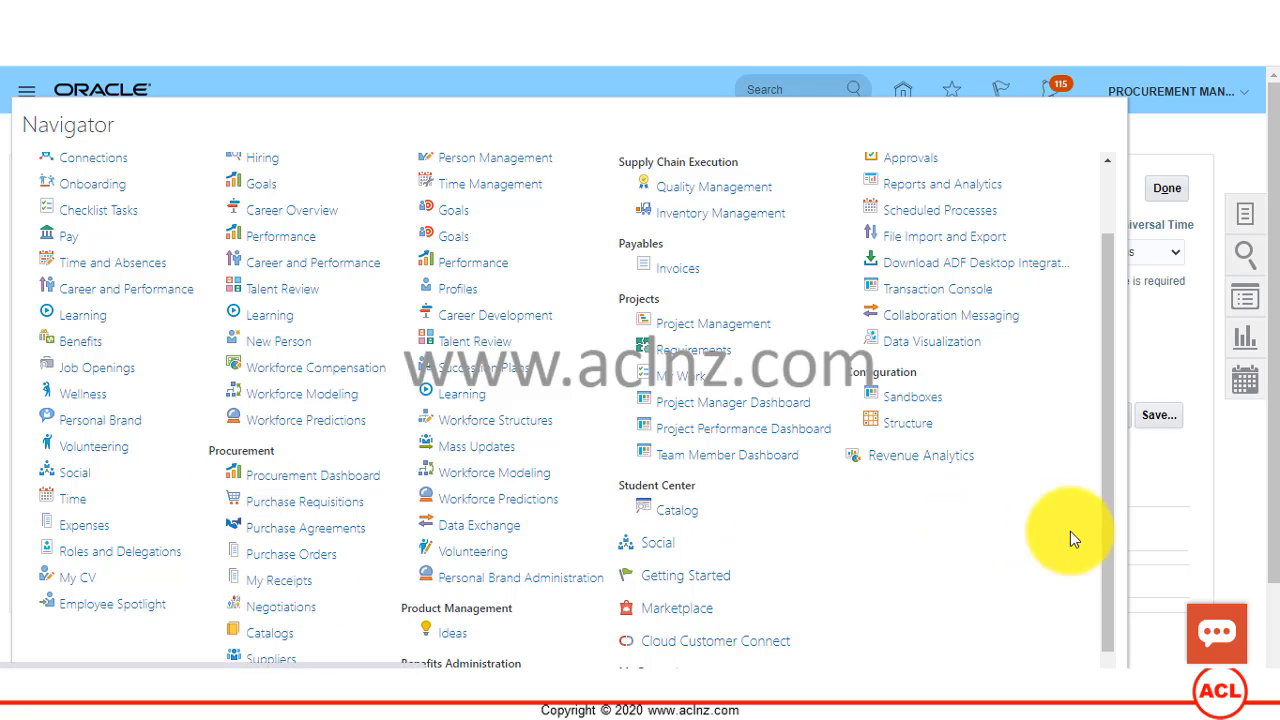
Step: Close the Navigator, go to Manage Programs for negotiations and open the IT Spend program
click(1160, 130)
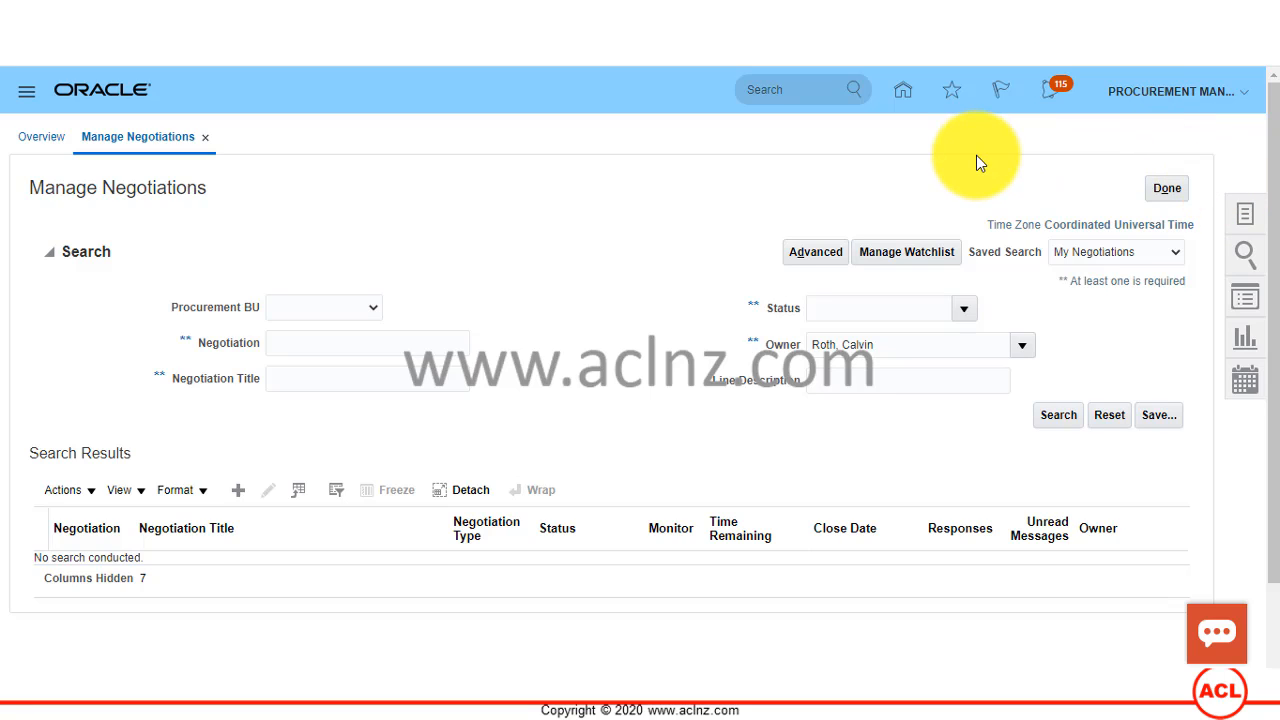
click(1246, 218)
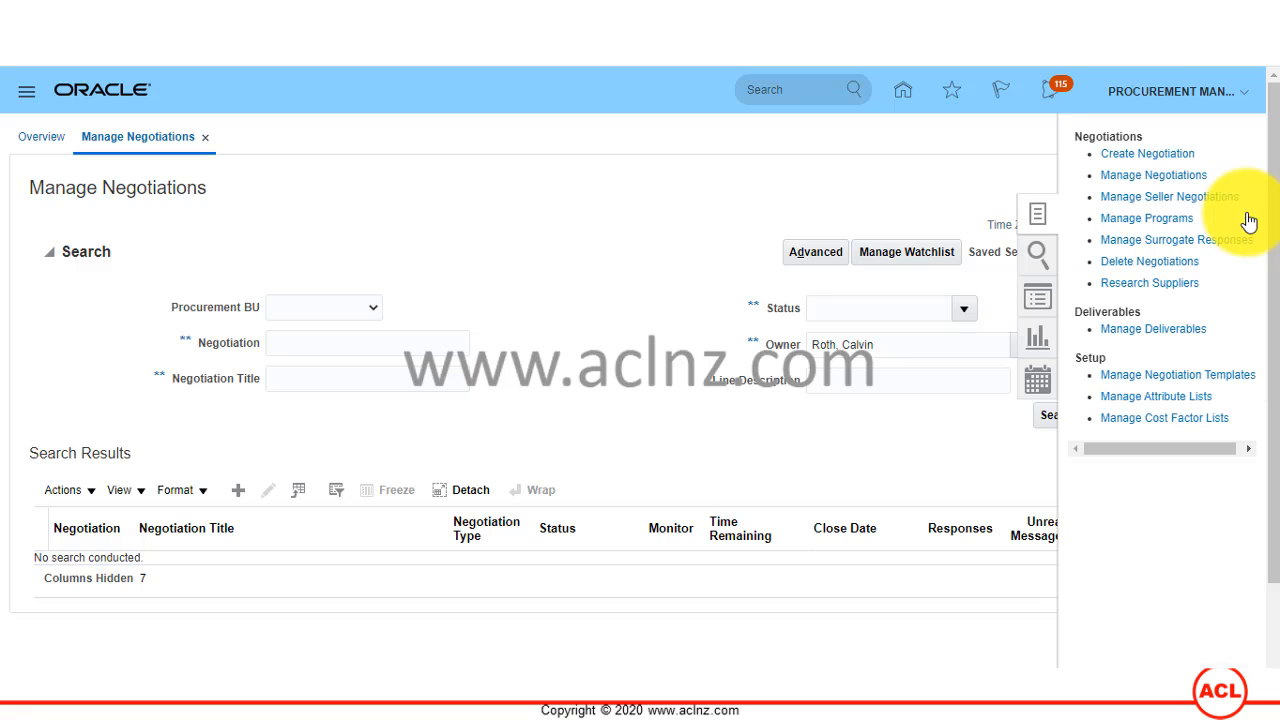
click(1150, 220)
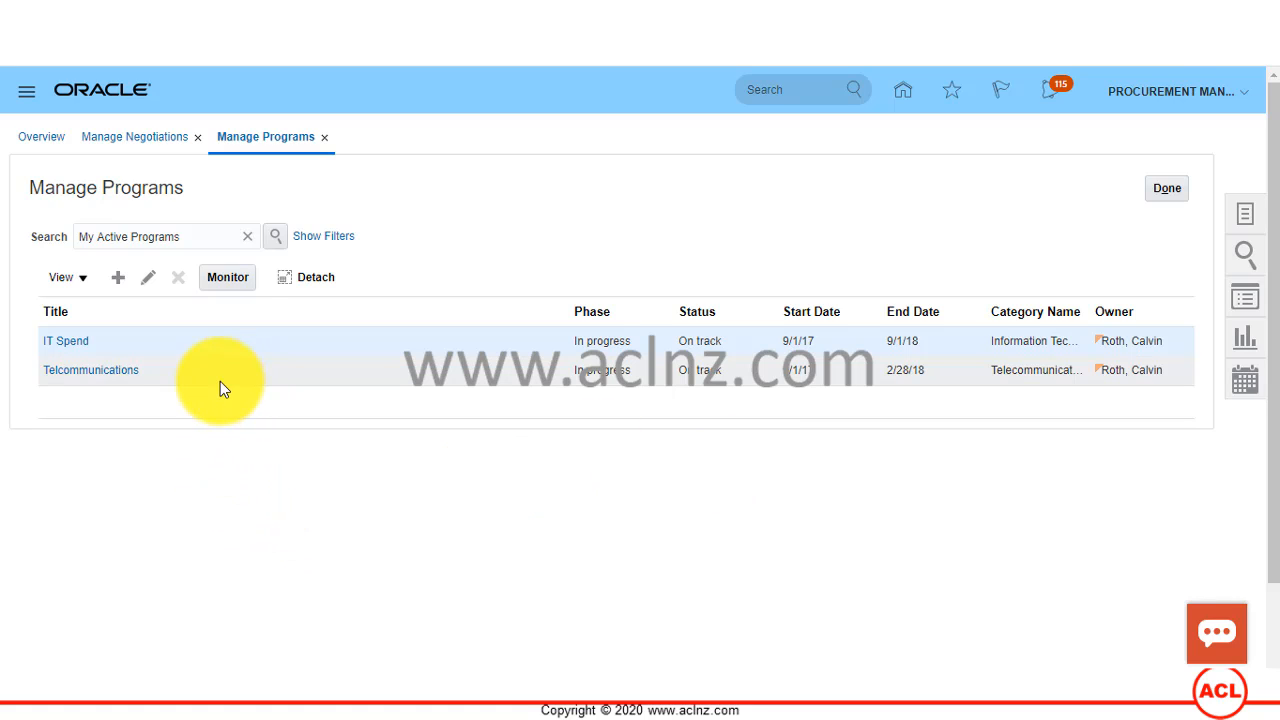
click(76, 341)
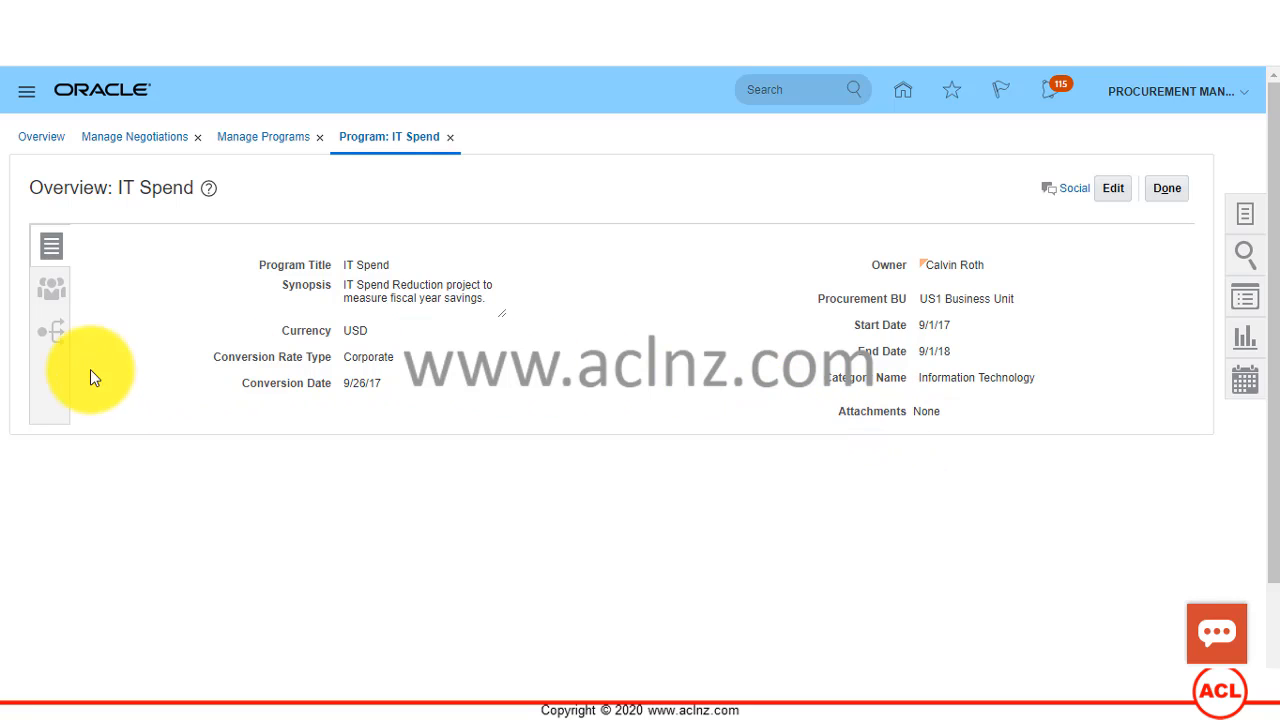
Step: Review the IT Spend program's team members and their access levels, and open the program's baseline
click(50, 305)
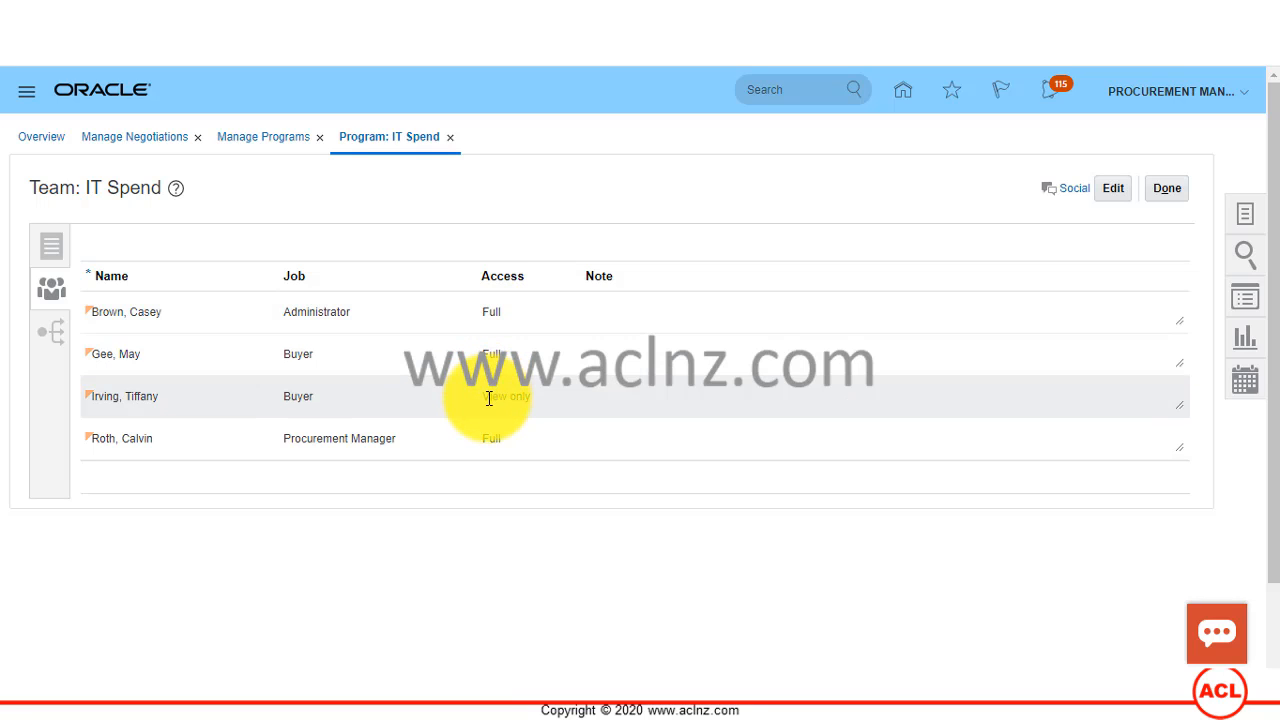
click(489, 398)
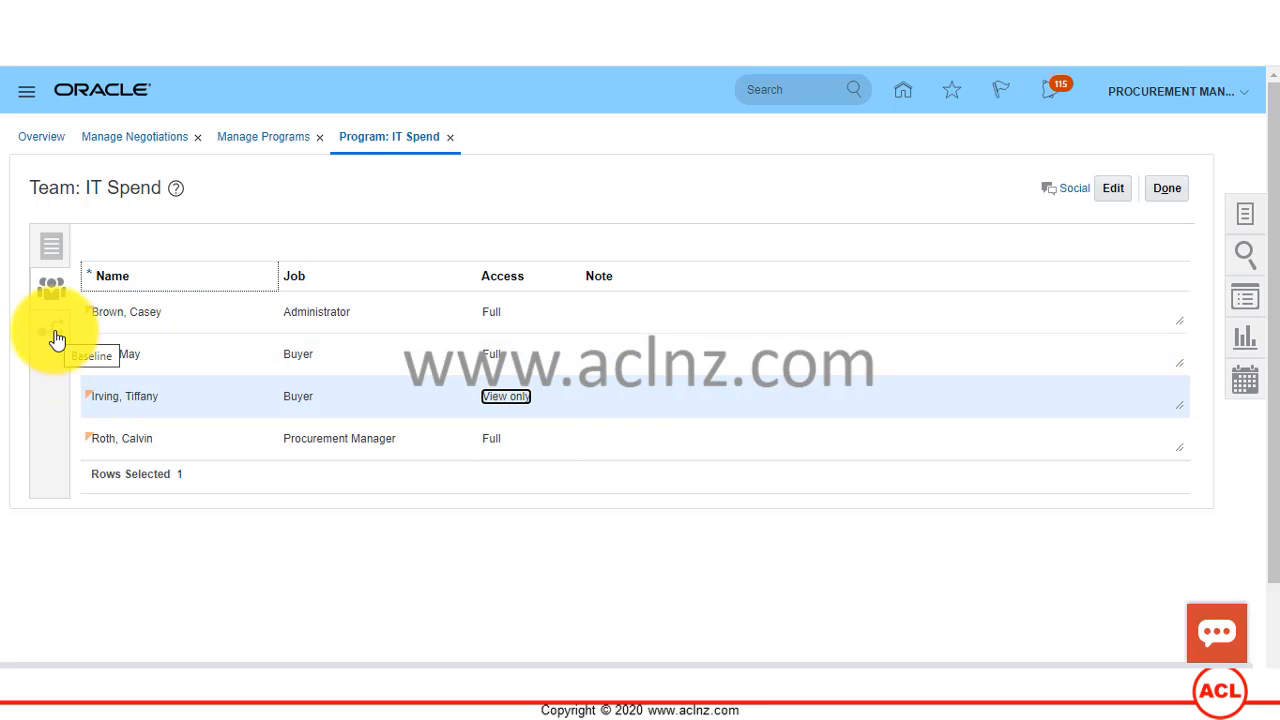
click(57, 340)
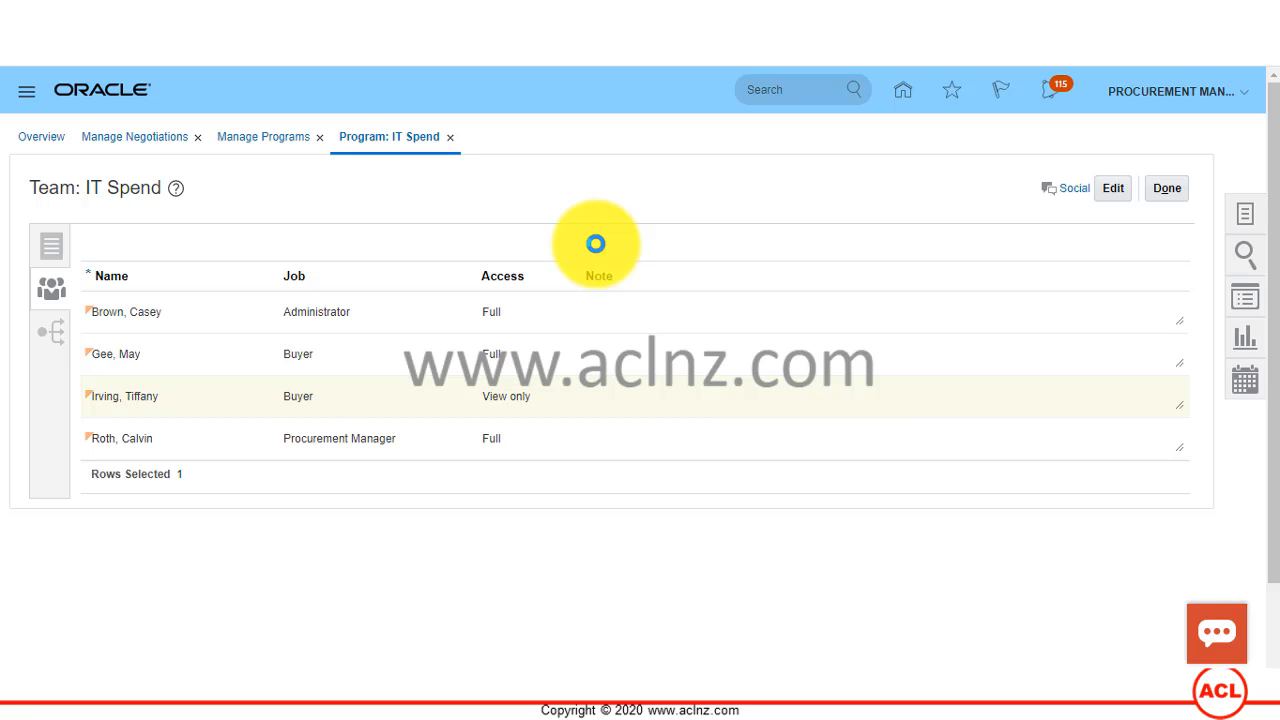
click(57, 341)
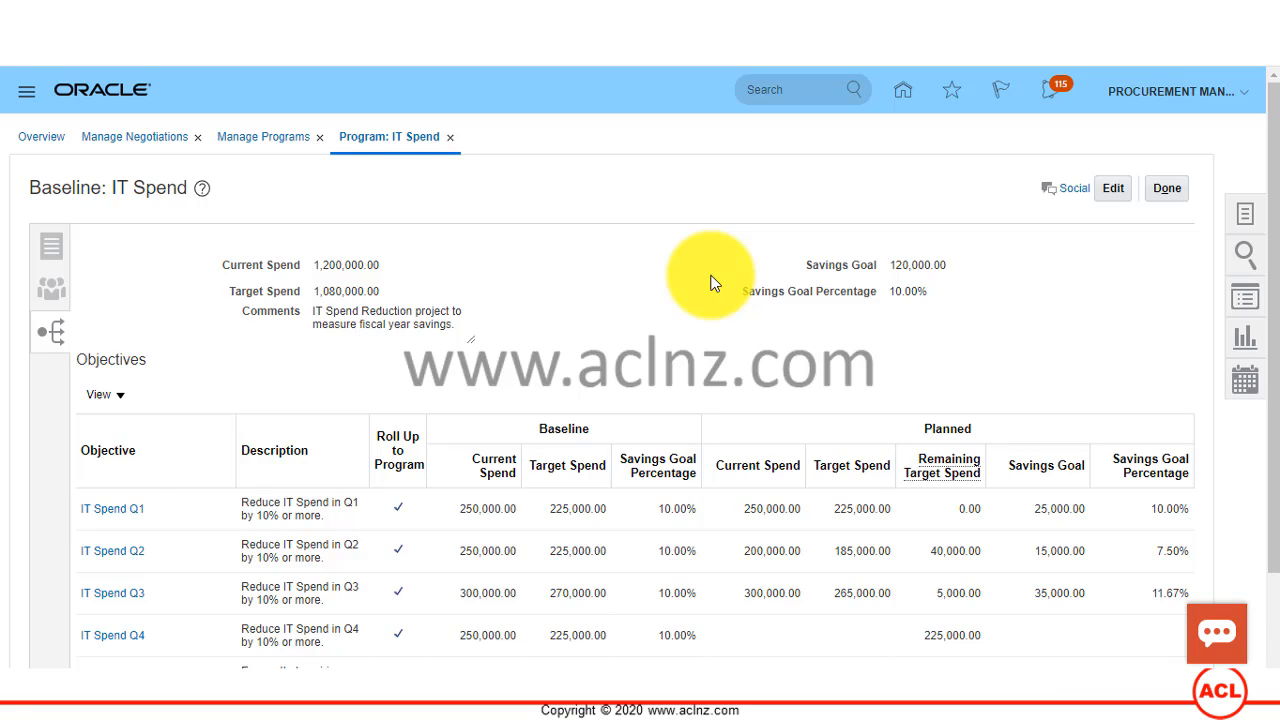
Step: Review the baseline and planned figures of the program's objectives and open the IT Spend Q1 objective
scroll(710, 283, down, 2)
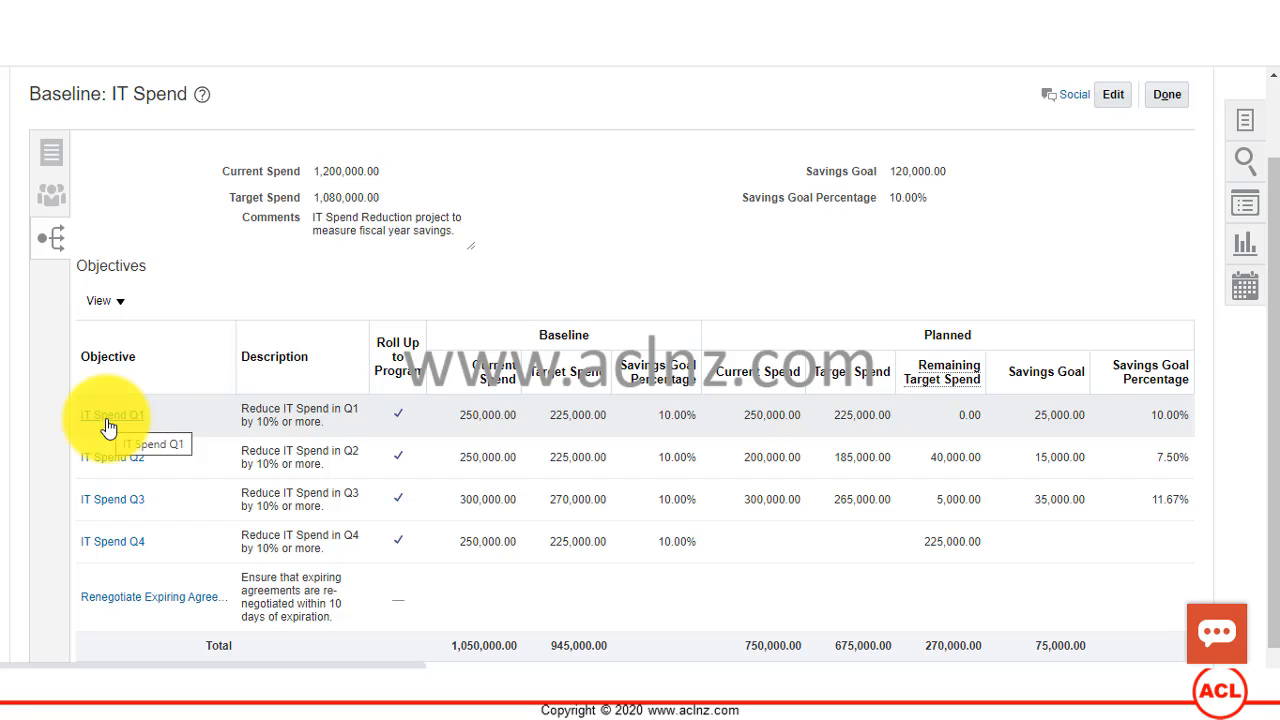
scroll(866, 331, up, 2)
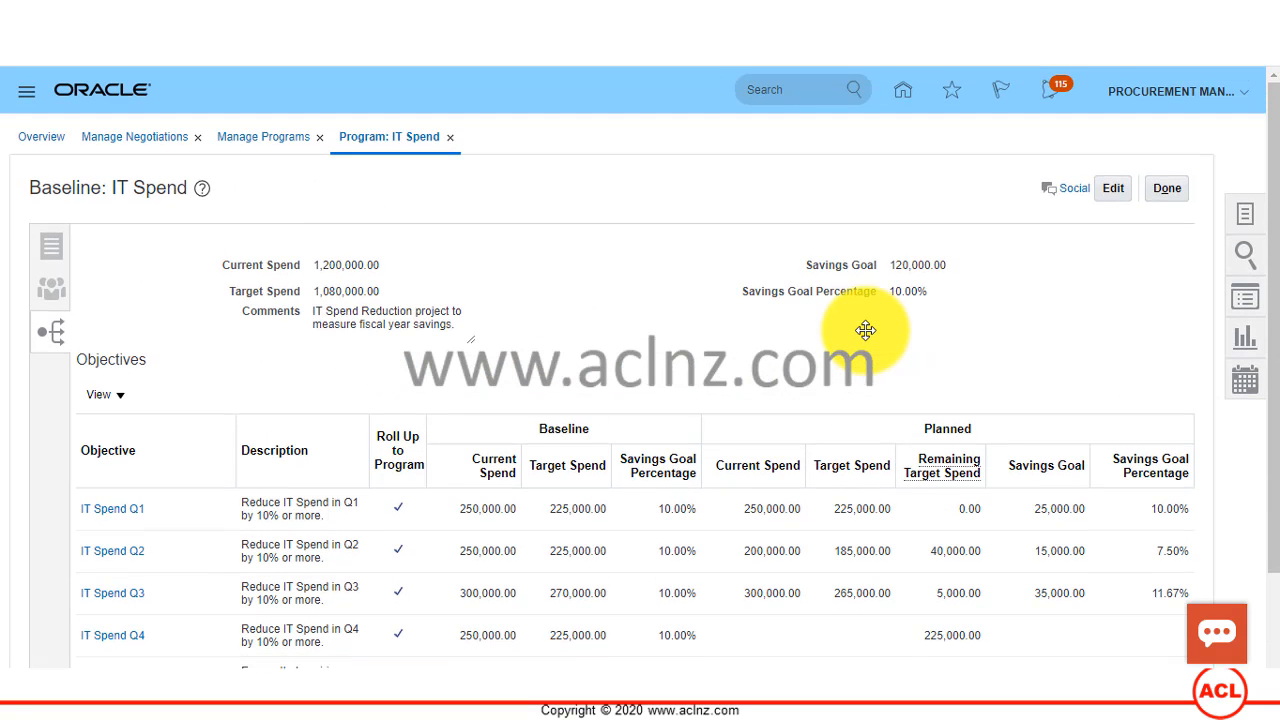
scroll(866, 334, down, 2)
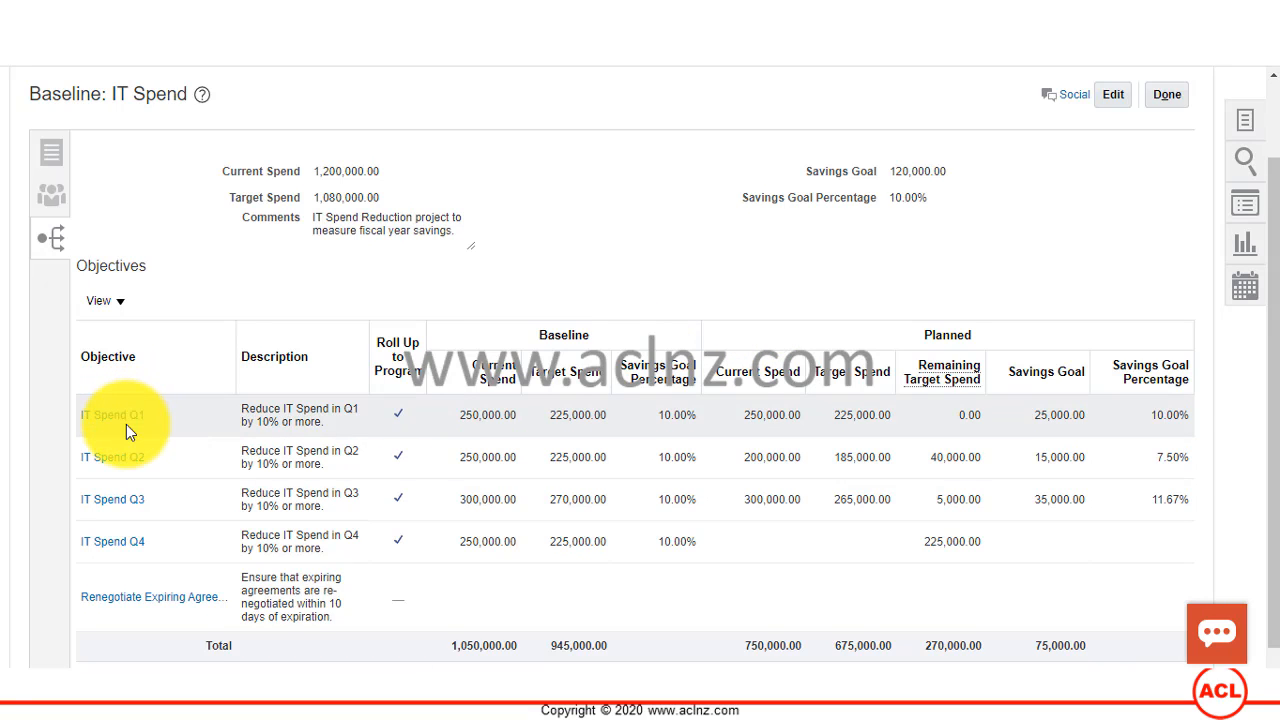
click(126, 426)
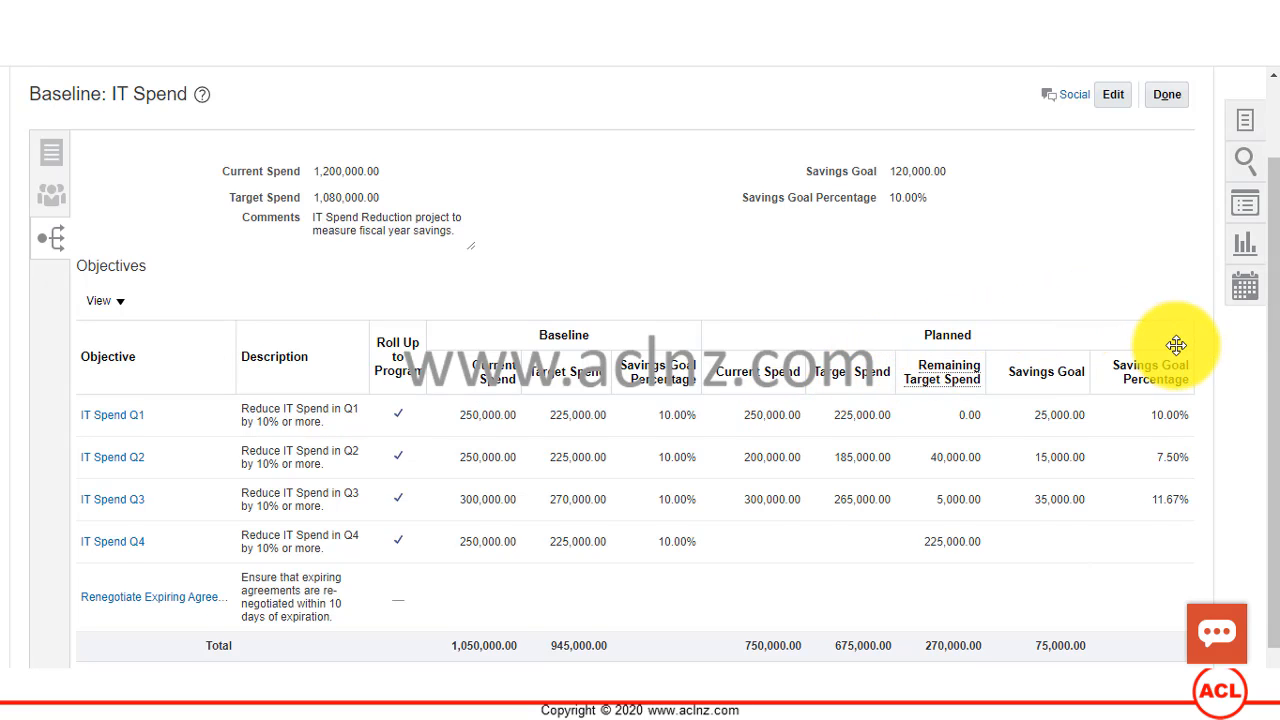
scroll(1174, 345, down, 1)
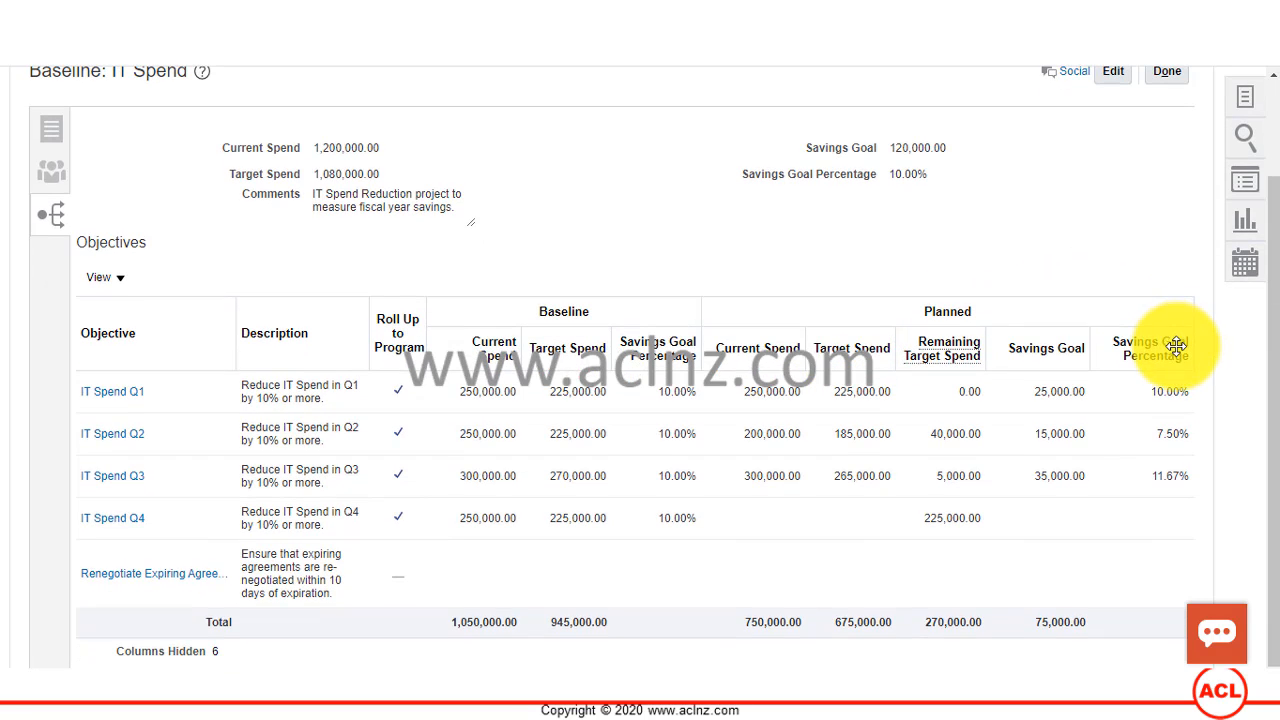
click(110, 405)
click(110, 393)
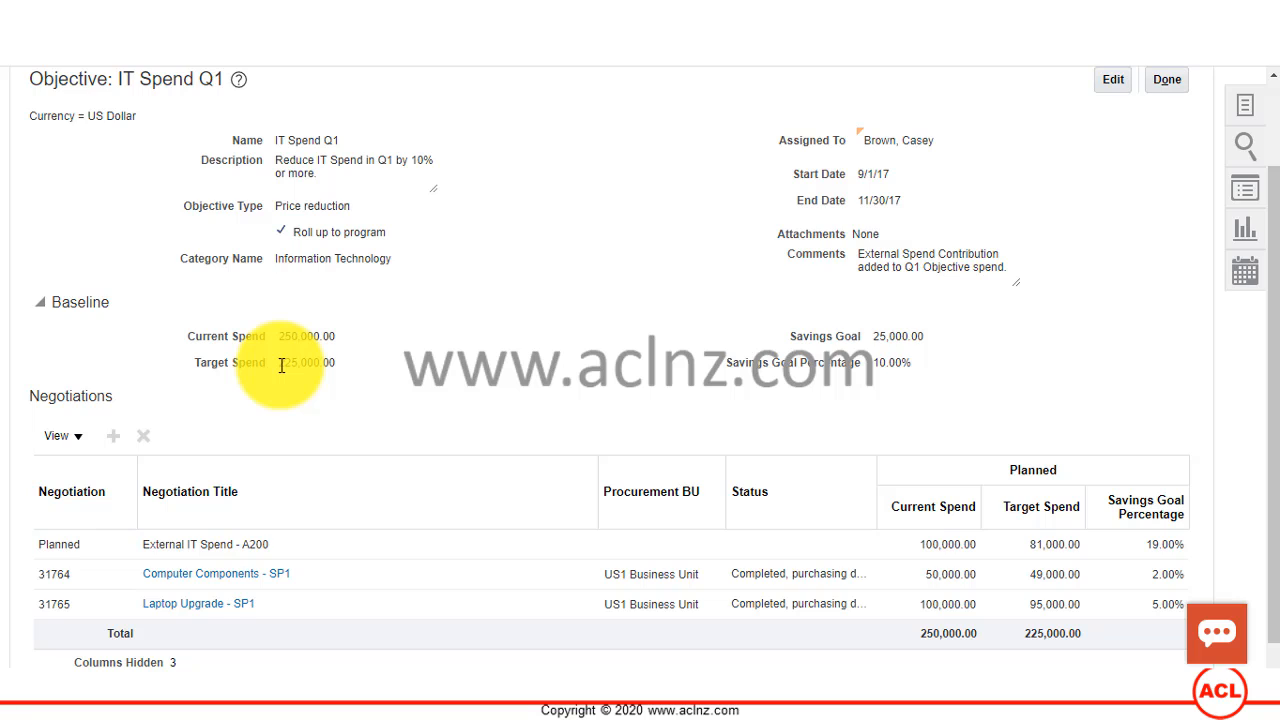
Step: Review the planned amounts of the negotiations under IT Spend Q1 and open the objective for editing
scroll(282, 366, down, 1)
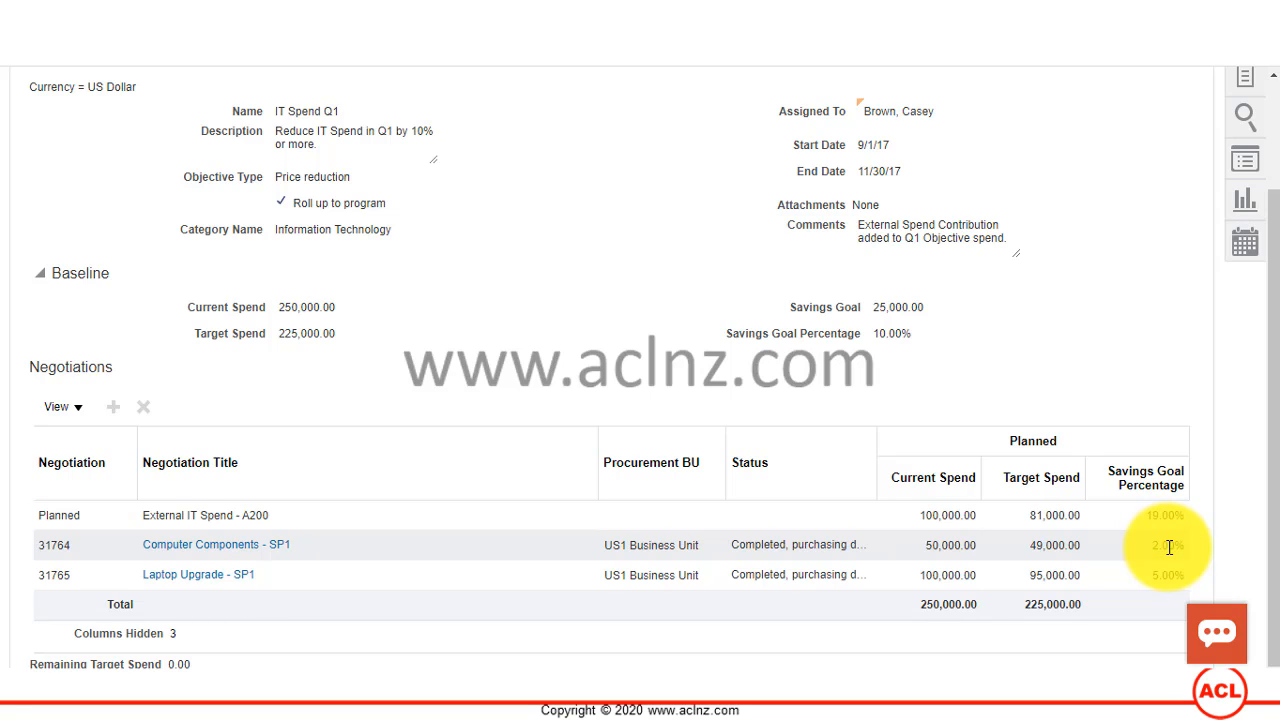
click(1054, 518)
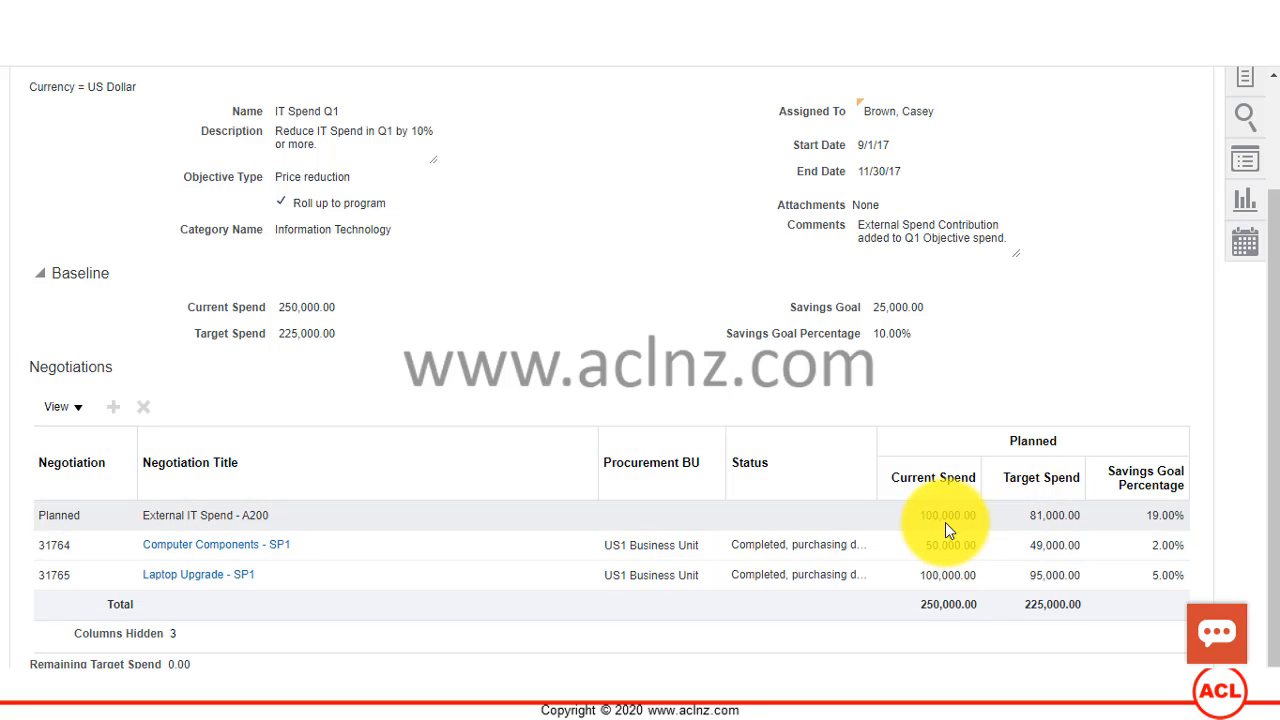
click(1171, 521)
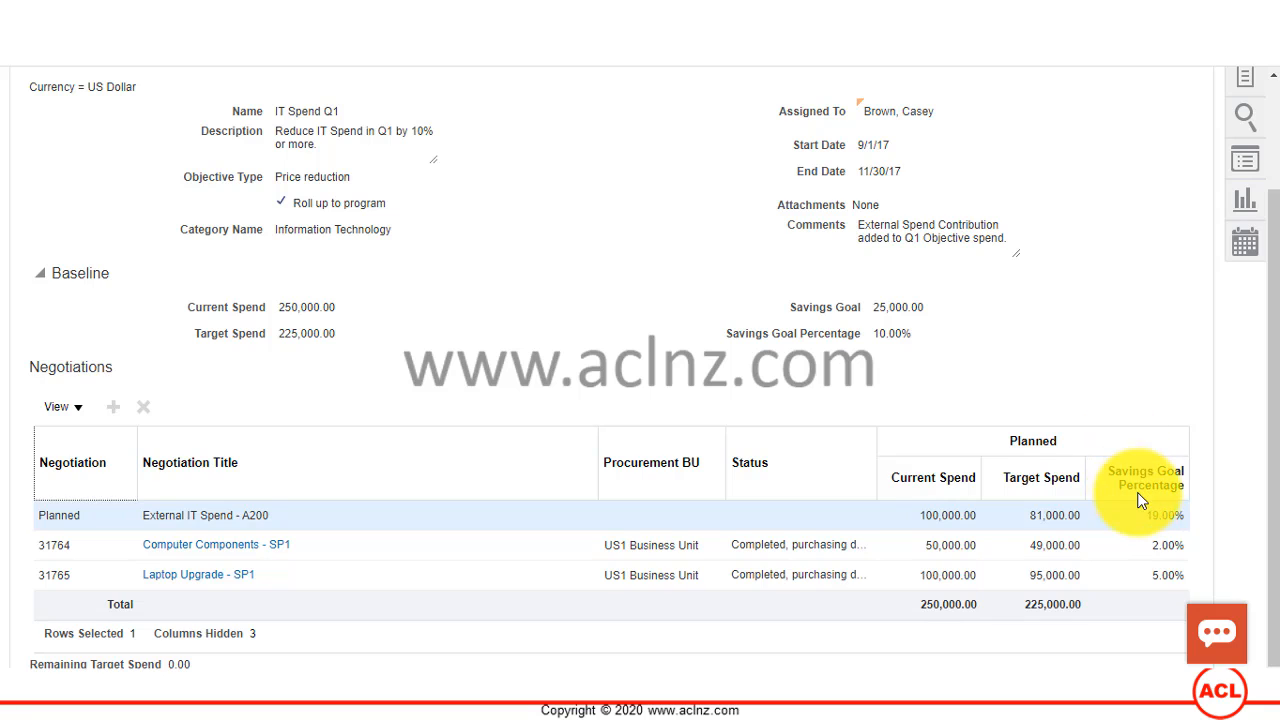
scroll(1140, 495, up, 3)
click(1112, 188)
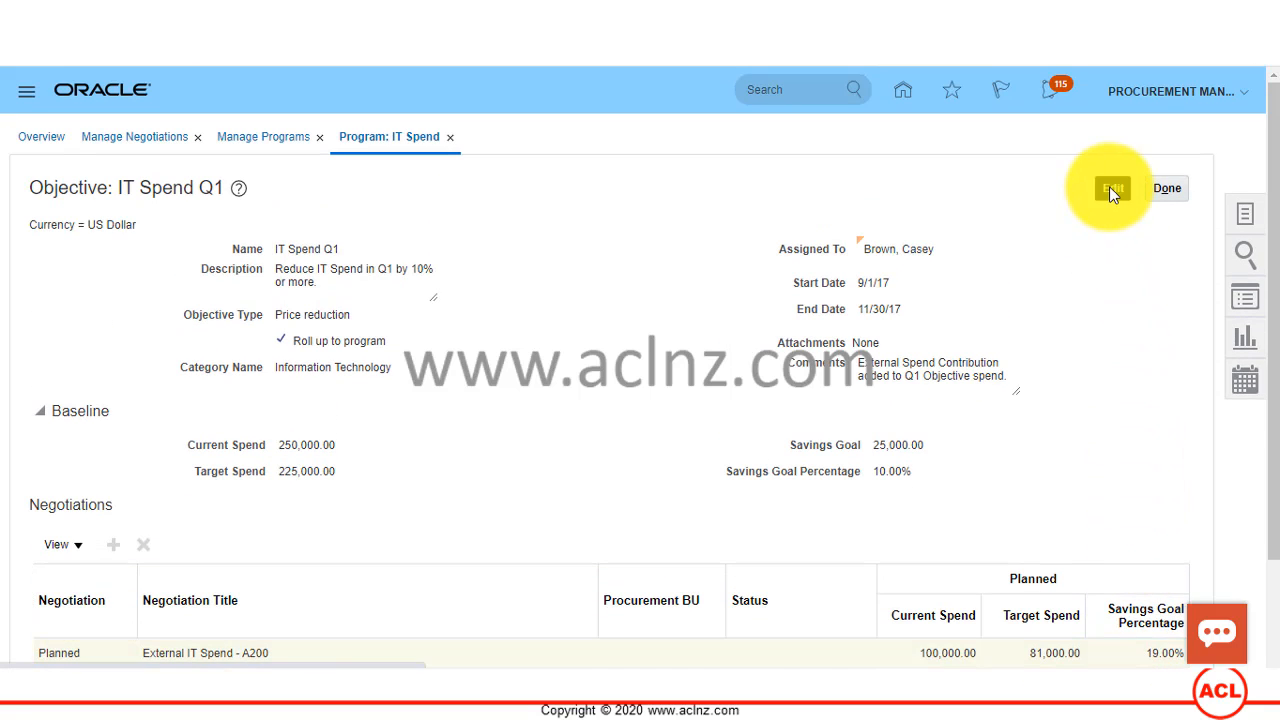
scroll(1110, 383, down, 3)
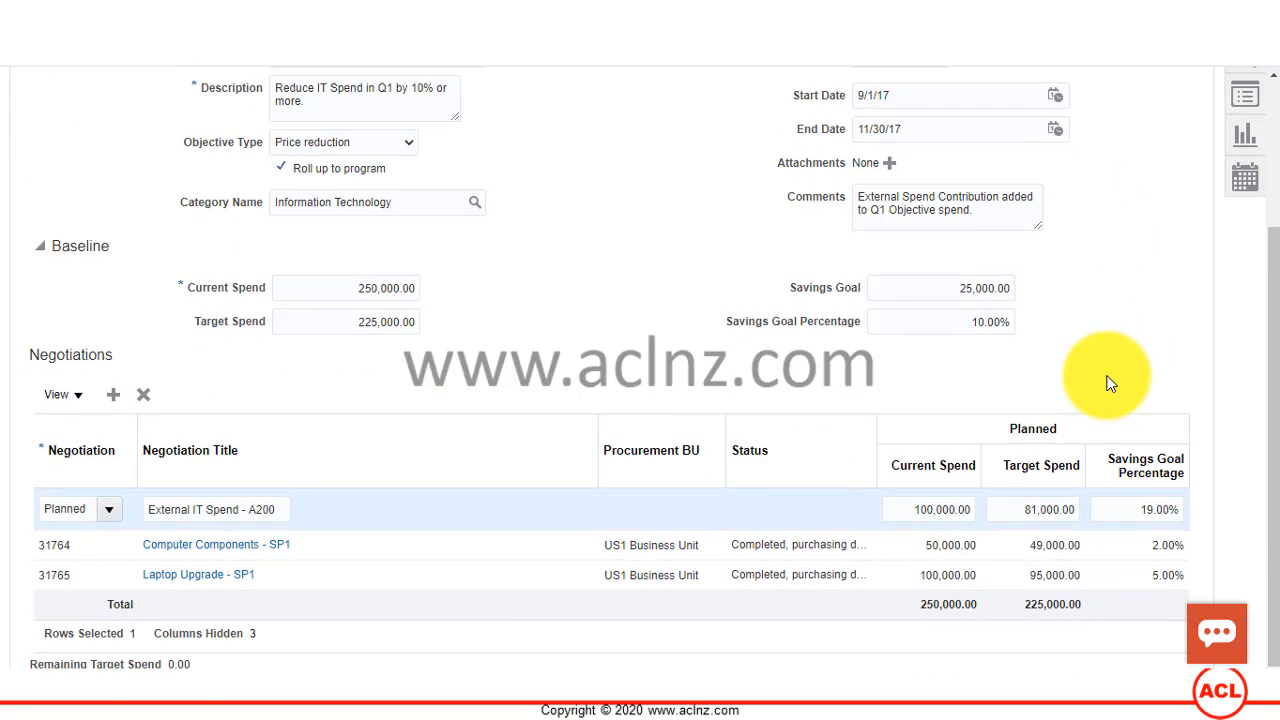
Step: Examine the planned current spend, target spend and savings goal percentage fields of the External IT Spend - A200 line
click(1008, 512)
click(1132, 511)
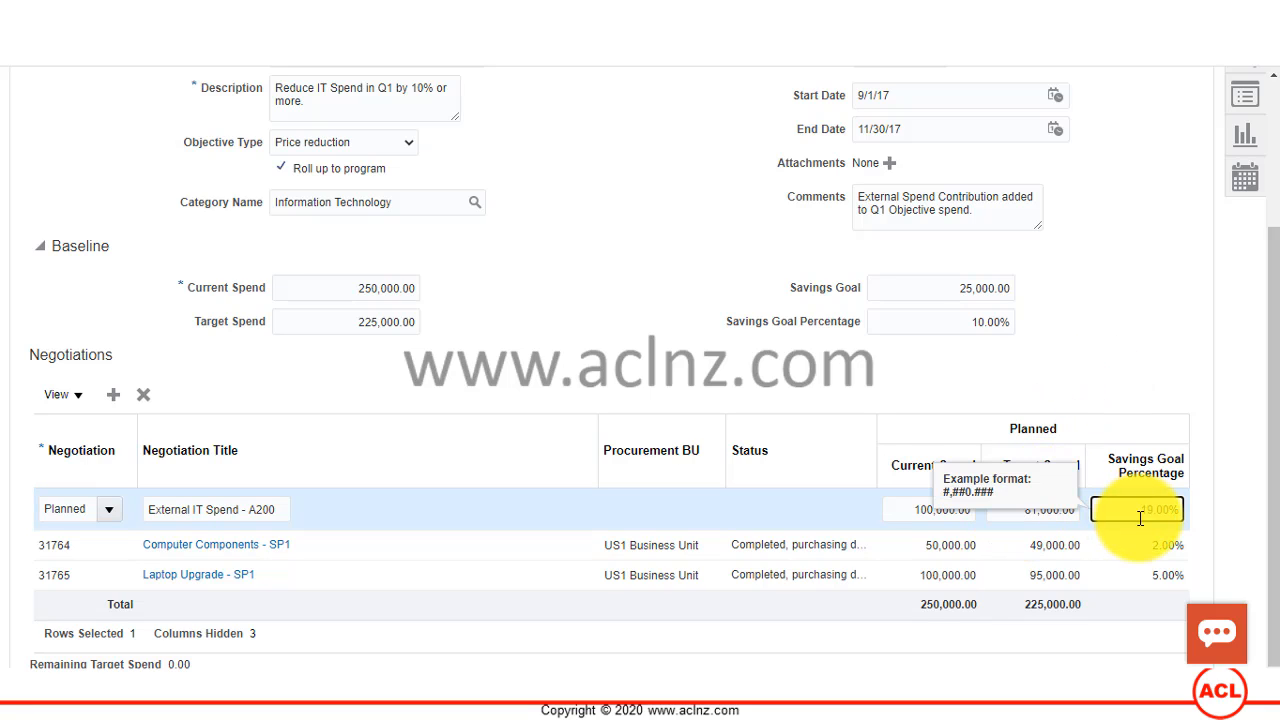
click(873, 399)
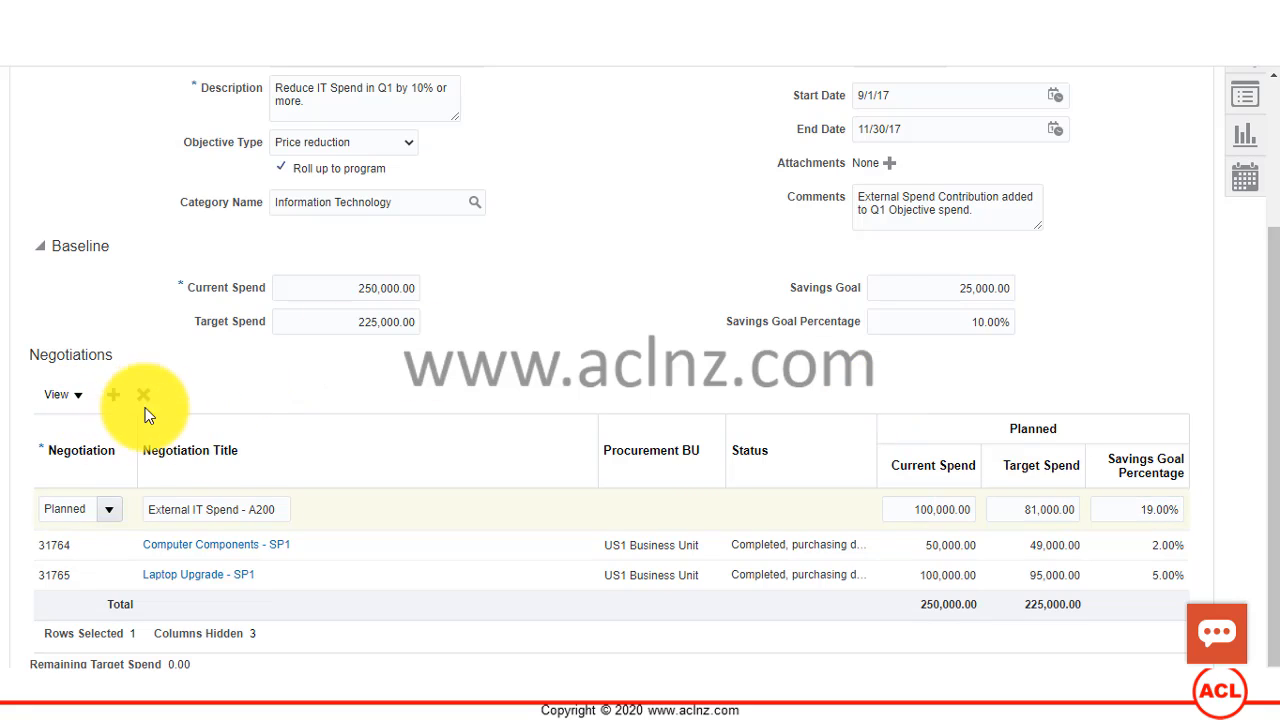
click(938, 510)
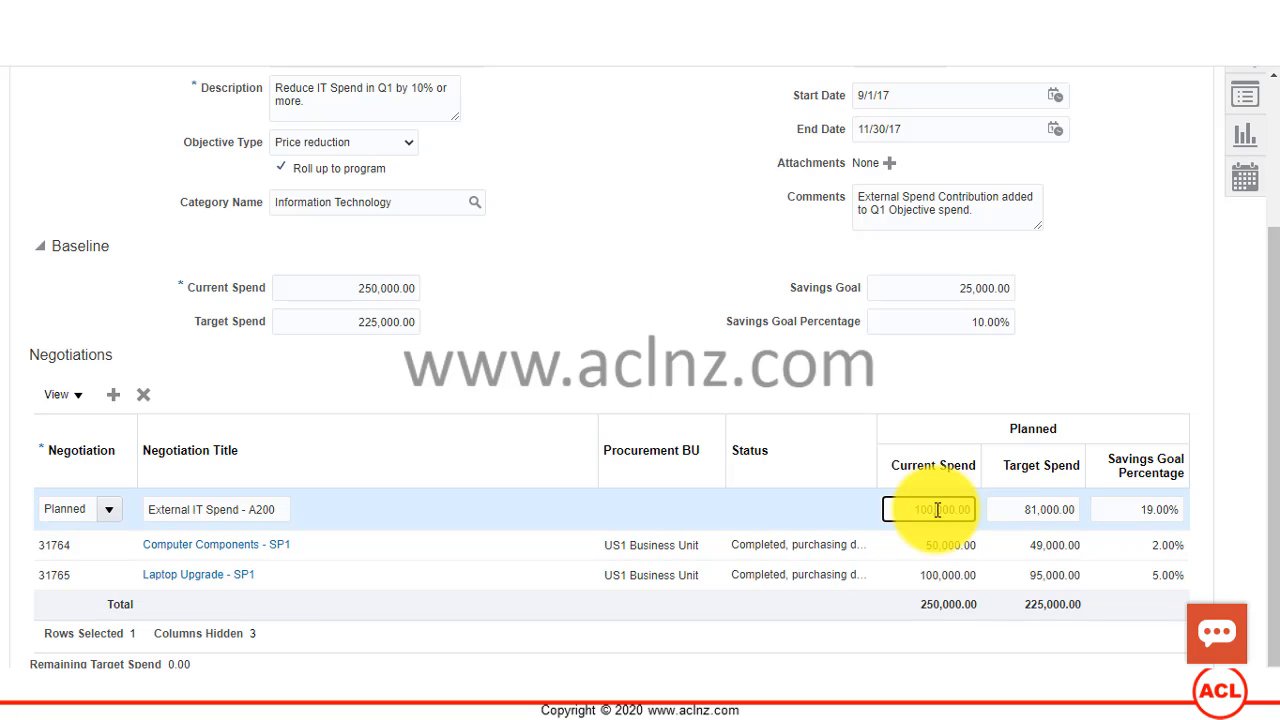
click(912, 415)
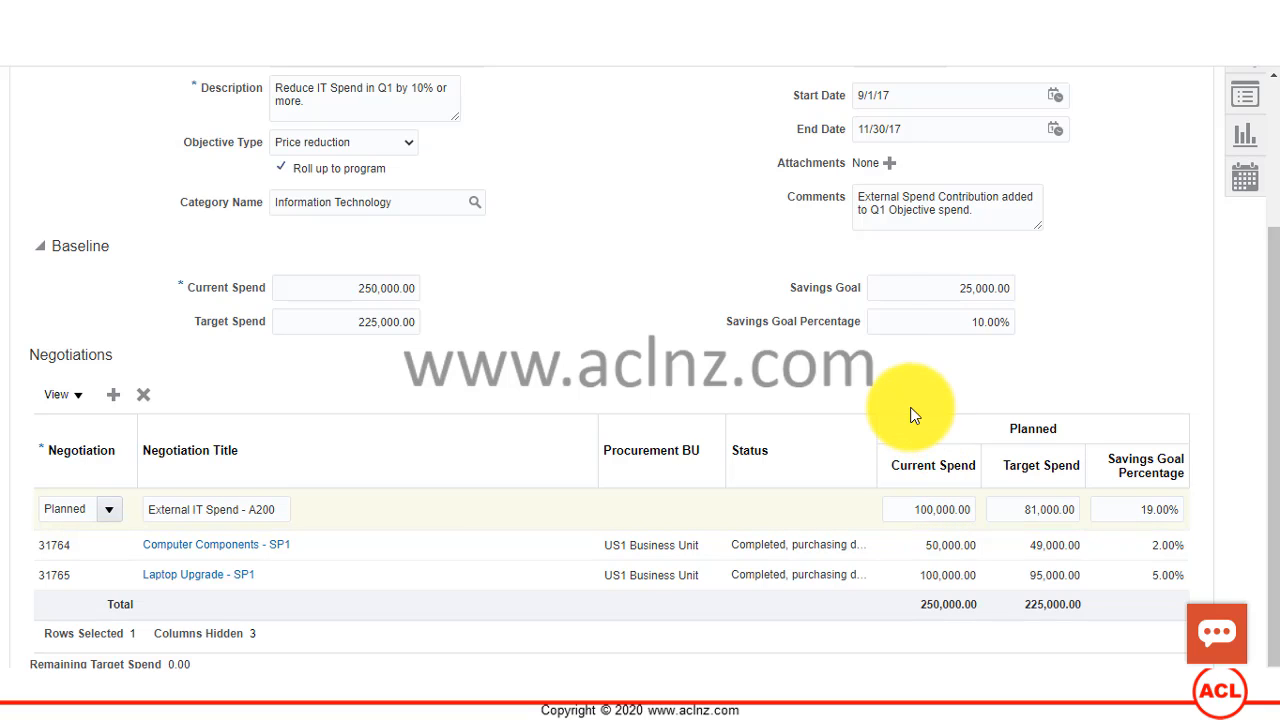
click(1036, 512)
click(1136, 509)
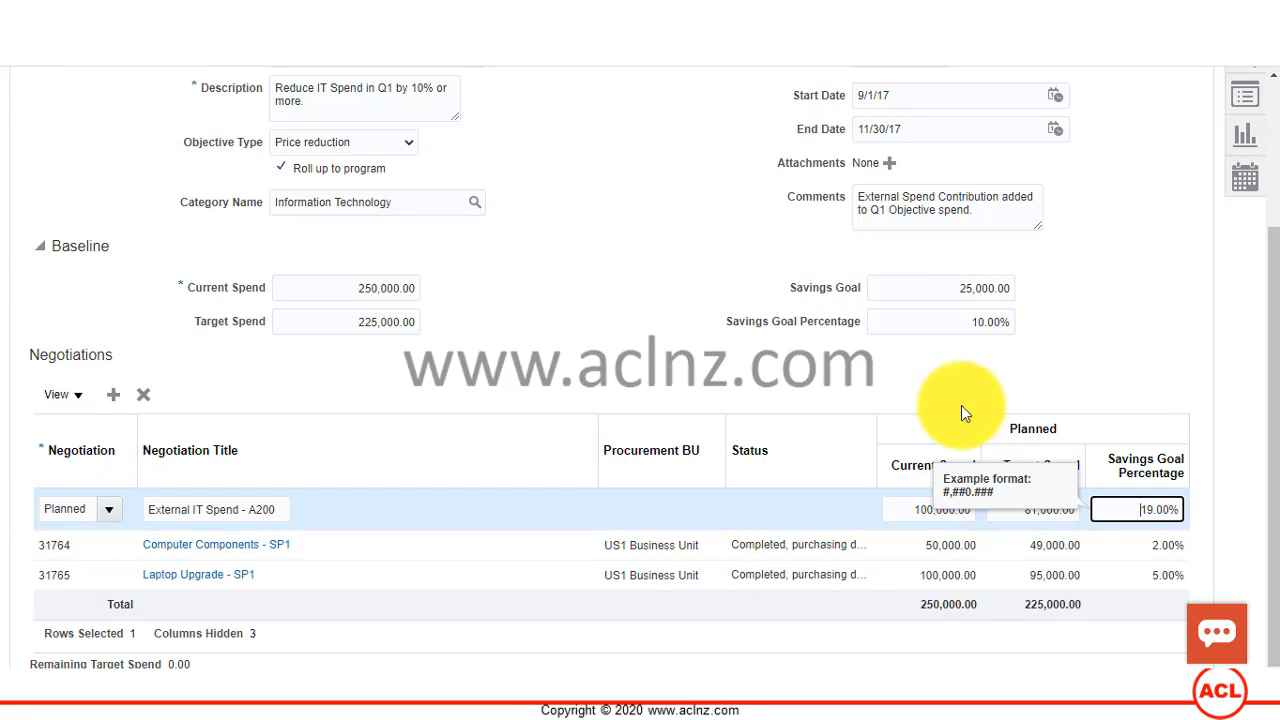
click(990, 367)
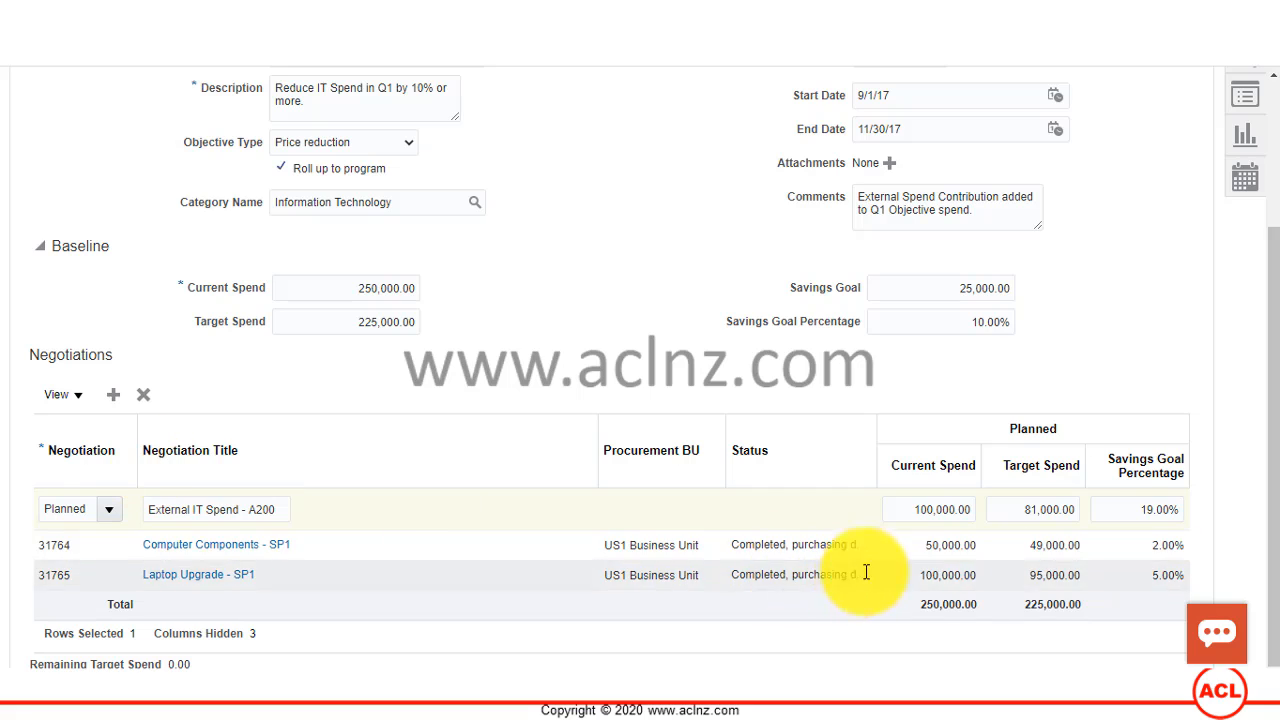
Step: Add a new negotiation line to the objective and look up negotiation number 31793 in the Notepad++ notes
click(111, 398)
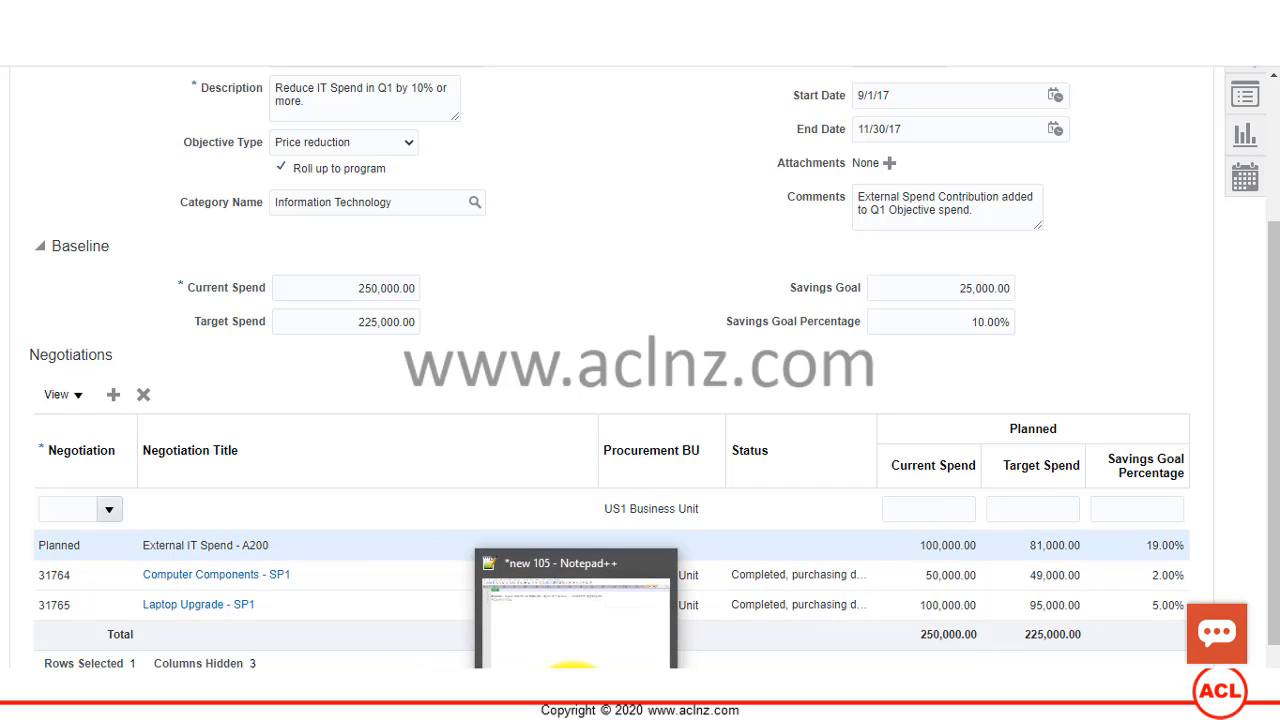
click(525, 667)
click(1080, 77)
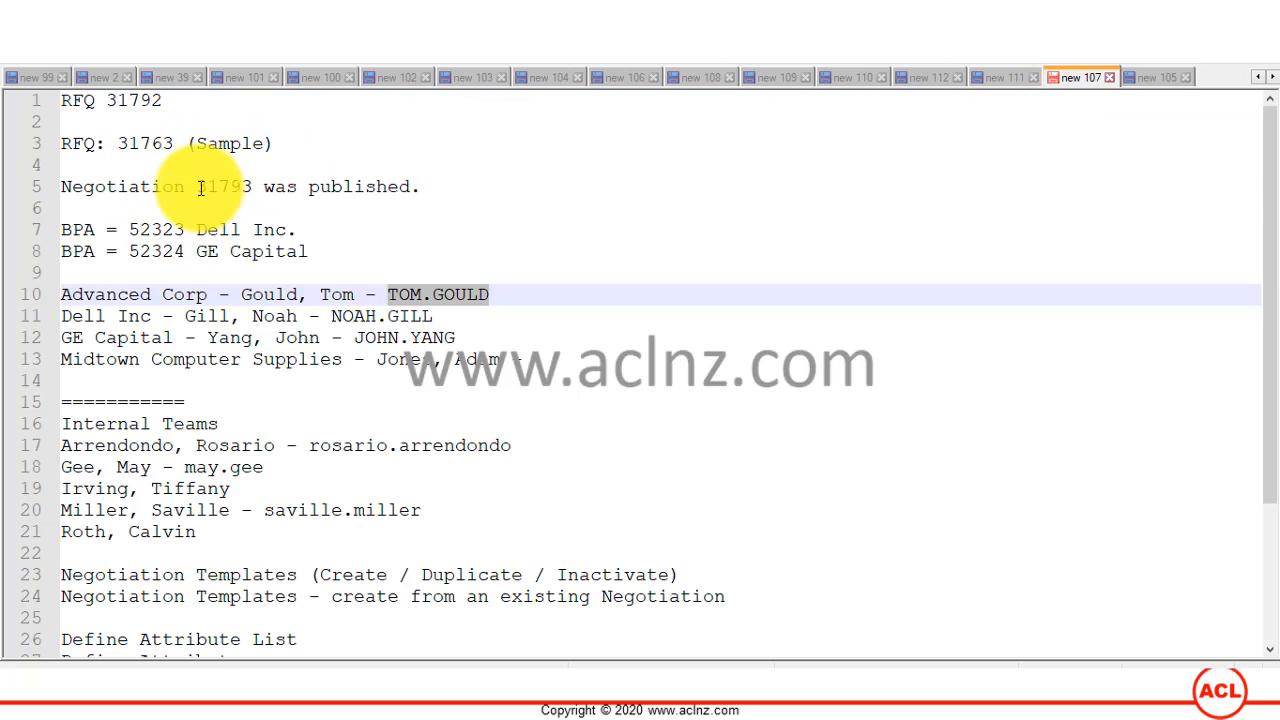
drag(198, 187, 229, 187)
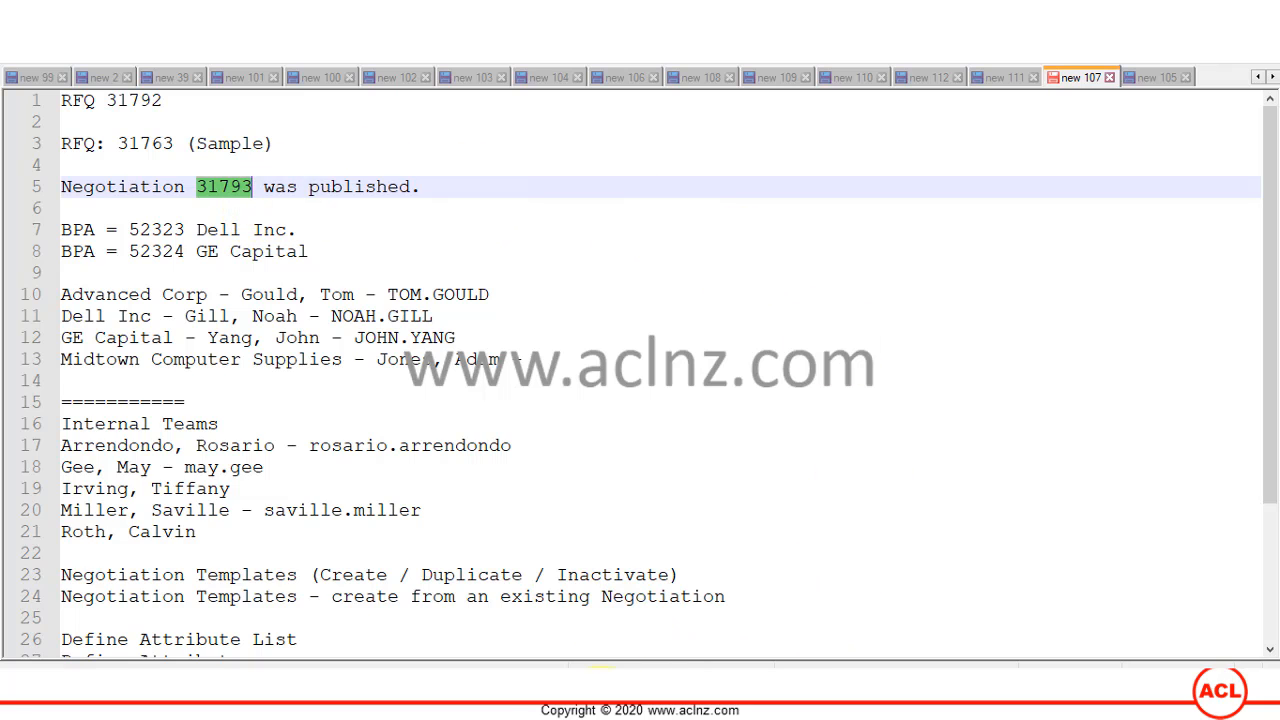
key(alt+Tab)
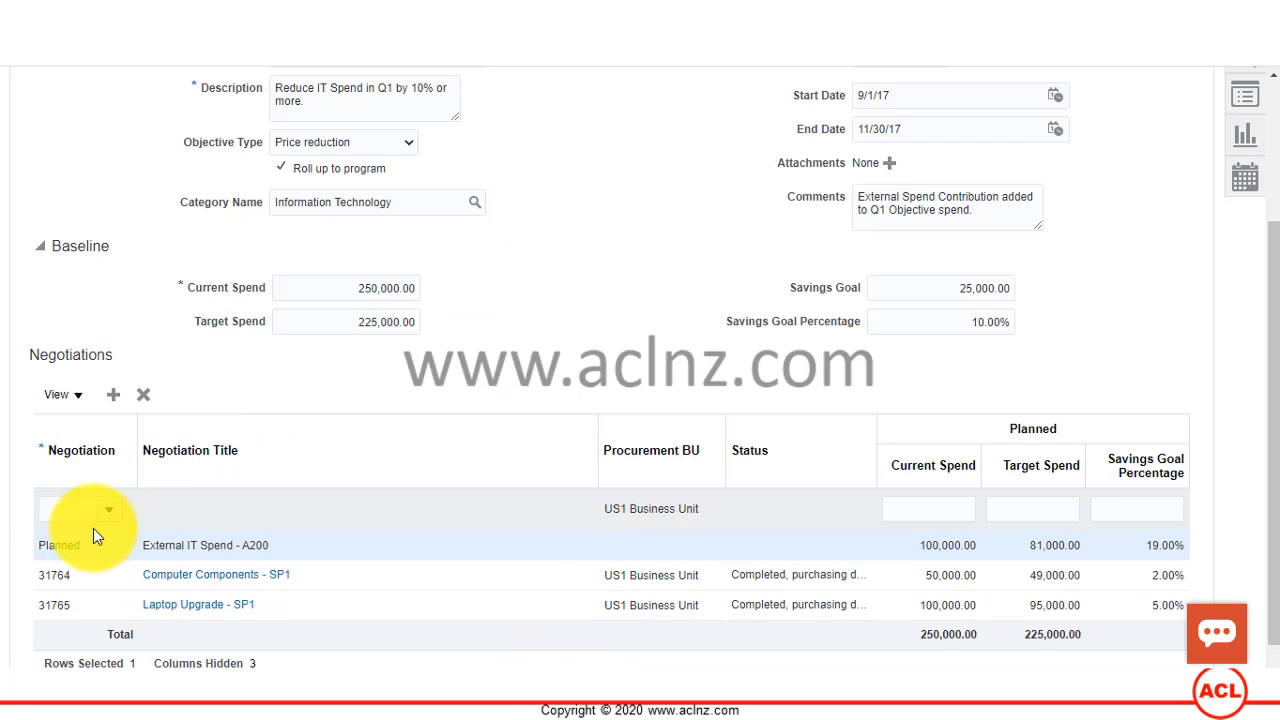
Step: Assign negotiation 31793, NEW Consulting Services for Oracle EBS 11i Upgrade, to the new negotiation line
click(53, 508)
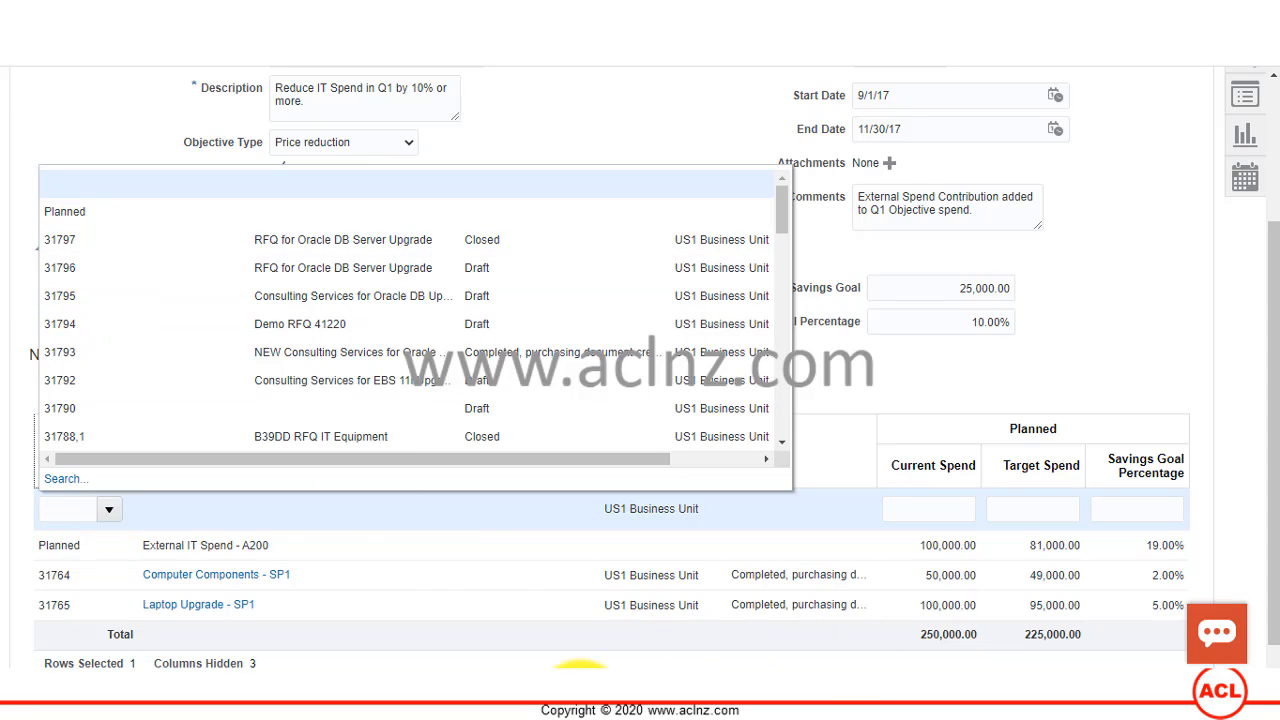
click(580, 692)
click(580, 692)
click(309, 355)
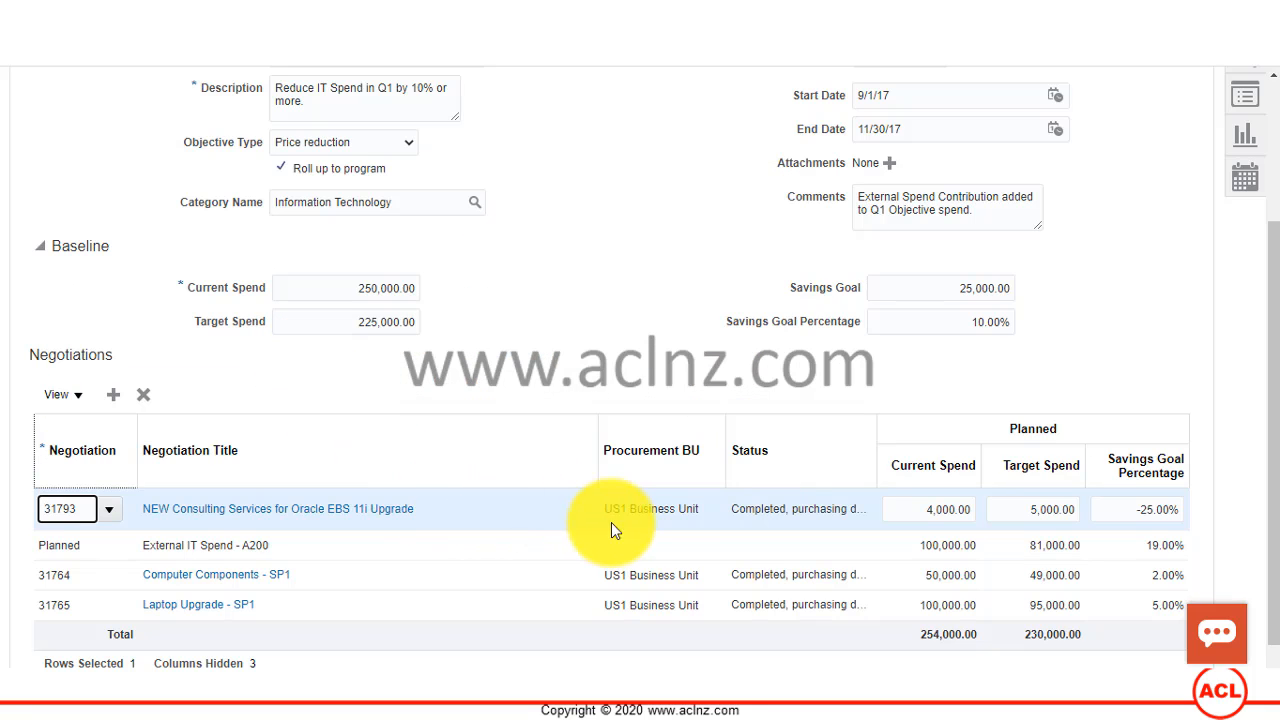
Step: Check the planned current spend, target spend and savings goal percentage fields of the negotiation 31793 line
click(925, 510)
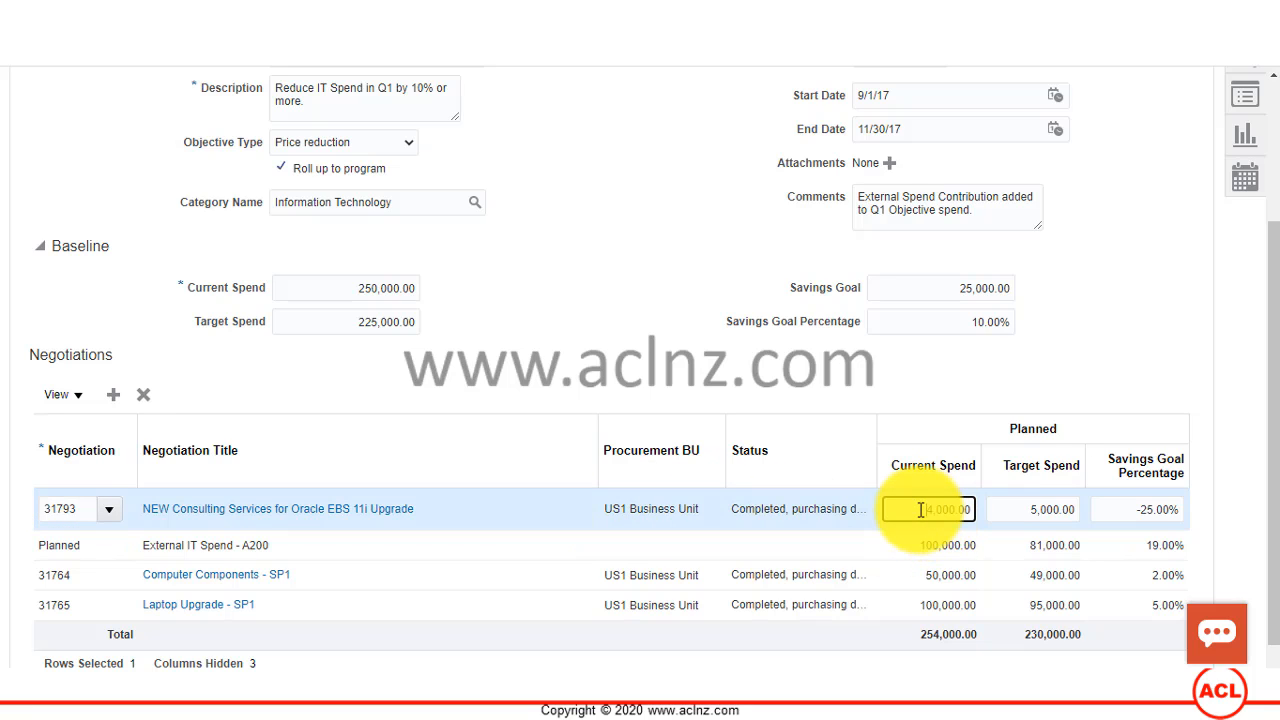
click(1040, 510)
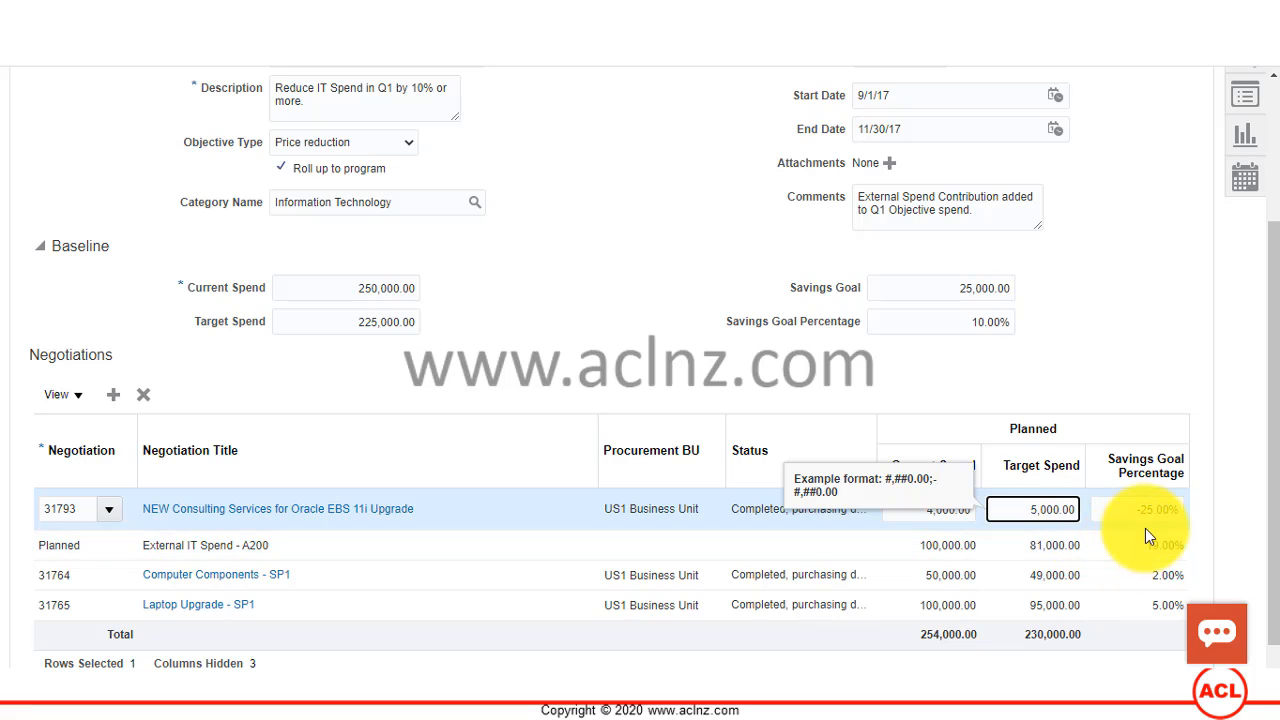
click(1133, 512)
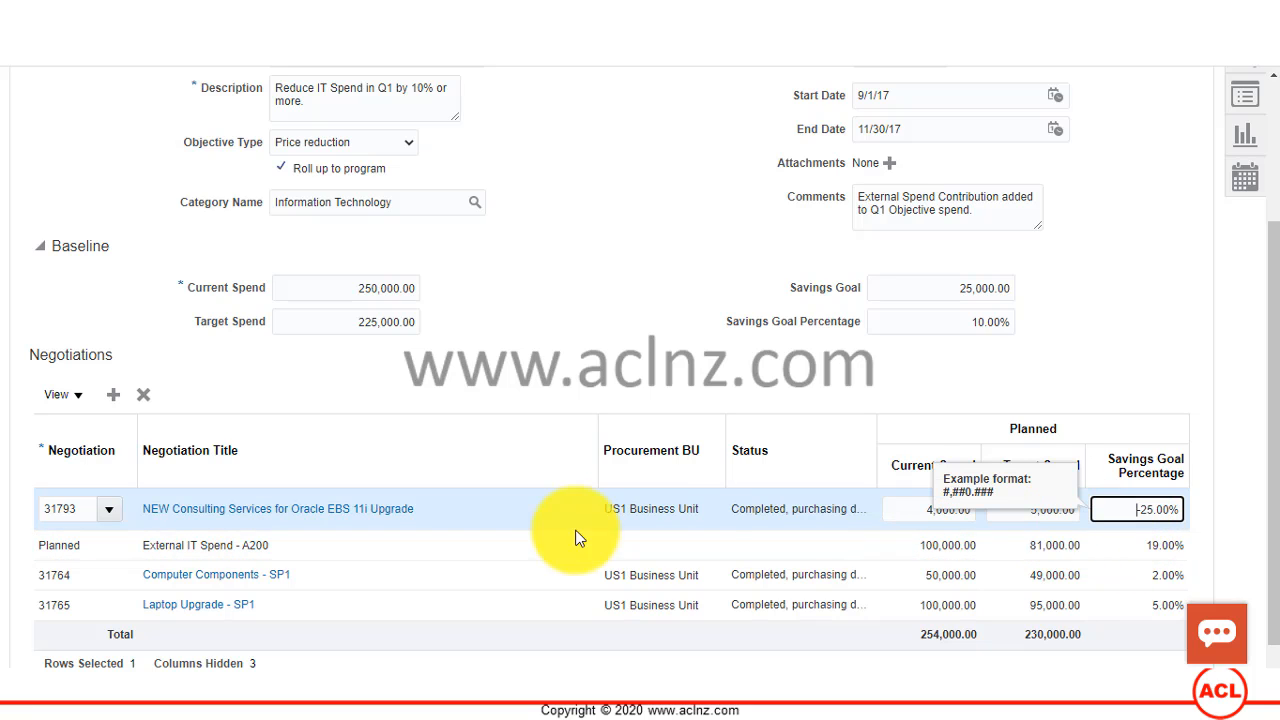
click(918, 512)
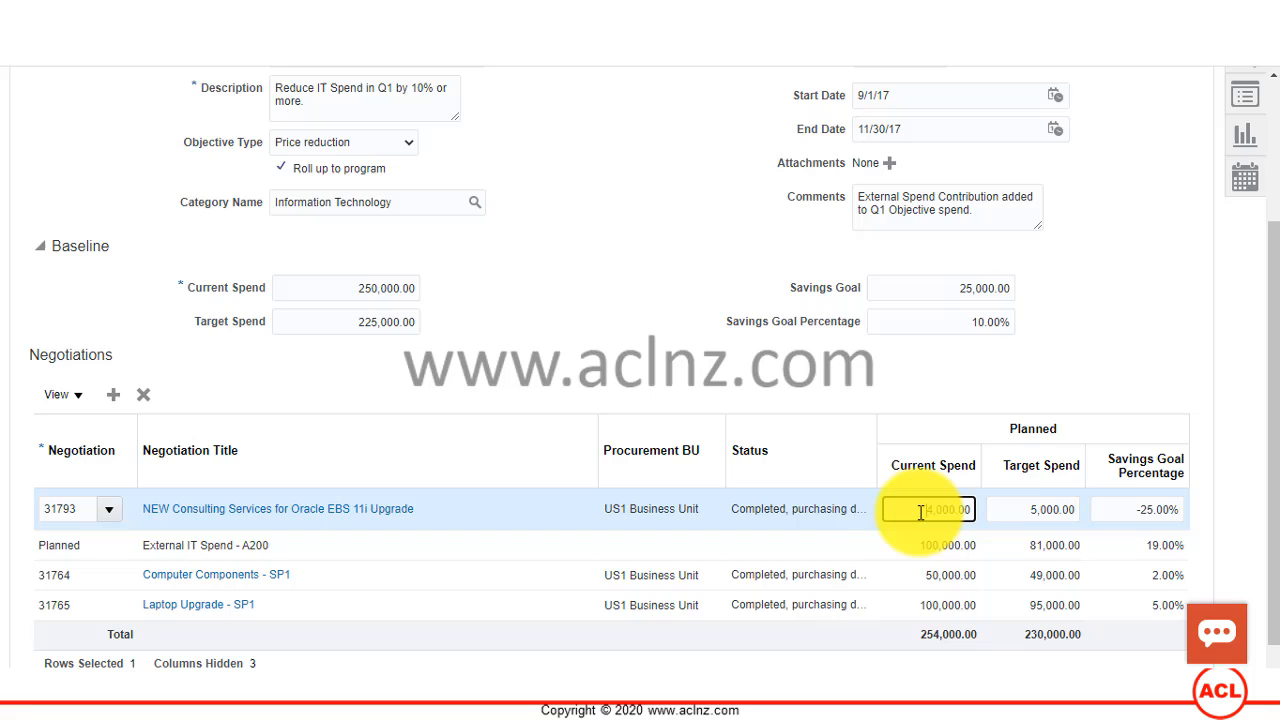
Step: Inspect the planned current spend and target spend fields on the negotiation 31793 line
click(1155, 357)
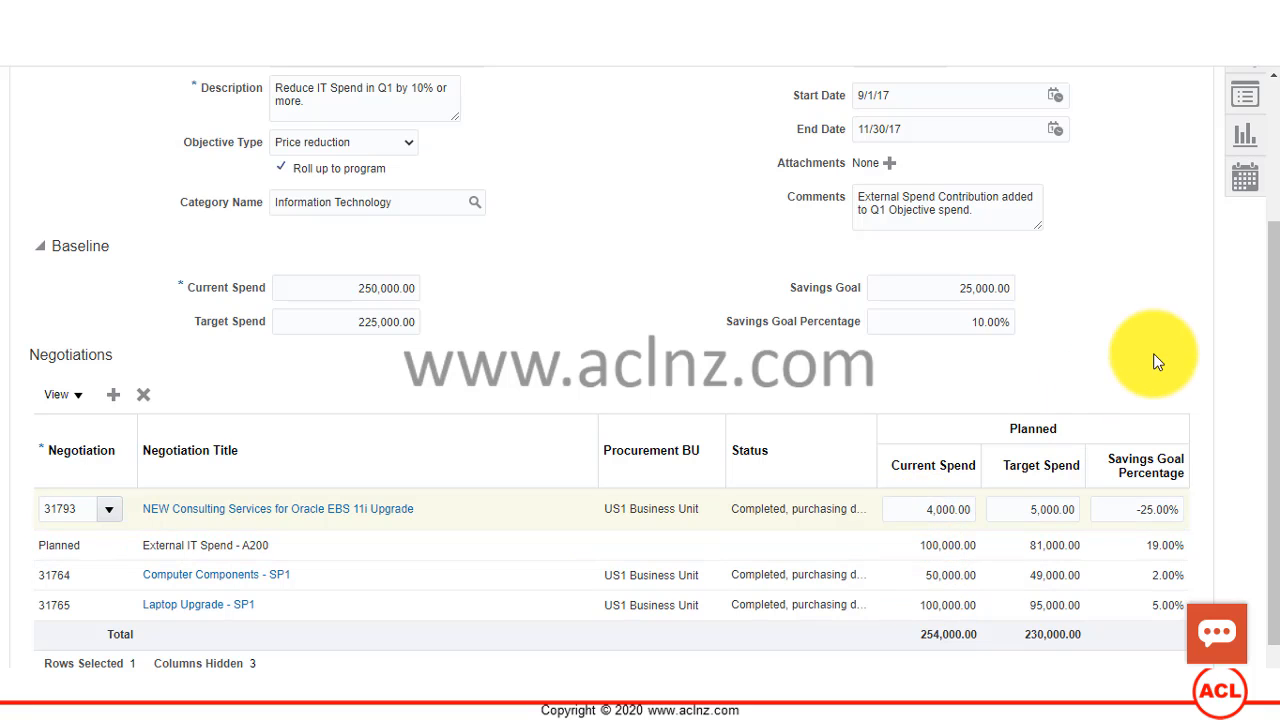
click(917, 515)
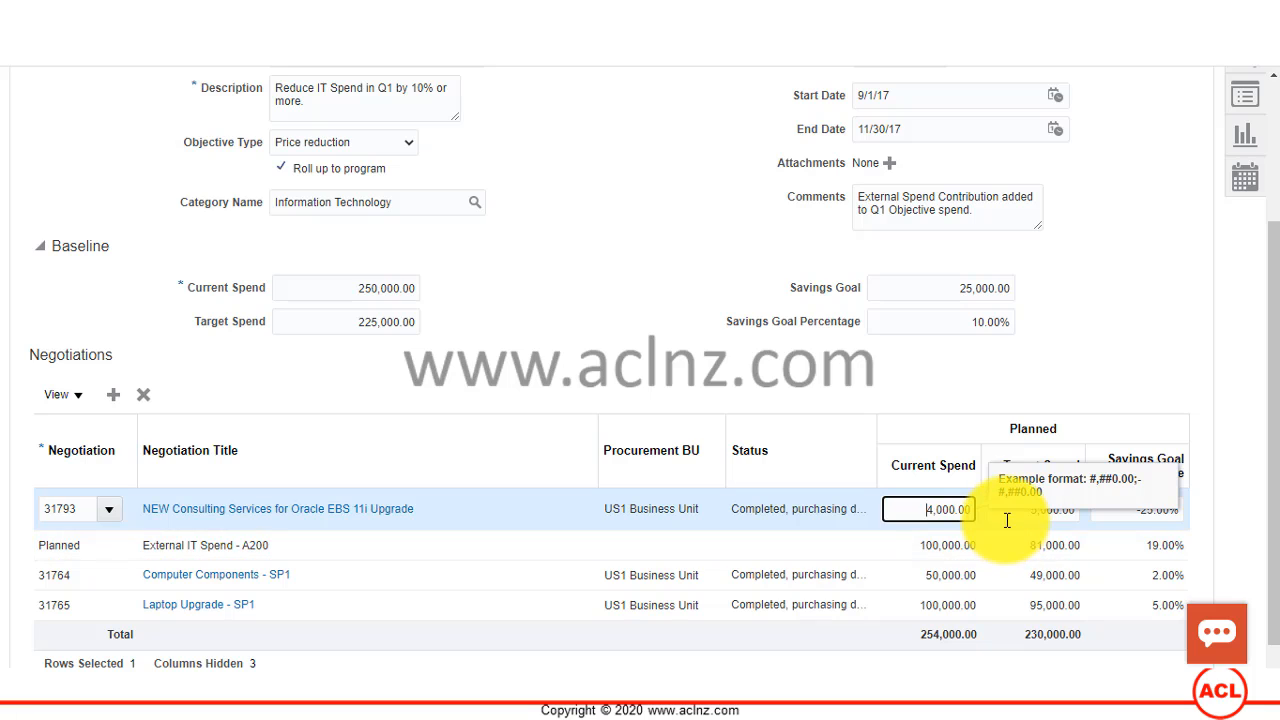
click(1007, 520)
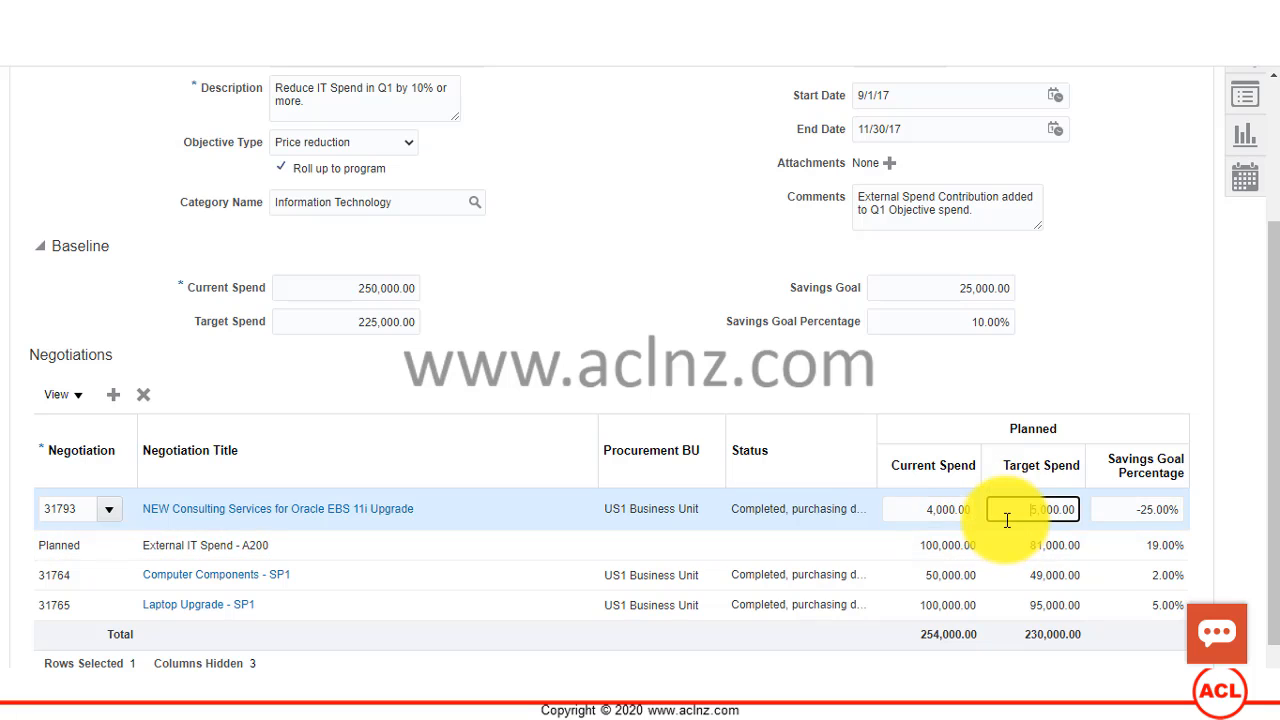
Step: Add another negotiation line to the objective, assign negotiation 31797, RFQ for Oracle DB Server Upgrade, and check its planned current spend
click(113, 395)
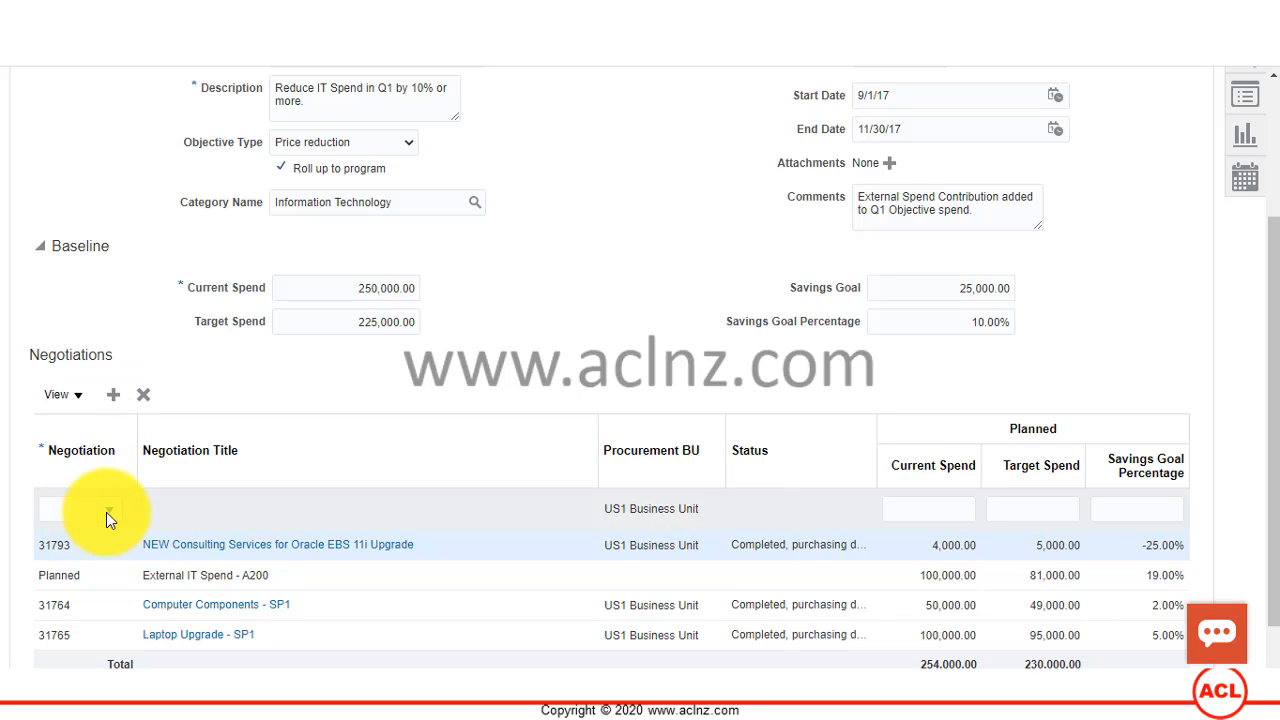
click(106, 512)
click(106, 512)
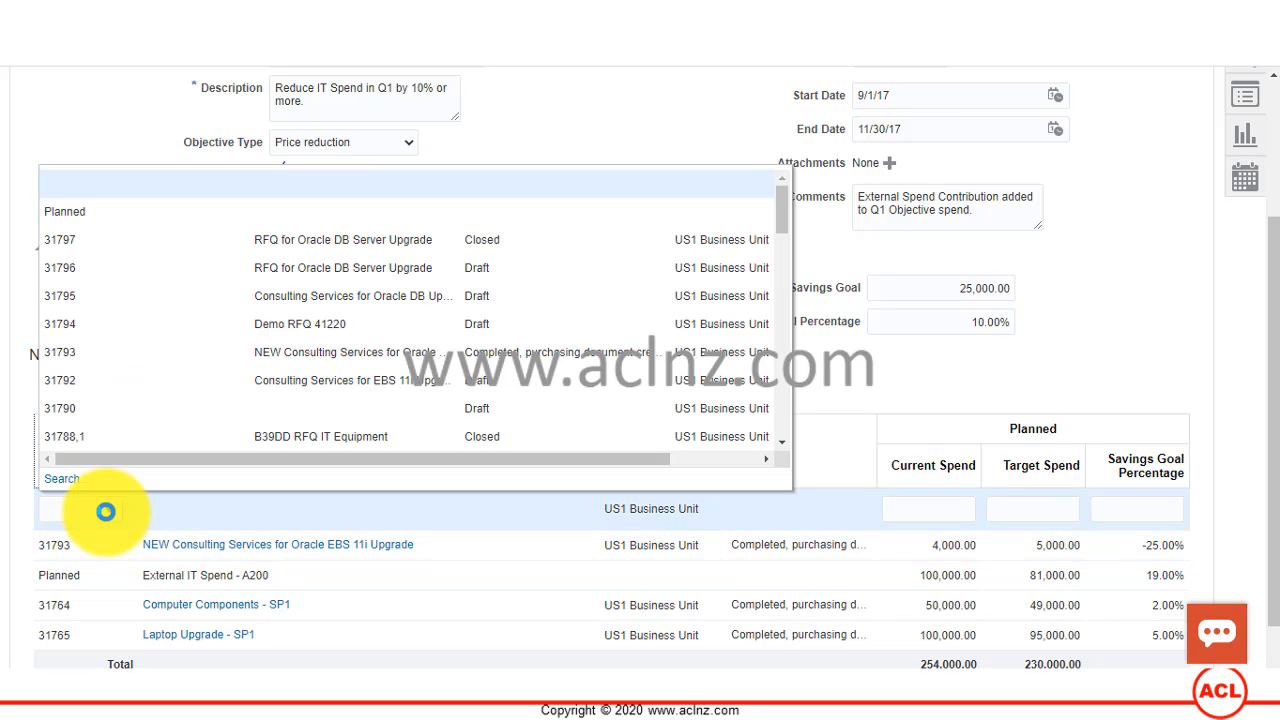
click(260, 240)
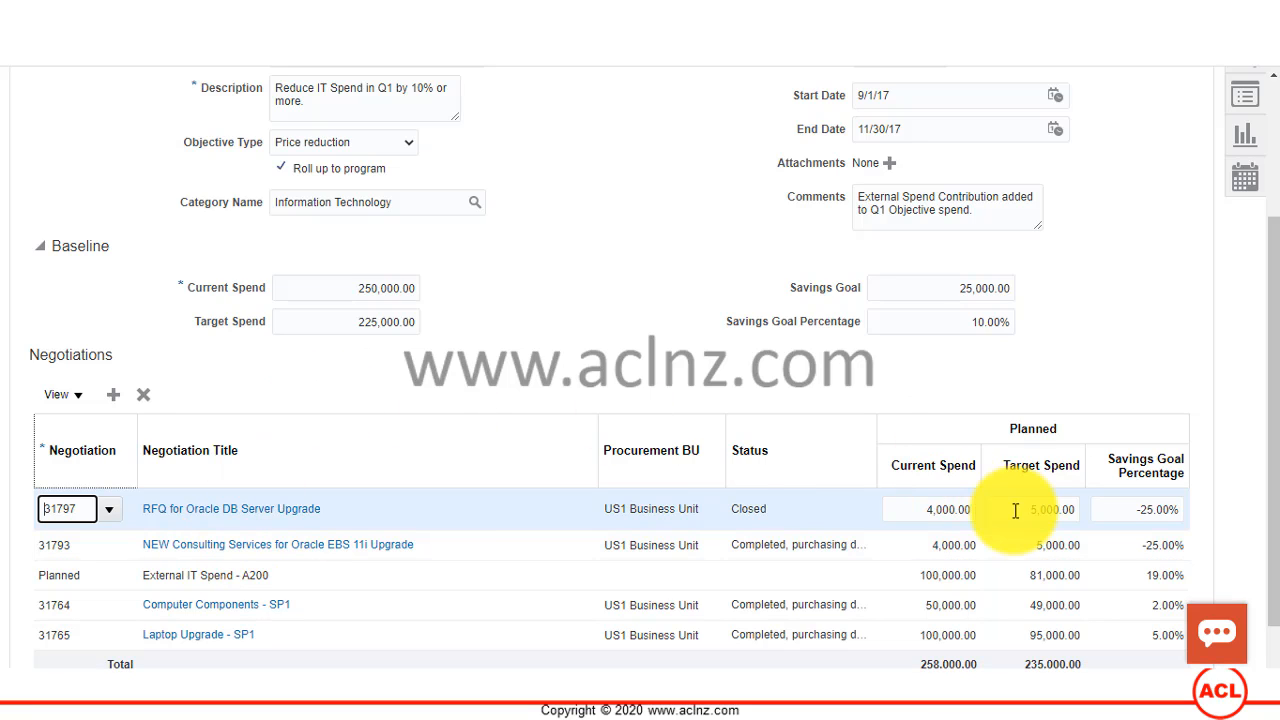
click(917, 515)
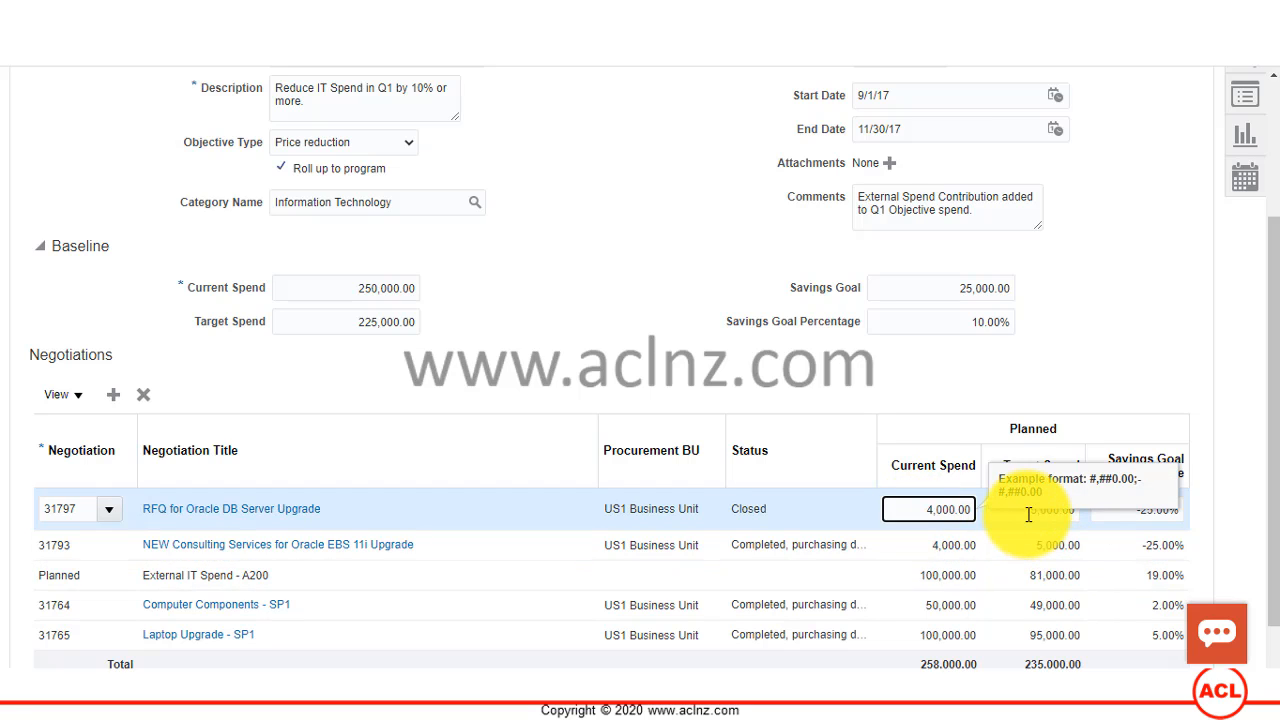
click(531, 386)
Step: Save the IT Spend Q1 objective and review its saved negotiation lines
scroll(584, 388, up, 1)
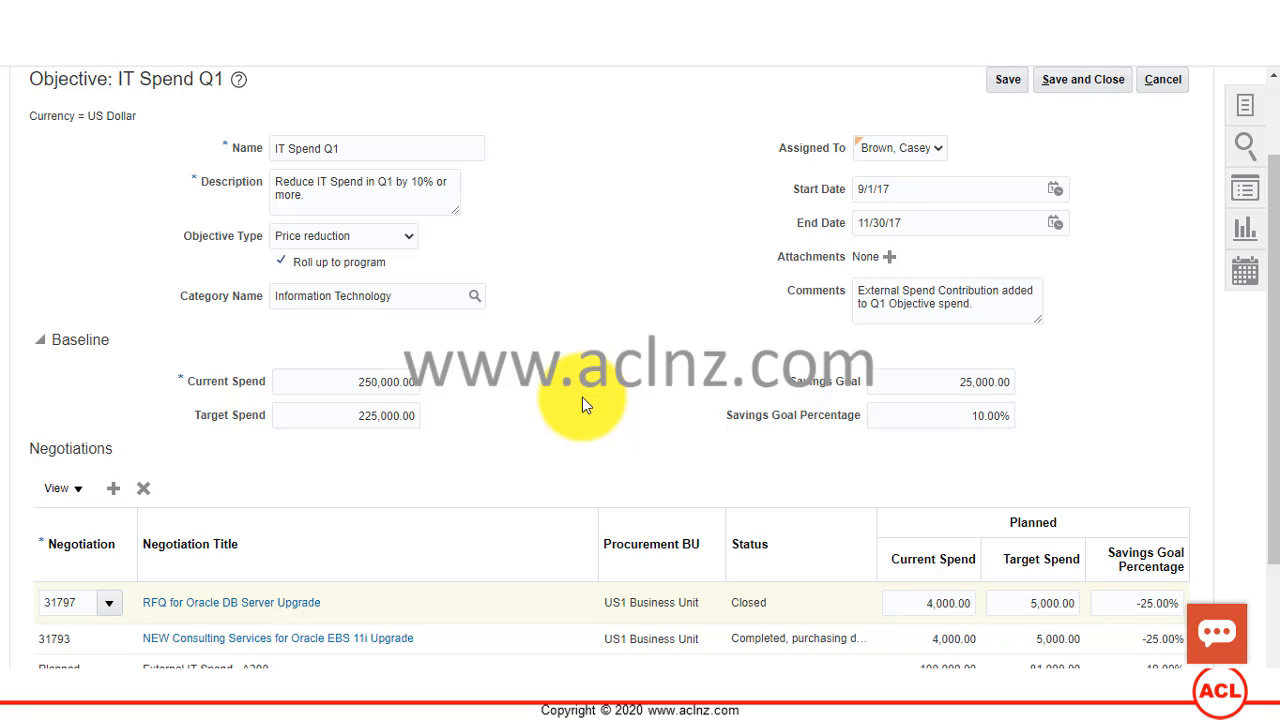
scroll(584, 402, up, 1)
scroll(586, 408, down, 3)
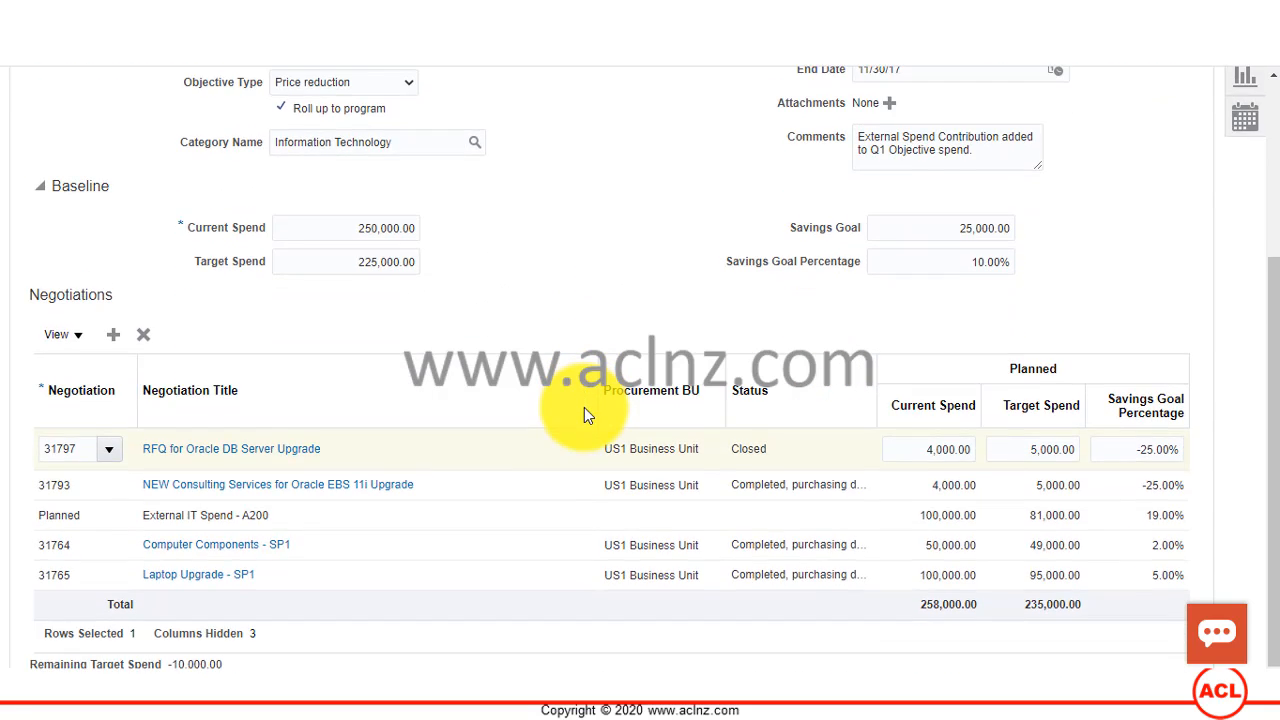
scroll(588, 412, up, 2)
click(1007, 114)
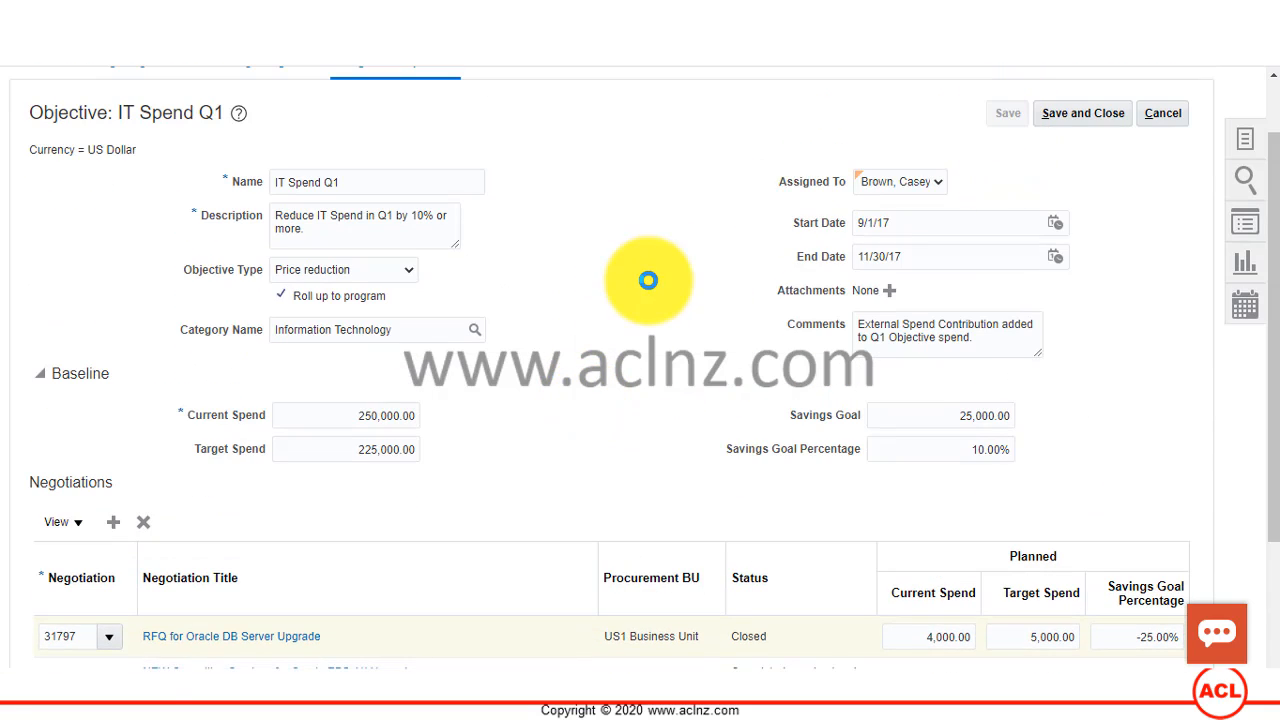
scroll(653, 287, down, 2)
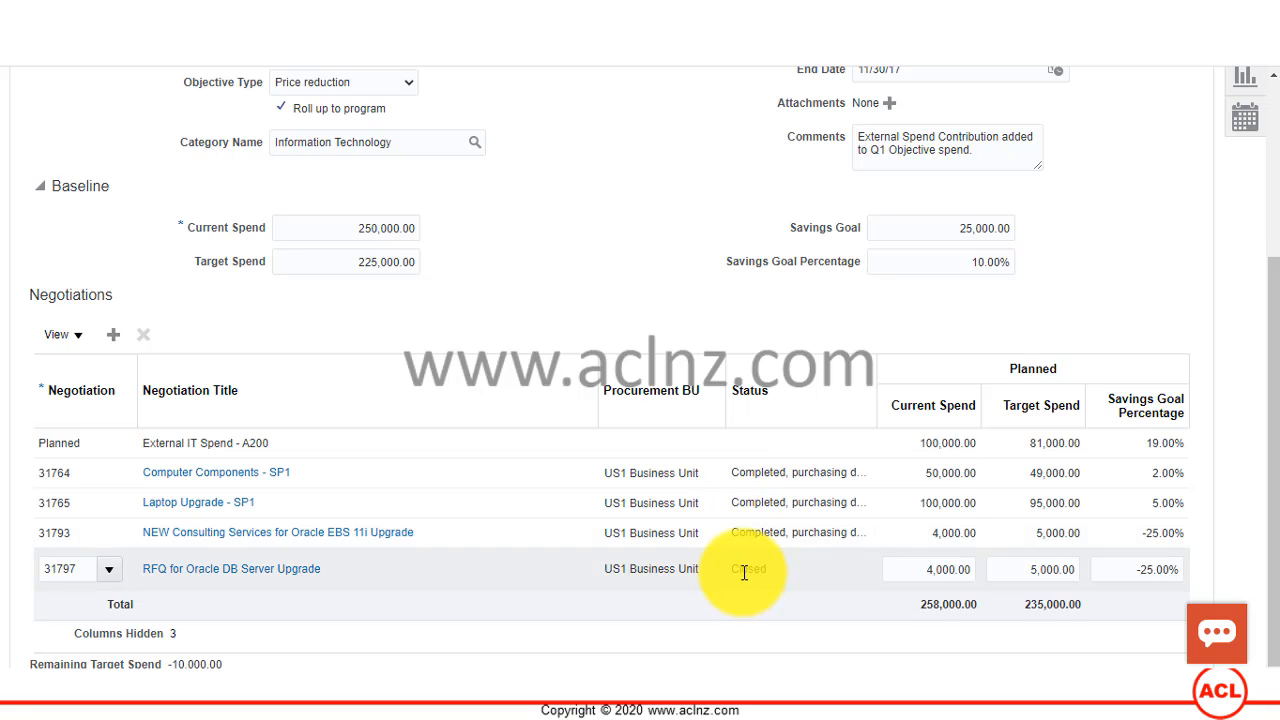
scroll(745, 575, up, 1)
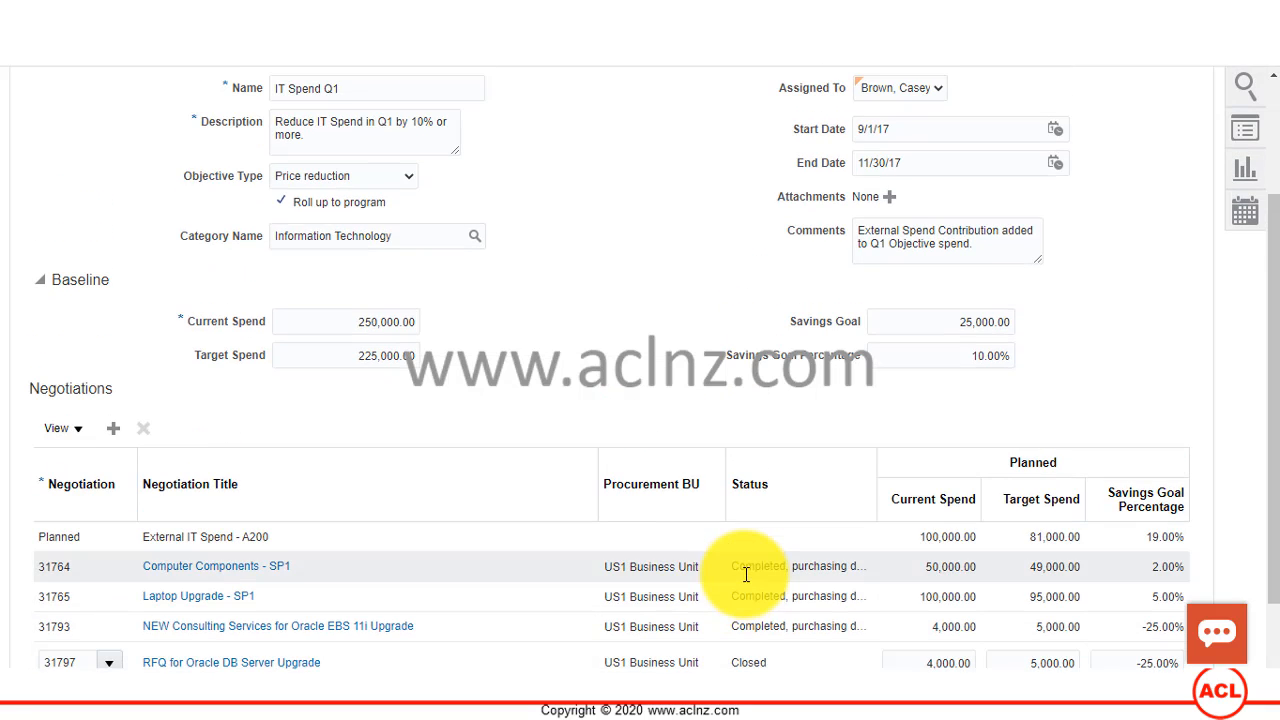
scroll(746, 575, up, 2)
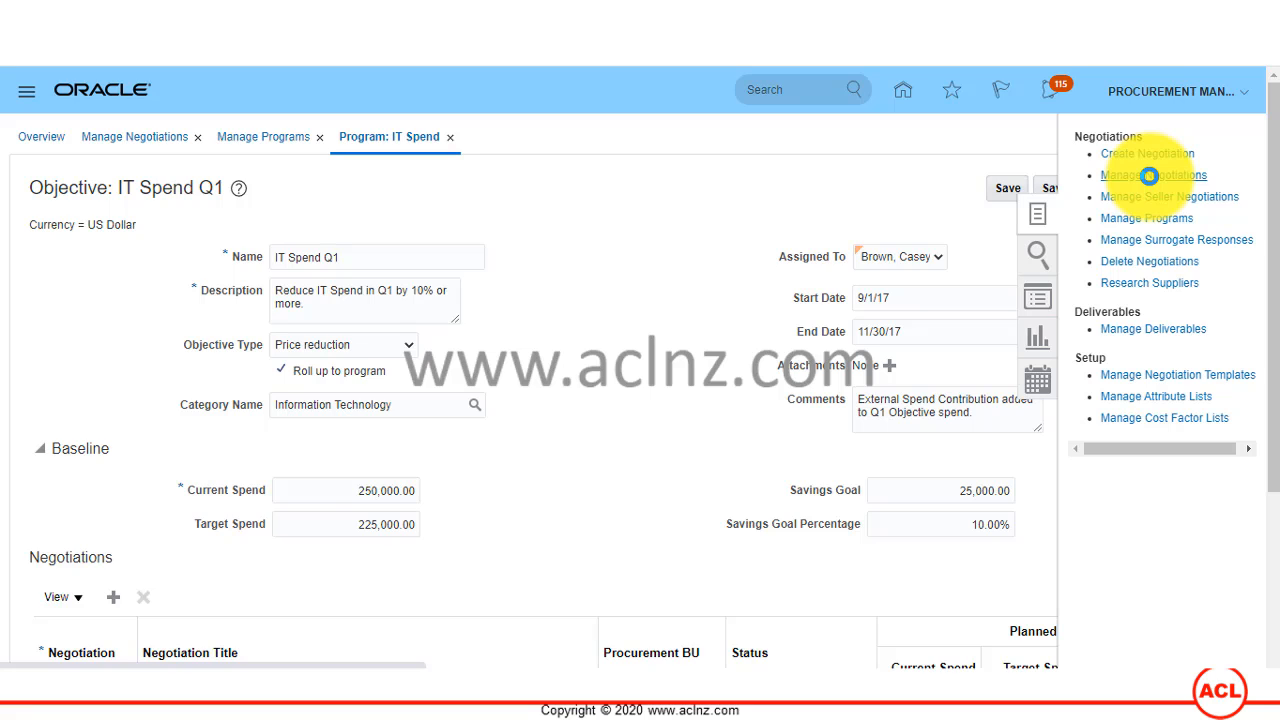
Step: Go to Manage Negotiations and search for negotiation number 31793
click(1149, 175)
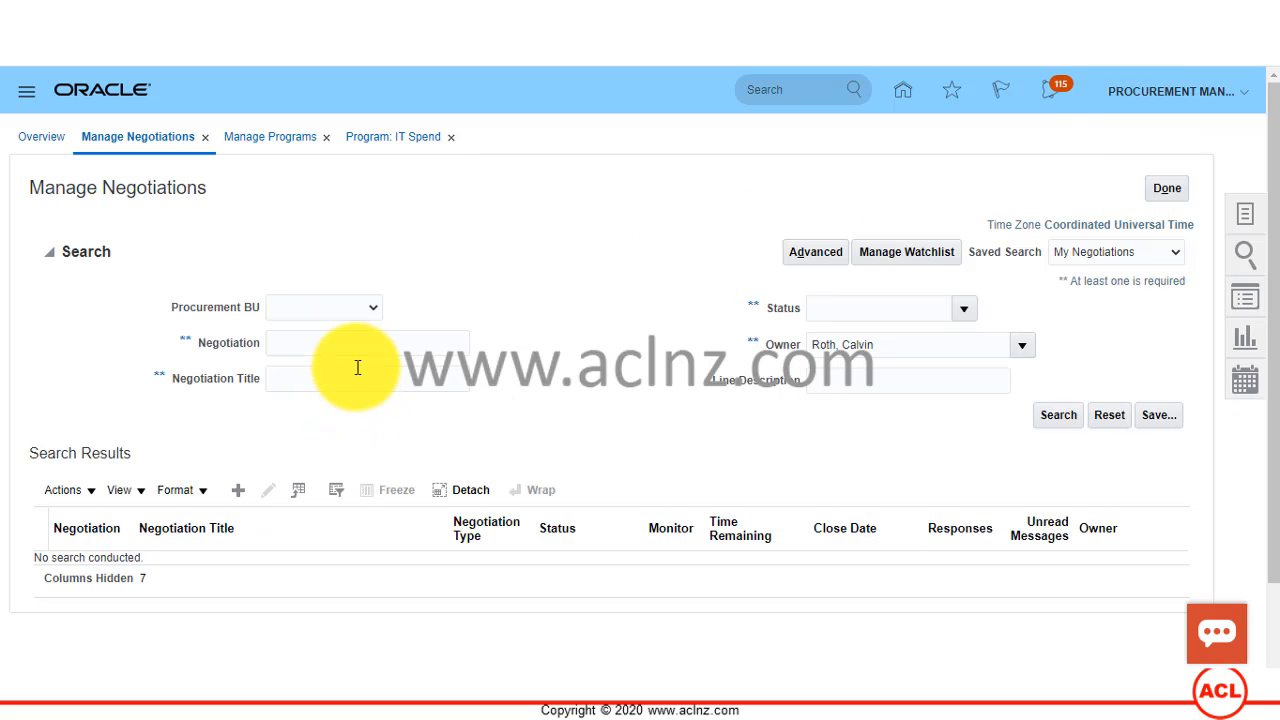
click(360, 349)
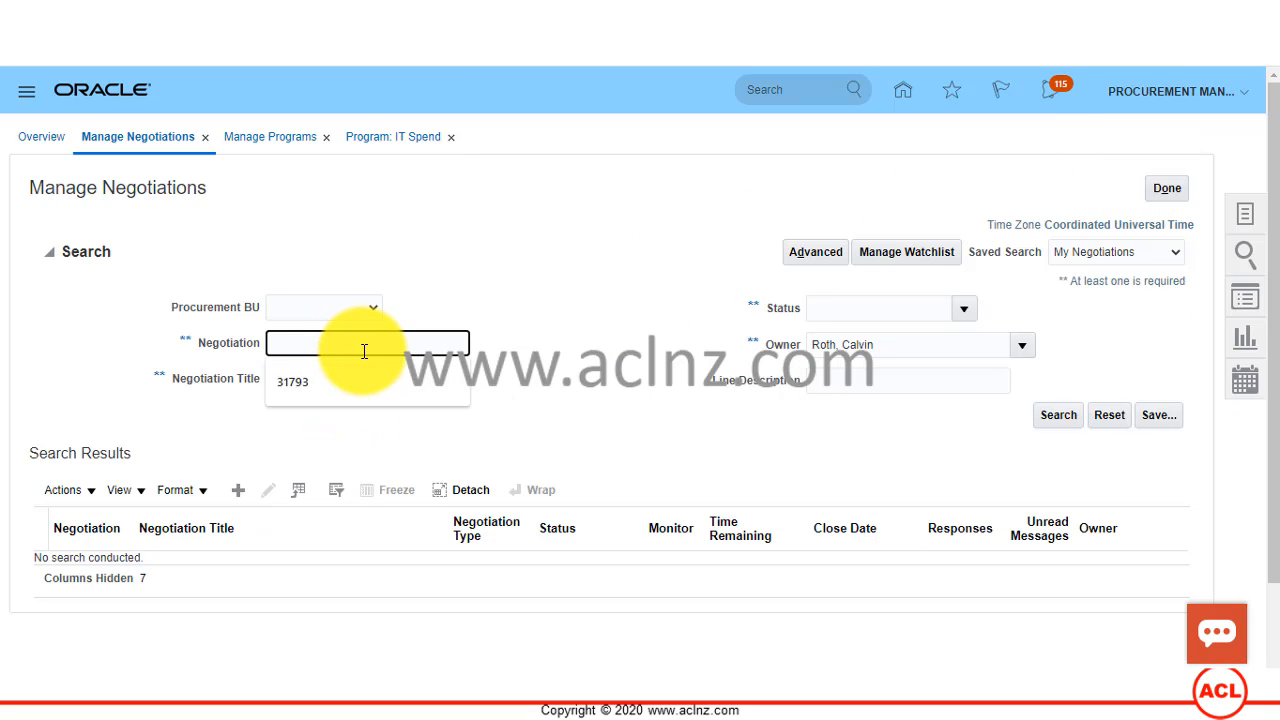
text(31793)
click(1049, 417)
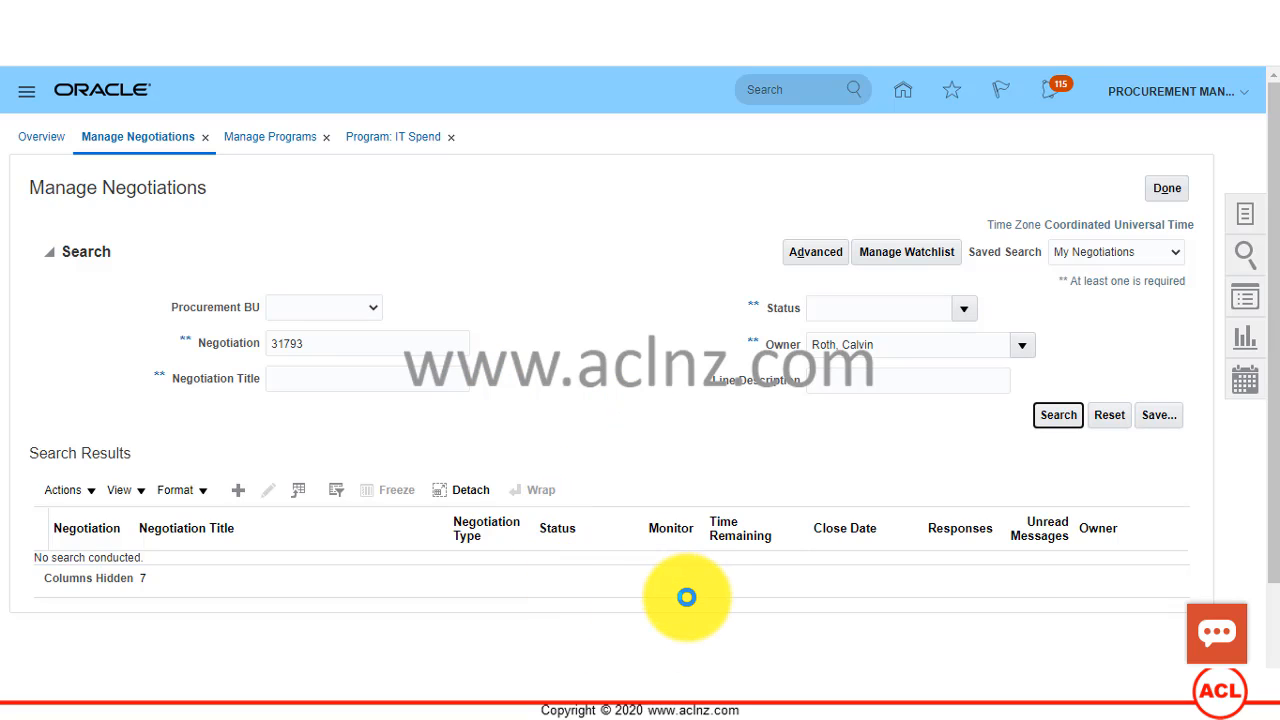
Step: Clear the owner filter and rerun the negotiation search
scroll(686, 597, down, 2)
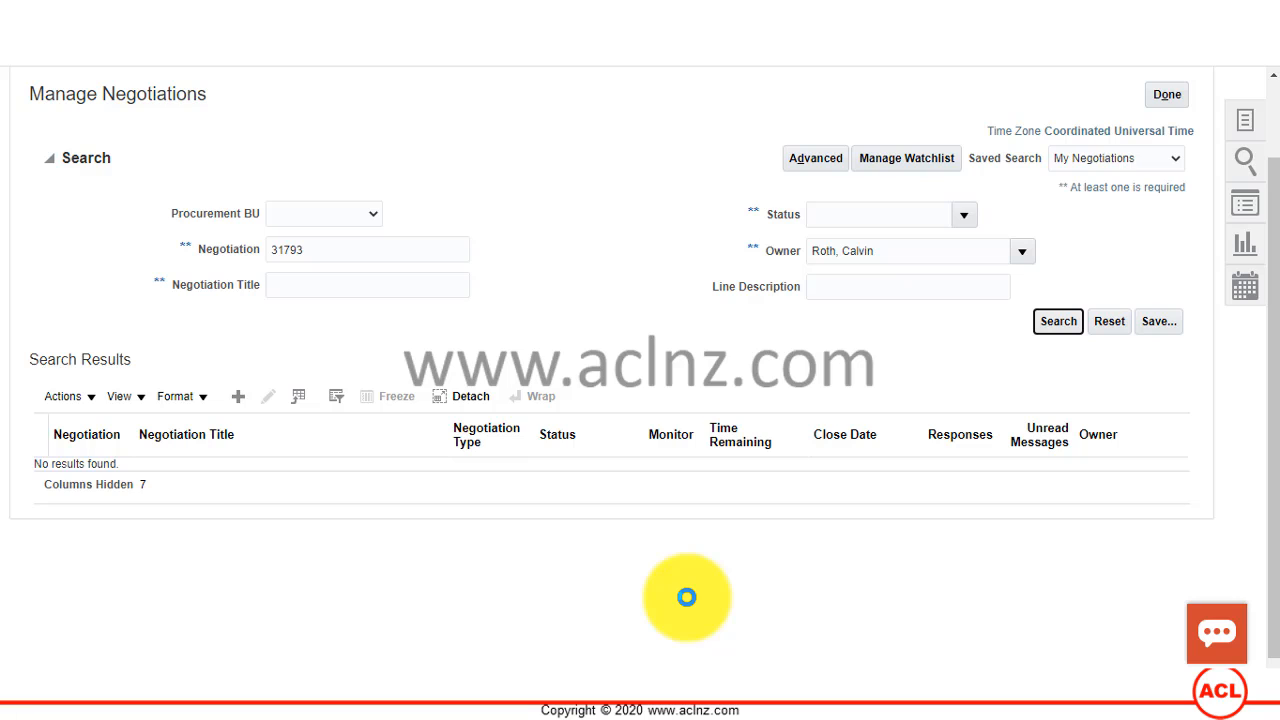
triple_click(886, 257)
key(BackSpace)
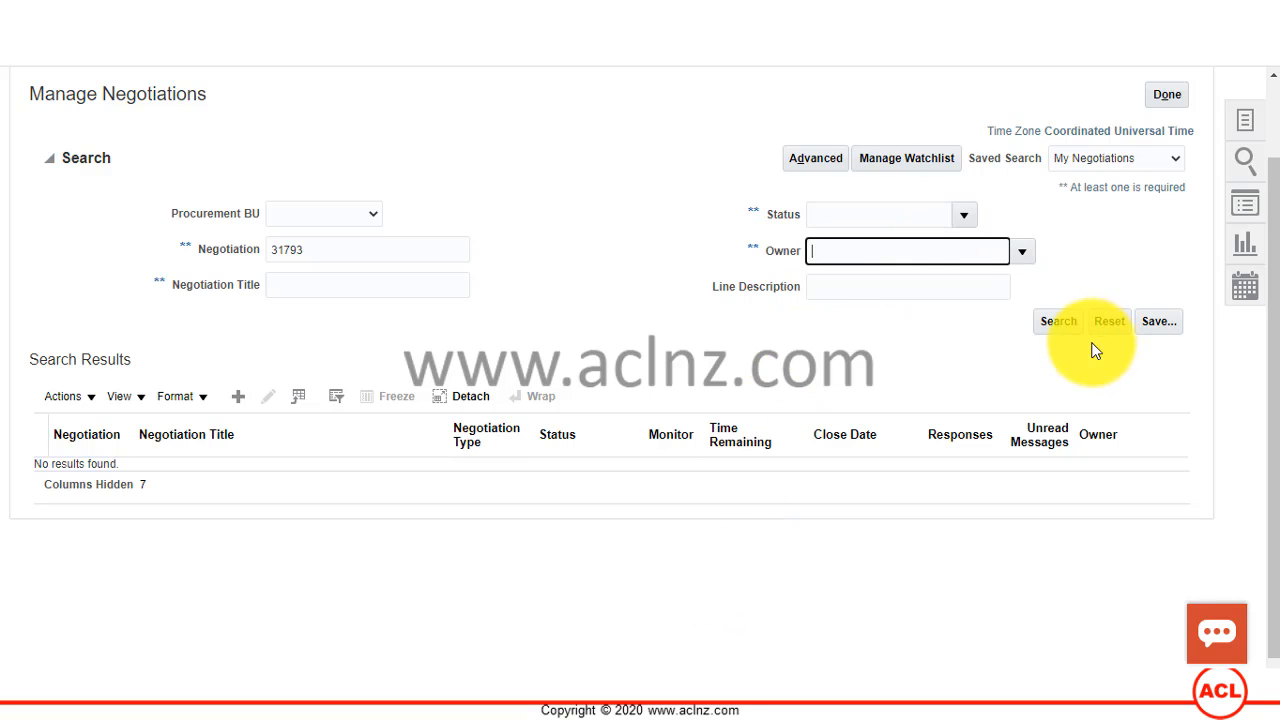
click(1062, 322)
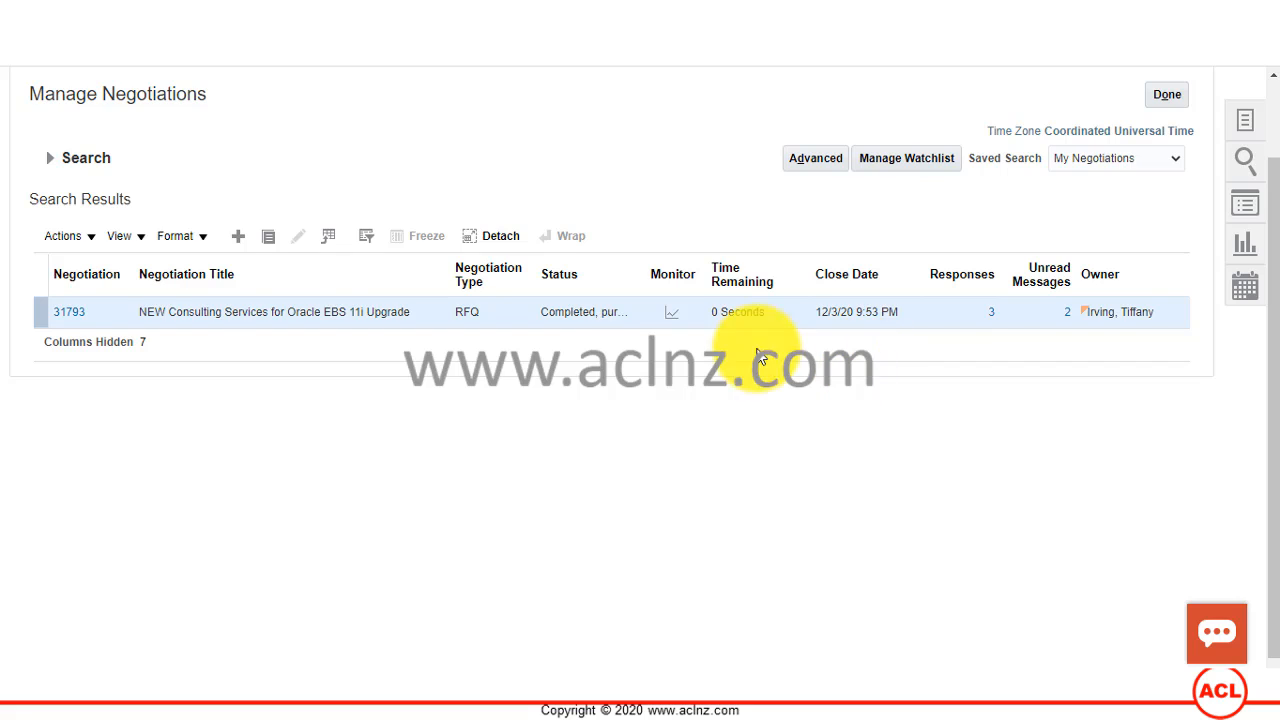
Step: Open negotiation 31793 and examine the estimated quantity and start price of its Consulting Services line
click(70, 322)
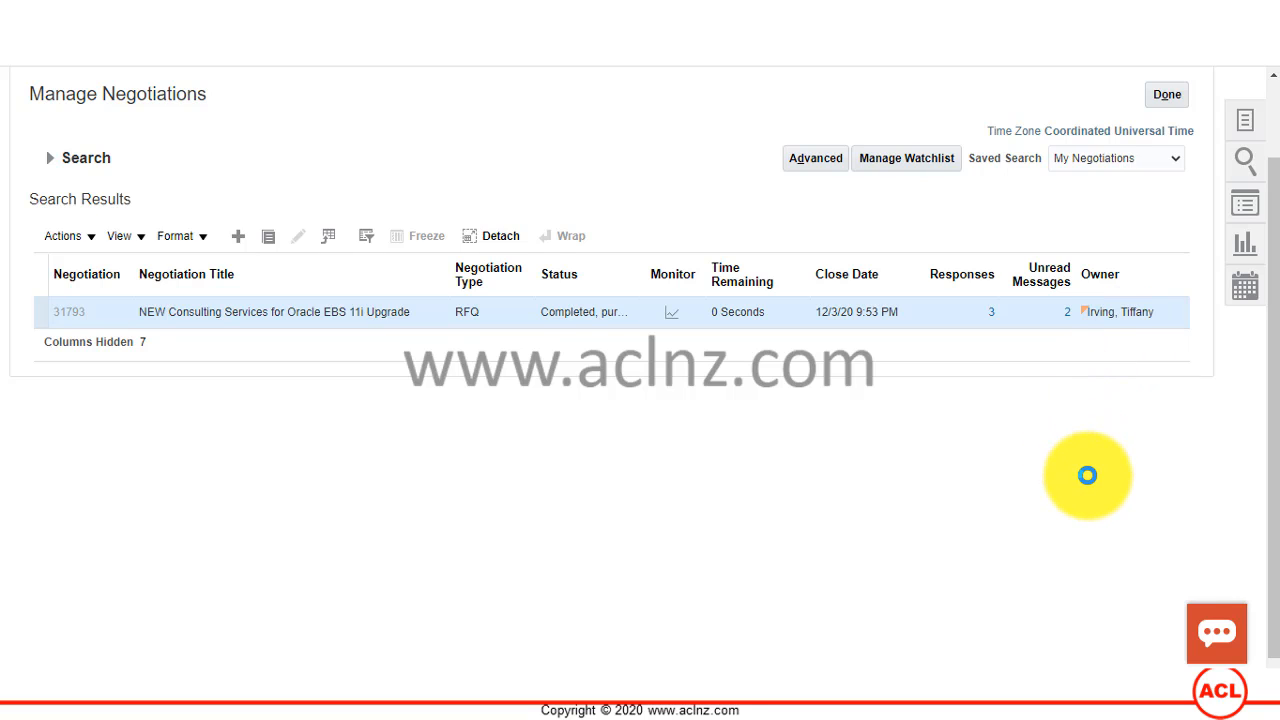
scroll(1088, 474, up, 2)
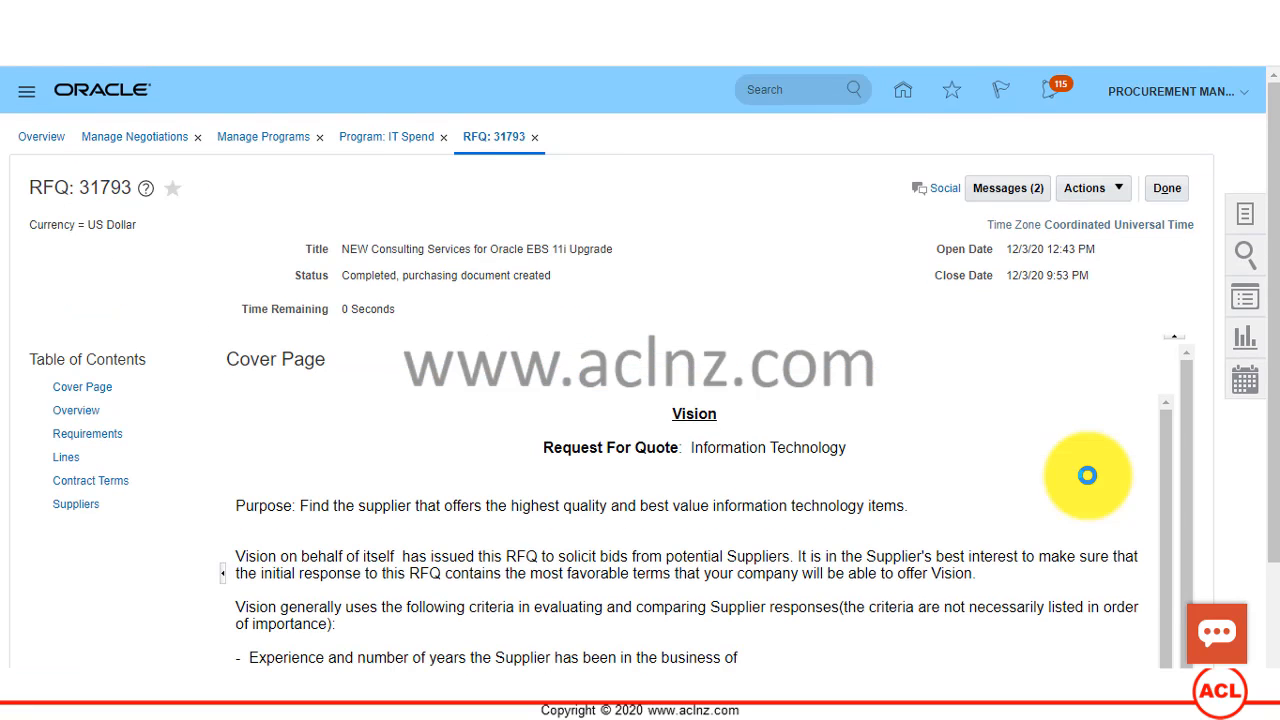
click(66, 457)
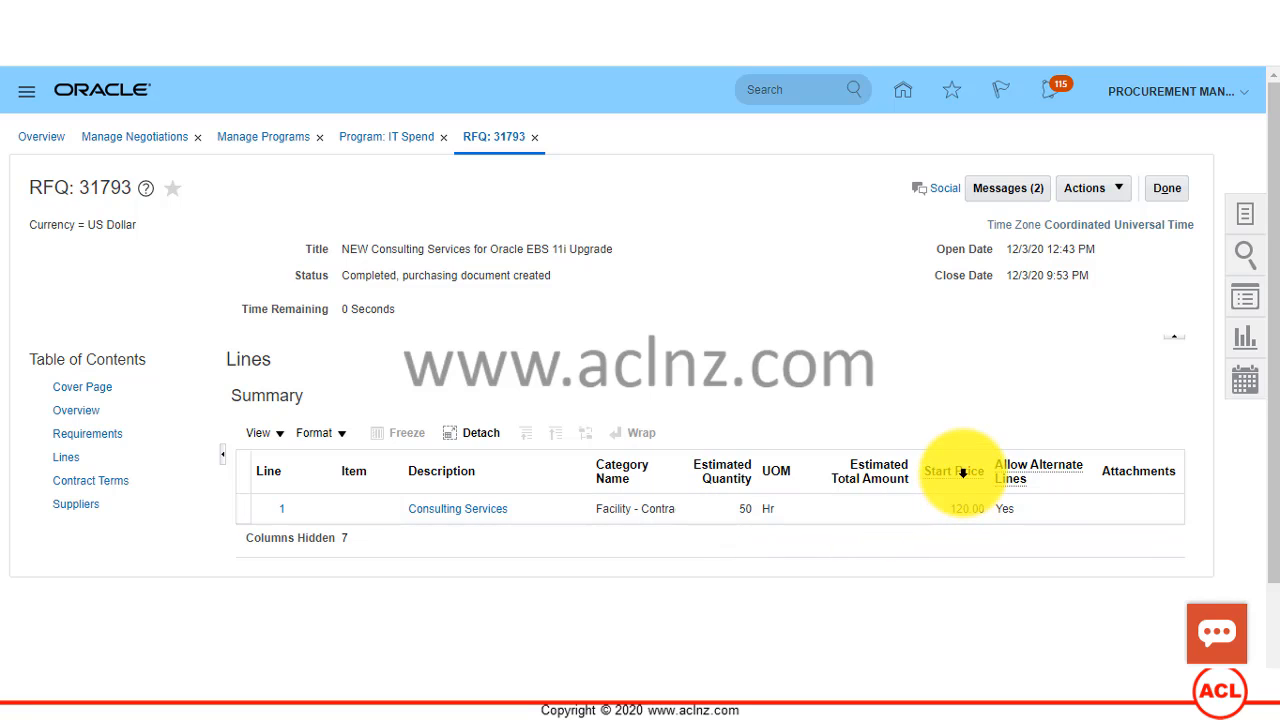
mouse_move(962, 473)
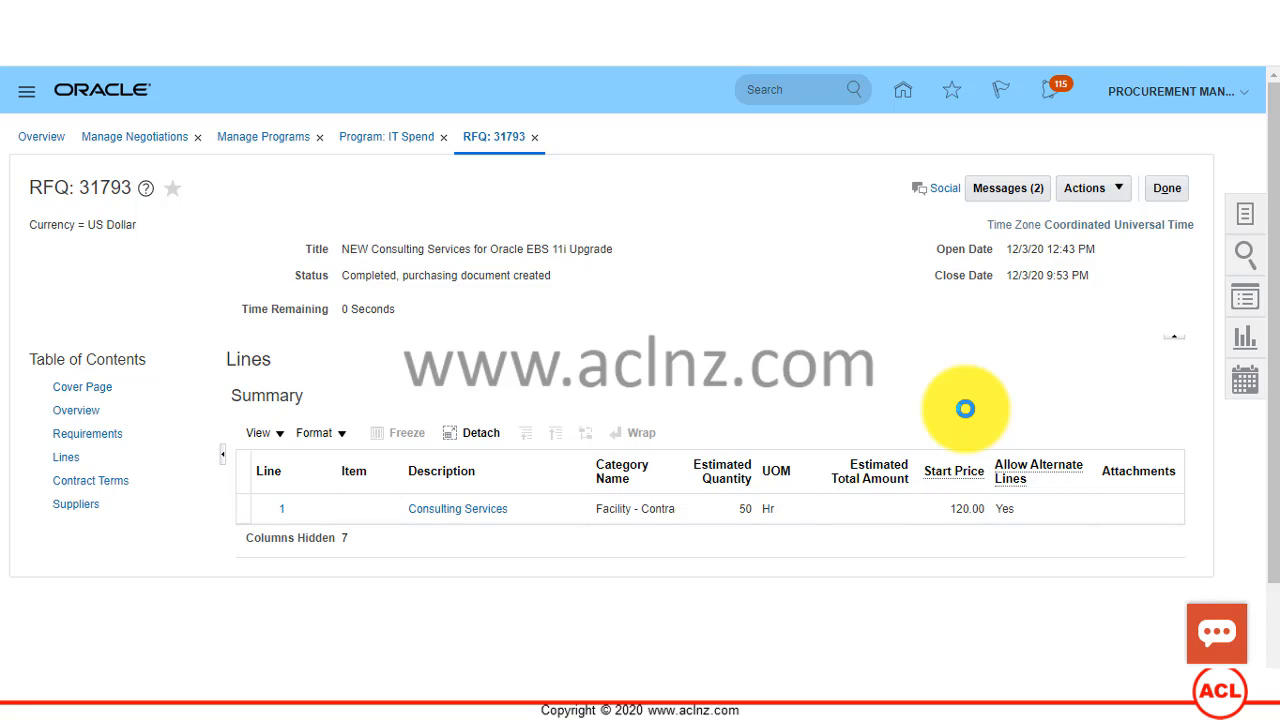
click(1116, 193)
mouse_move(1118, 226)
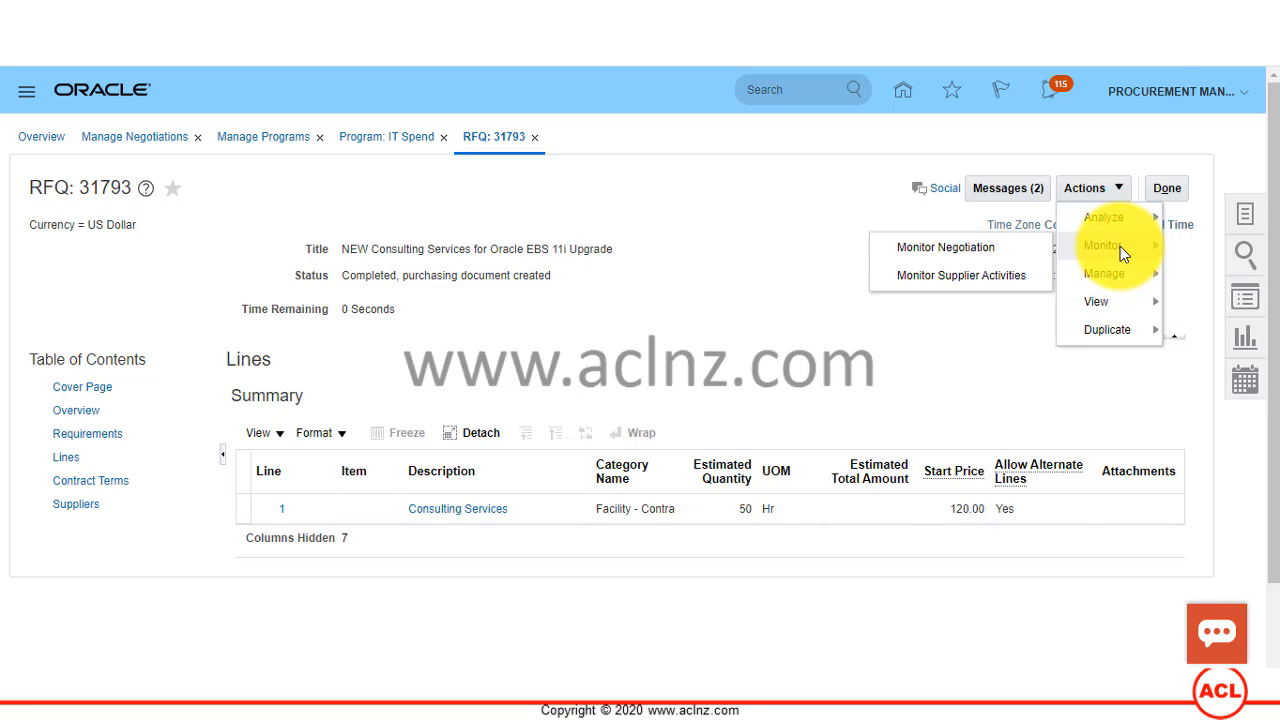
mouse_move(1117, 274)
mouse_move(1117, 301)
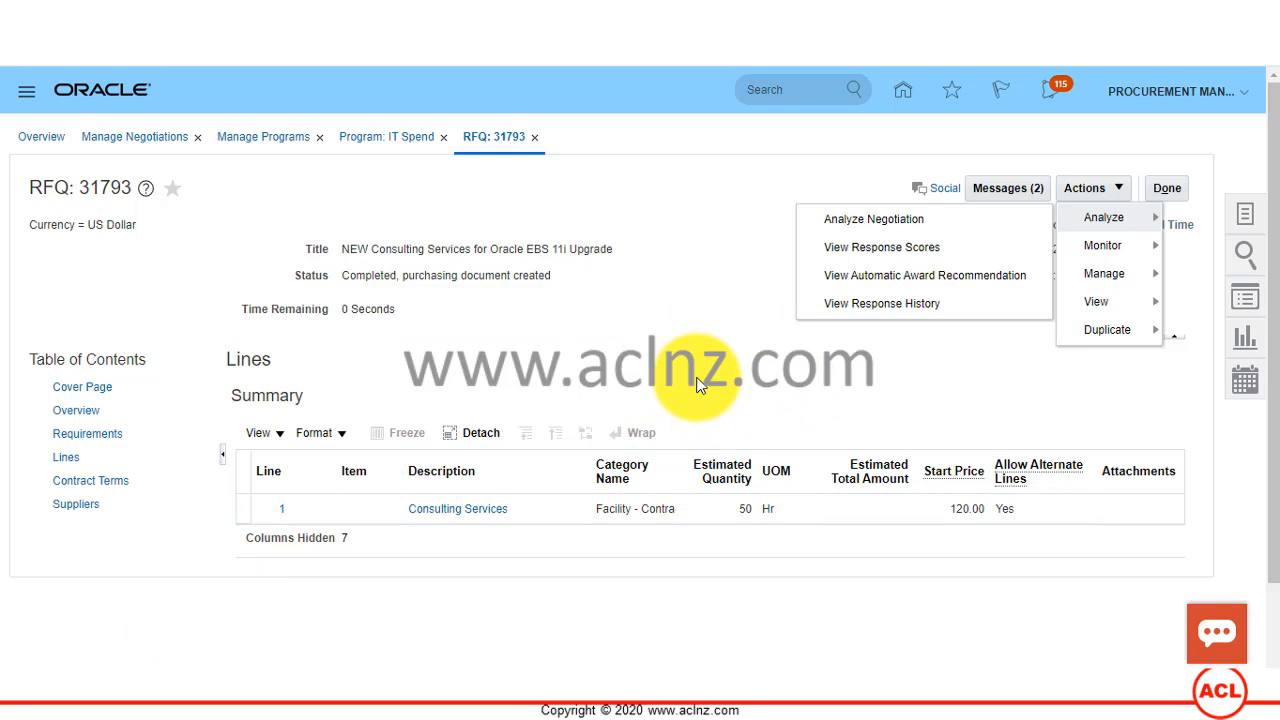
Step: Switch to Calculator to check the estimated quantity times start price calculation, 50 × 120, and return to the RFQ
scroll(697, 385, down, 1)
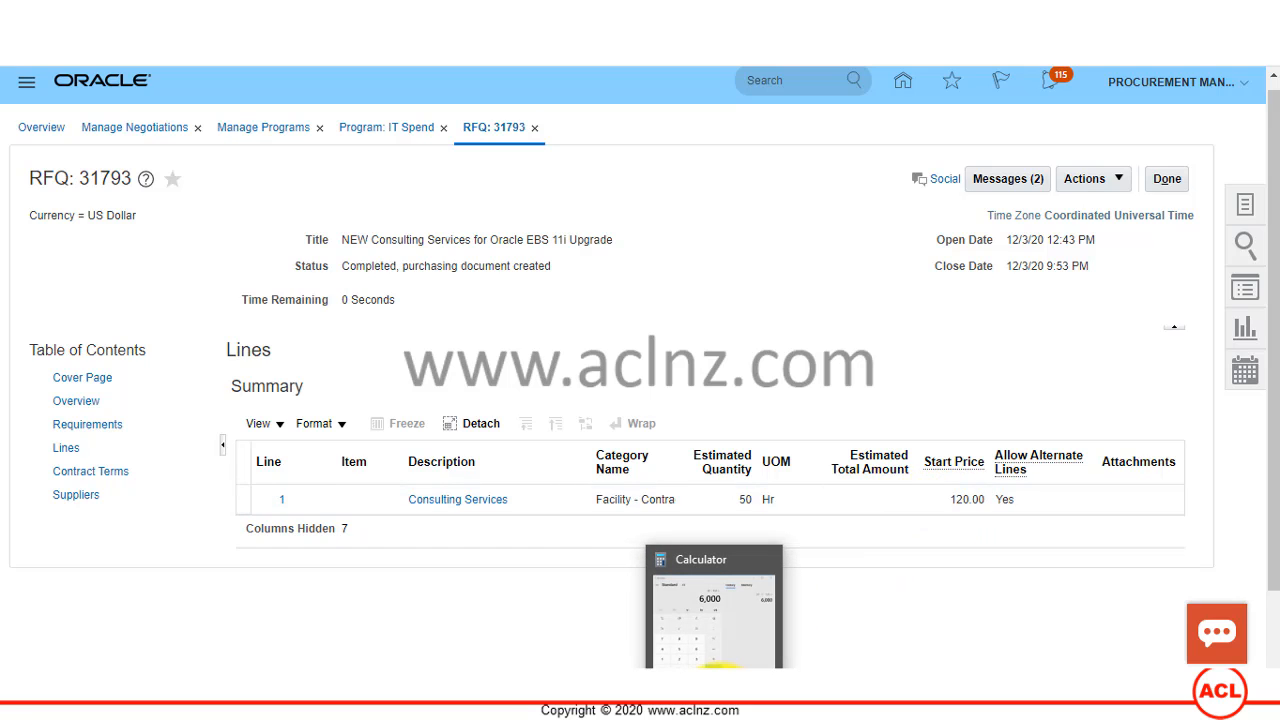
click(712, 663)
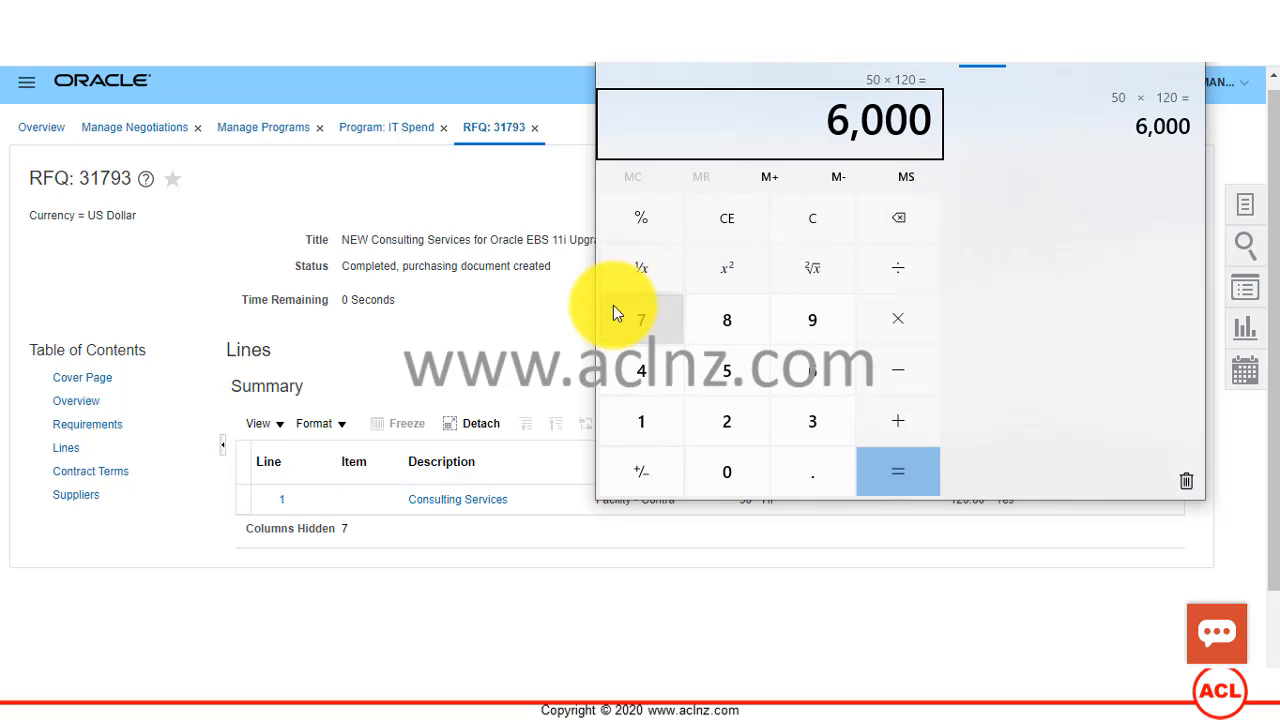
click(489, 190)
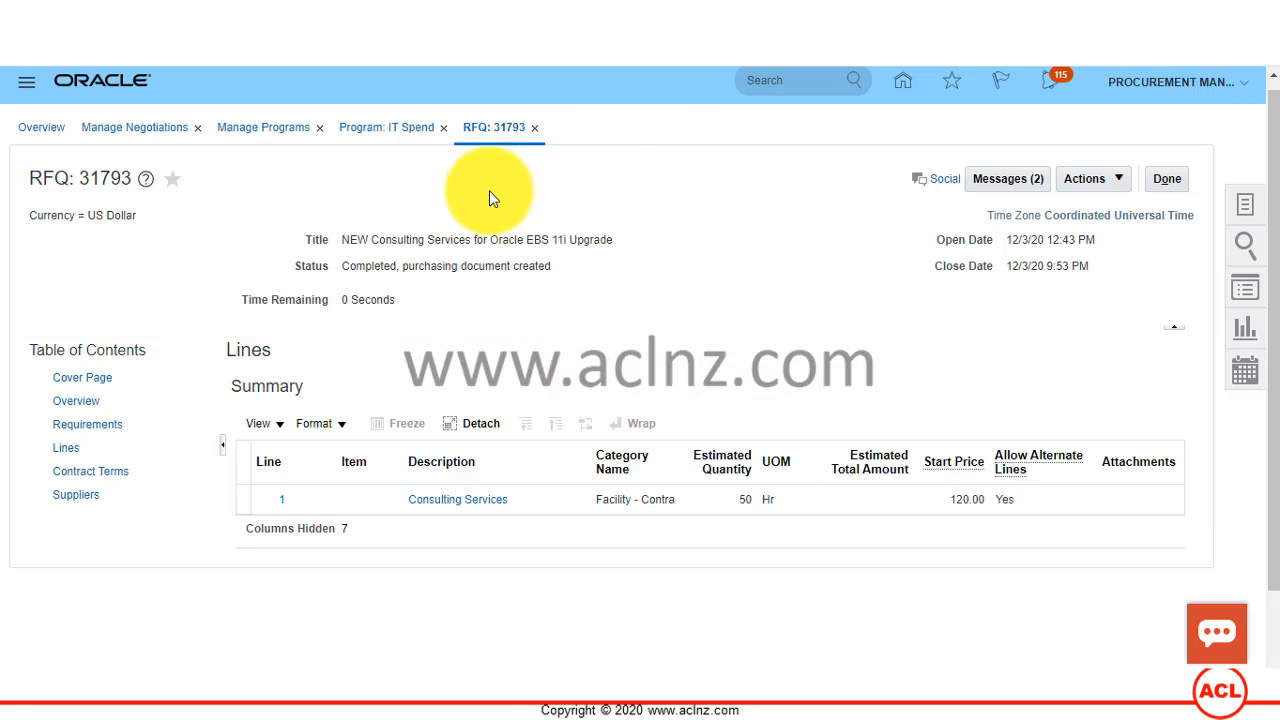
Step: Open the Analyze Negotiation page for RFQ 31793 and examine its award summary by supplier, response and savings
click(1124, 180)
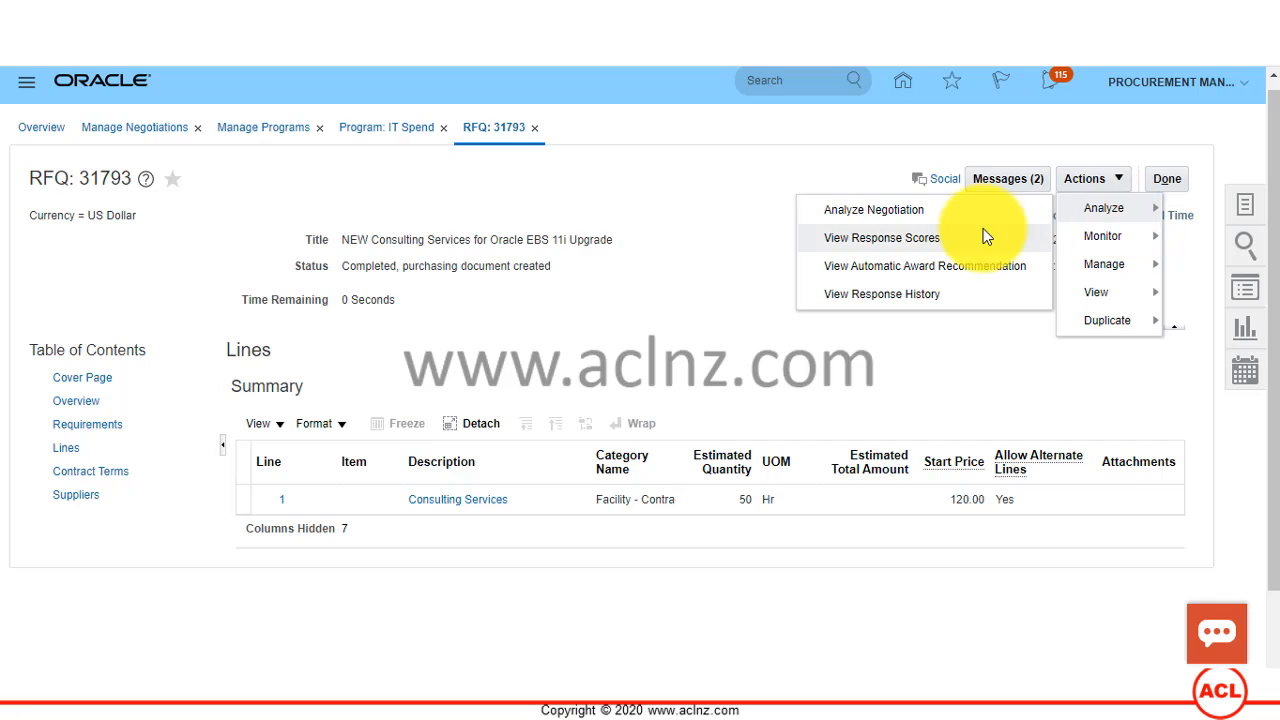
click(976, 212)
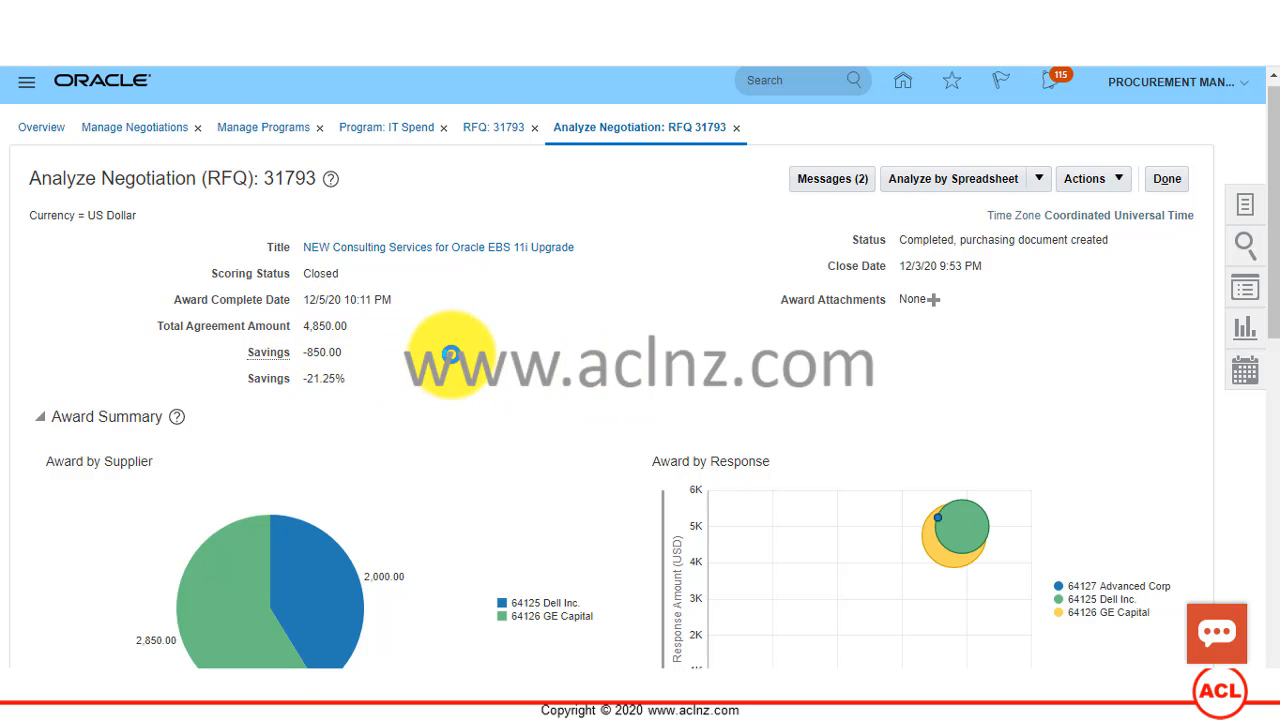
scroll(443, 357, down, 1)
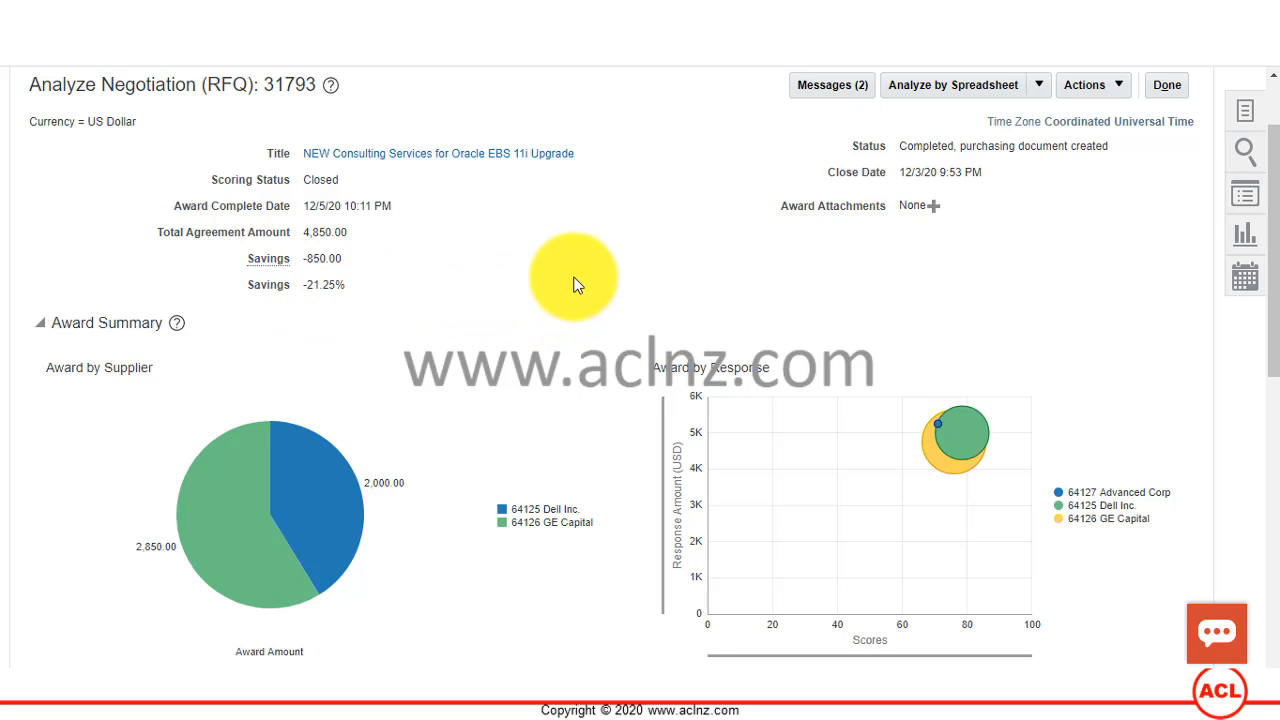
scroll(573, 280, down, 2)
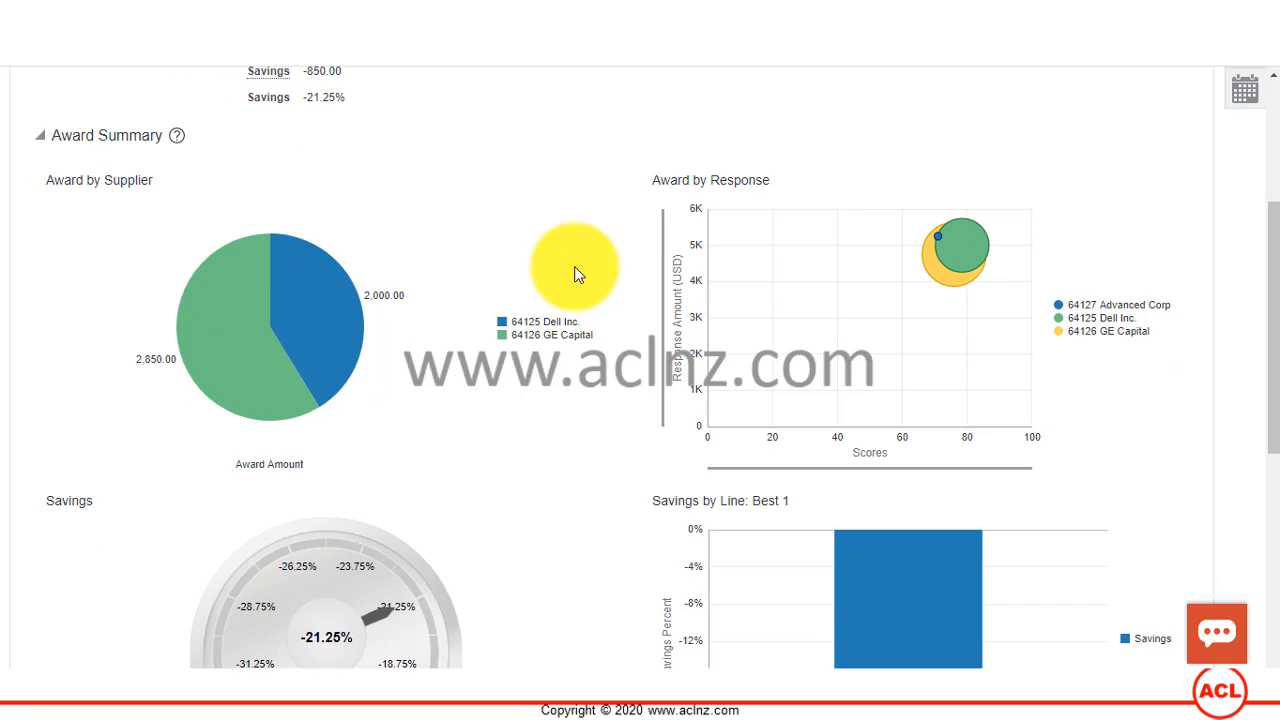
mouse_move(340, 313)
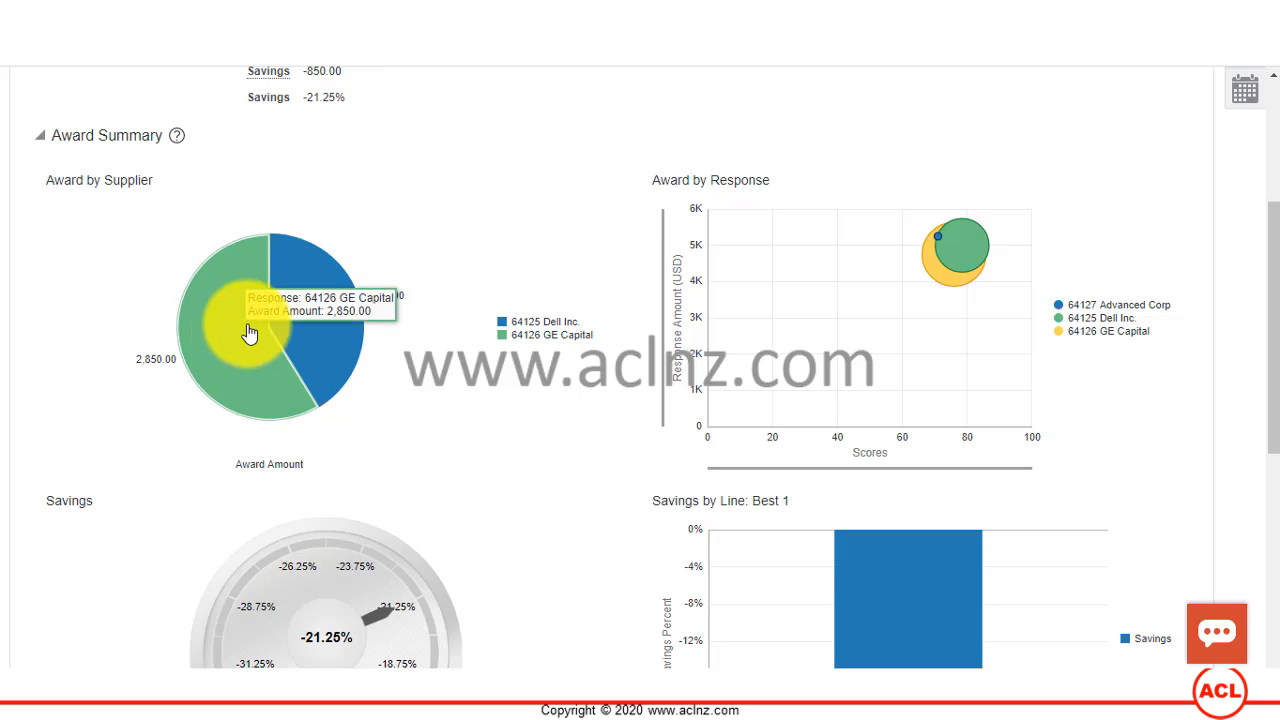
scroll(698, 338, down, 2)
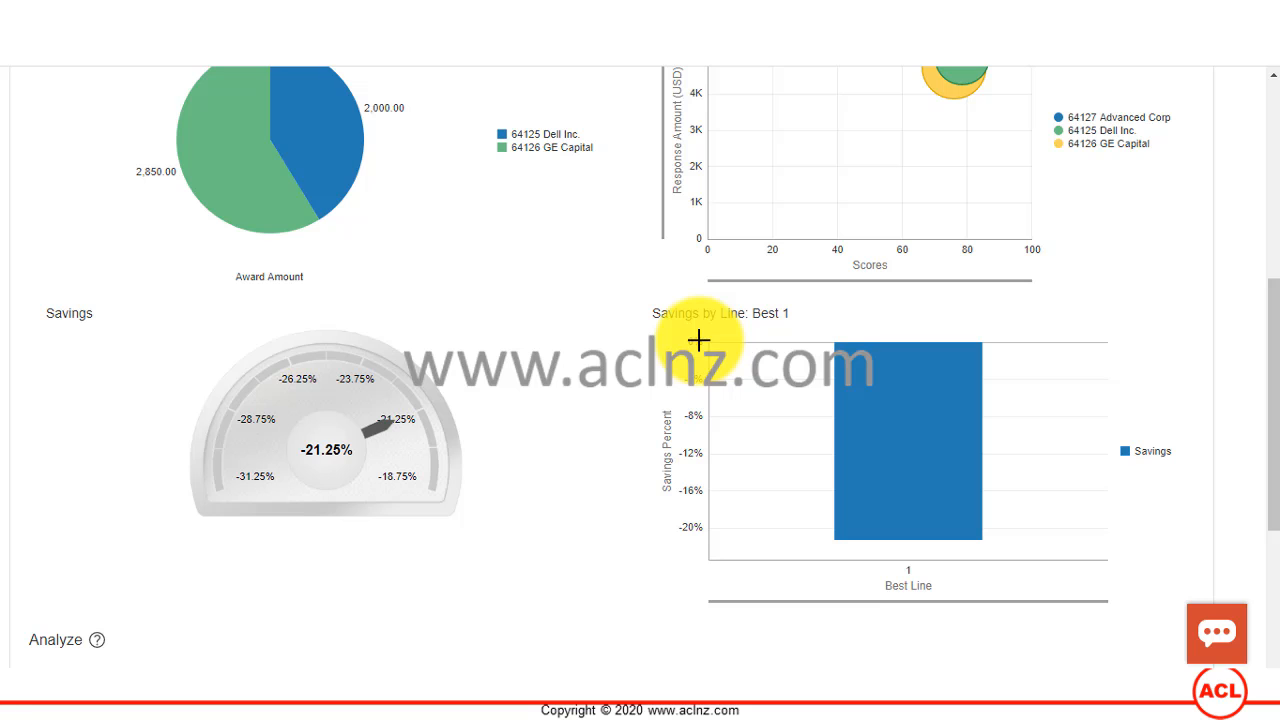
scroll(580, 355, down, 3)
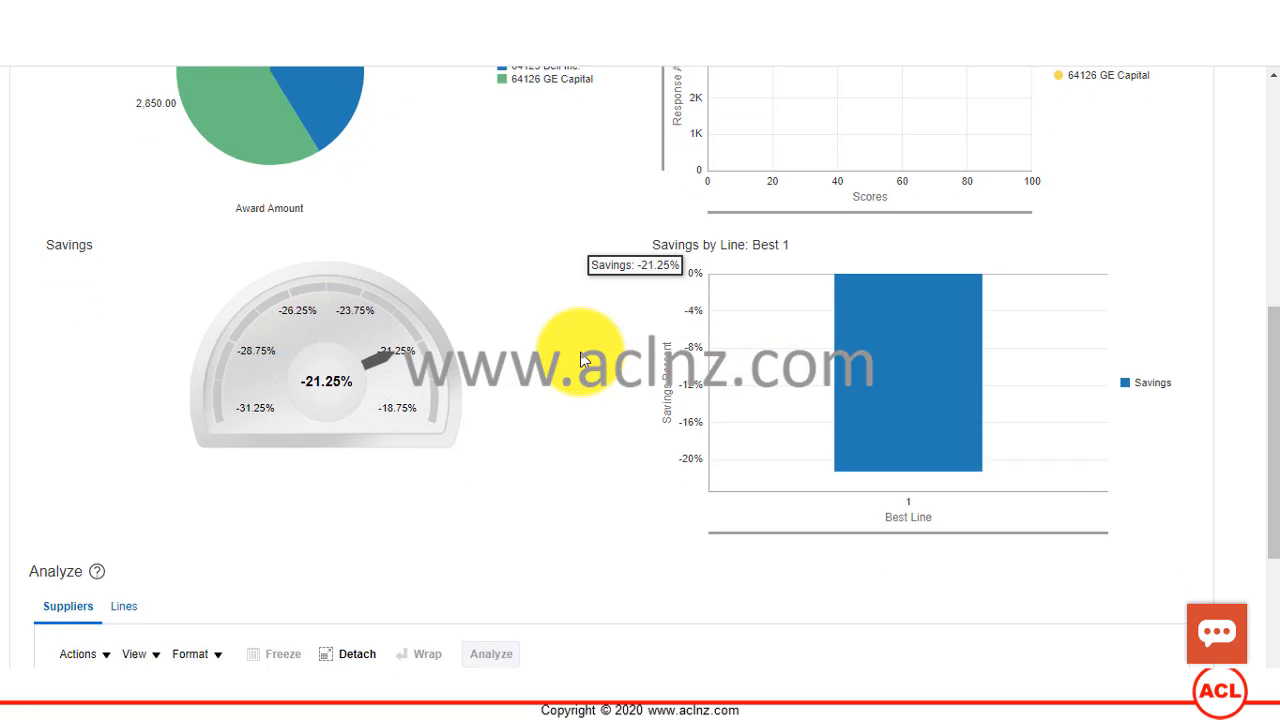
Step: Examine the response and award amounts per supplier in the Analyze table, selecting Dell Inc.'s award amount
scroll(580, 352, down, 1)
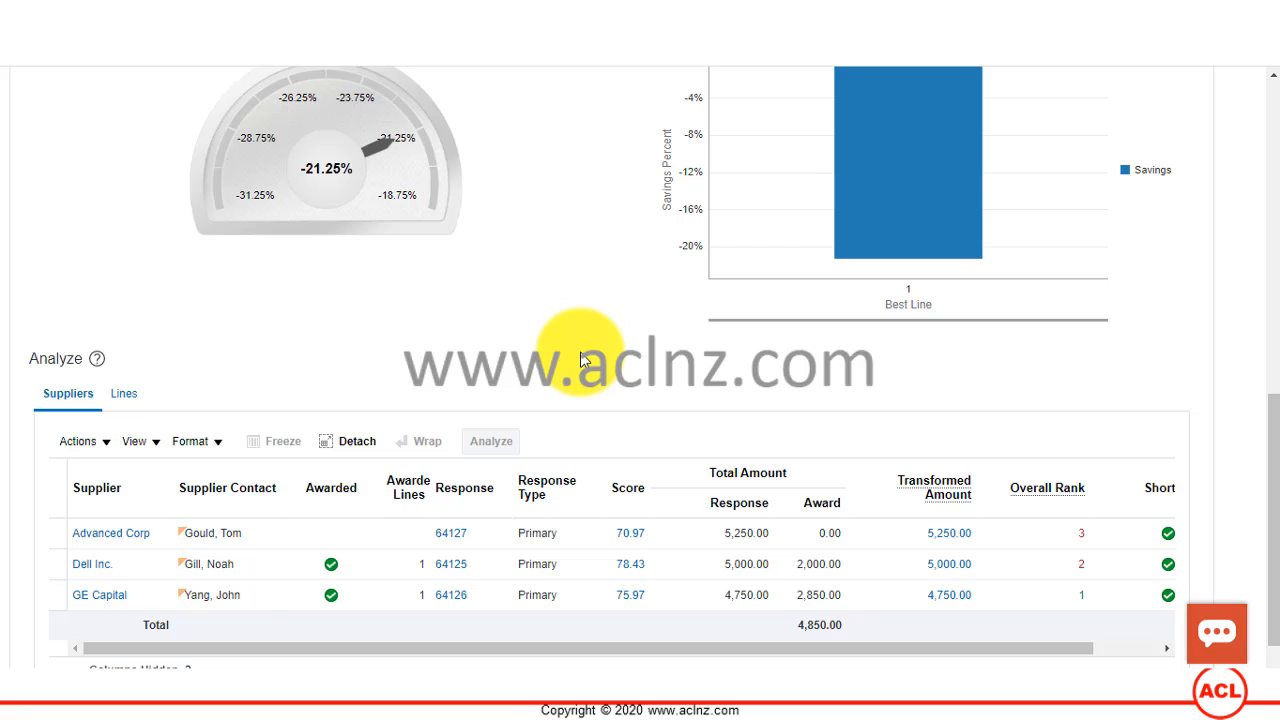
scroll(580, 352, down, 1)
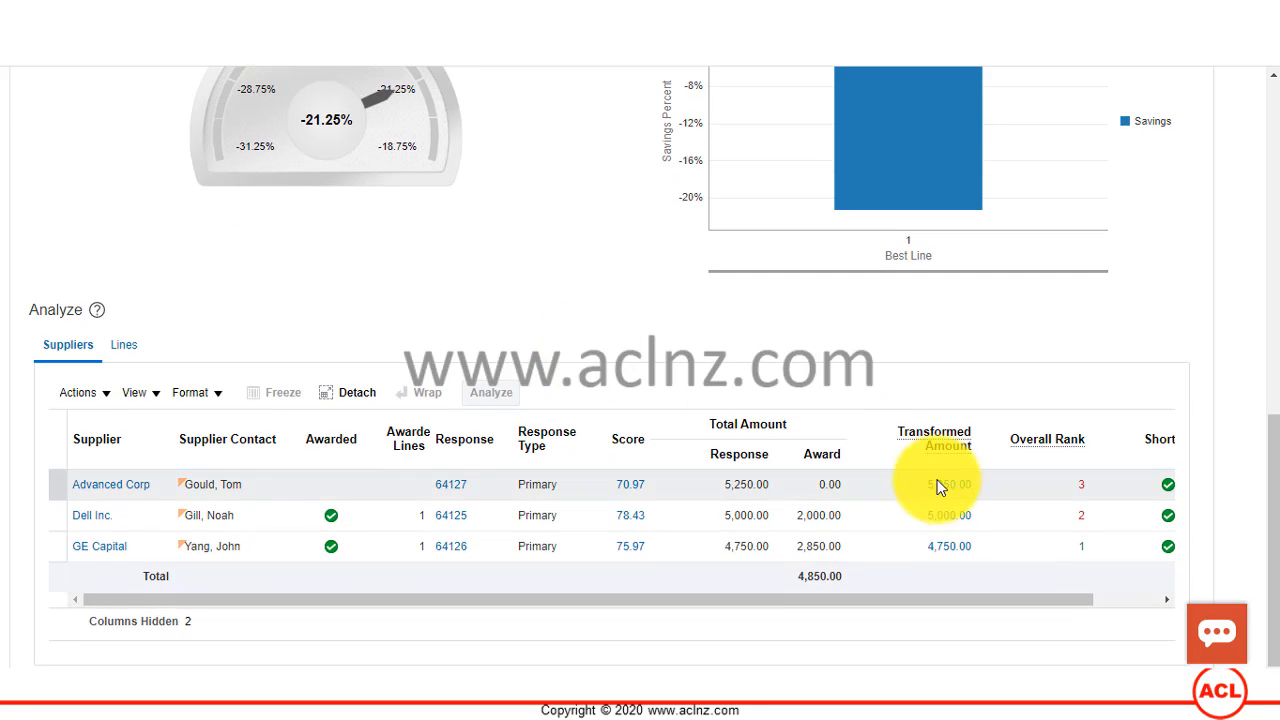
click(800, 515)
click(827, 513)
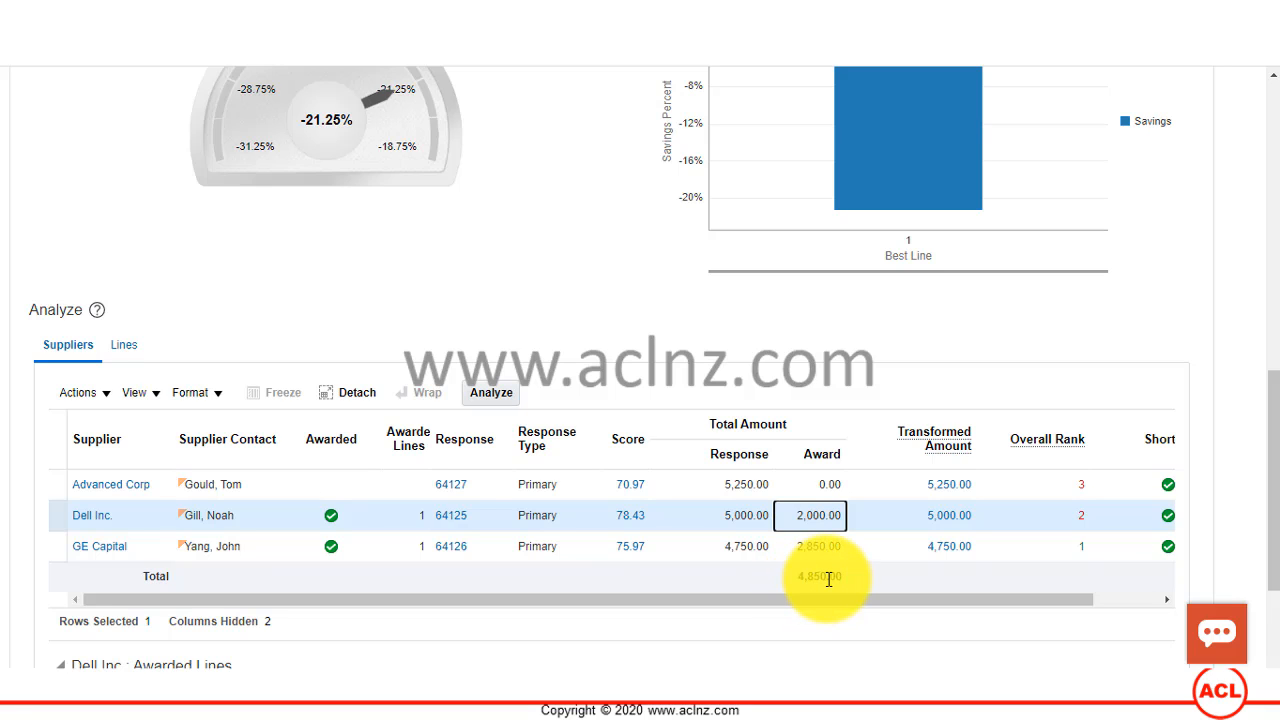
Step: Review the savings gauge, the award-by-supplier chart and the total agreement amount and savings of RFQ 31793
scroll(829, 578, up, 2)
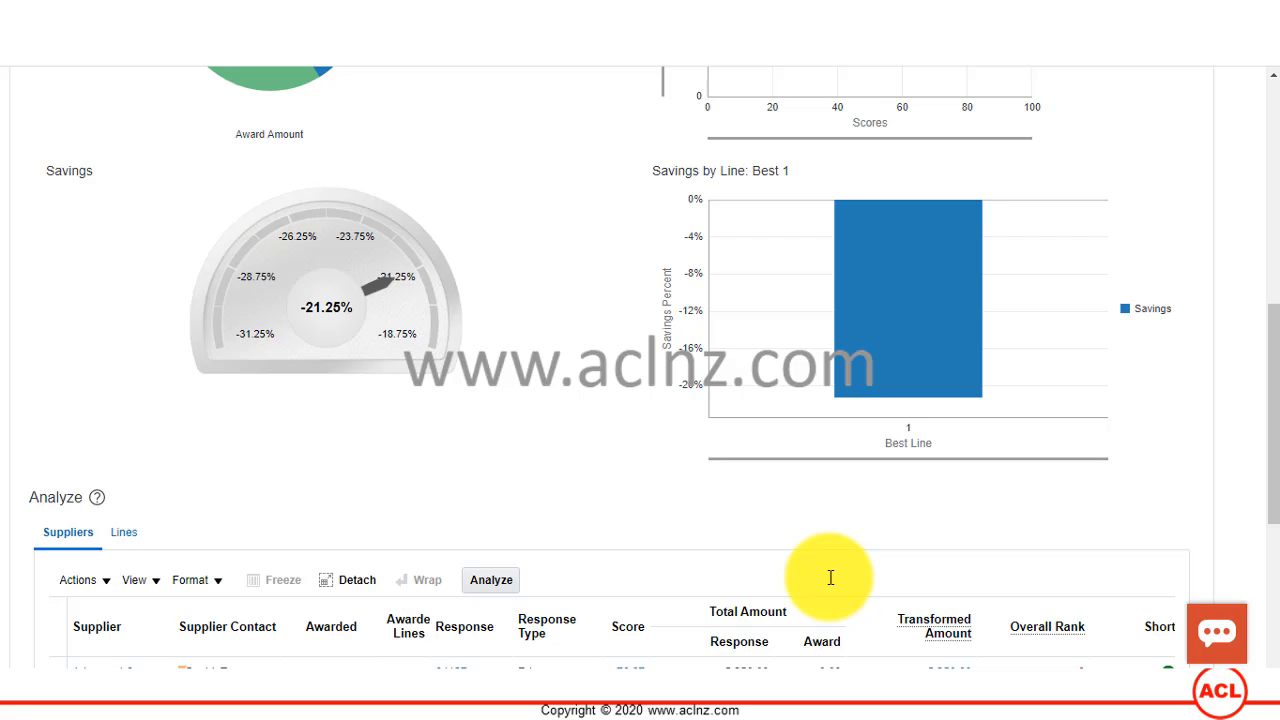
mouse_move(433, 309)
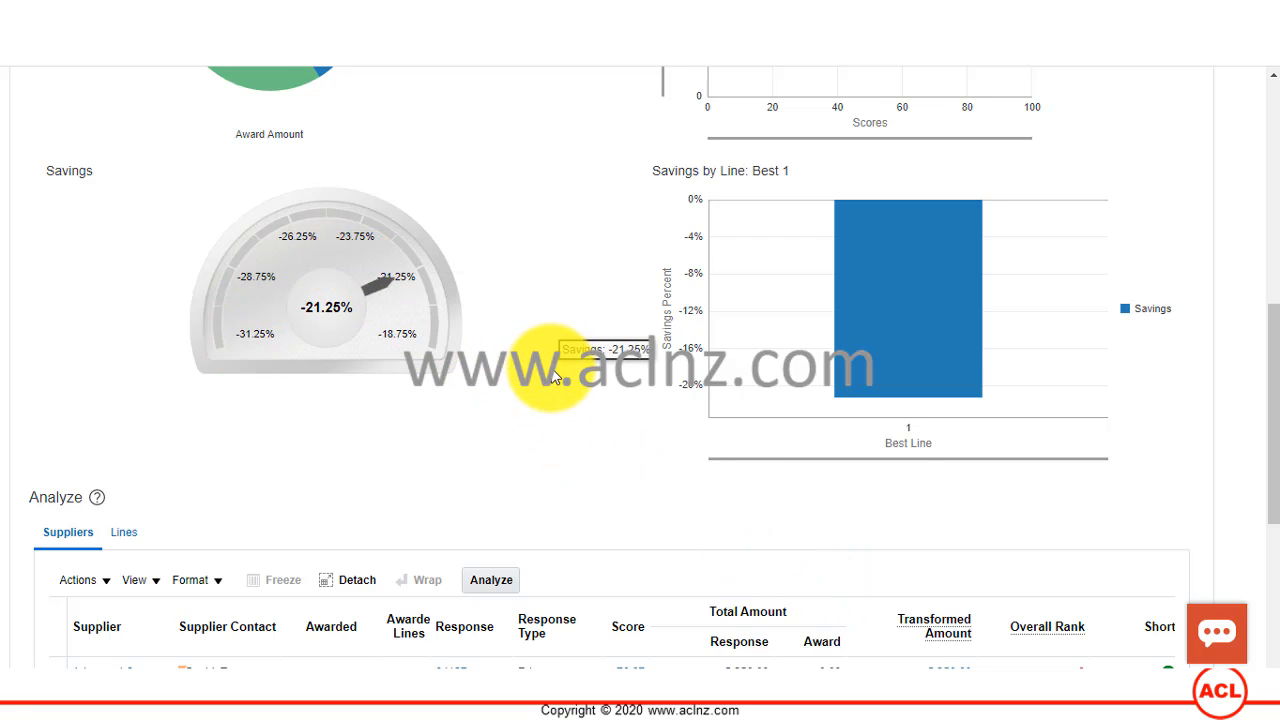
scroll(550, 370, up, 3)
mouse_move(326, 285)
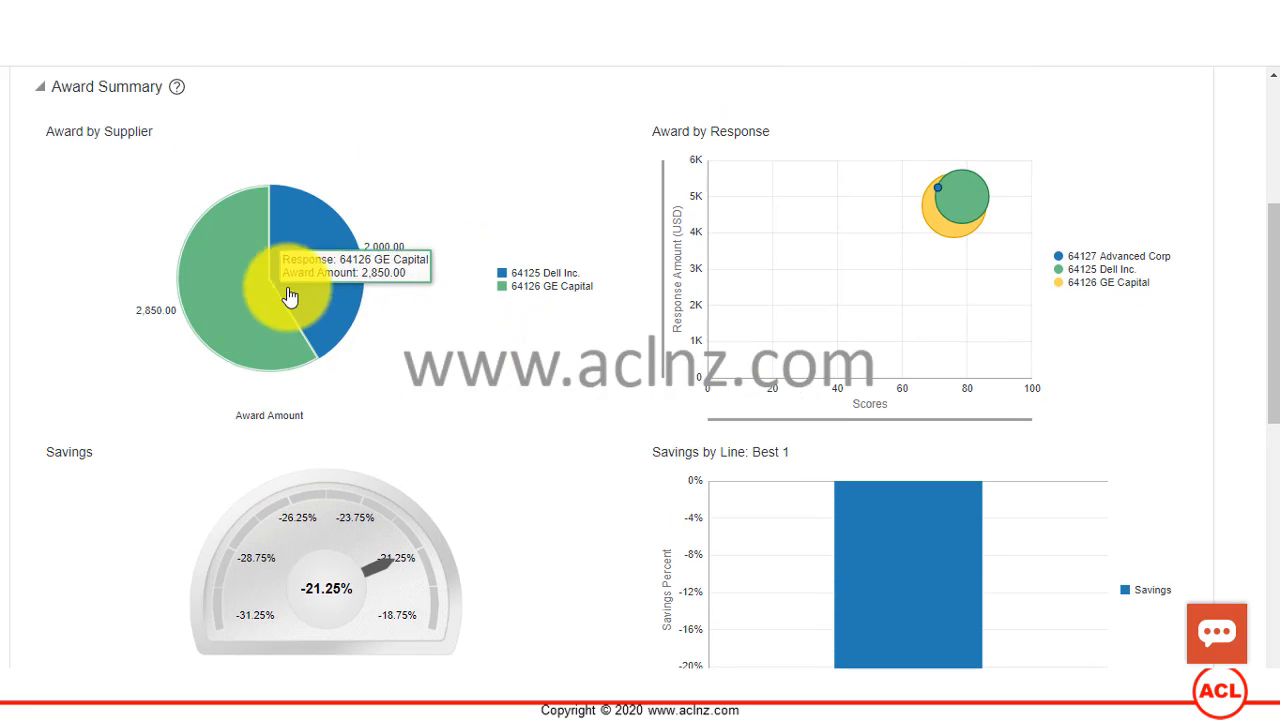
scroll(468, 330, up, 1)
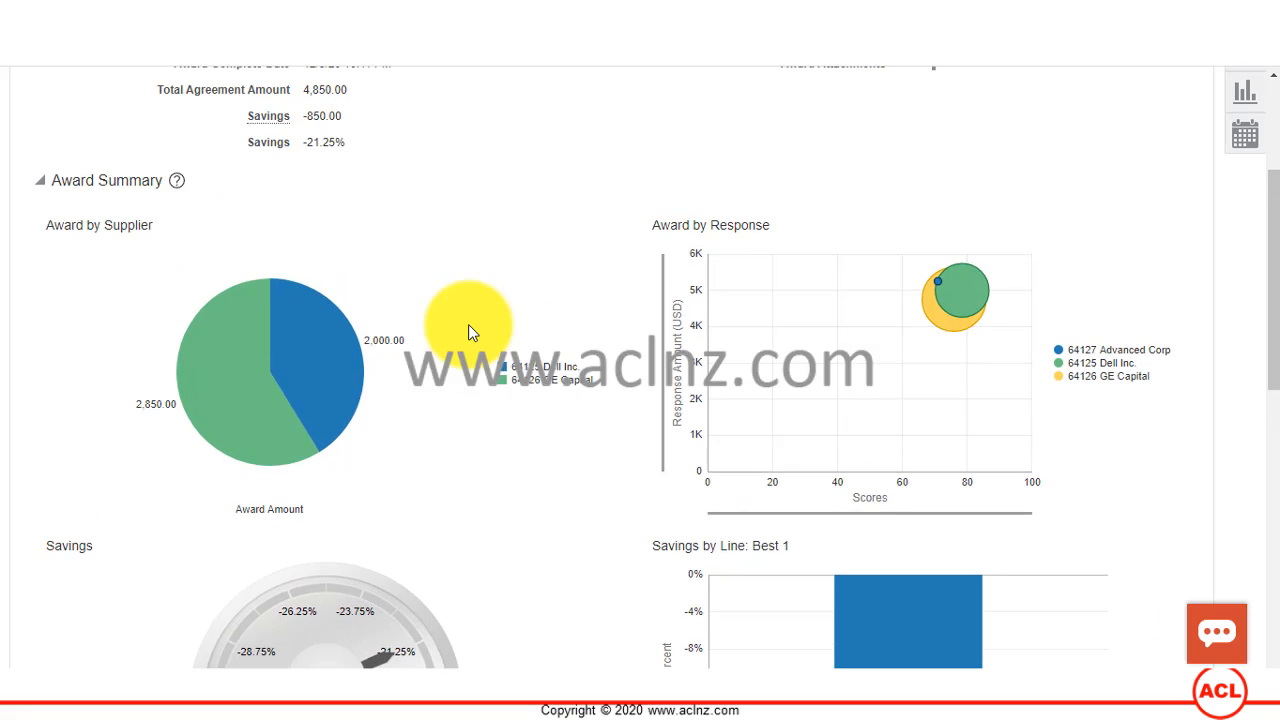
scroll(468, 324, up, 1)
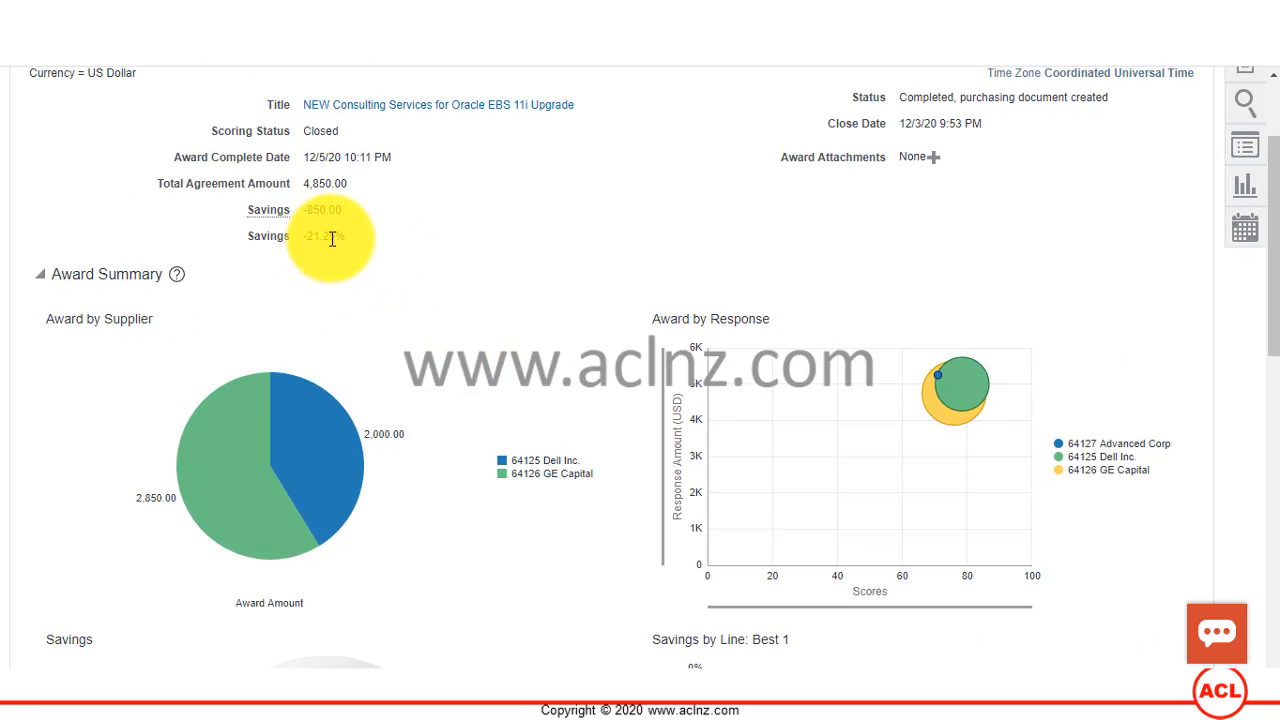
scroll(474, 278, up, 1)
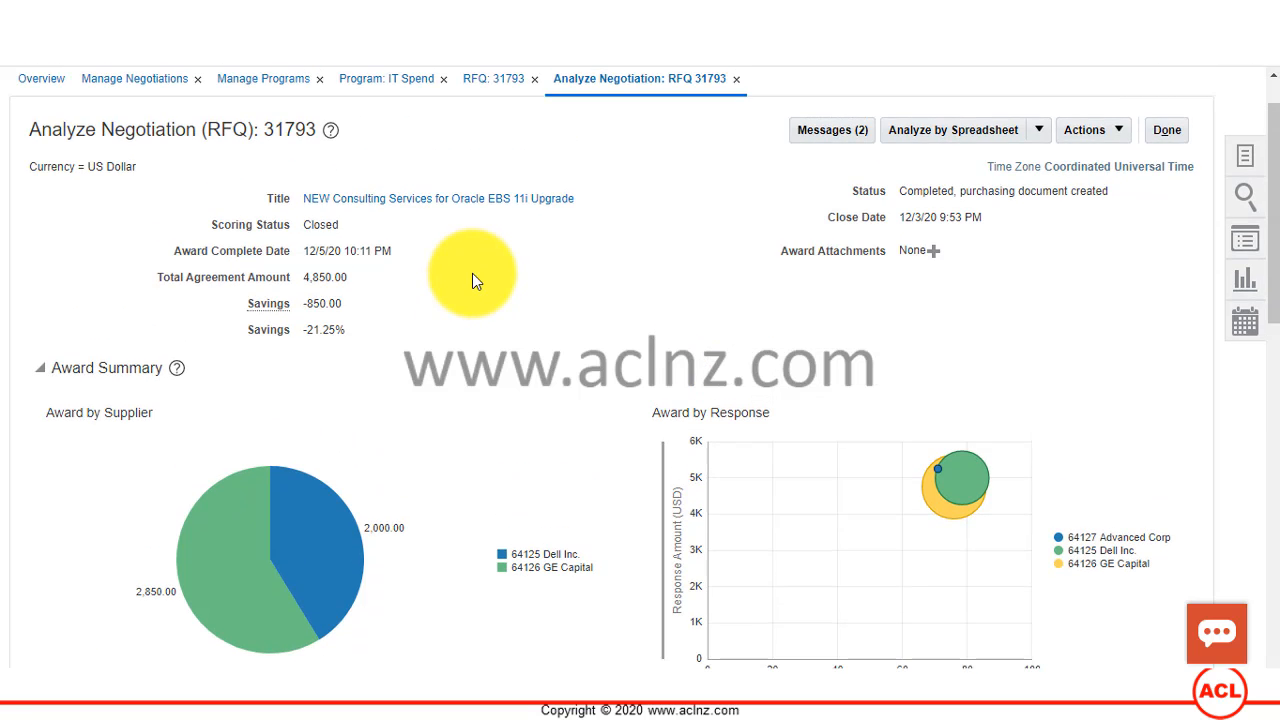
scroll(472, 275, up, 1)
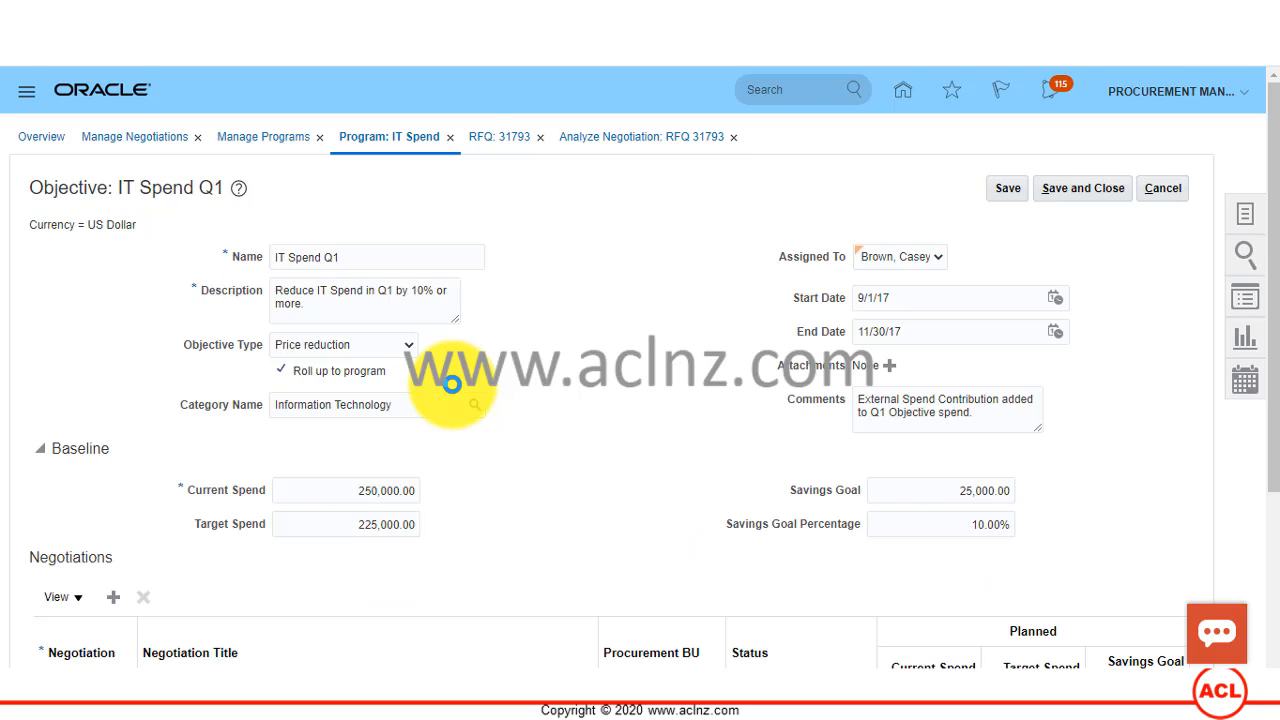
Step: Return to the IT Spend Q1 objective and examine the planned current and target spend of negotiation 31793
scroll(452, 384, down, 2)
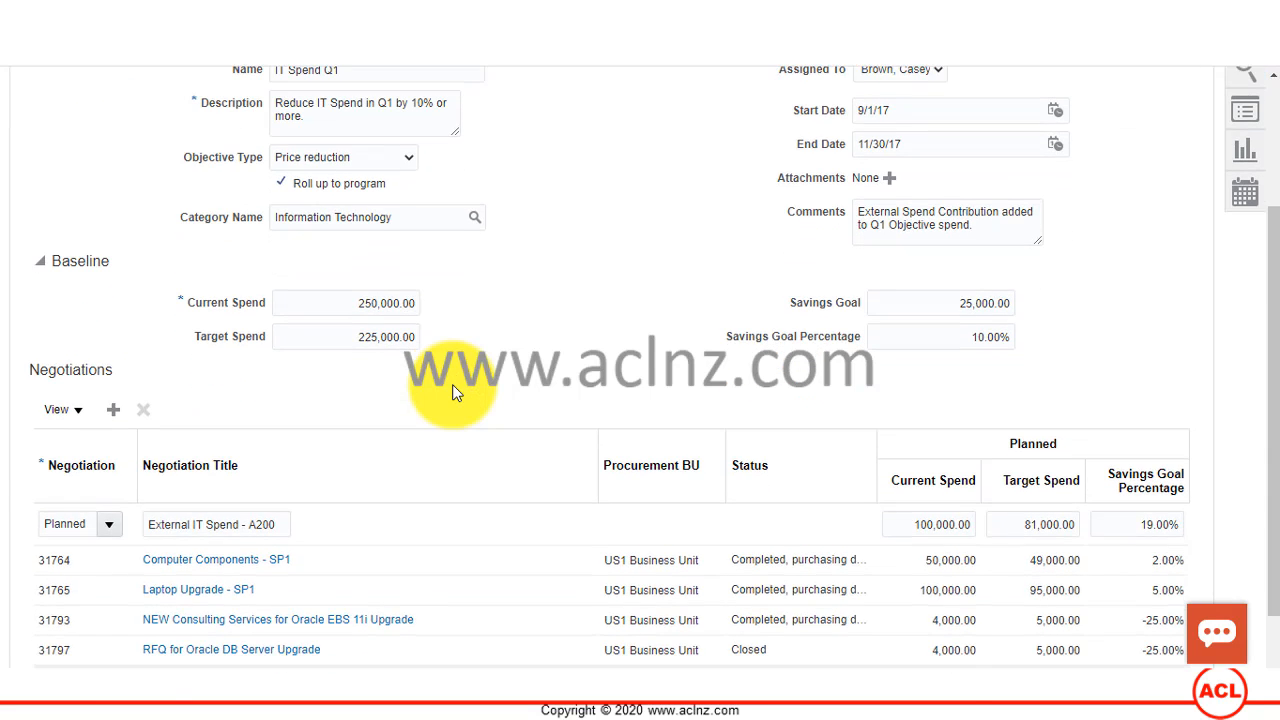
scroll(452, 392, down, 1)
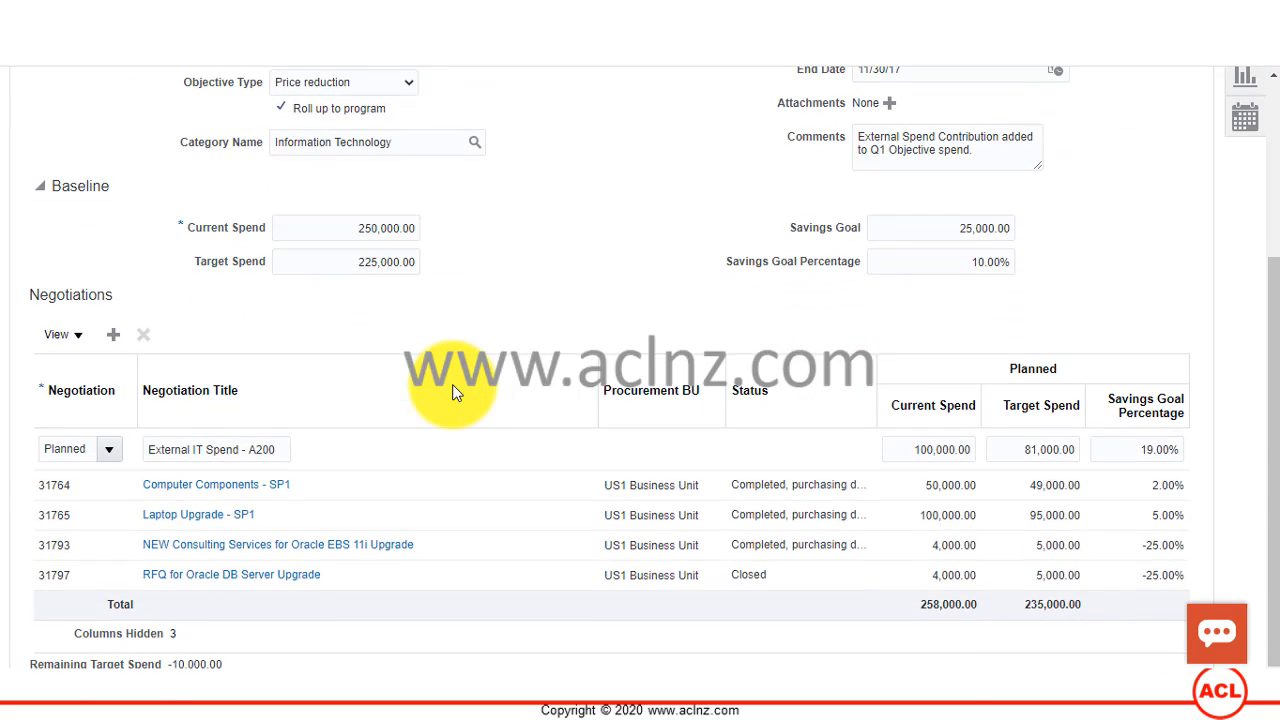
click(932, 545)
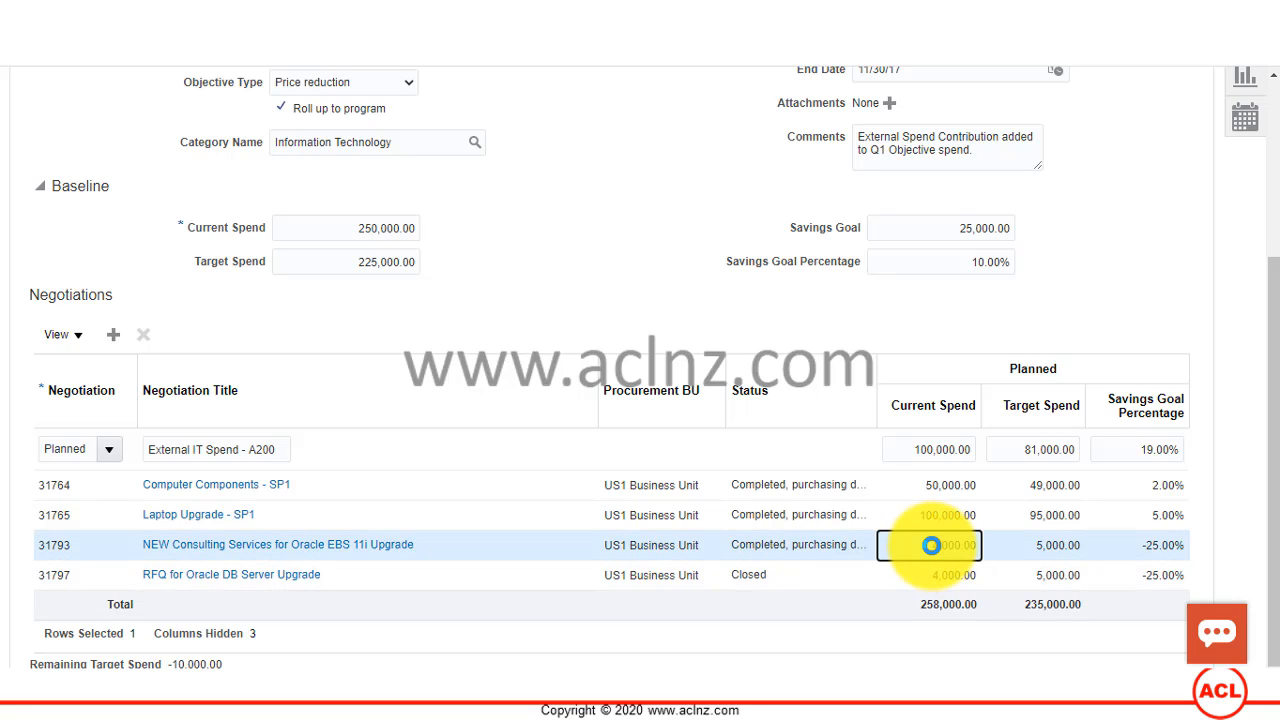
click(931, 545)
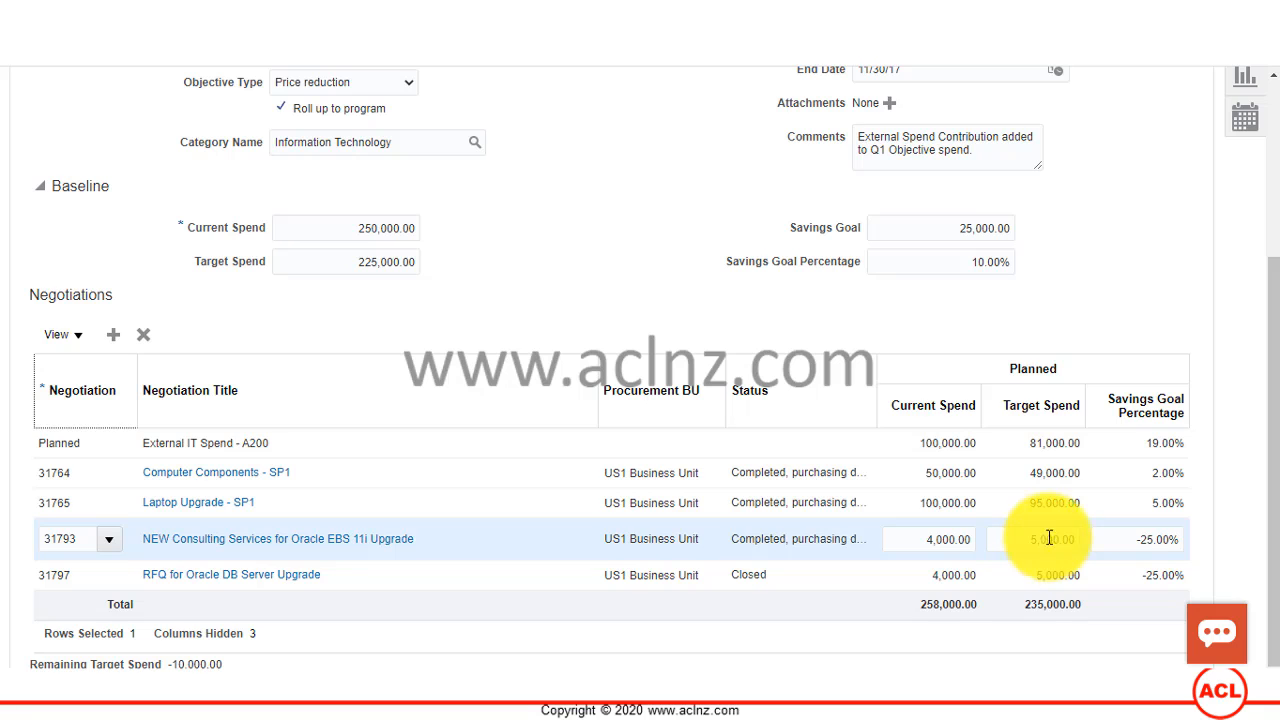
scroll(820, 412, up, 3)
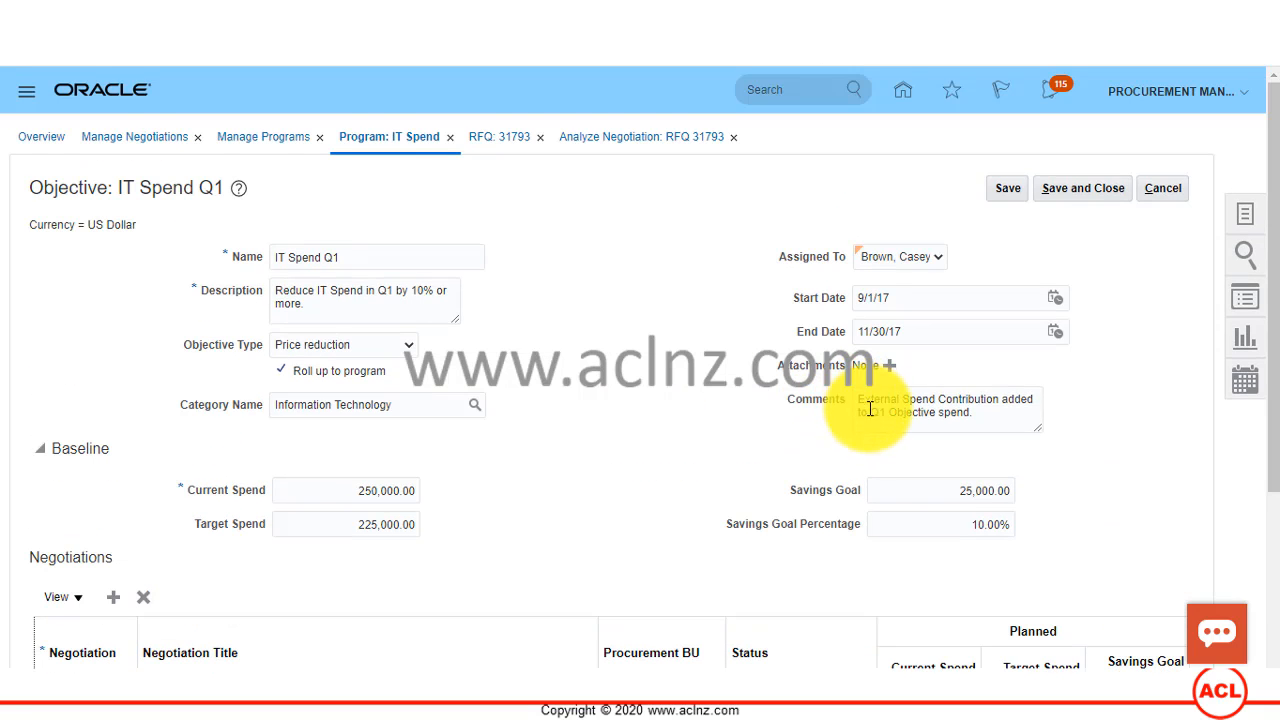
scroll(866, 405, down, 2)
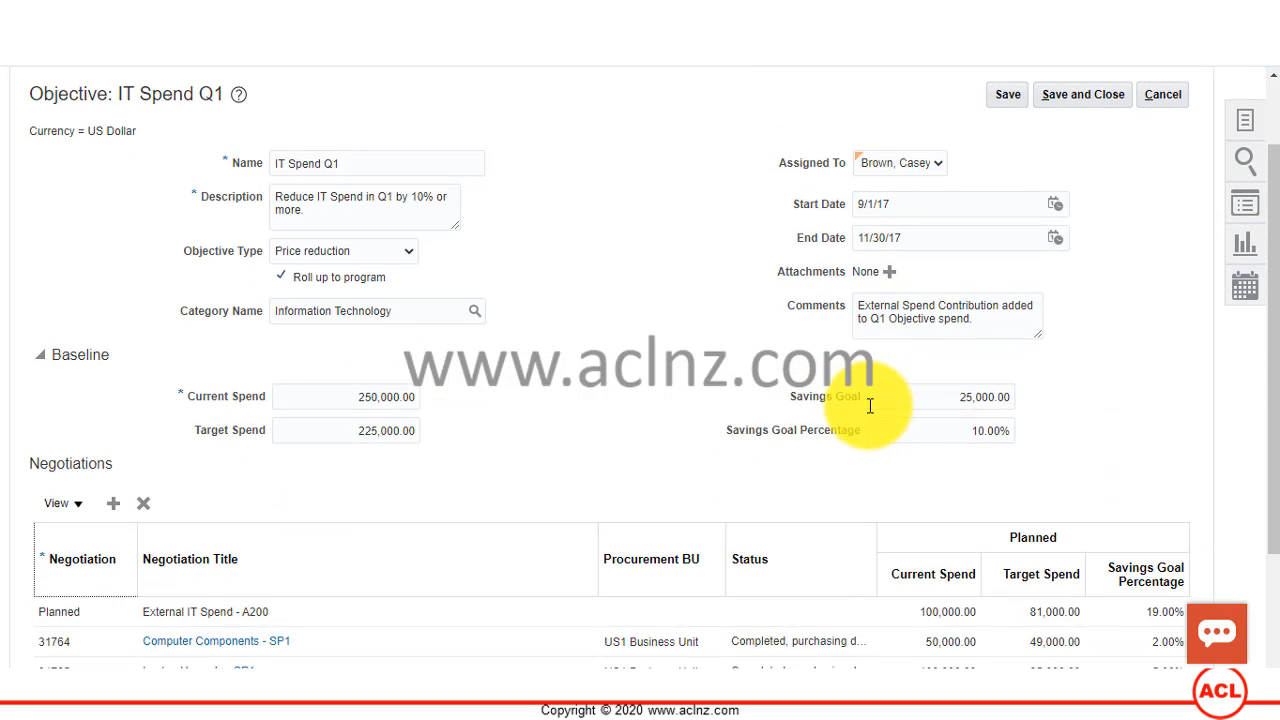
scroll(866, 400, up, 2)
scroll(297, 97, down, 2)
scroll(340, 166, up, 2)
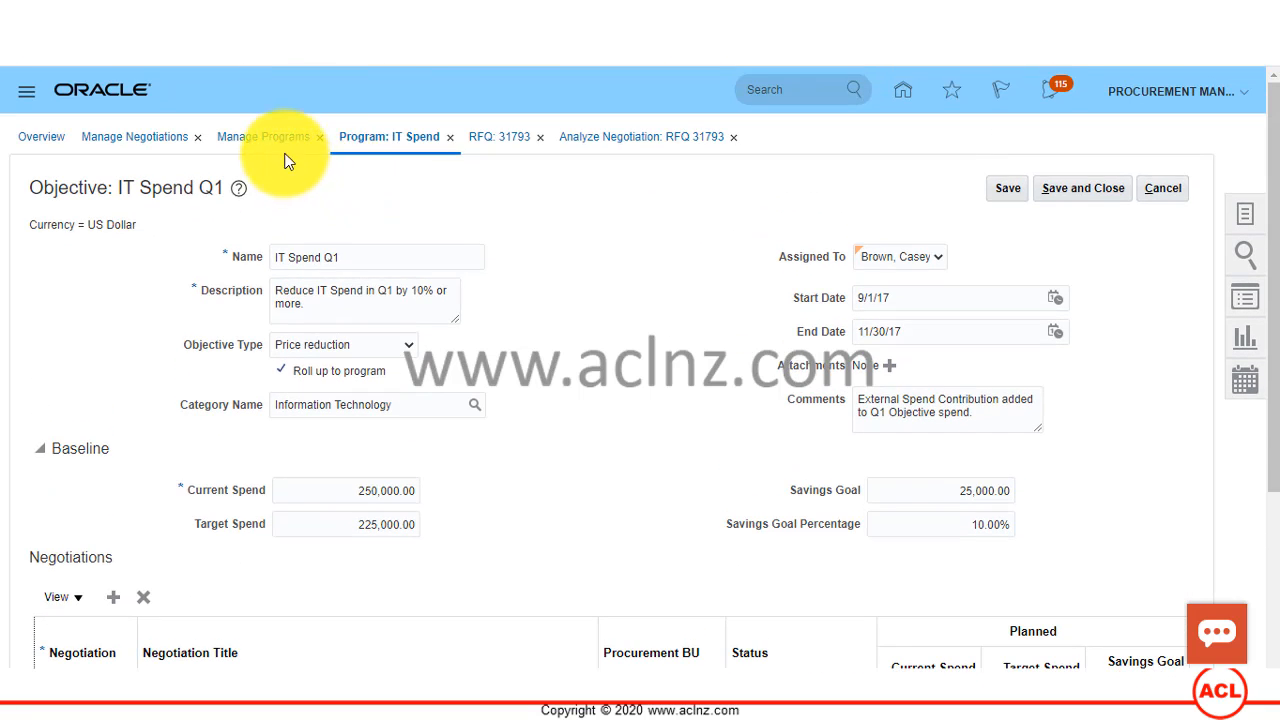
Step: Go back to the Analyze Negotiation page for RFQ 31793 and close it
click(652, 139)
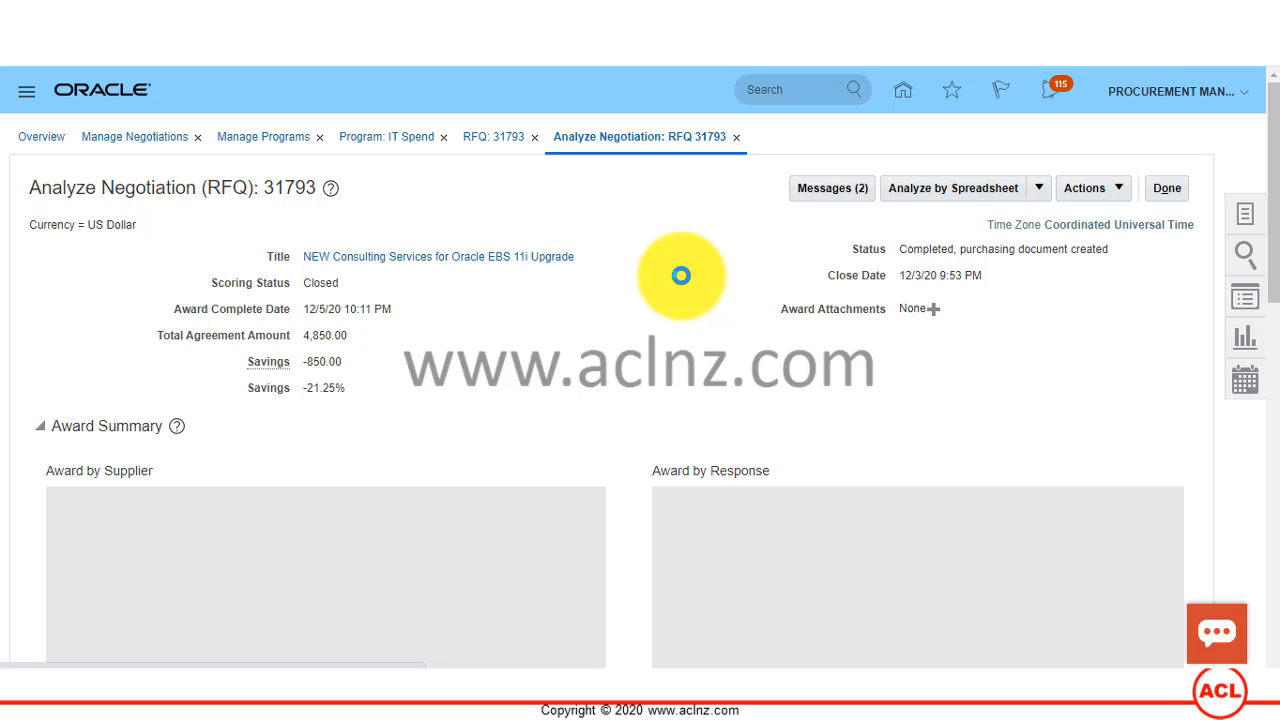
click(1173, 187)
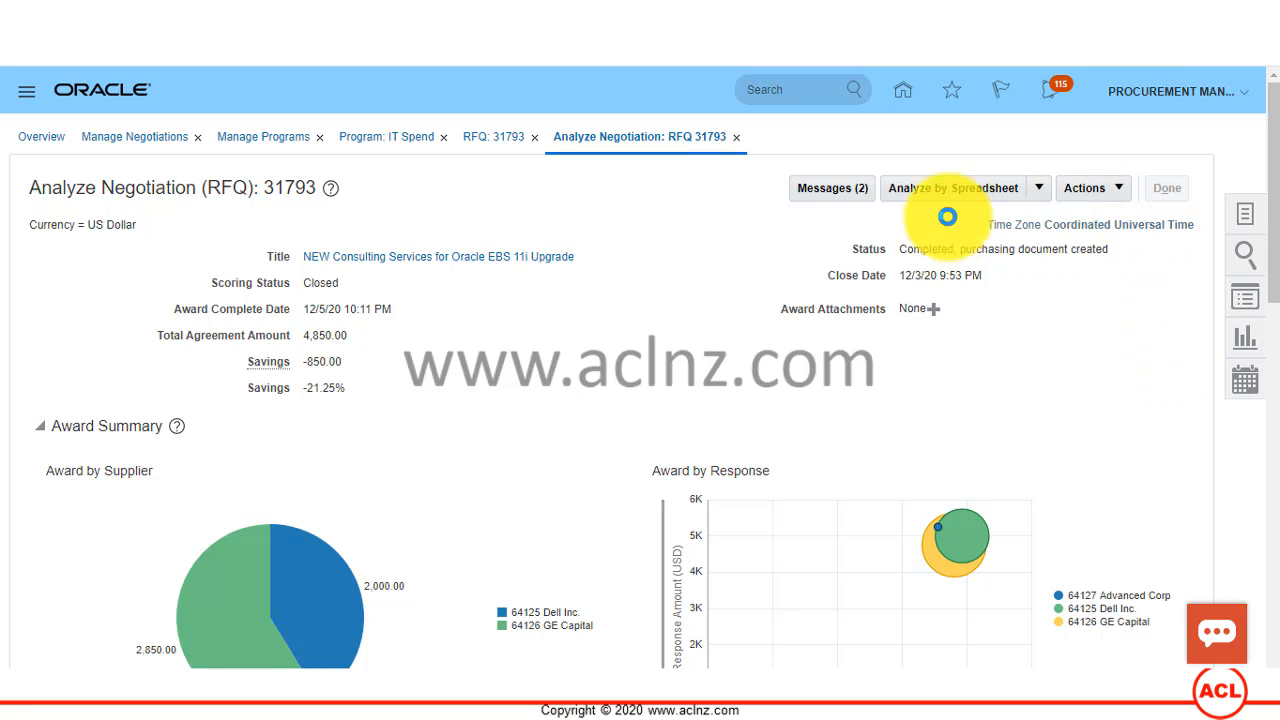
click(1117, 192)
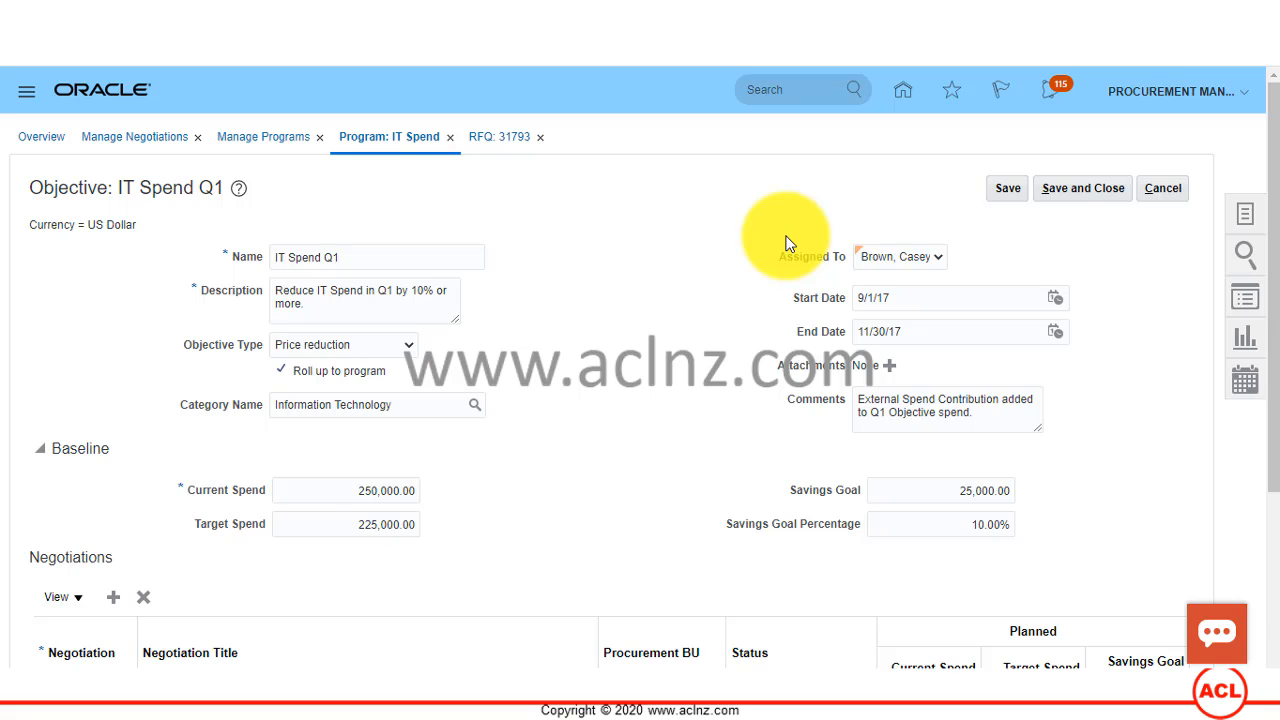
Step: Switch to RFQ 31793 and open the details of line 1, Consulting Services, to examine its prices
click(495, 140)
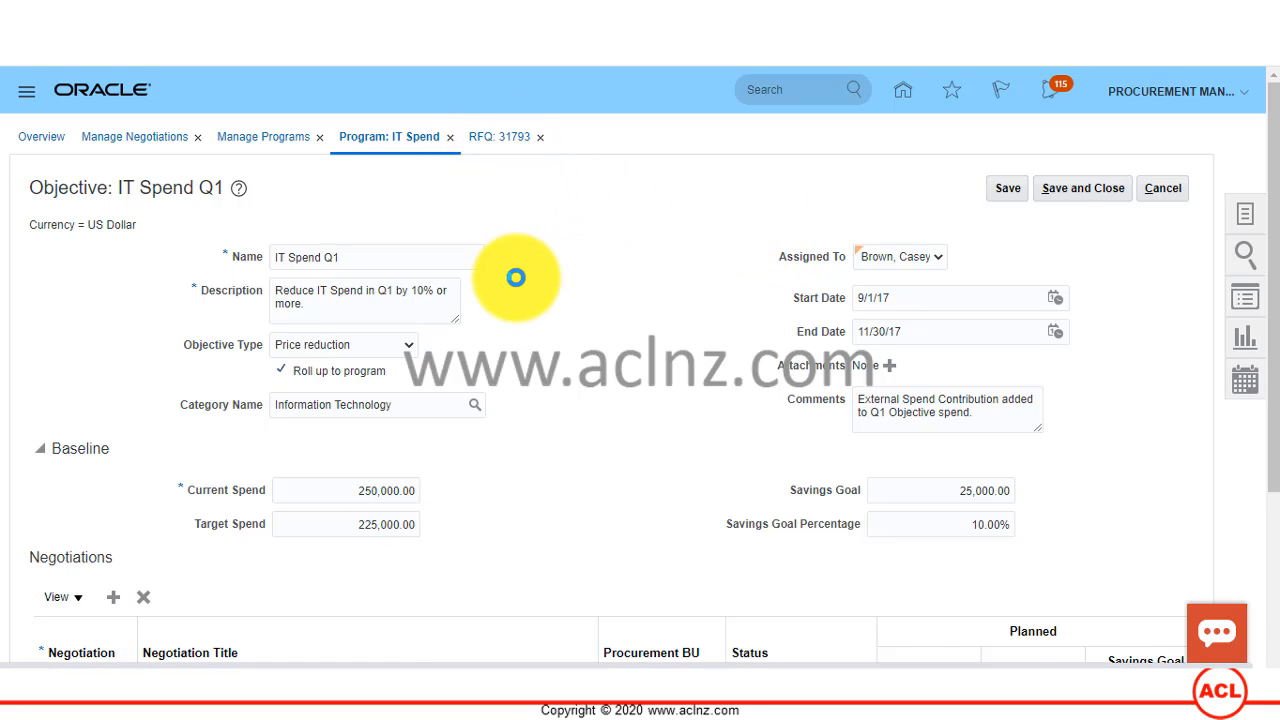
scroll(515, 277, down, 2)
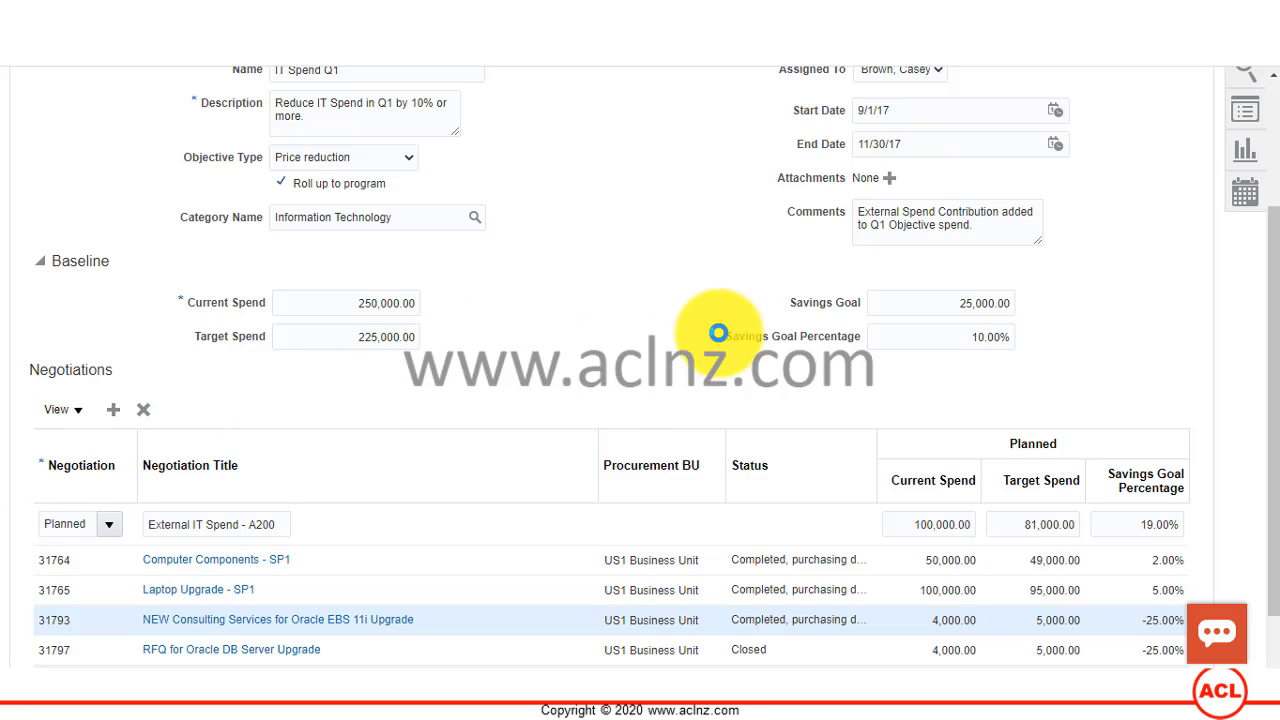
scroll(710, 300, up, 2)
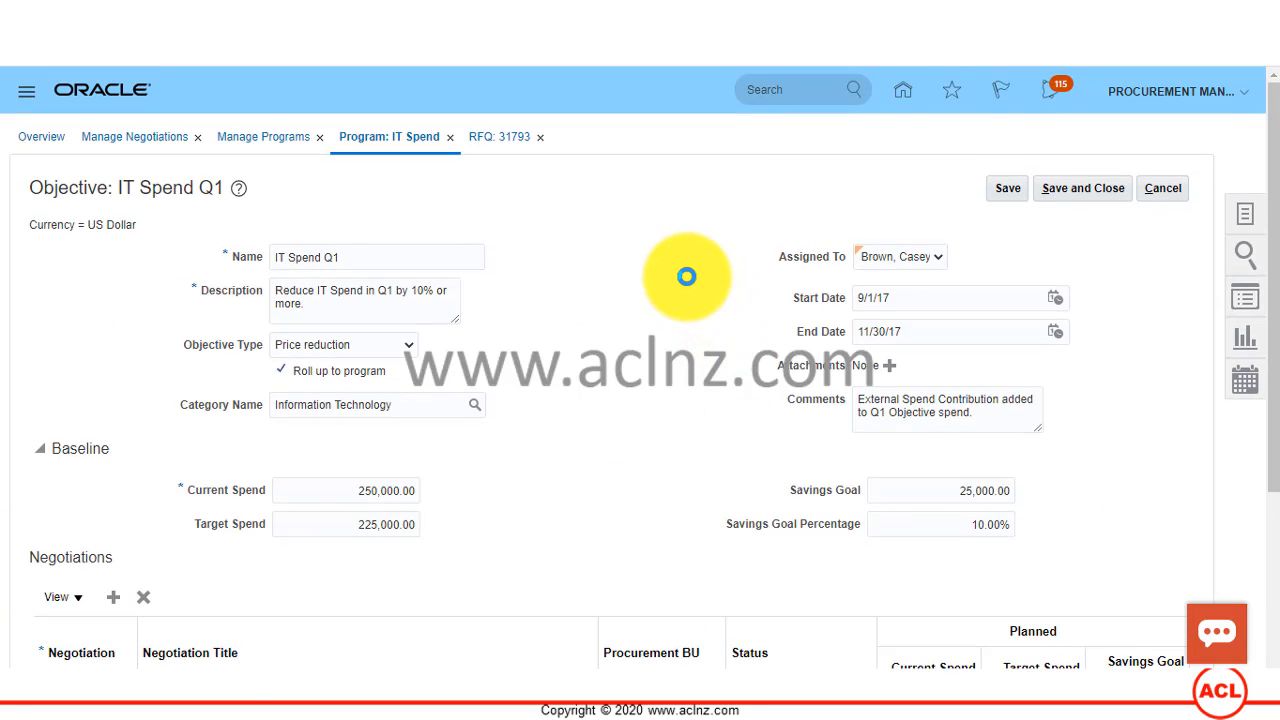
click(502, 142)
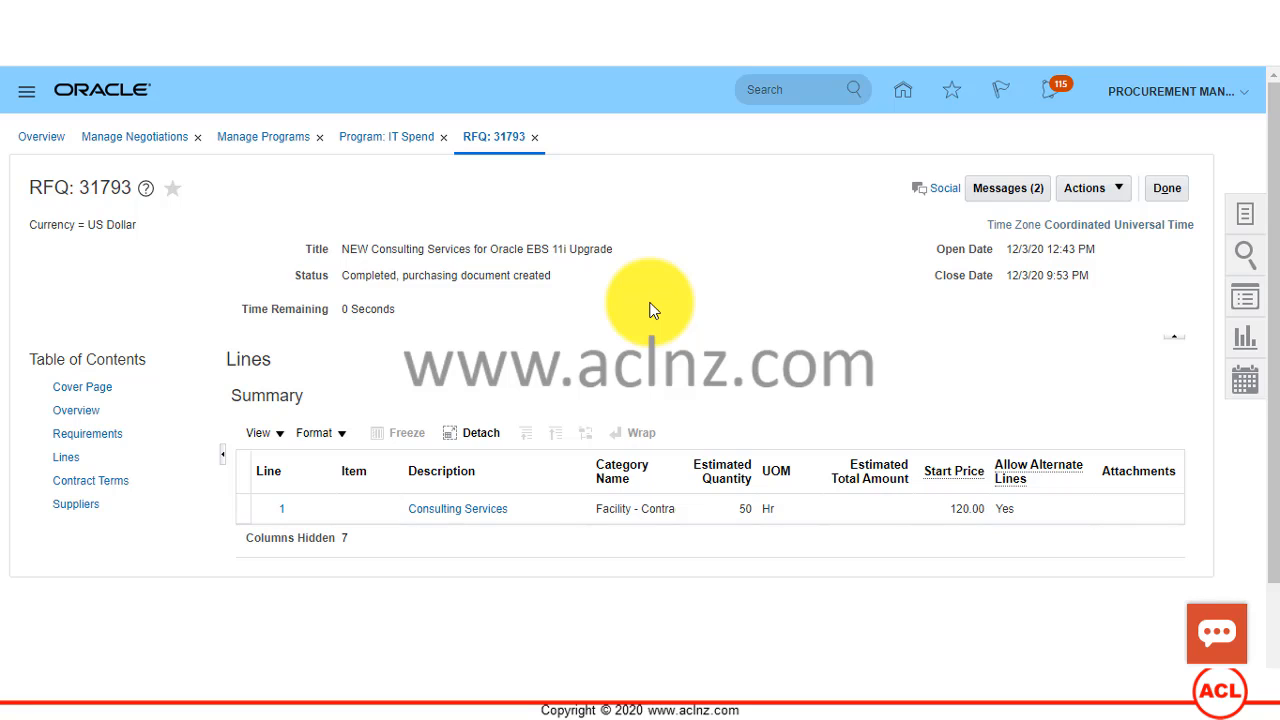
click(276, 508)
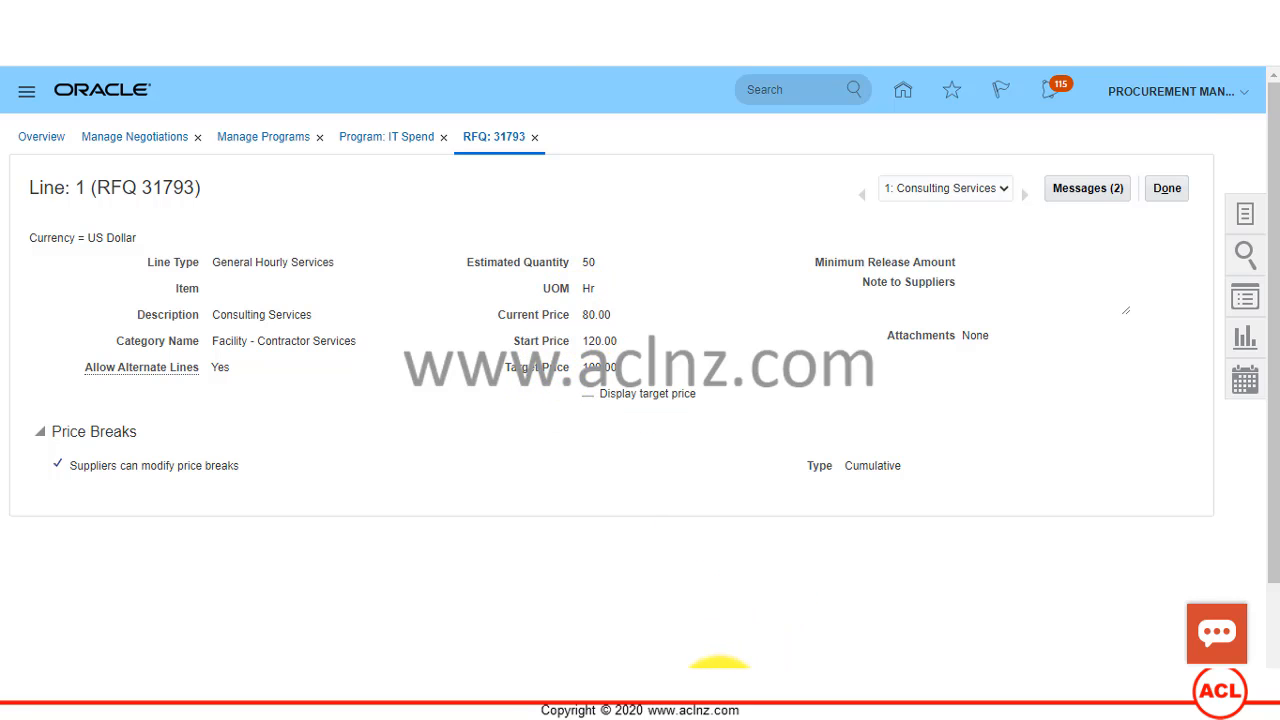
Step: Switch to Calculator and multiply the line's current price by its estimated quantity, 80 × 50
click(720, 686)
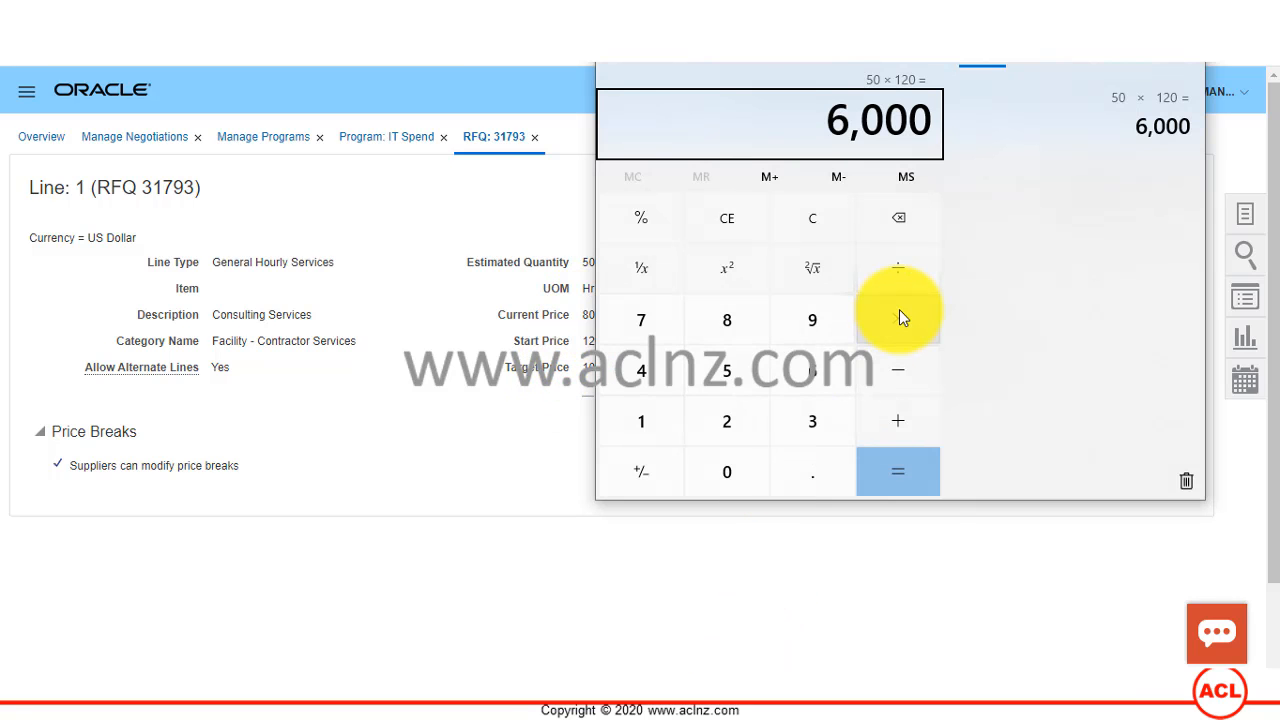
text(80)
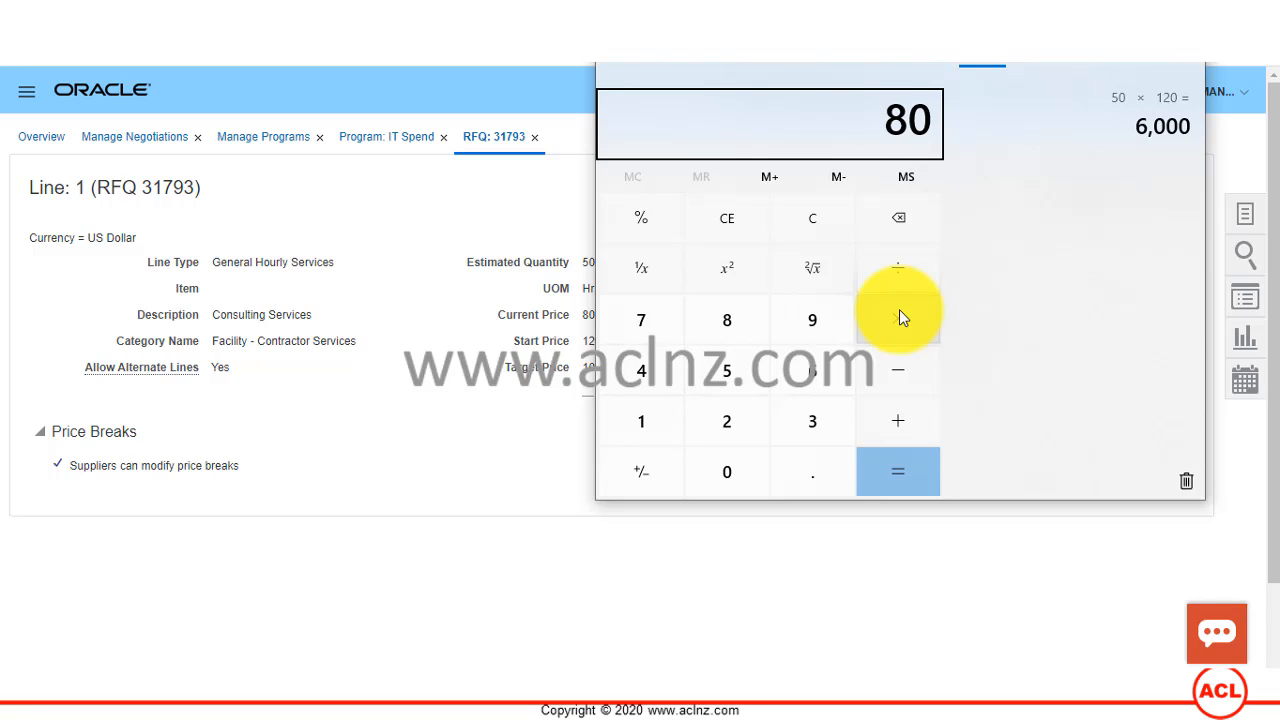
click(899, 312)
text(50)
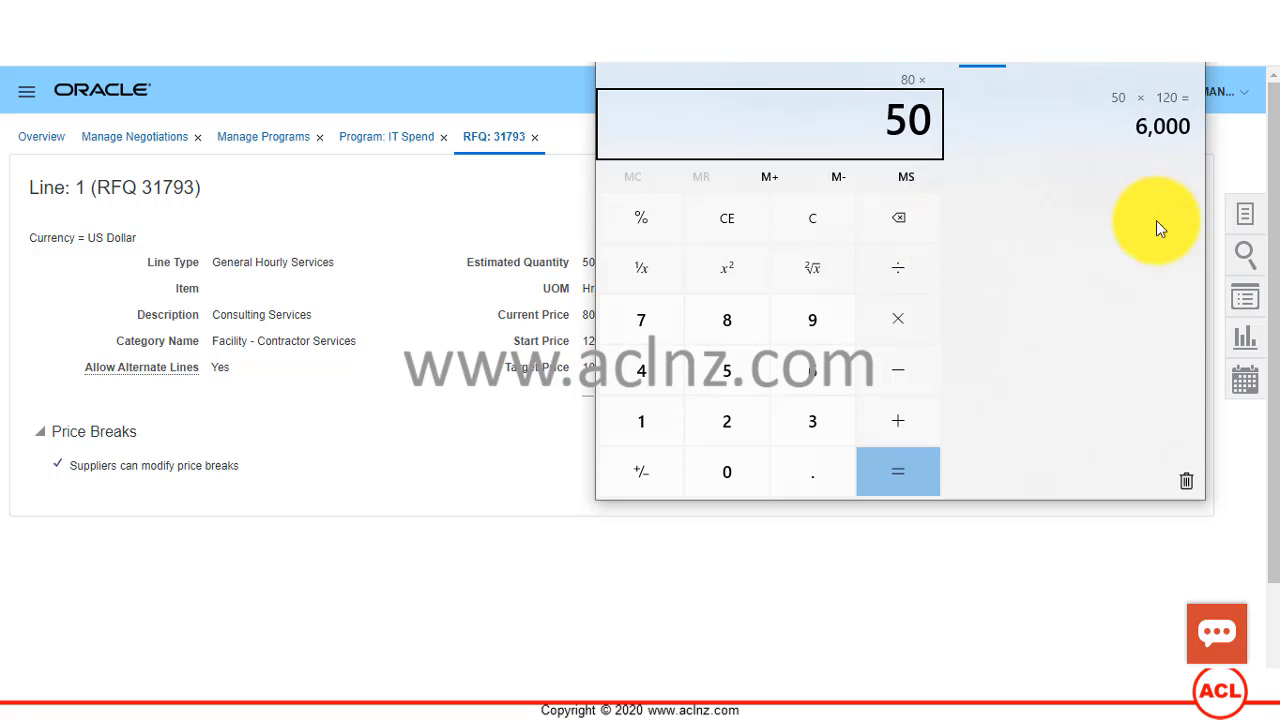
click(920, 475)
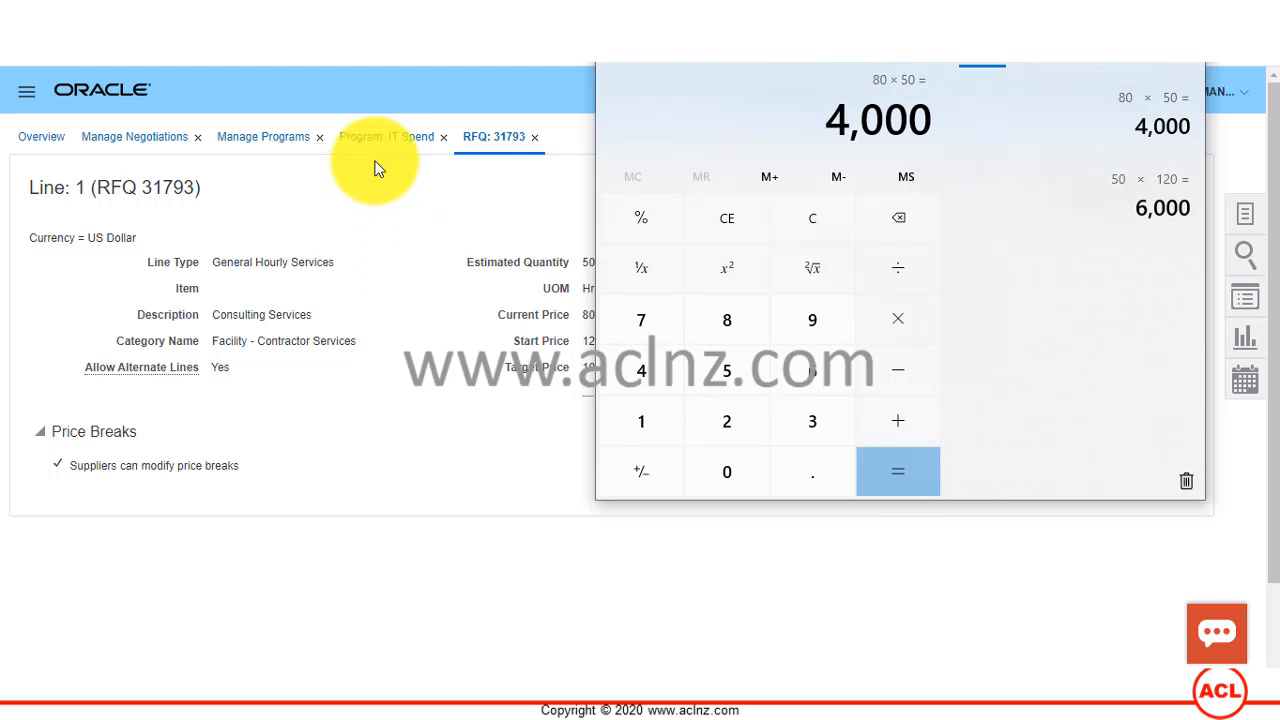
Step: Return to the IT Spend Q1 objective in Oracle and check negotiation 31793's planned target spend and savings goal percentage
click(366, 192)
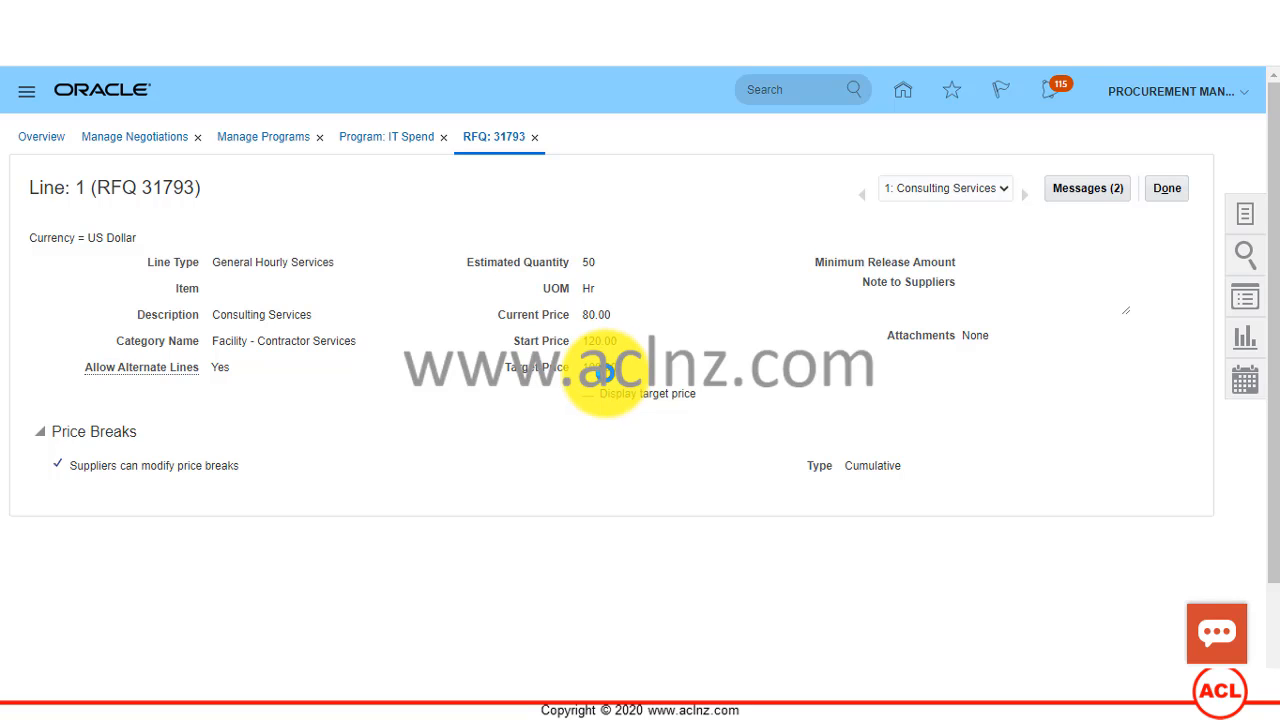
scroll(609, 368, down, 3)
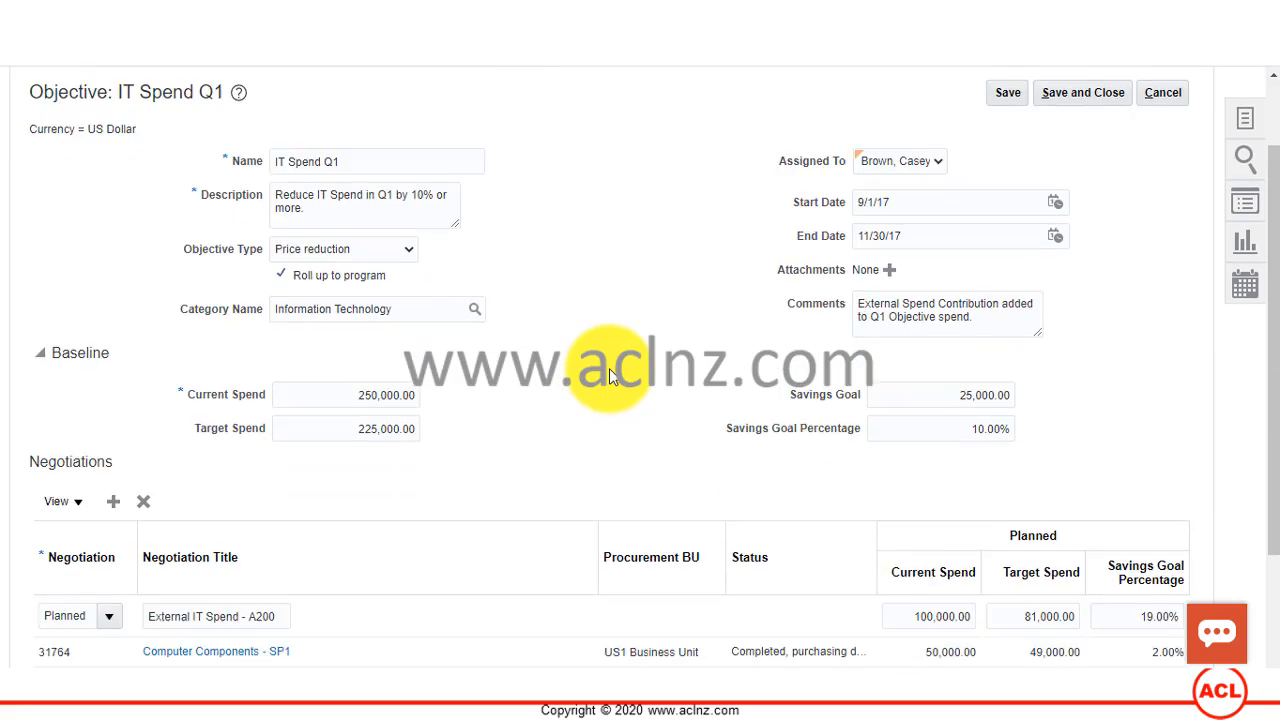
scroll(609, 369, down, 1)
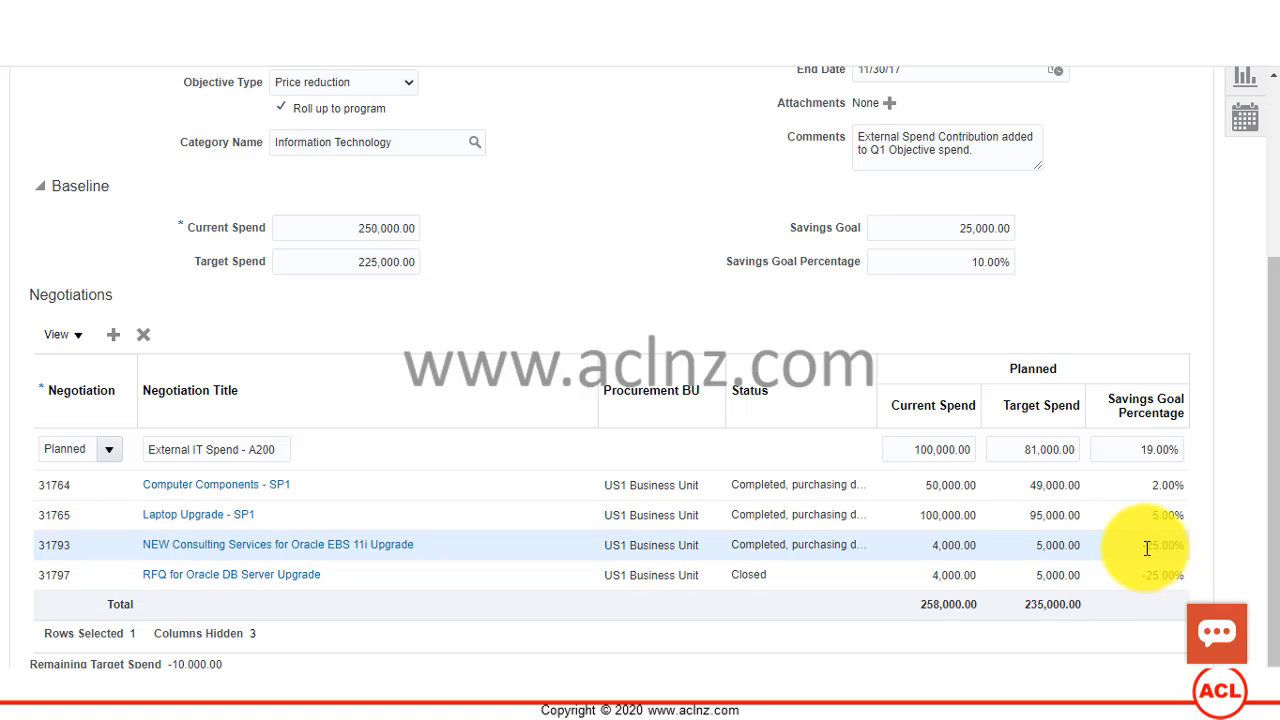
double_click(1039, 545)
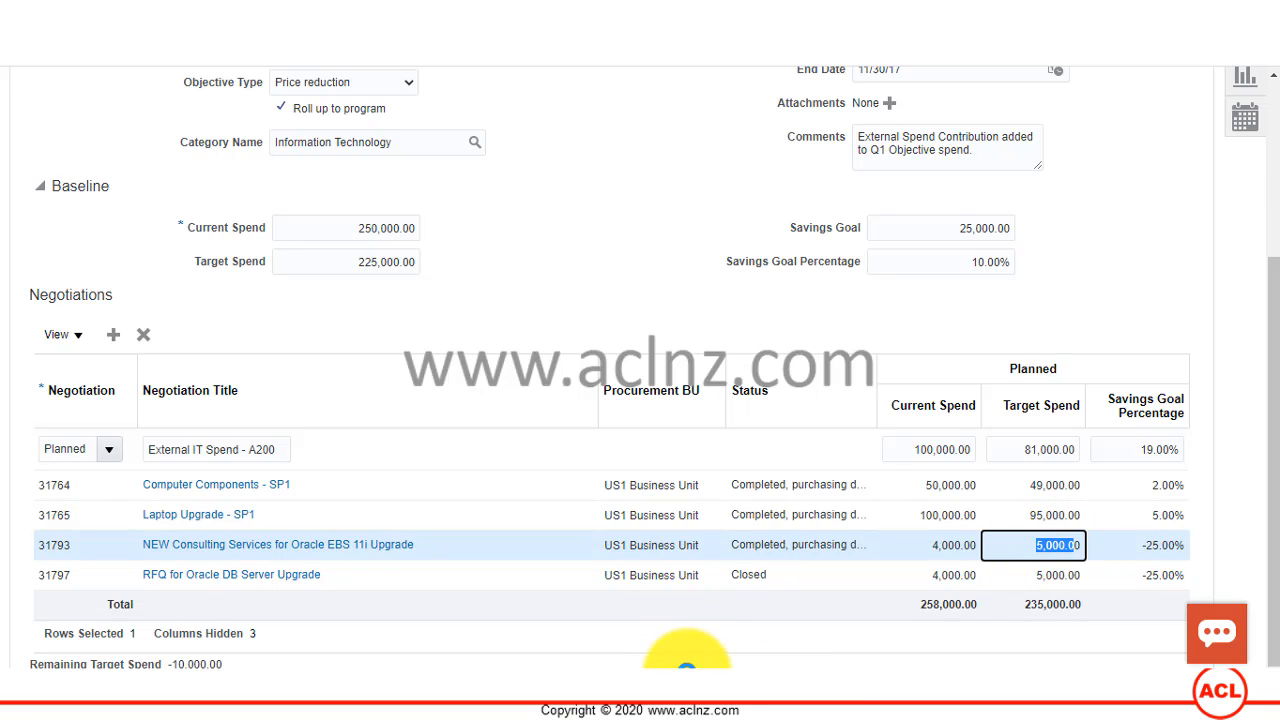
scroll(497, 229, up, 1)
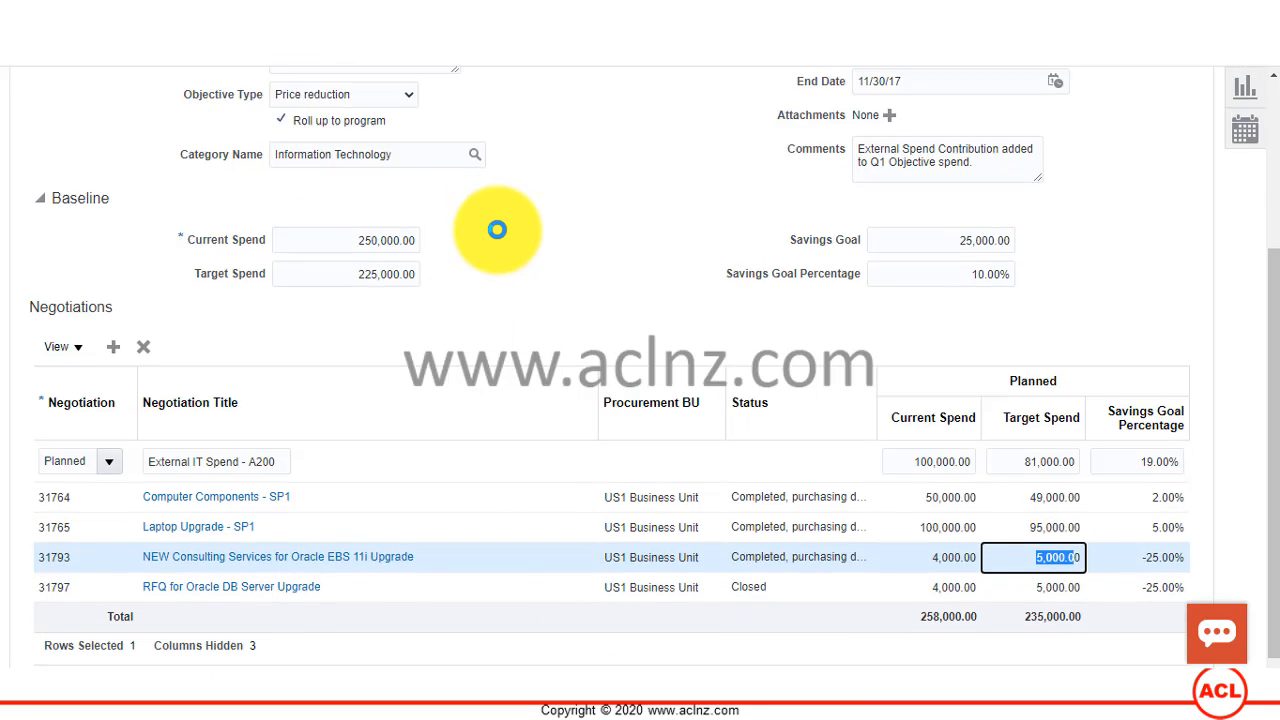
scroll(497, 229, up, 5)
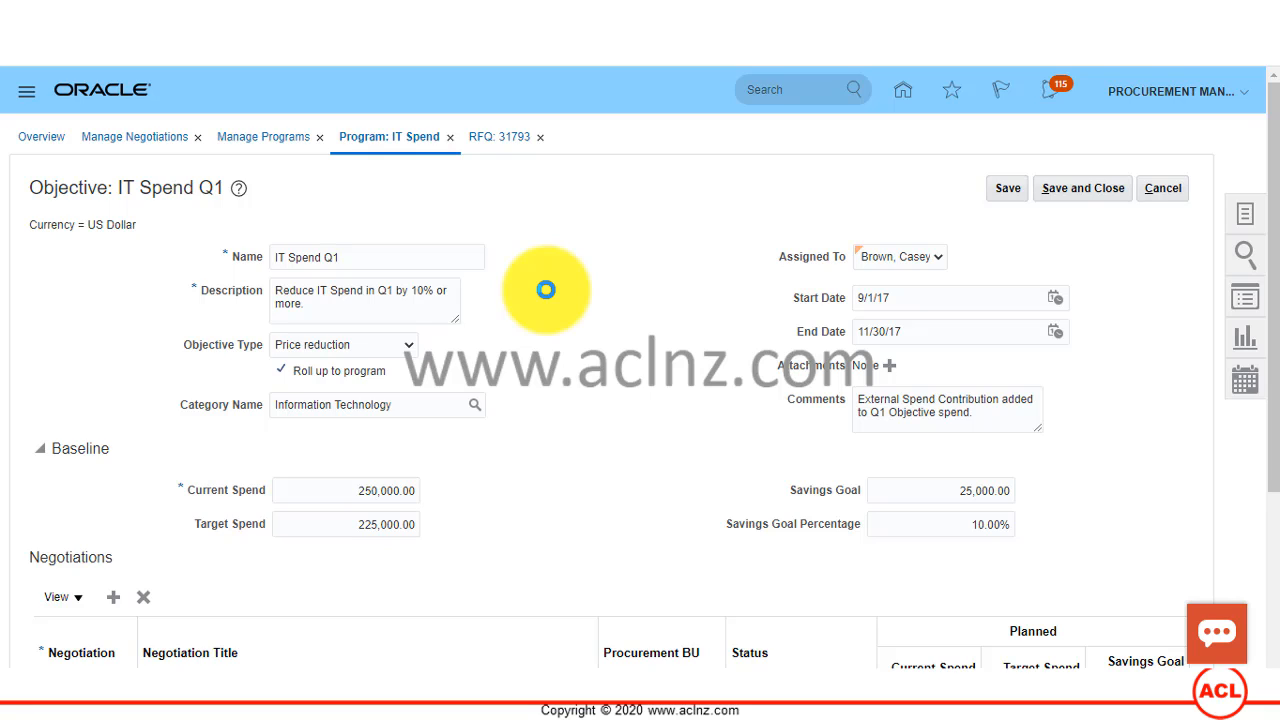
Step: Switch from RFQ 31793's line 1 to Calculator and multiply its estimated quantity by its target price, 50 × 100
click(500, 138)
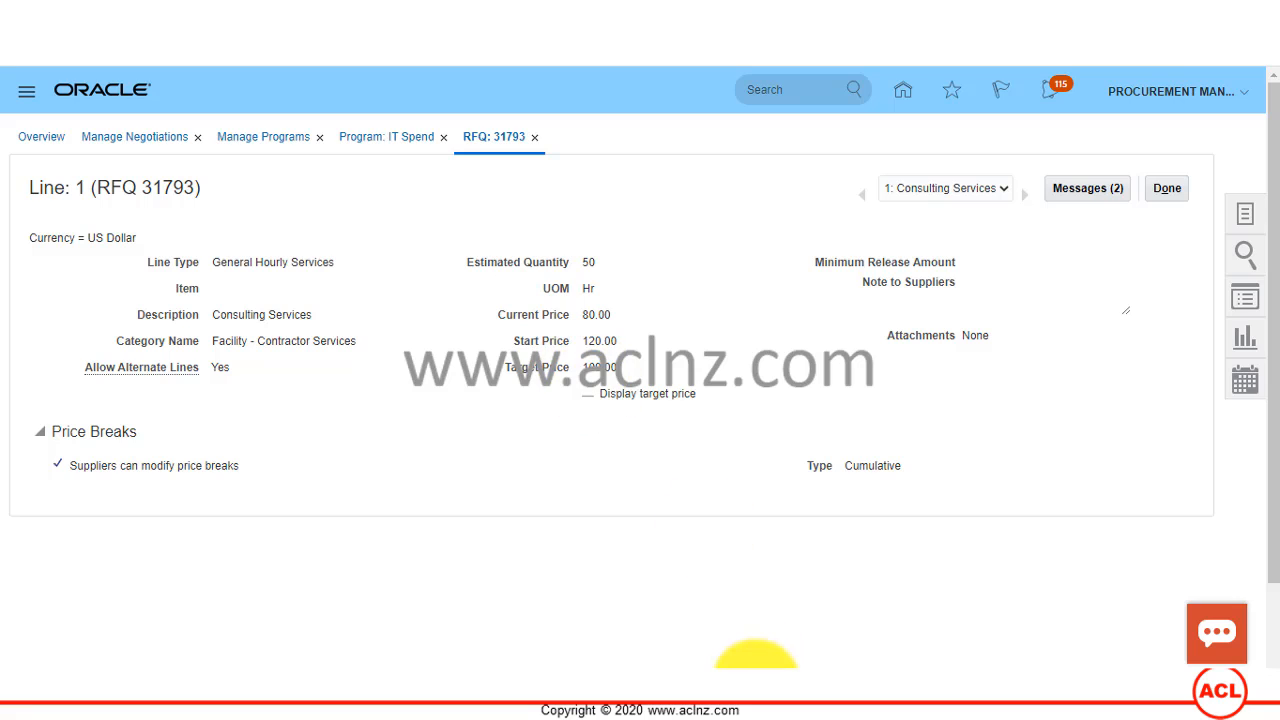
click(720, 697)
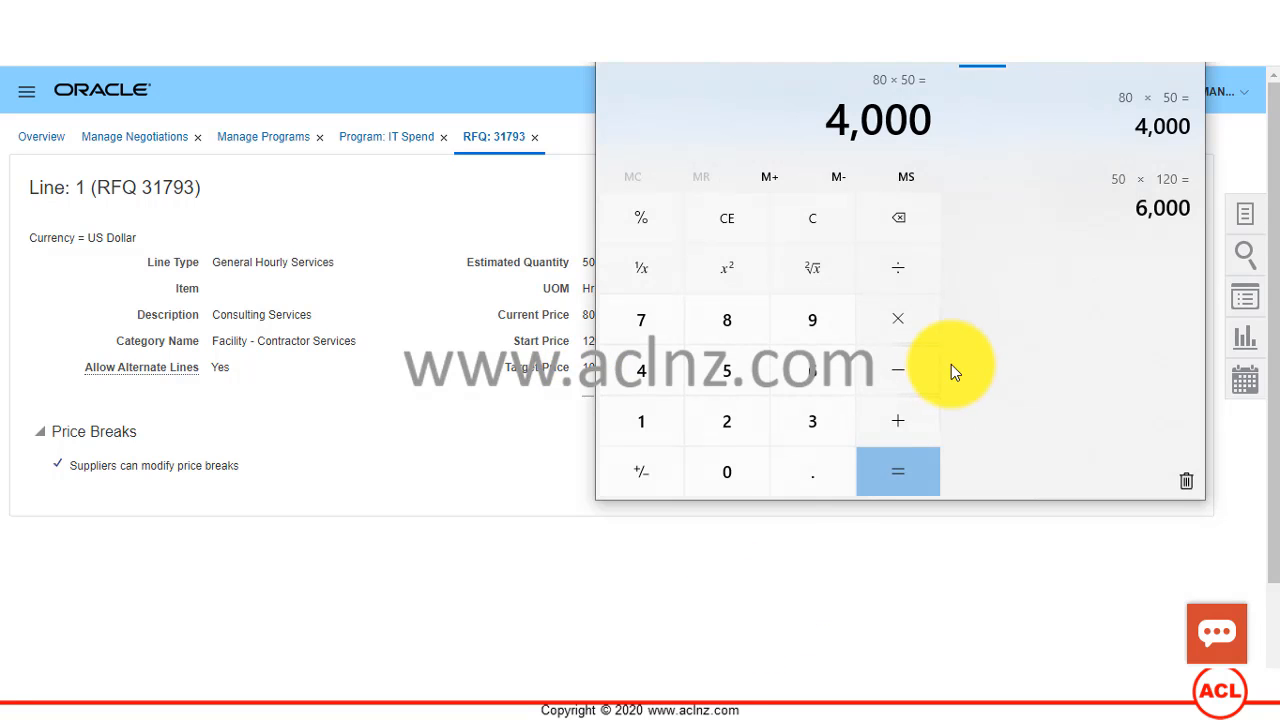
text(50)
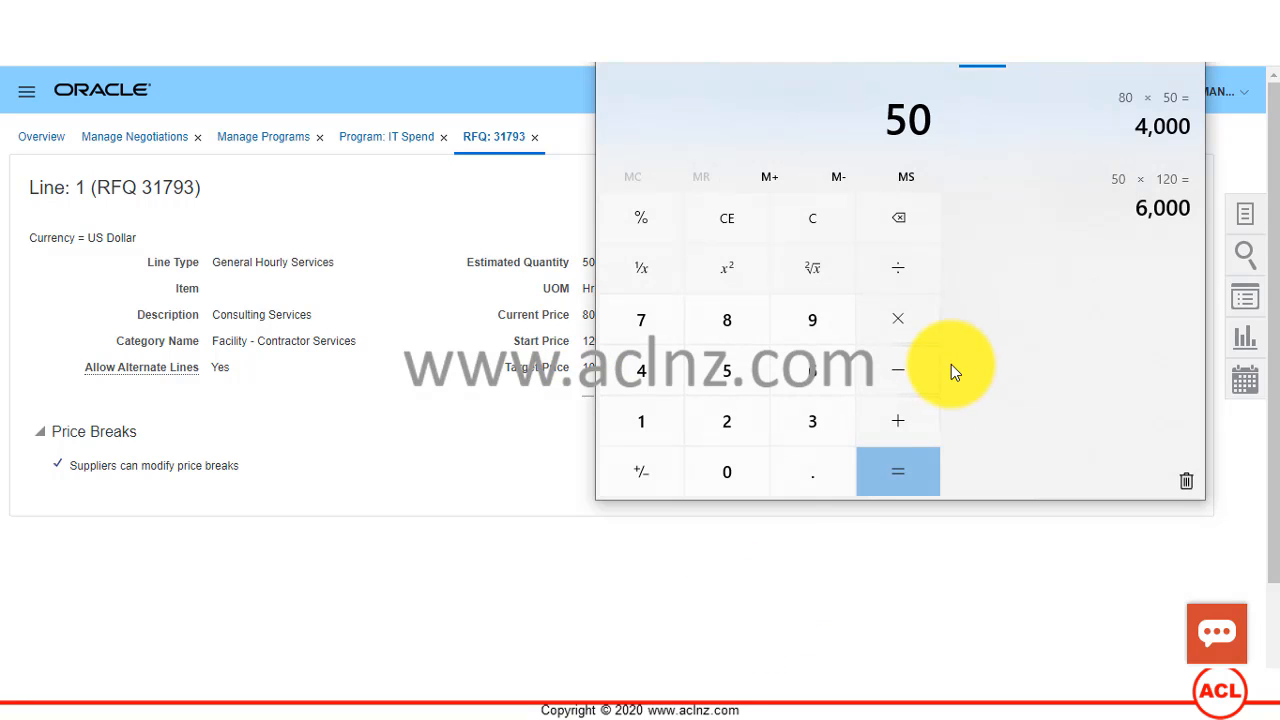
key(asterisk)
text(1000)
key(BackSpace)
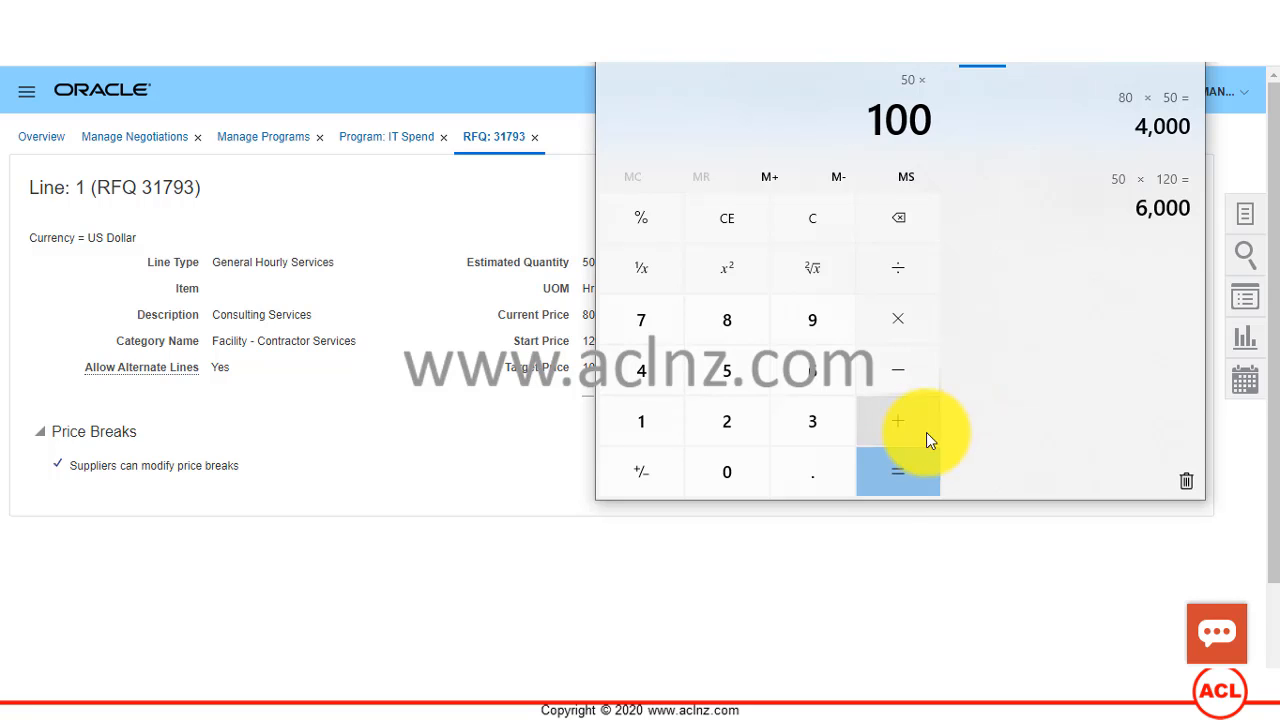
click(882, 477)
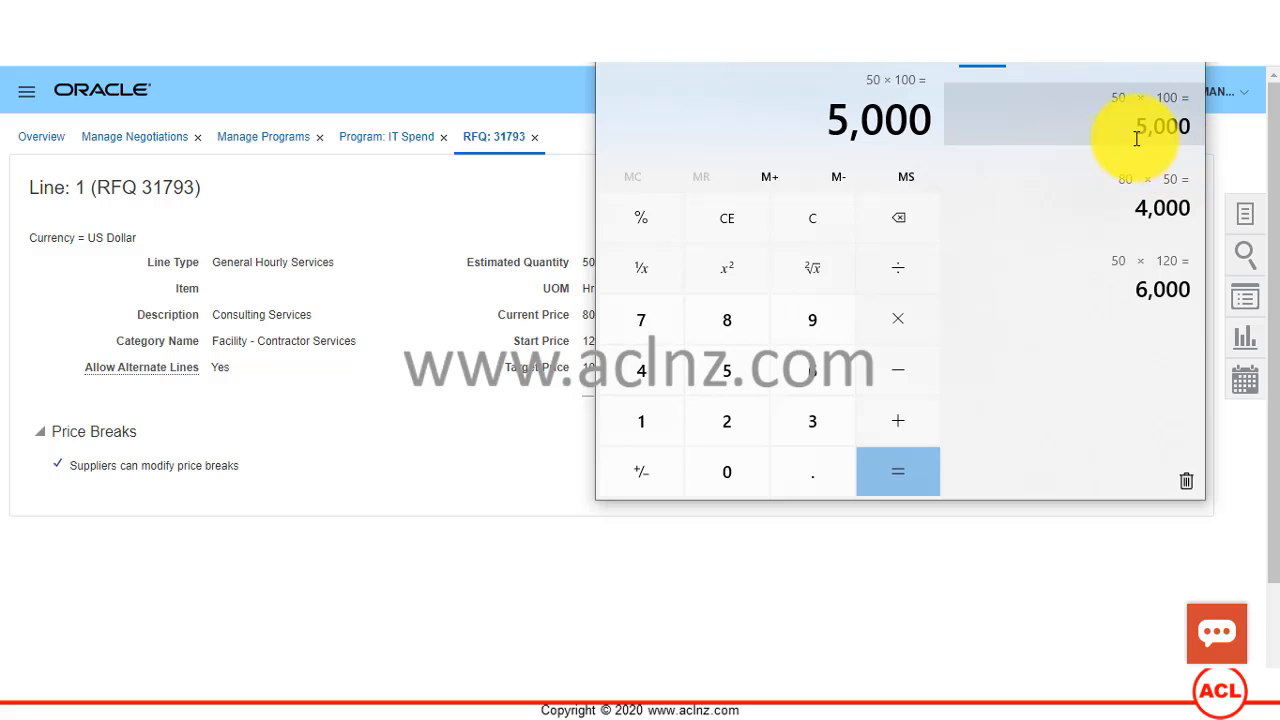
Step: Return to the IT Spend Q1 objective in Oracle and review the planned spend of External IT Spend - A200 and the linked negotiations
click(420, 204)
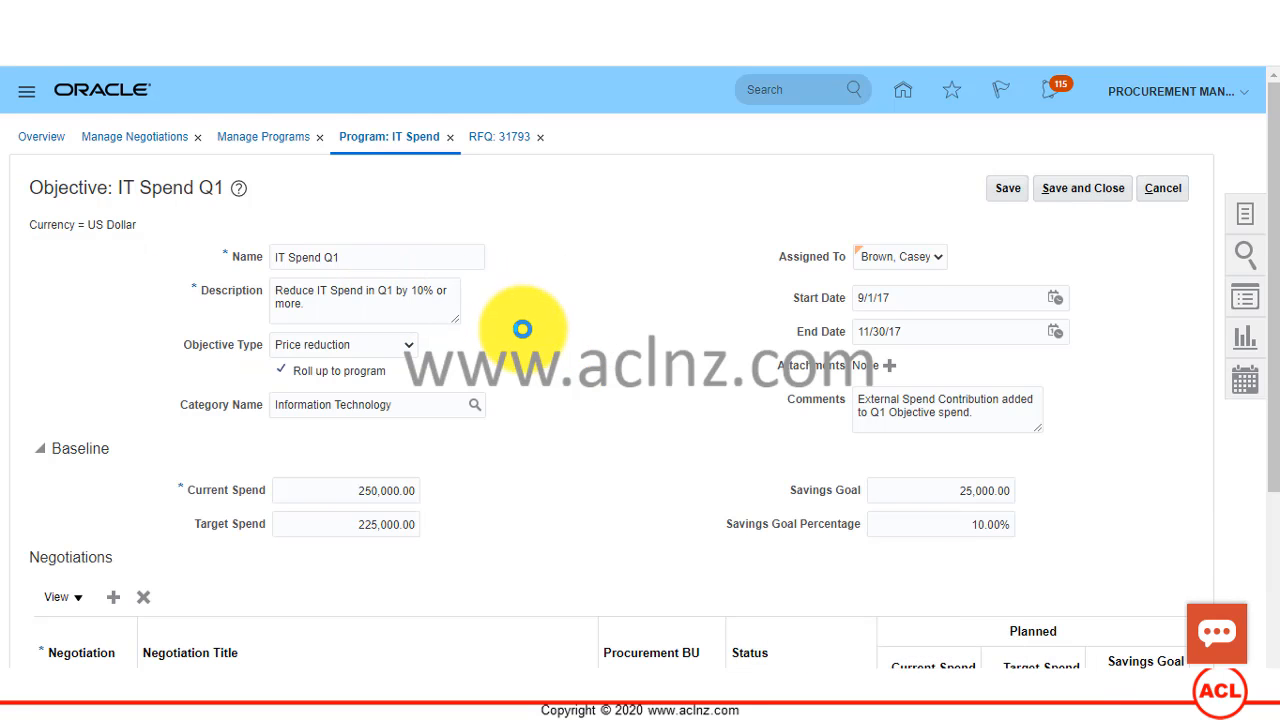
scroll(523, 326, down, 5)
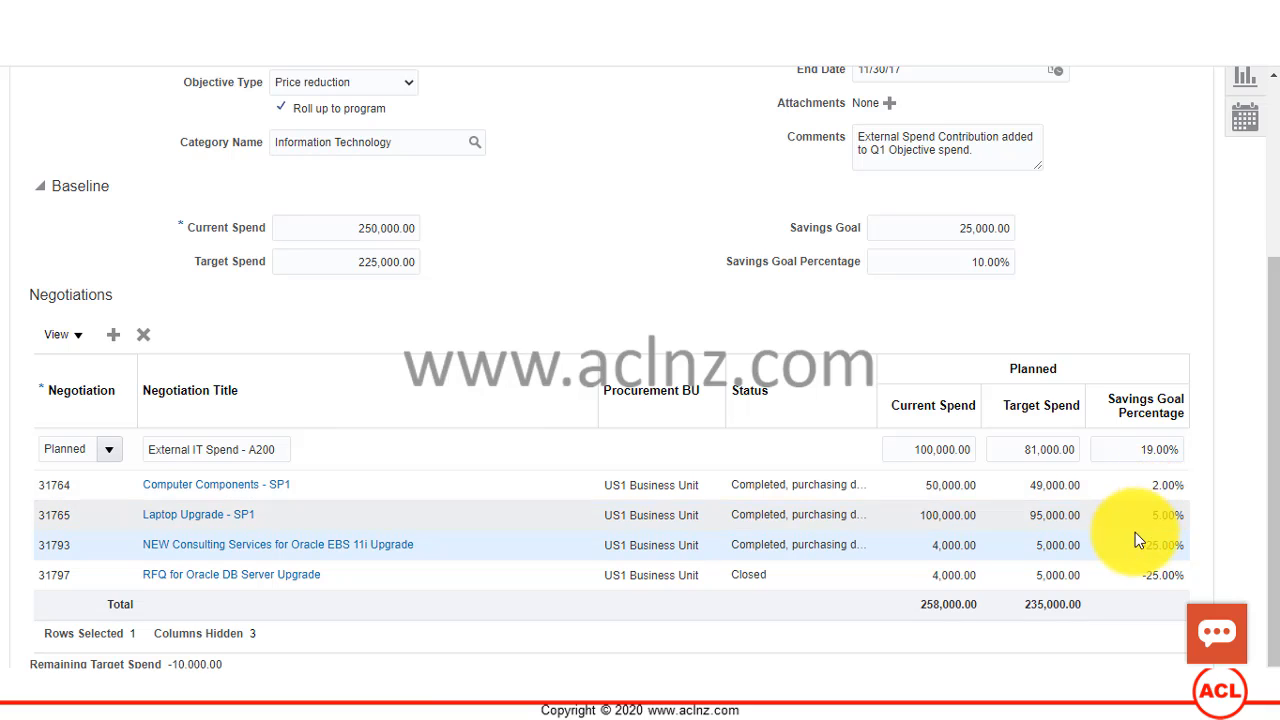
click(358, 481)
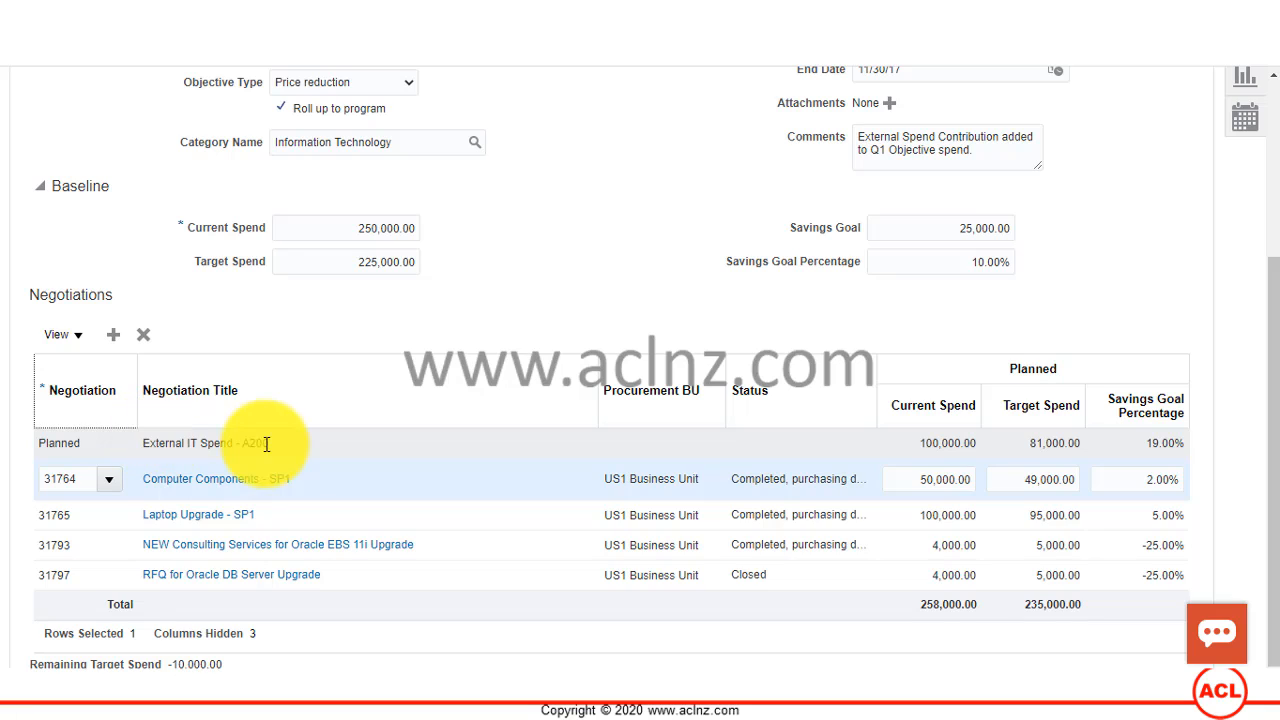
click(301, 443)
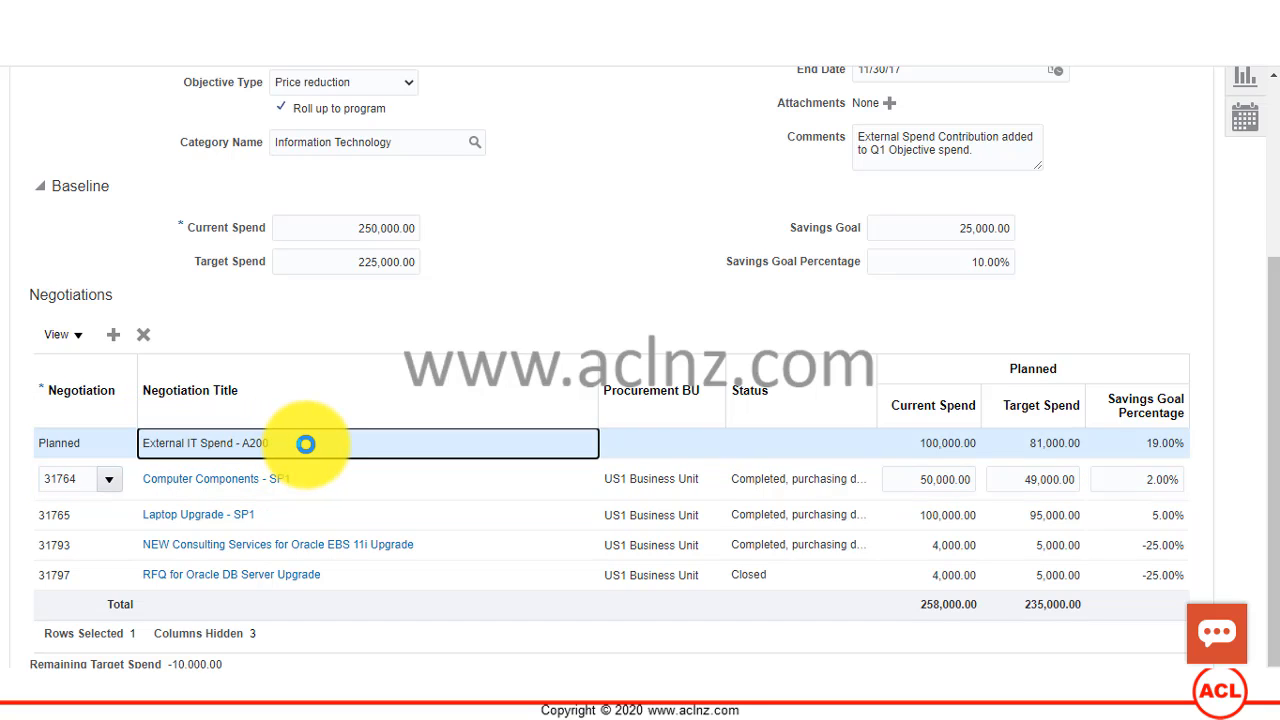
click(95, 442)
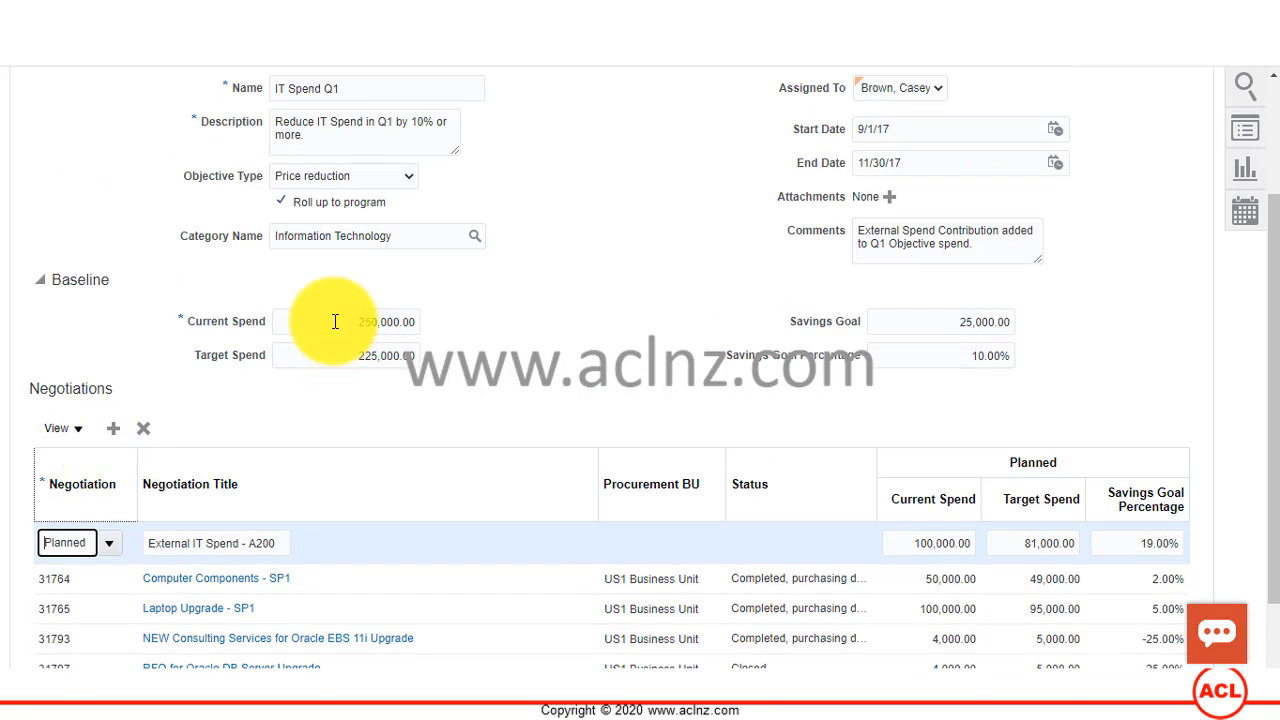
Step: Compare the objective's baseline current and target spend with the planned totals of its negotiations
click(335, 321)
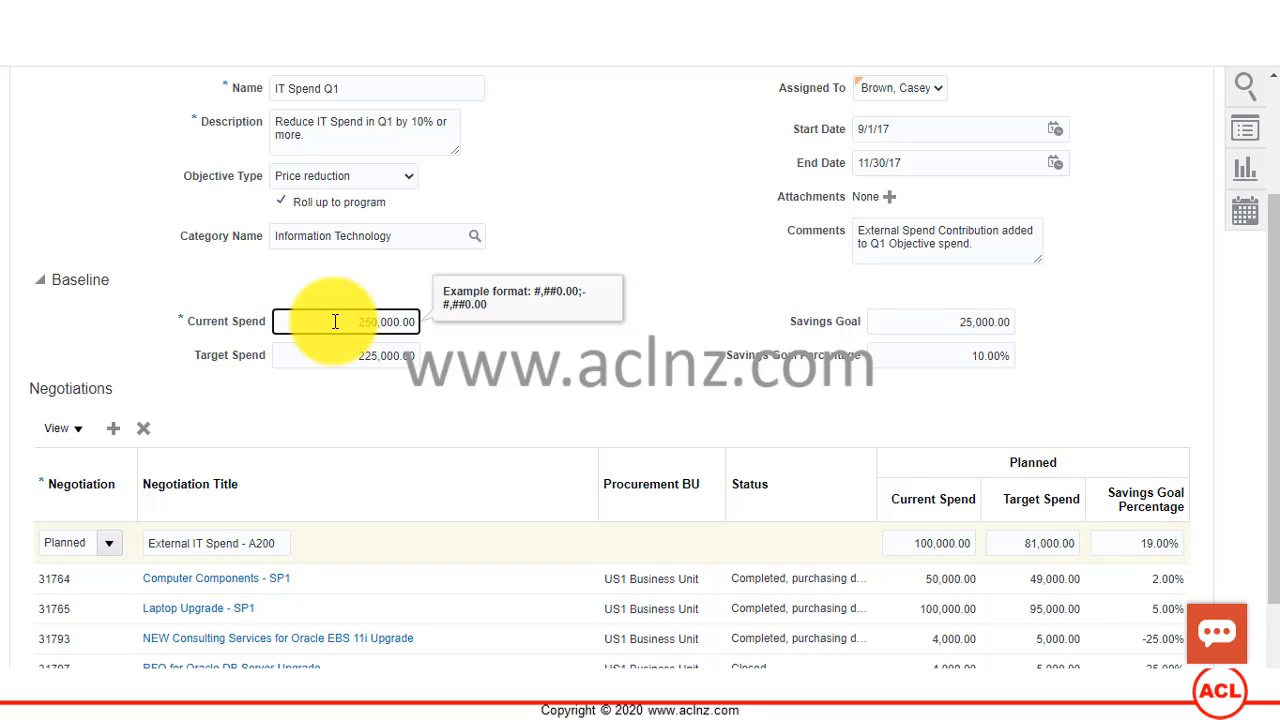
click(335, 355)
scroll(335, 355, down, 1)
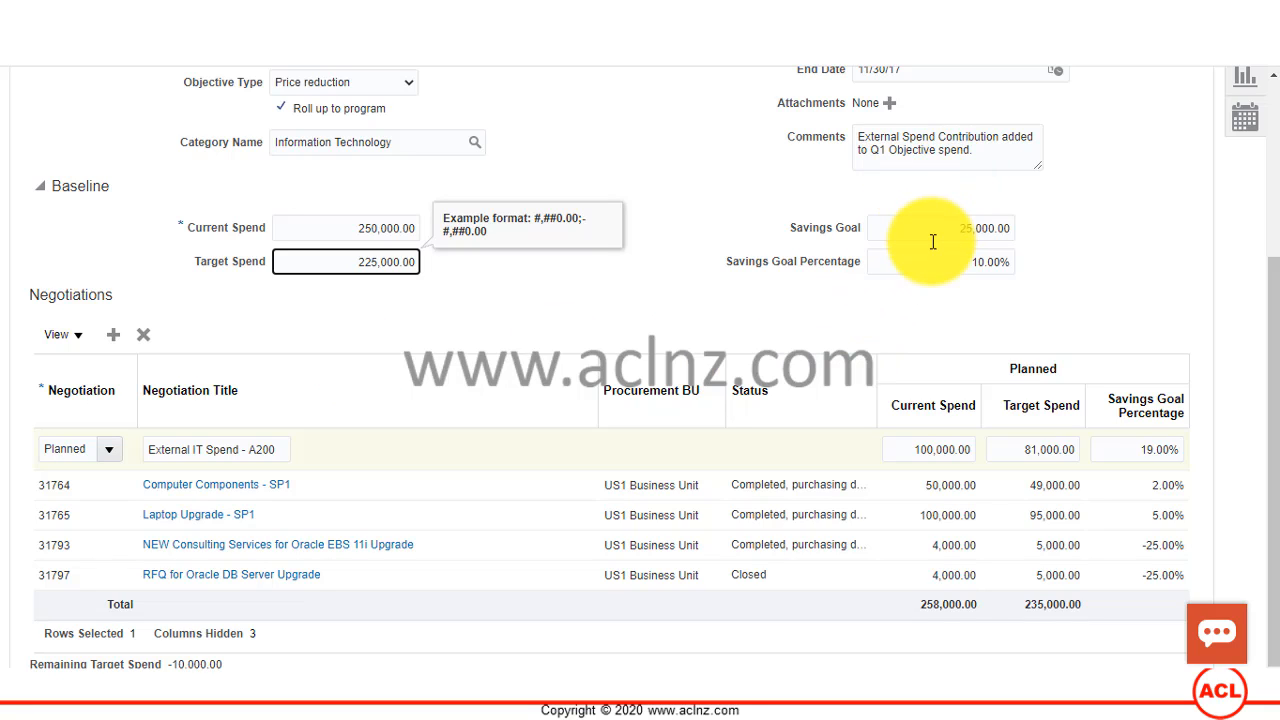
scroll(715, 295, up, 3)
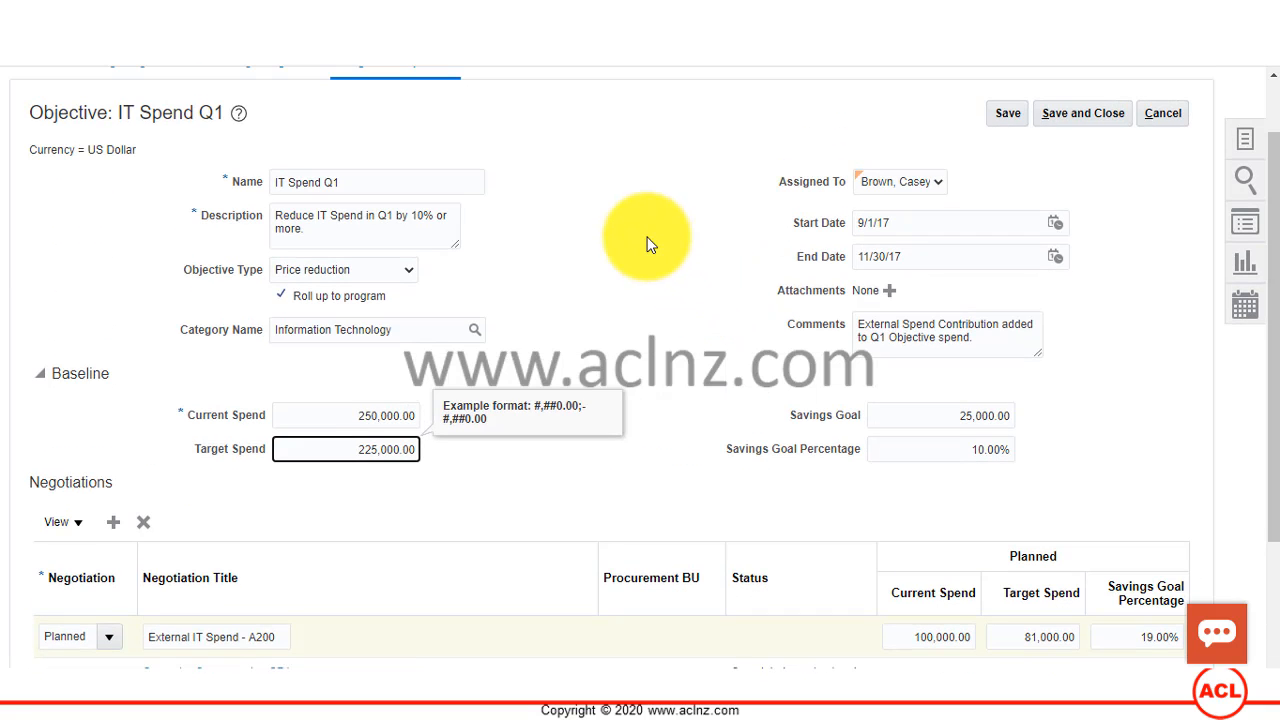
click(645, 245)
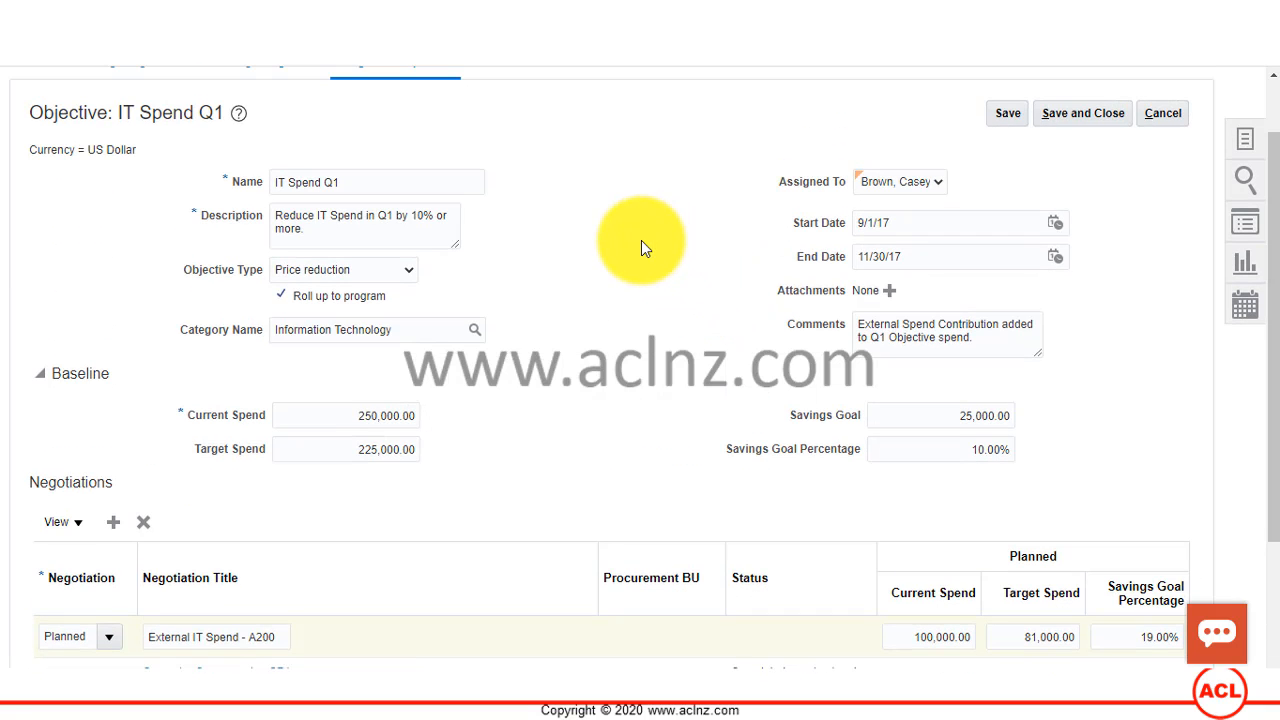
scroll(641, 240, down, 3)
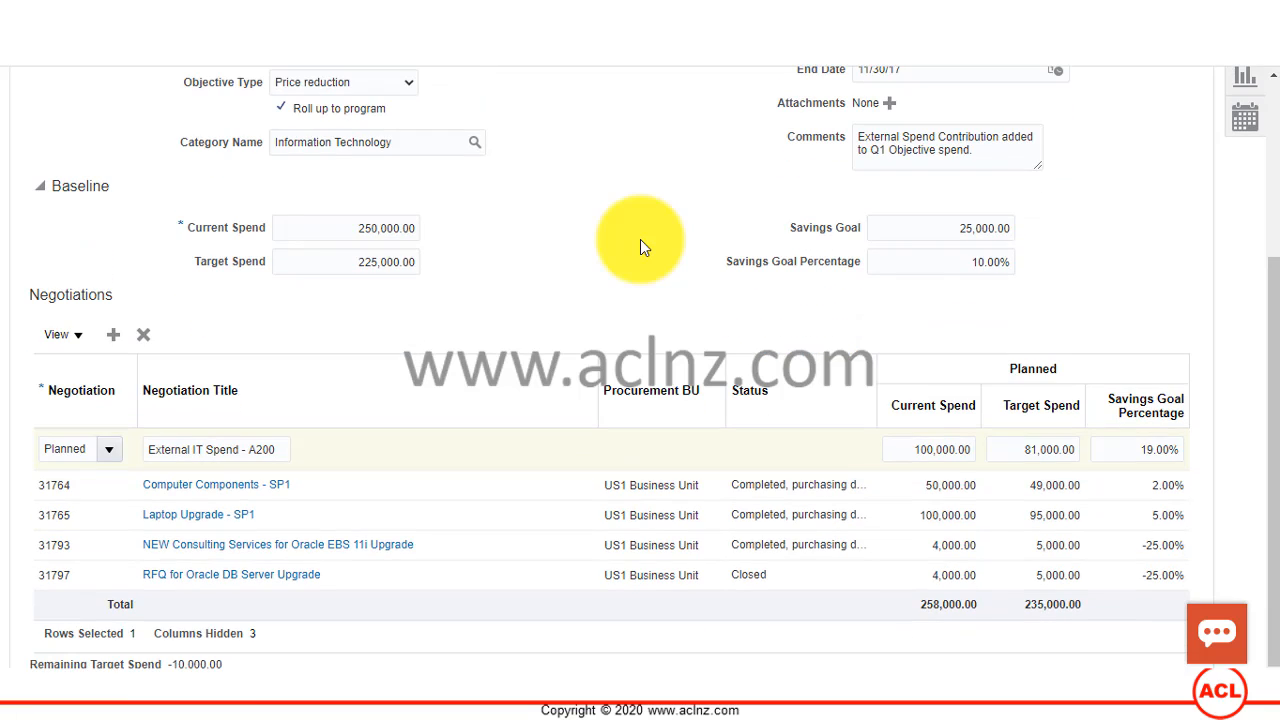
Step: View the negotiations selectable for the External IT Spend - A200 row and leave the choice at Planned
click(110, 450)
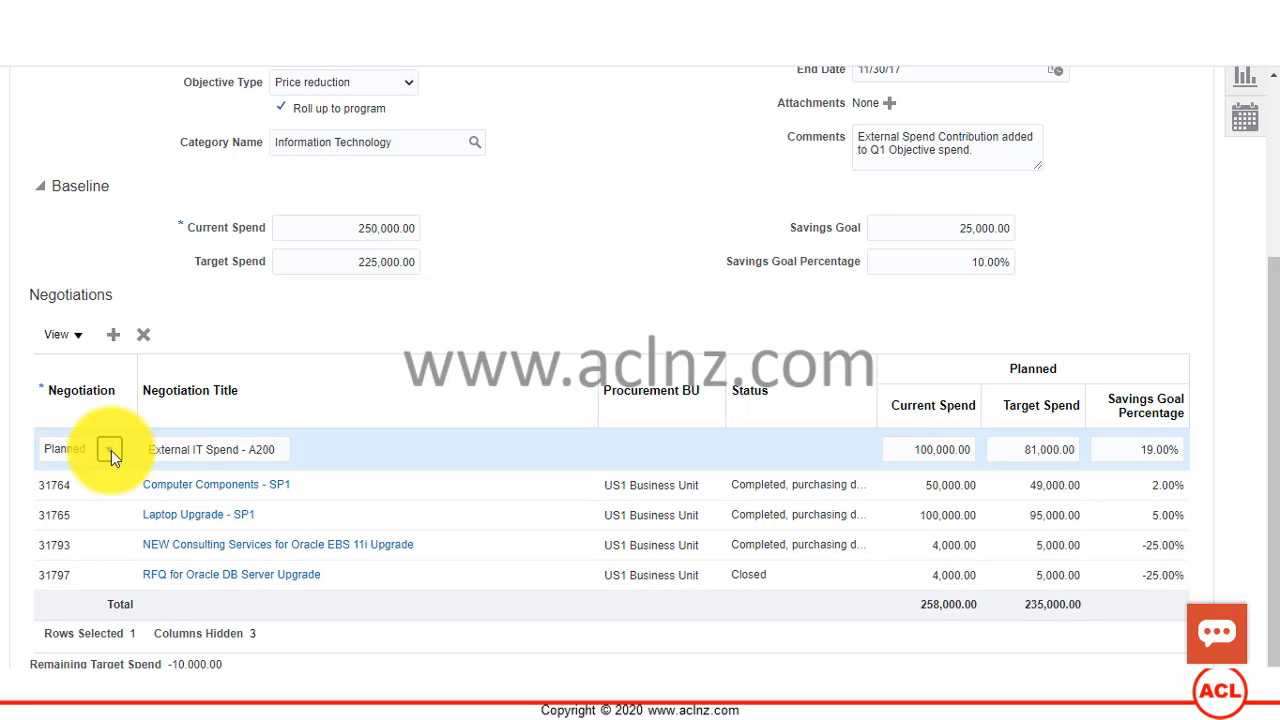
click(111, 450)
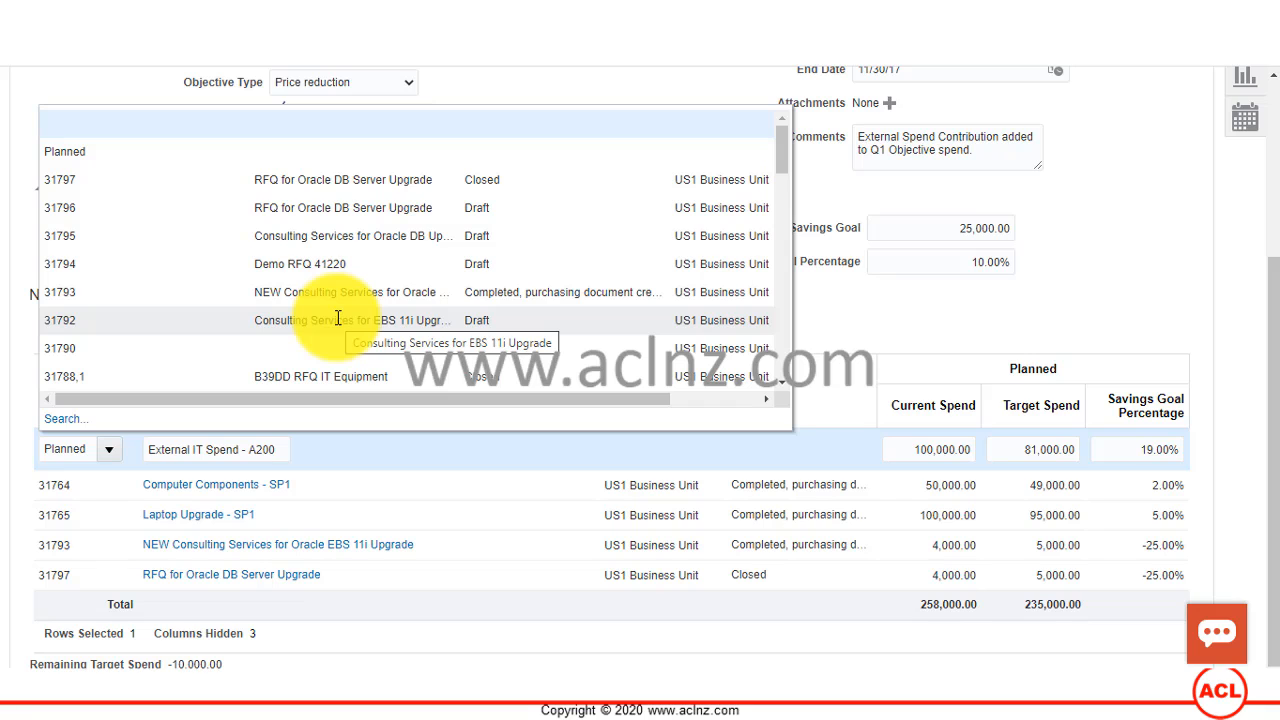
click(829, 303)
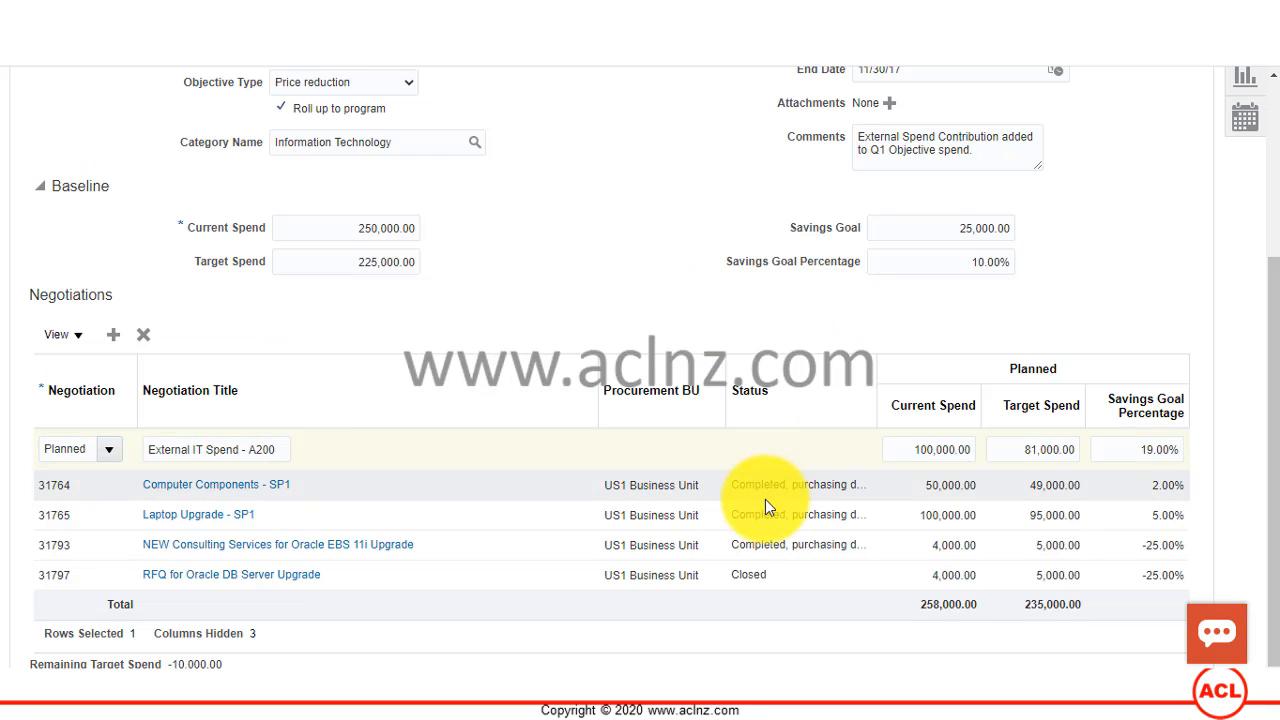
Step: Check the objective's Information Technology category, then save and close the IT Spend Q1 objective
scroll(620, 365, up, 3)
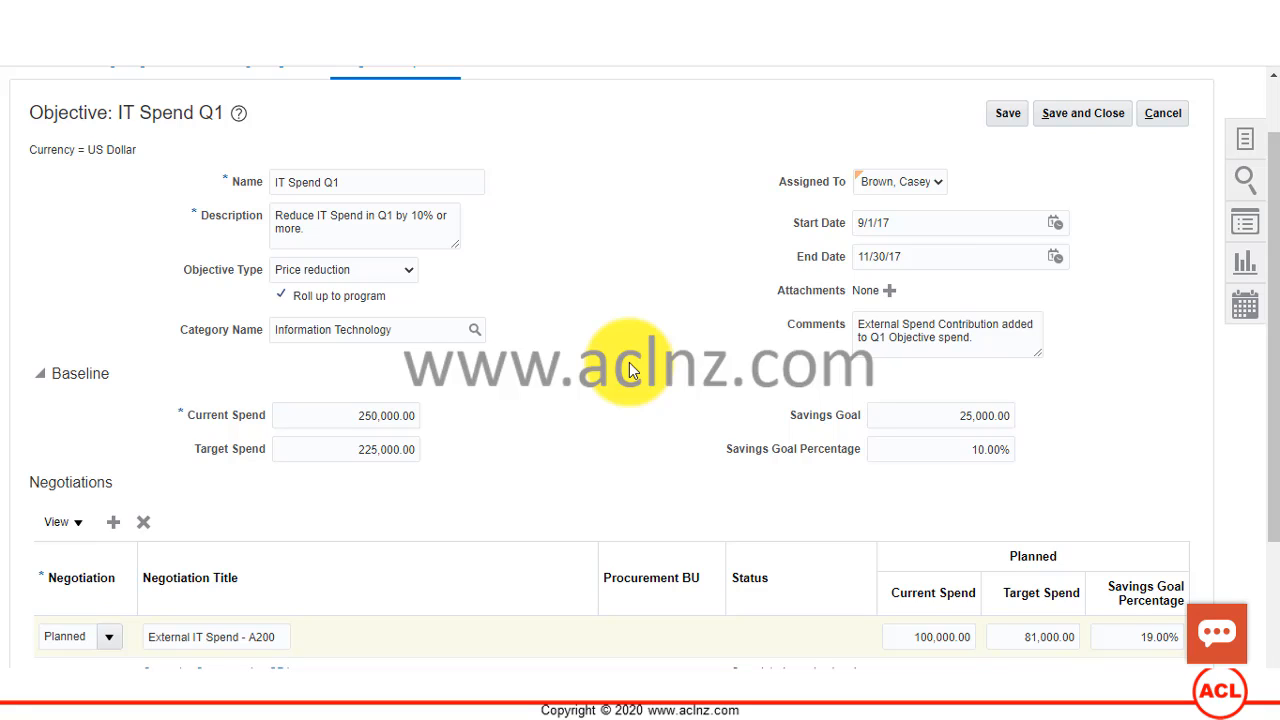
click(408, 332)
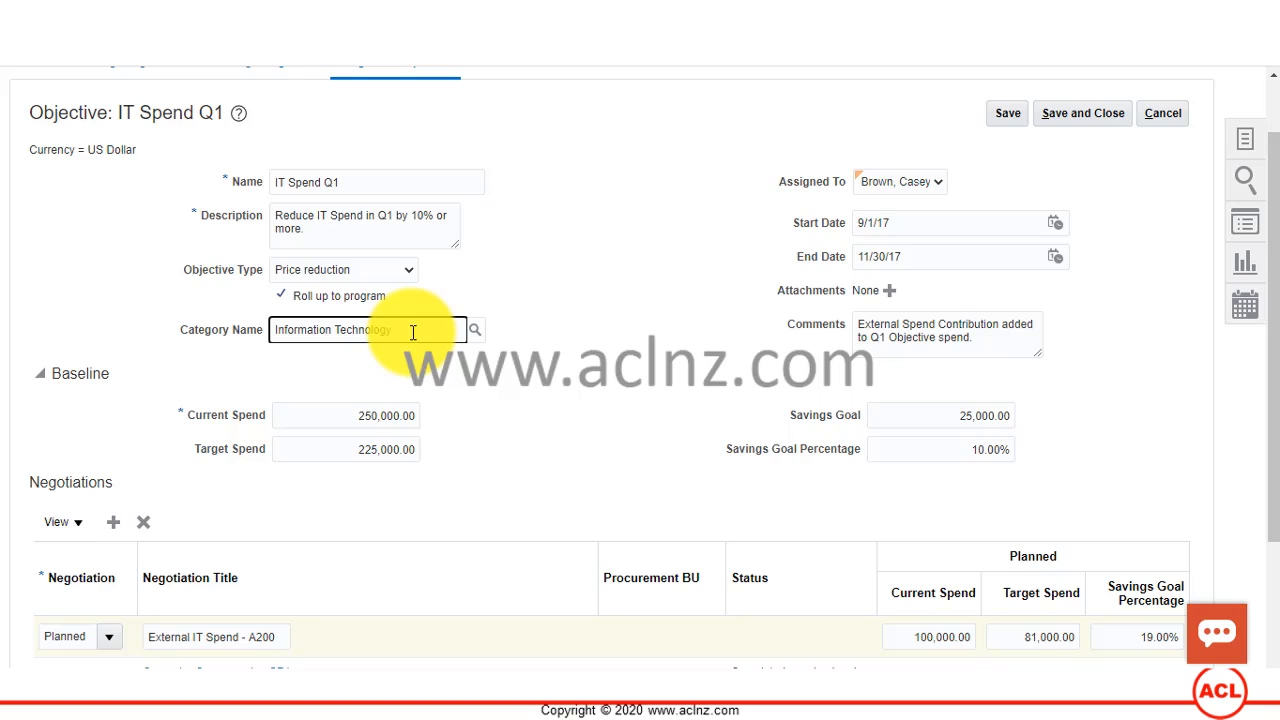
scroll(1014, 214, up, 1)
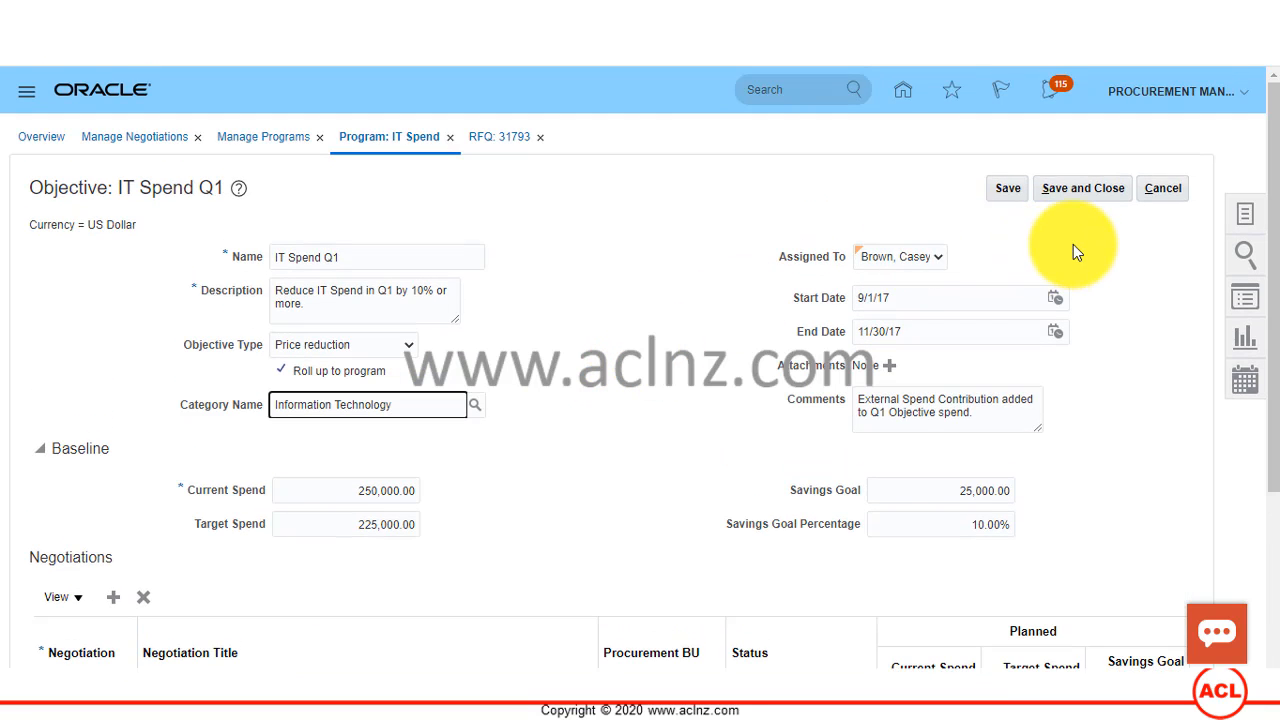
click(1087, 187)
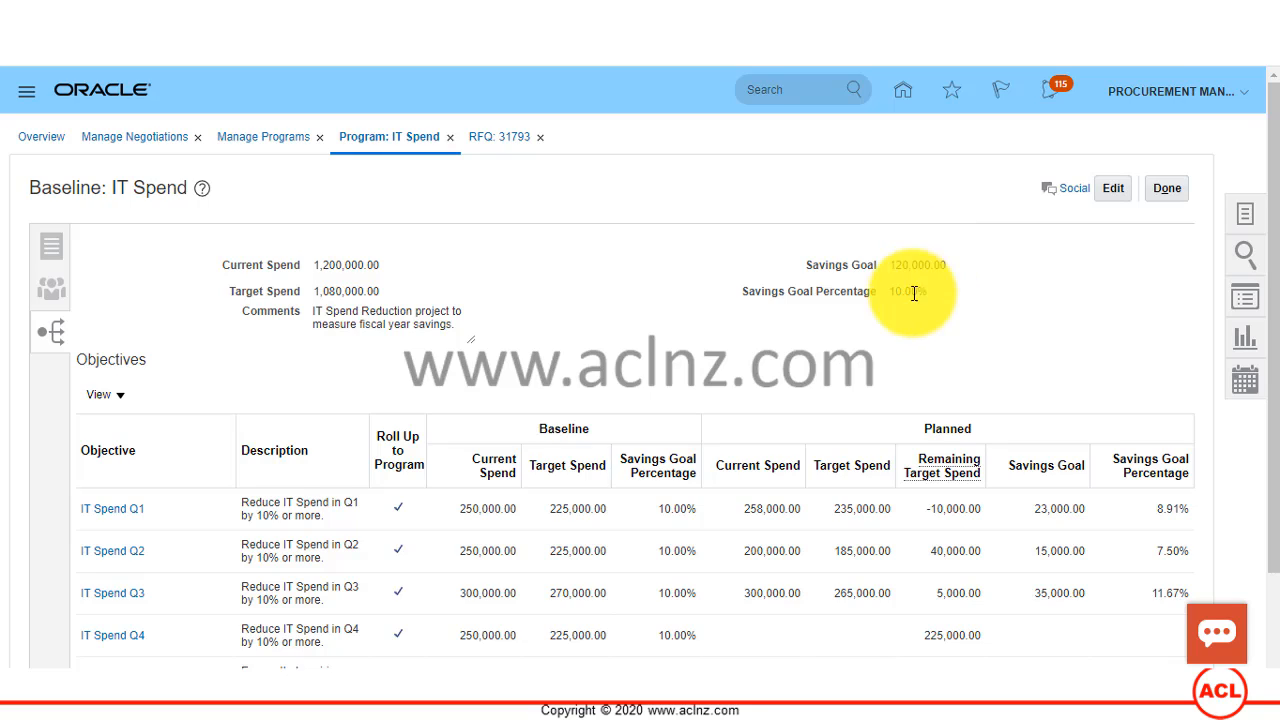
Step: Examine IT Spend Q1's baseline and planned spend figures in the IT Spend program's objectives table
scroll(1034, 363, down, 1)
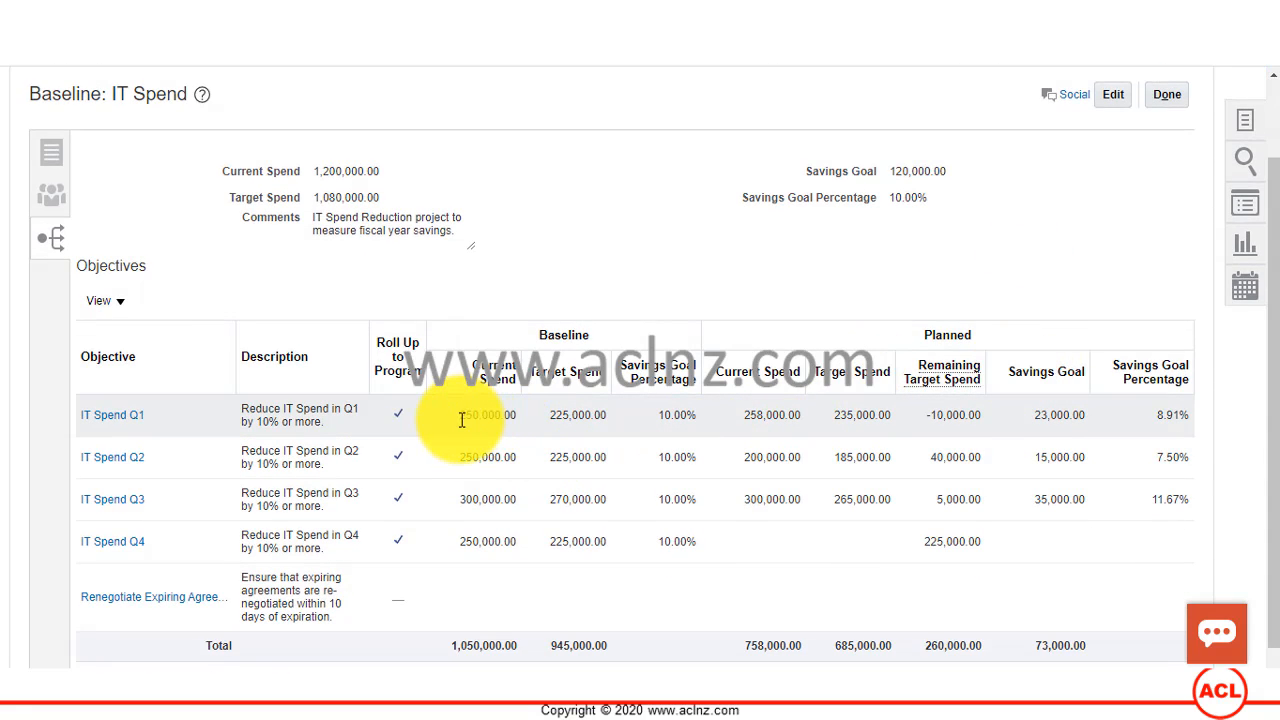
click(670, 418)
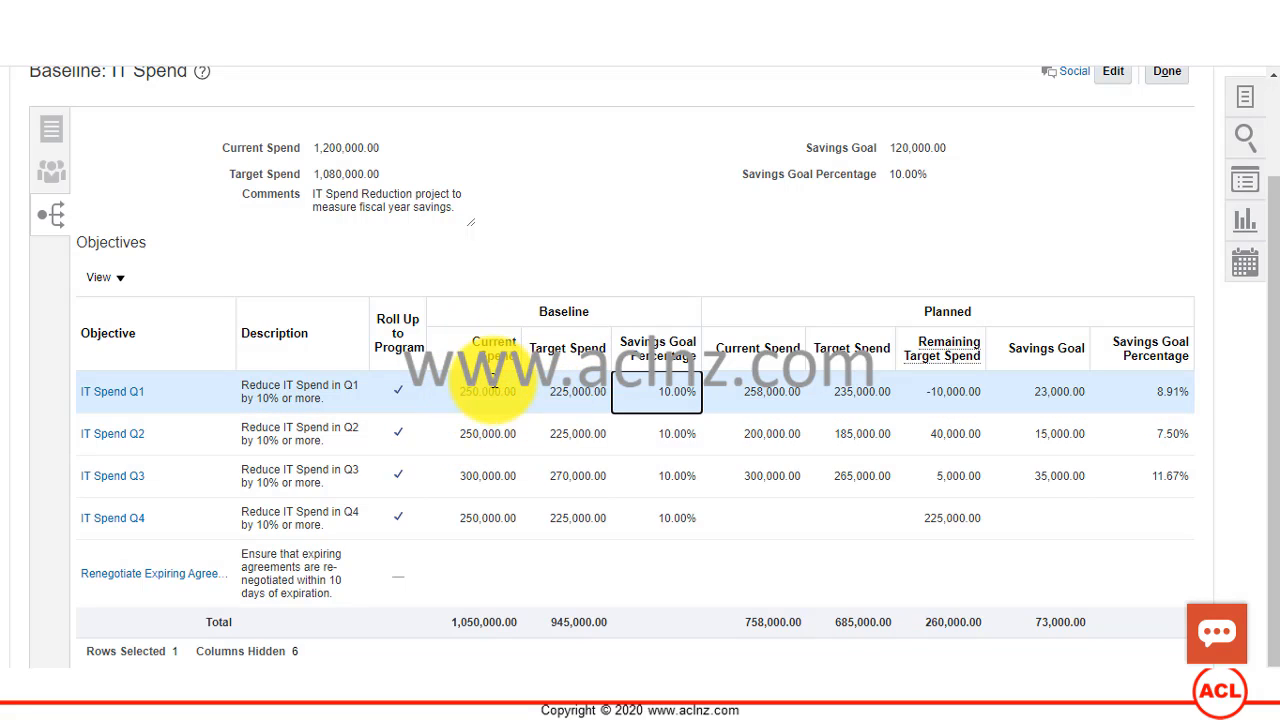
drag(500, 343, 583, 398)
click(506, 280)
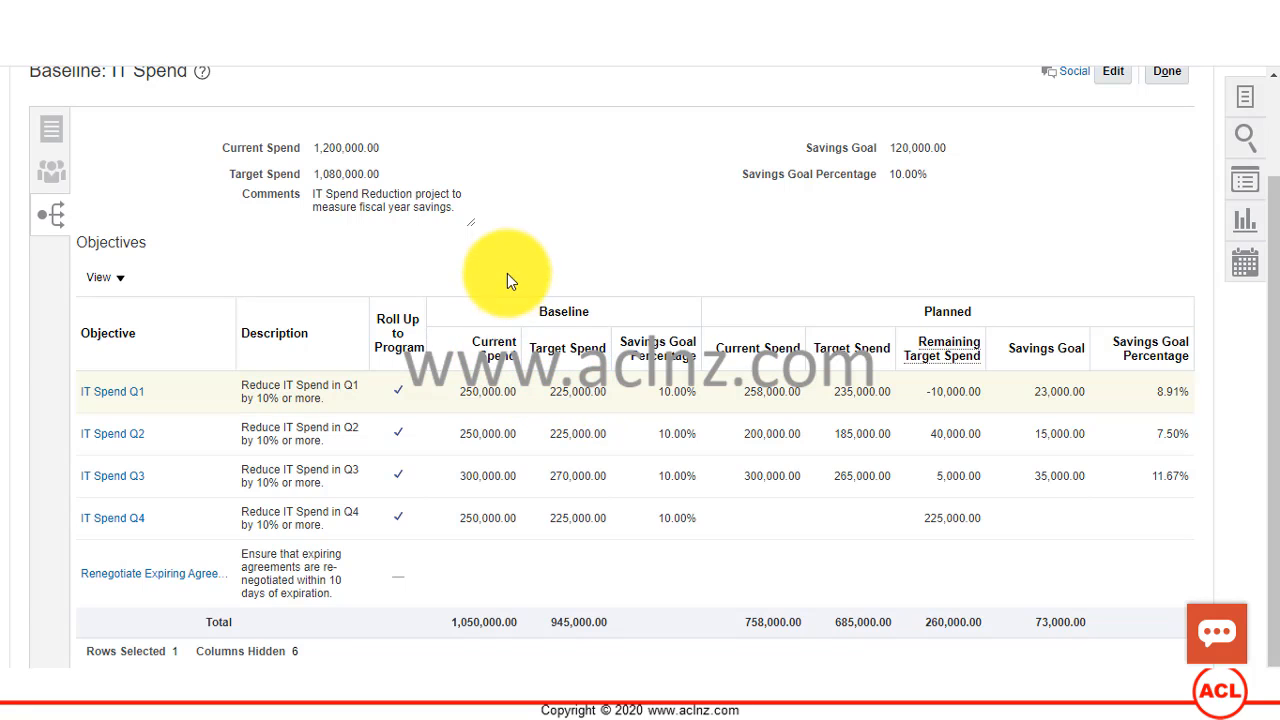
Step: Copy the baseline "Current Spend" heading into the Notepad++ note "new 105" and add the labels "Current Spend -" and "Target Spend -"
drag(472, 347, 522, 364)
key(ctrl+c)
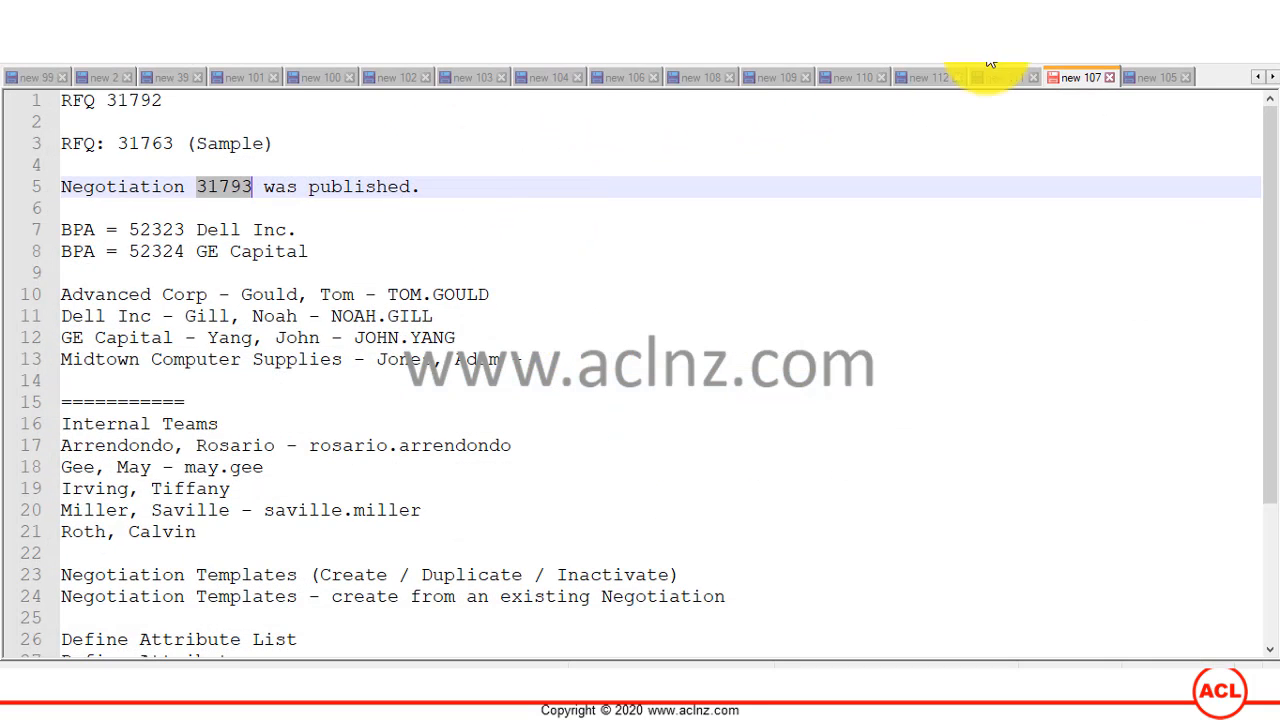
click(1137, 75)
click(1054, 229)
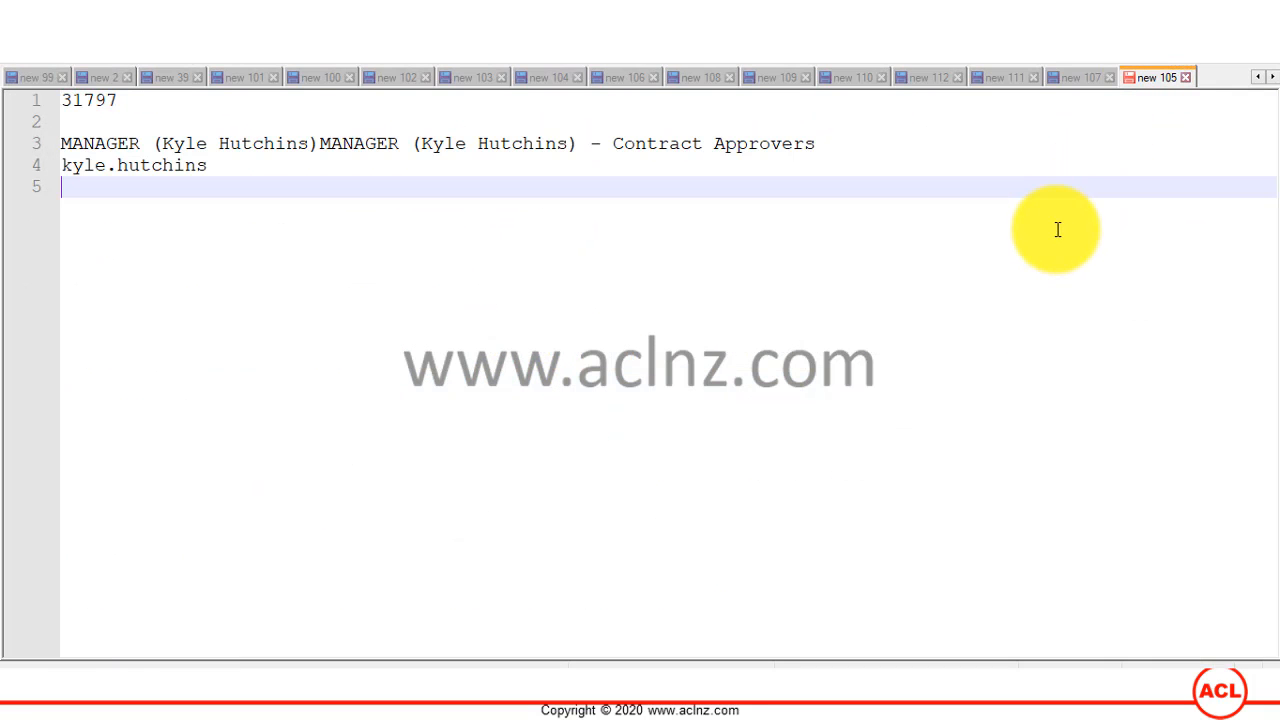
key(Return)
key(Return)
key(ctrl+v)
text(-)
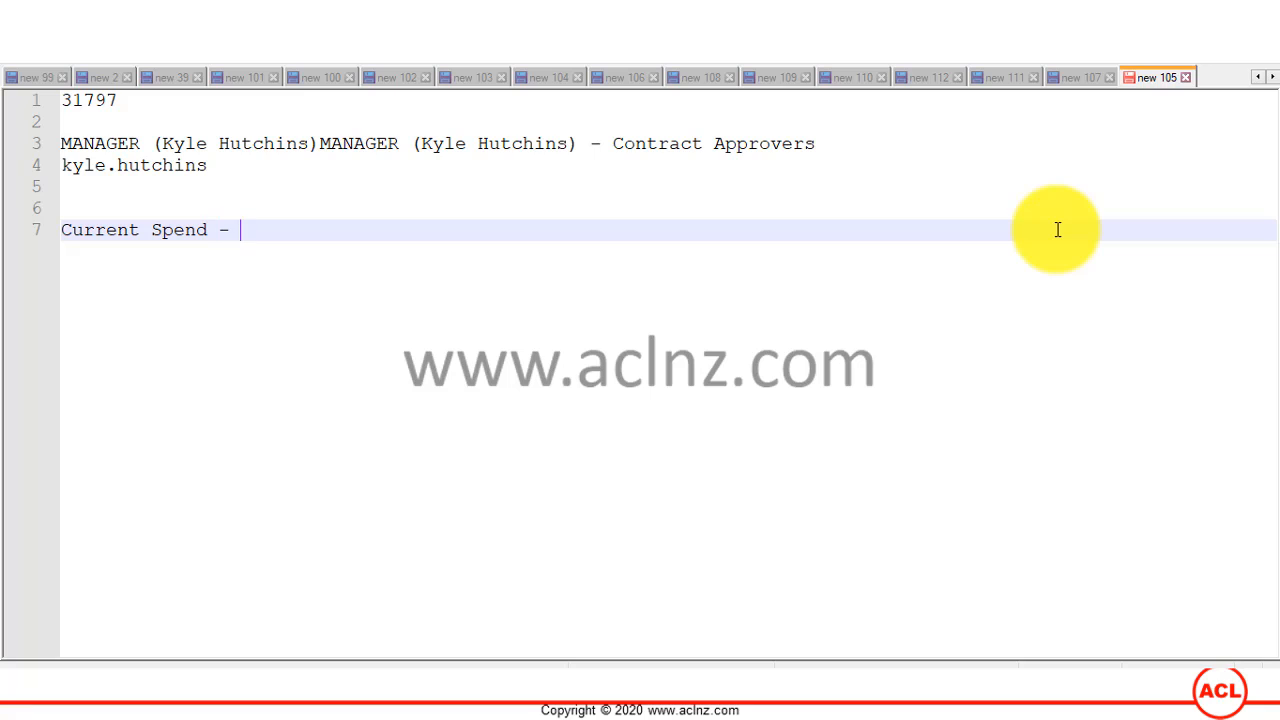
key(Return)
text(Target S)
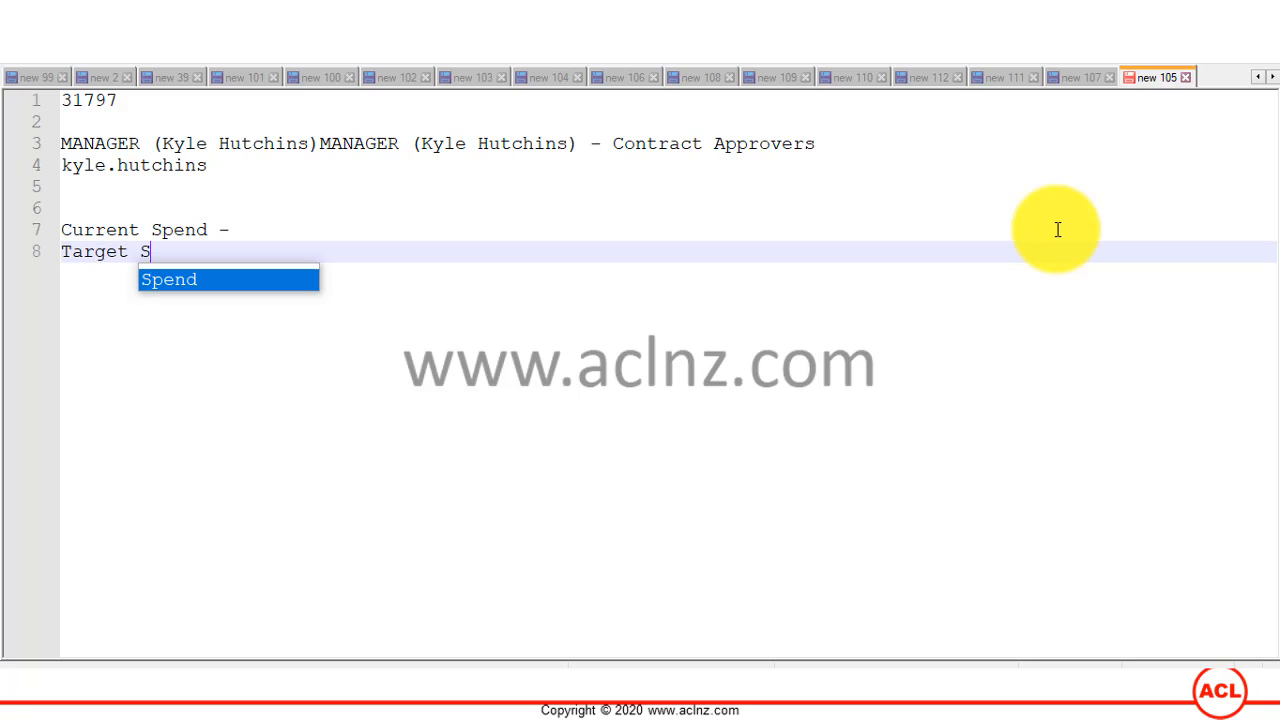
text(pend -)
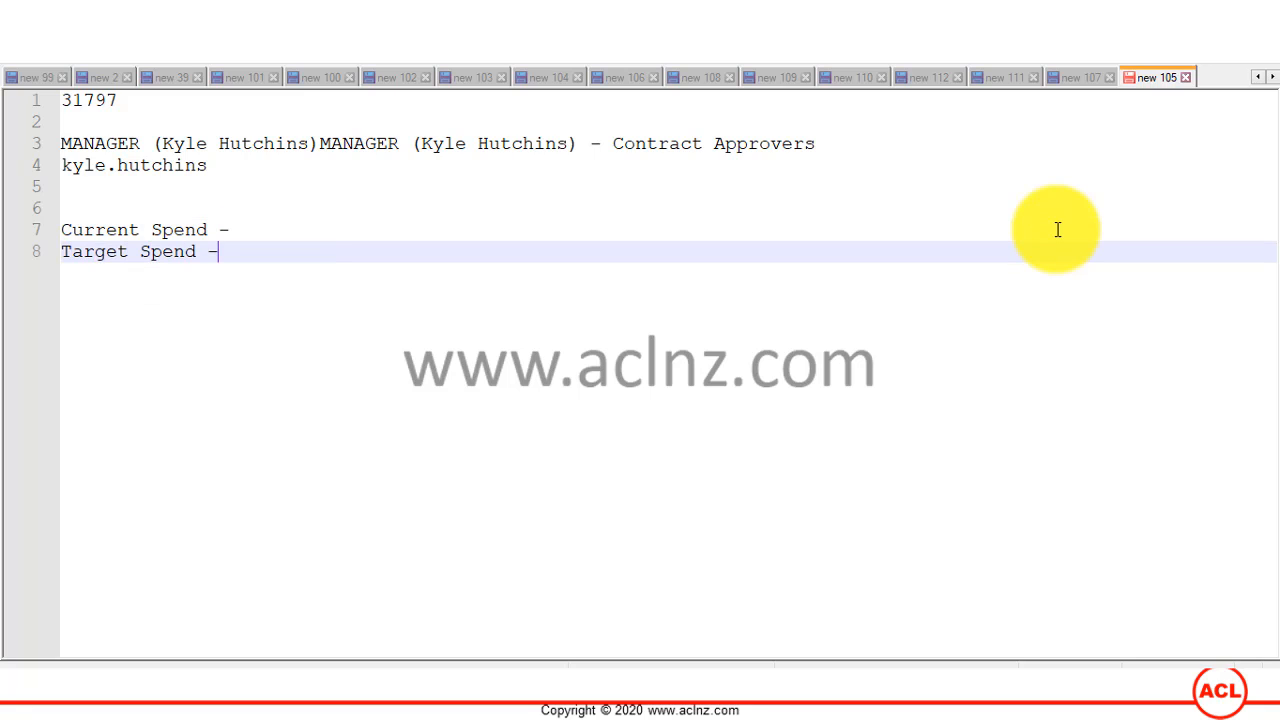
Step: Check IT Spend Q1's baseline current spend in Oracle and record 250000 beside the Current Spend label in the note
key(Up)
key(End)
key(alt+Tab)
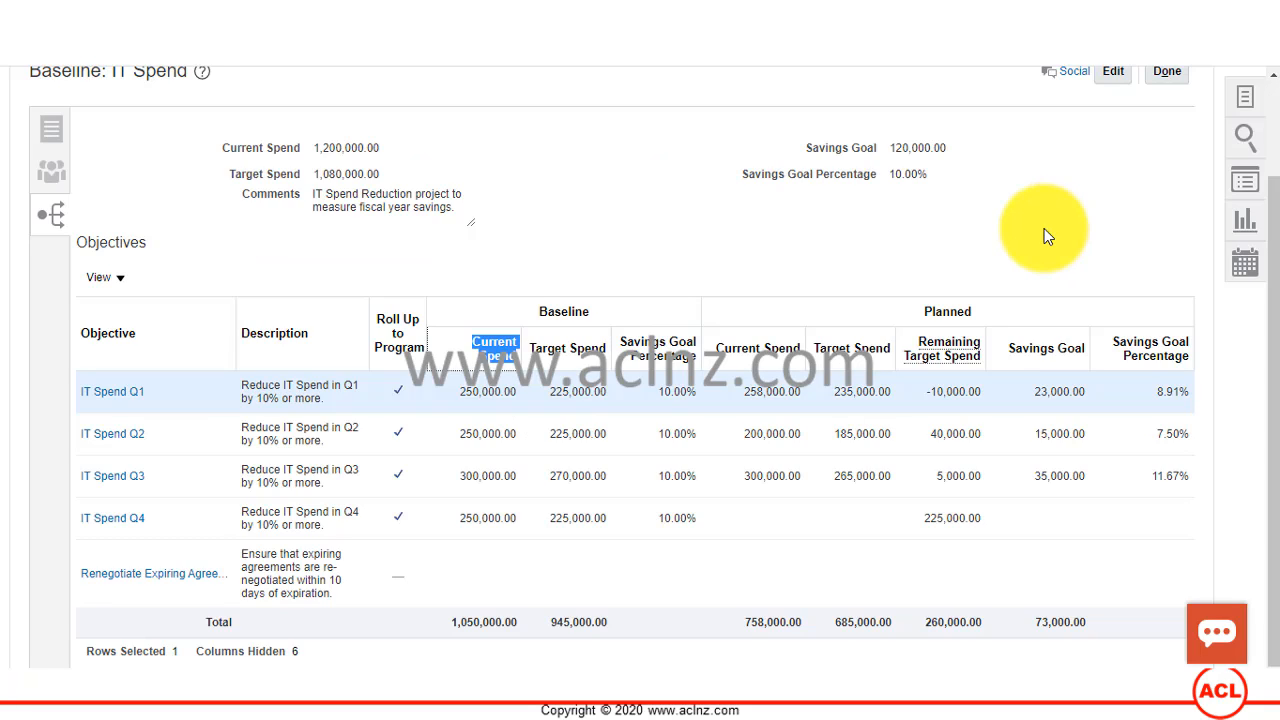
key(alt+Tab)
text(250)
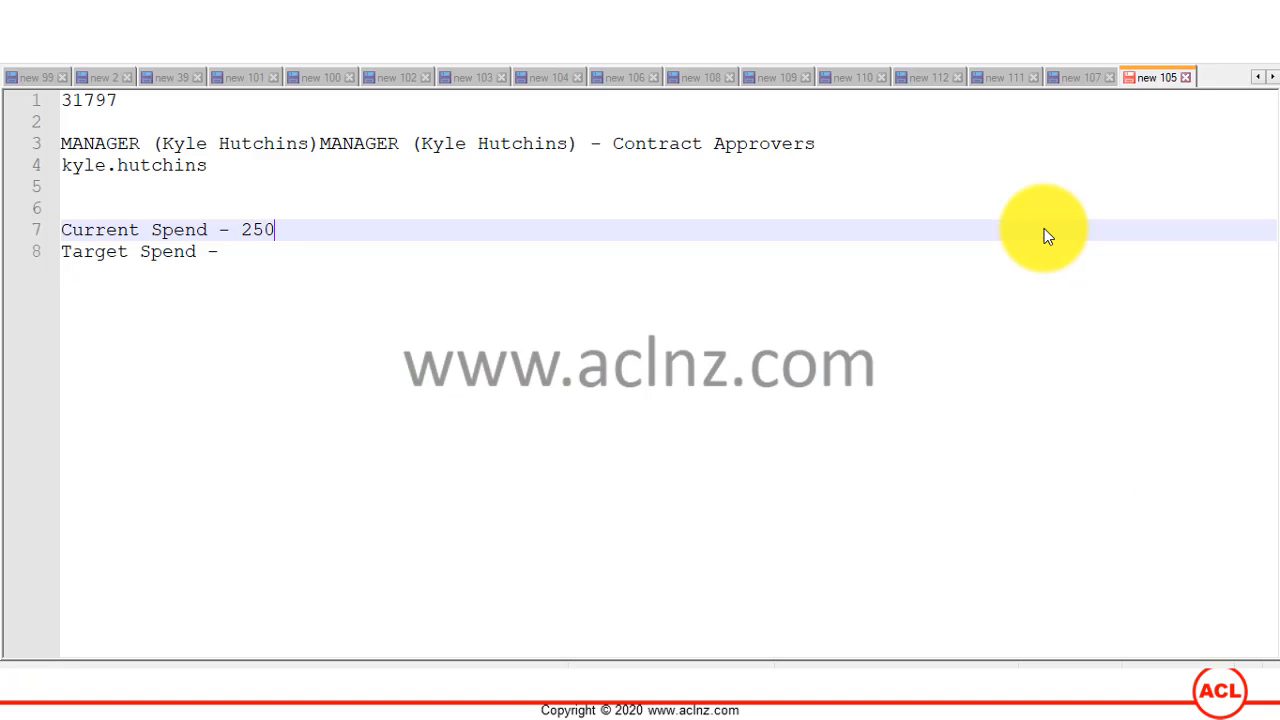
text(000)
key(Down)
Step: Check the baseline target spend in Oracle, record 225000 beside the Target Spend label in the note, and return to Oracle
key(alt+Tab)
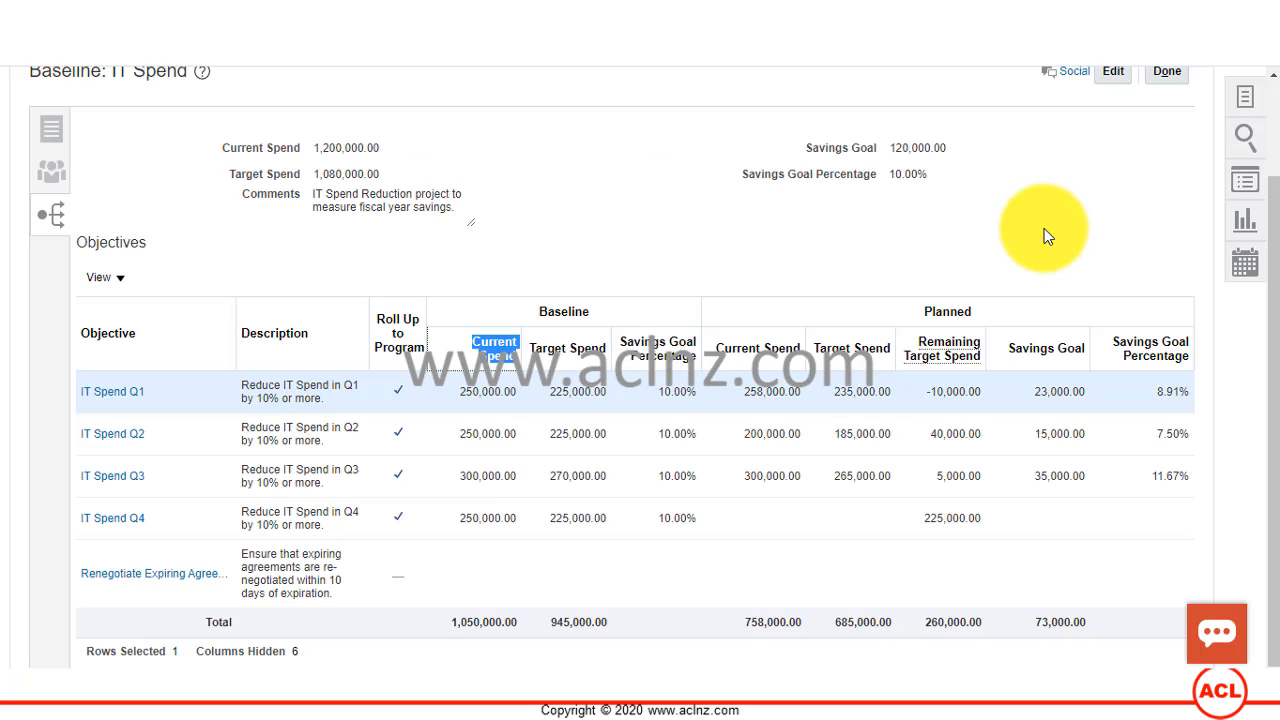
key(alt+Tab)
text(225)
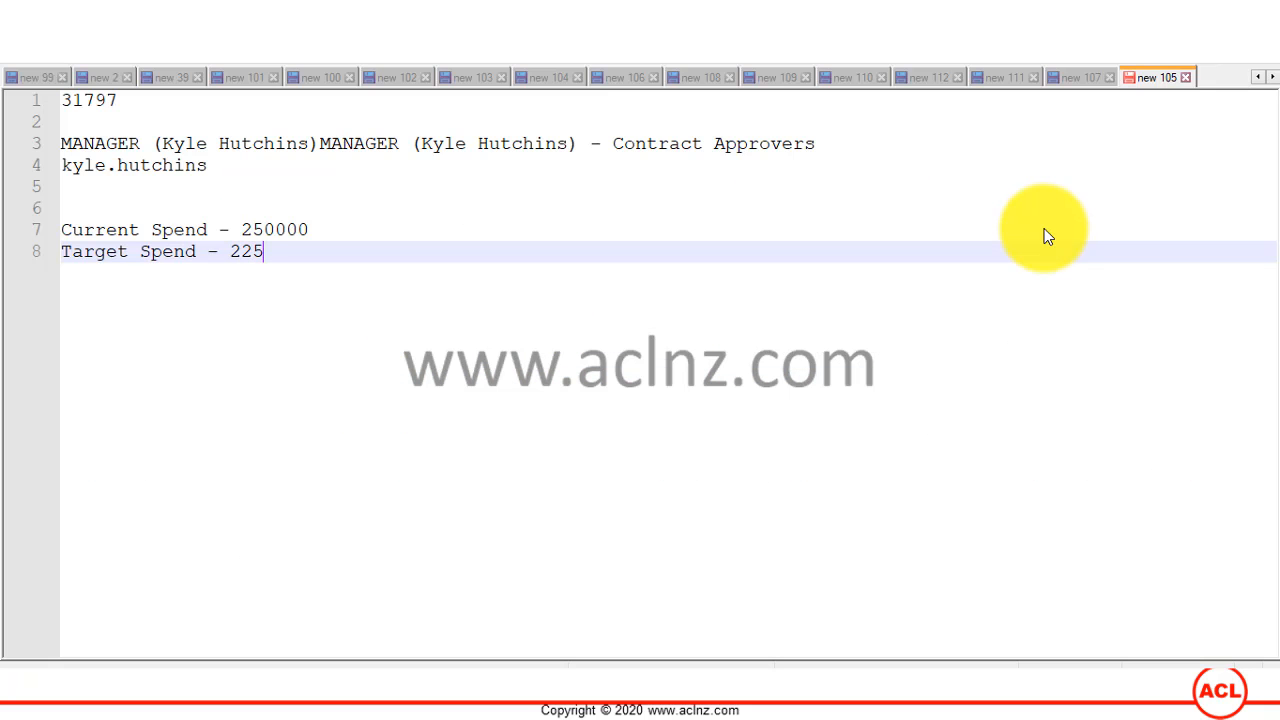
text(000)
key(Return)
key(Return)
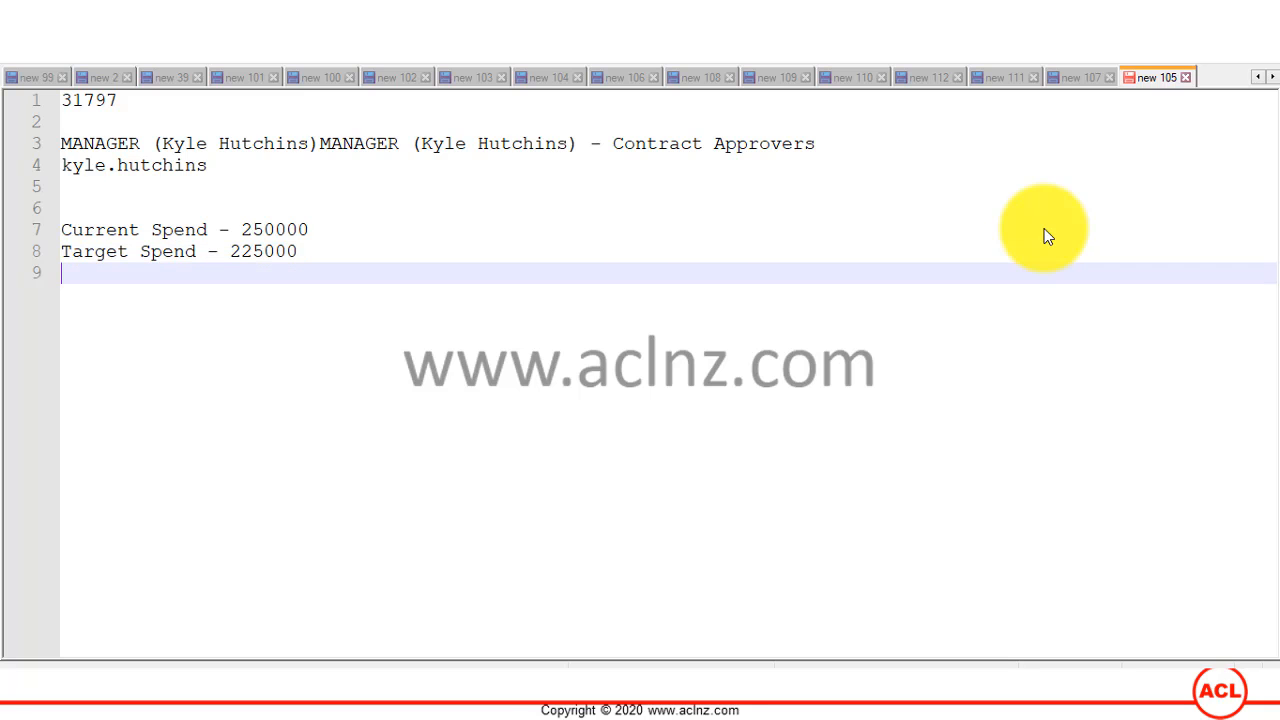
key(alt+Tab)
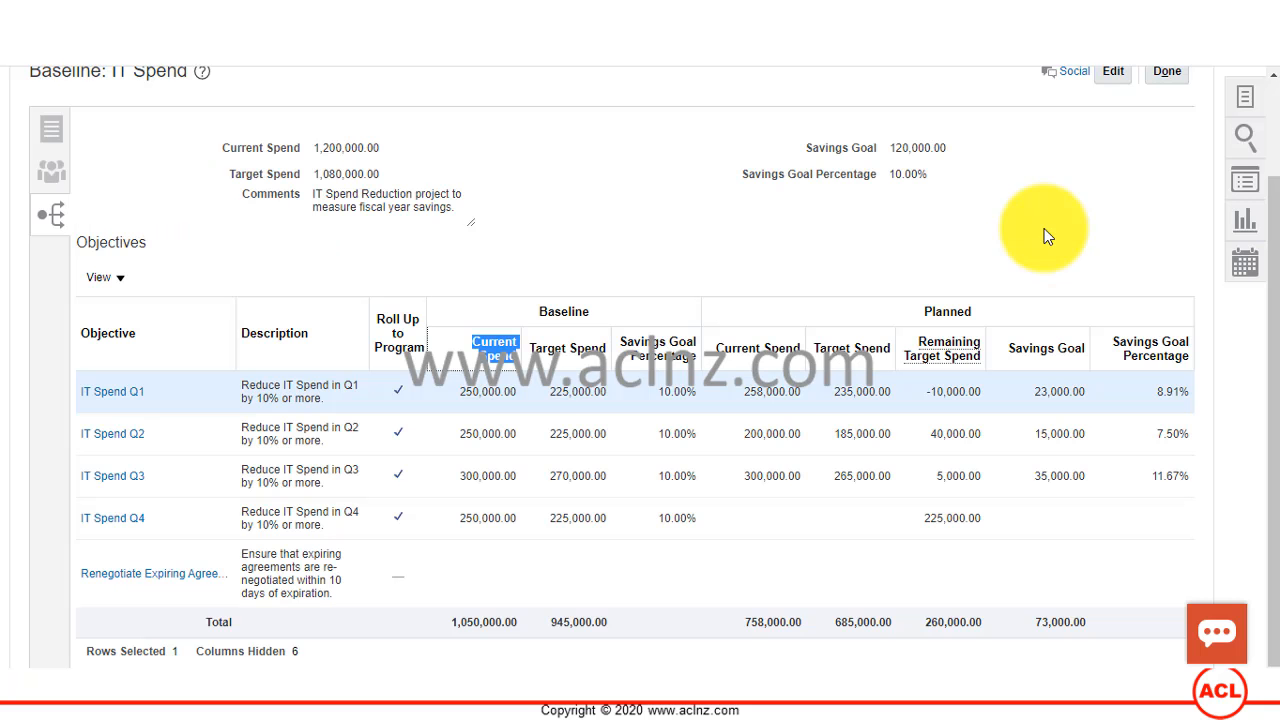
Step: Add a "Planned" heading to the Notepad++ note and copy the Current Spend and Target Spend lines beneath it
key(alt+Tab)
text(Planne)
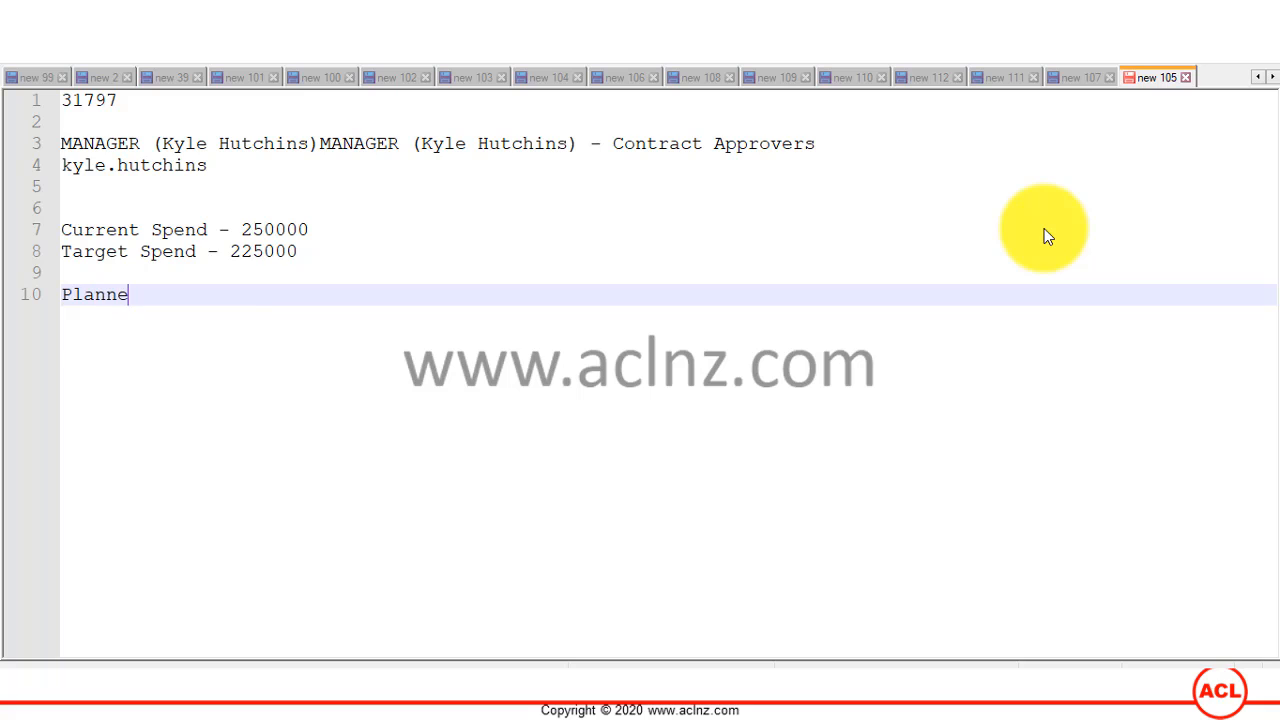
text(d)
key(Up)
key(Up)
key(End)
key(shift+Home)
key(shift+Up)
key(ctrl+c)
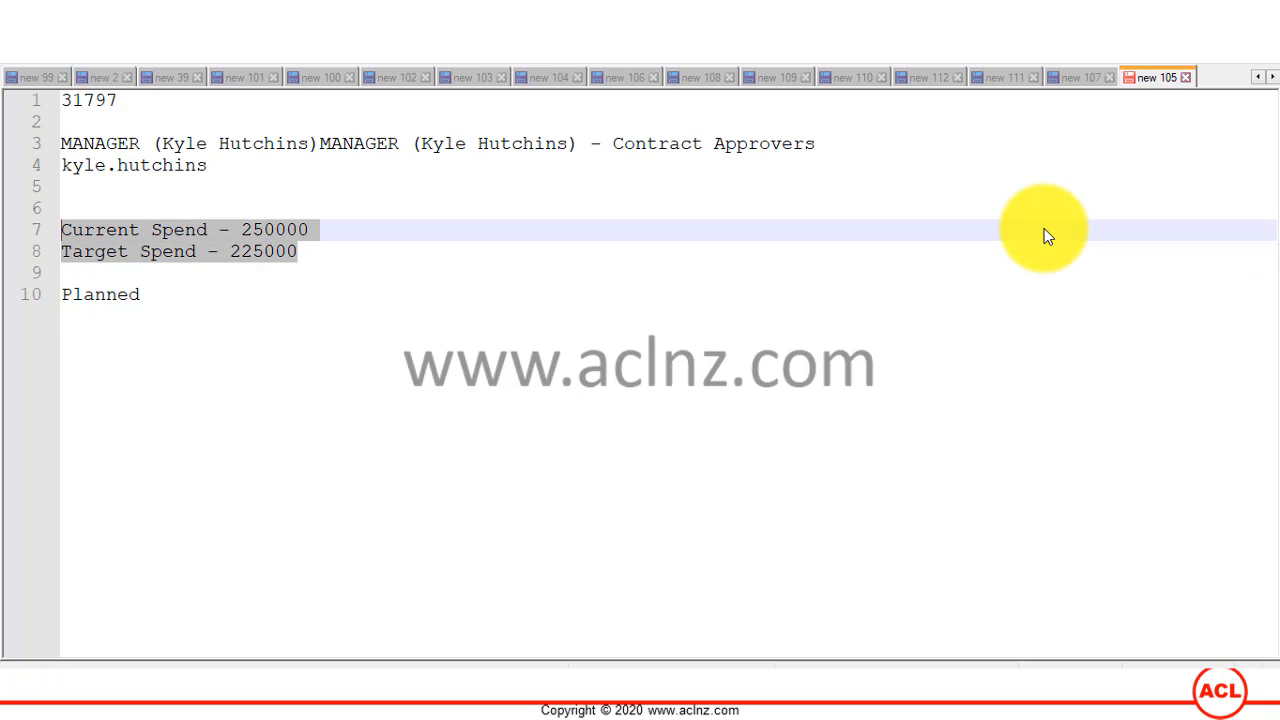
key(Down)
key(Down)
key(Down)
key(End)
key(Return)
key(ctrl+v)
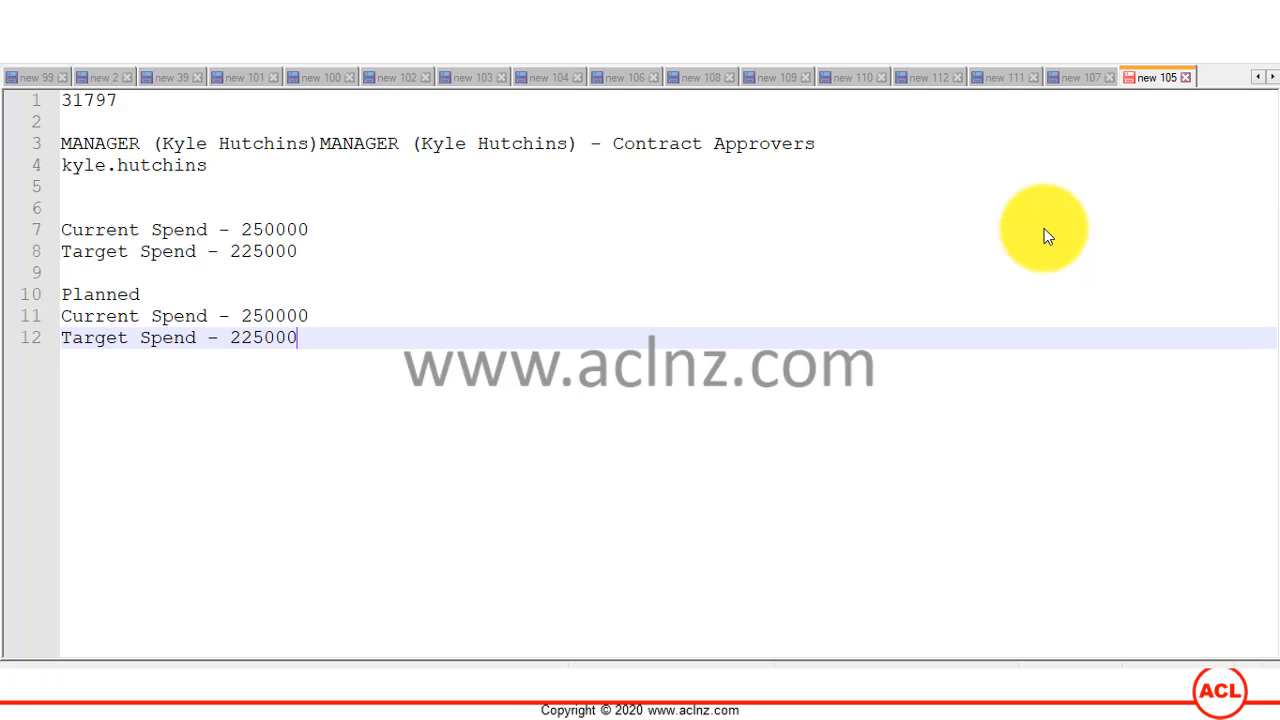
Step: Check IT Spend Q1's planned current spend in Oracle and change the Current Spend under Planned in the note to 258000
key(alt+Tab)
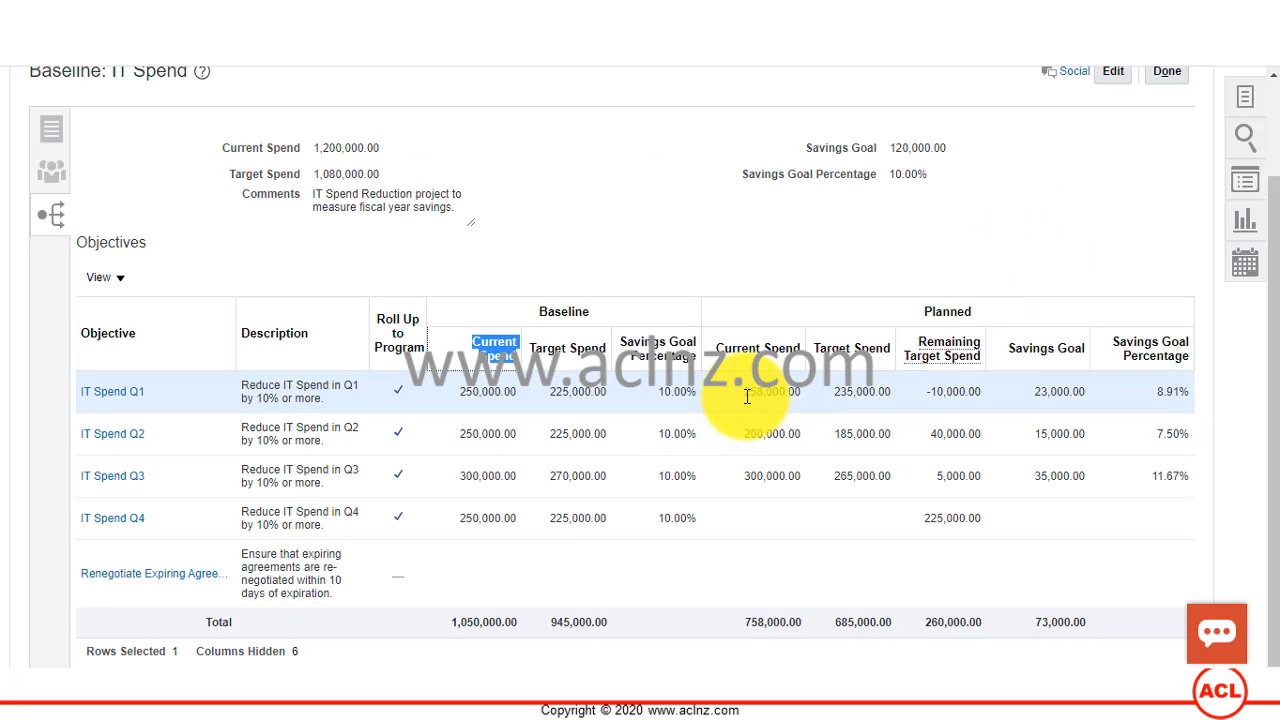
key(alt+Tab)
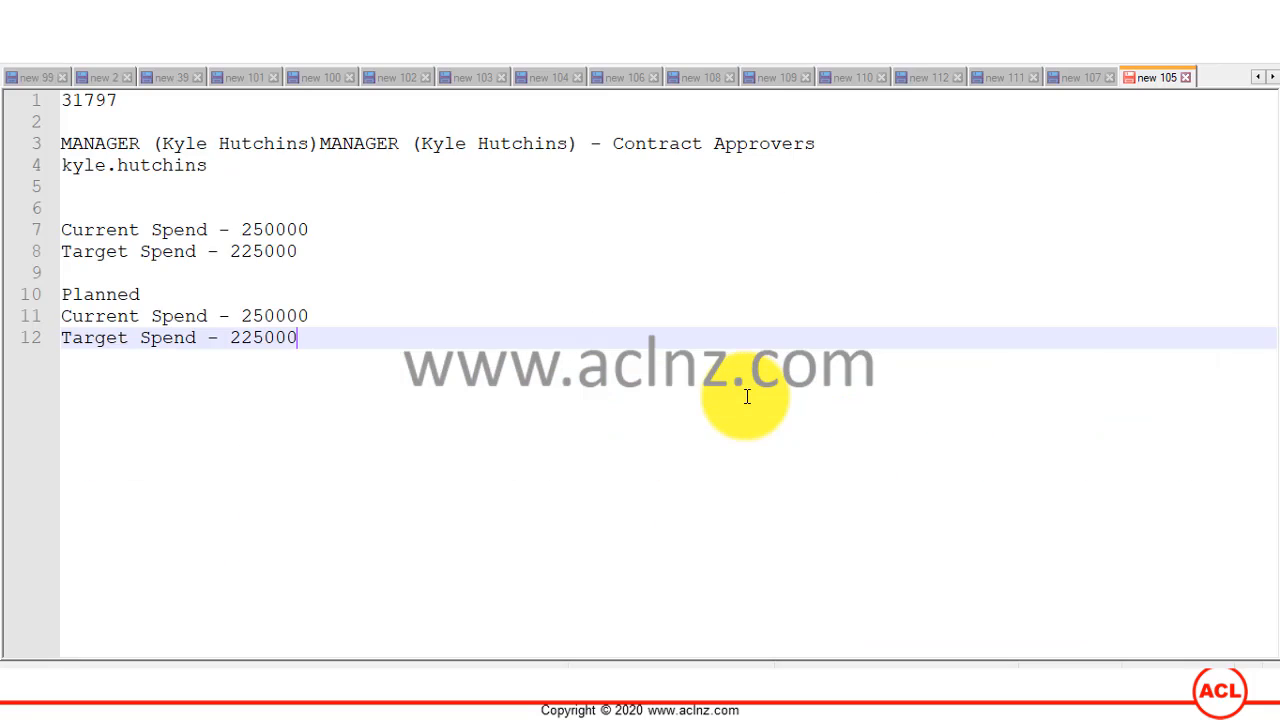
key(Up)
key(shift+Left)
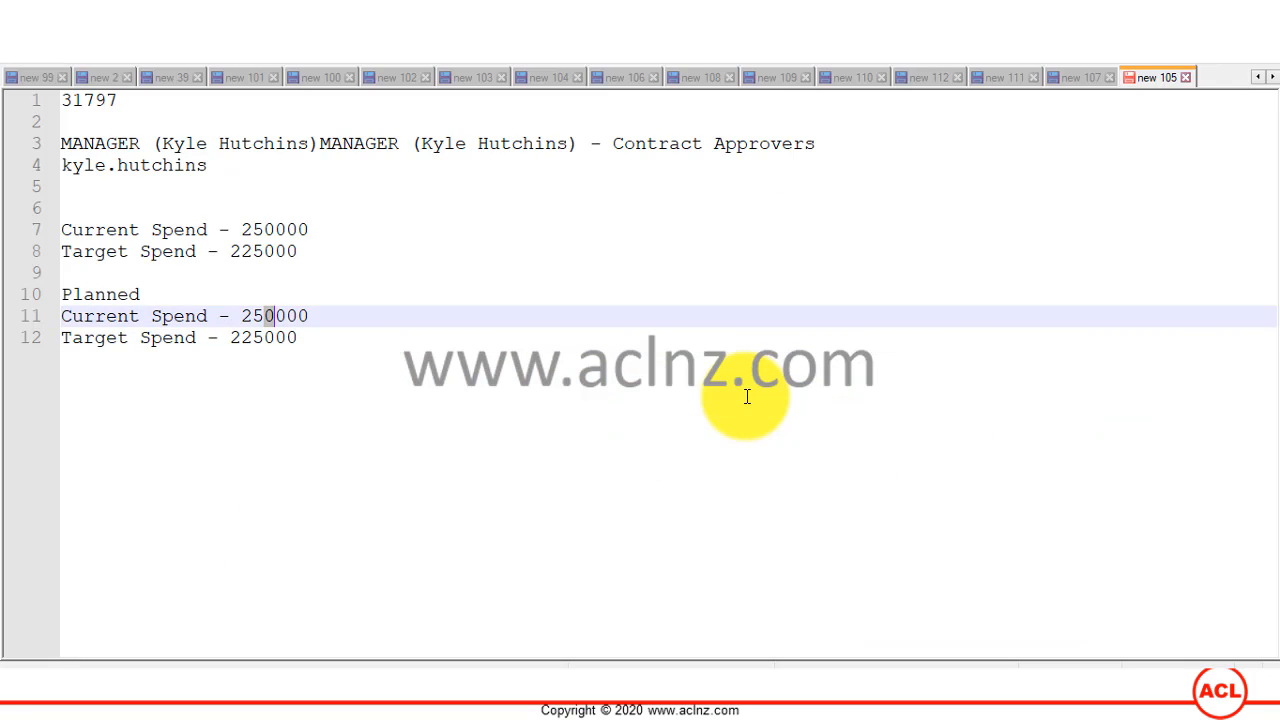
text(8)
Step: Check the planned target spend in Oracle, set the Target Spend under Planned in the note to 235000, and return to Oracle
key(Down)
key(Left)
key(alt+Tab)
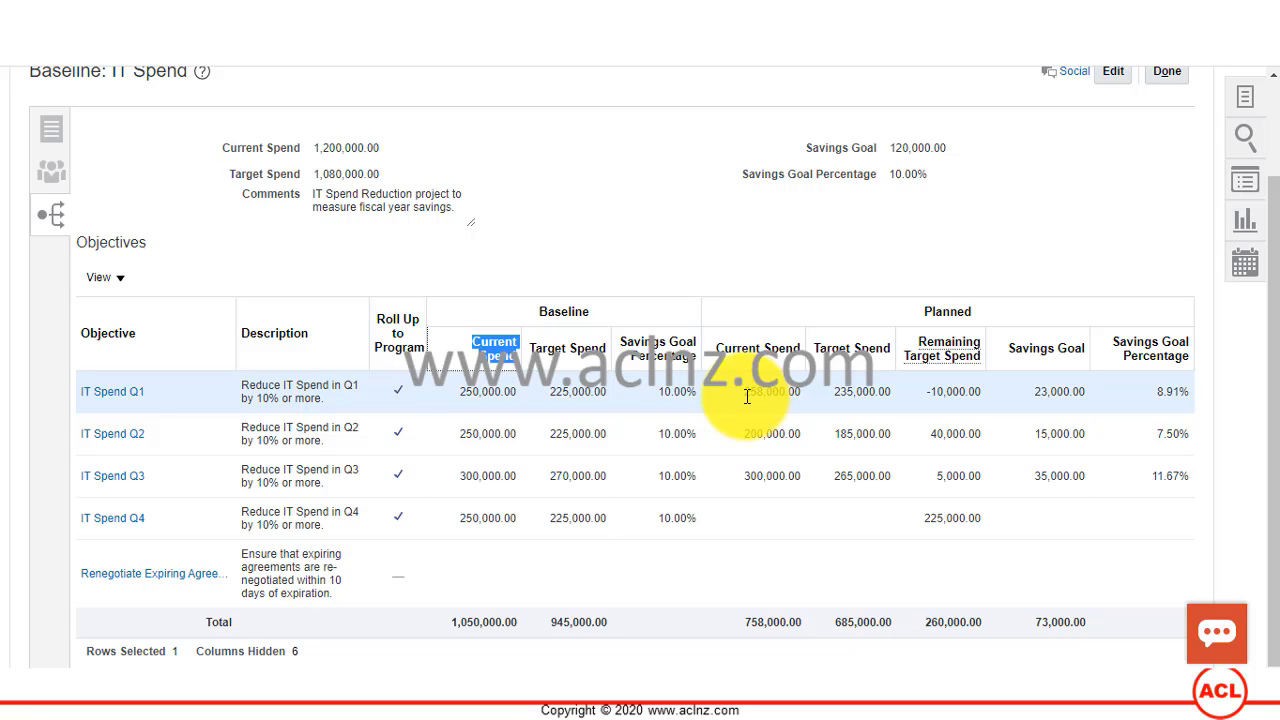
key(alt+Tab)
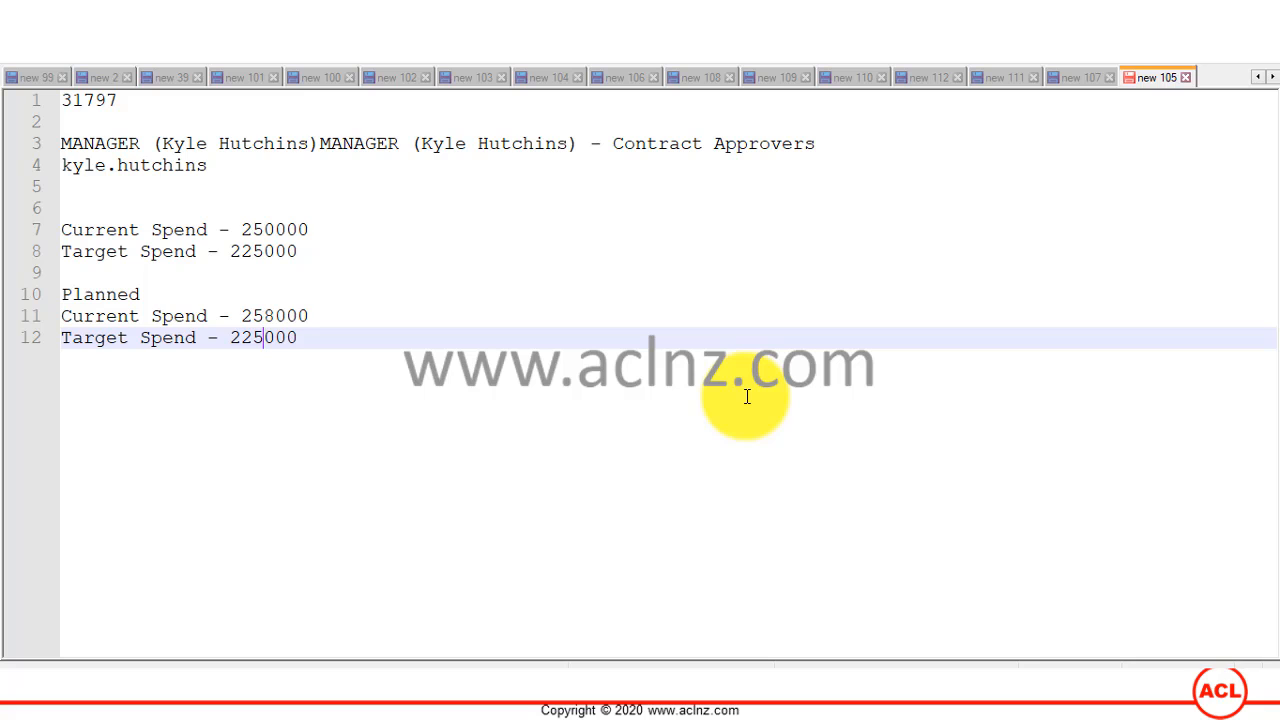
key(BackSpace)
text(3)
key(alt+Tab)
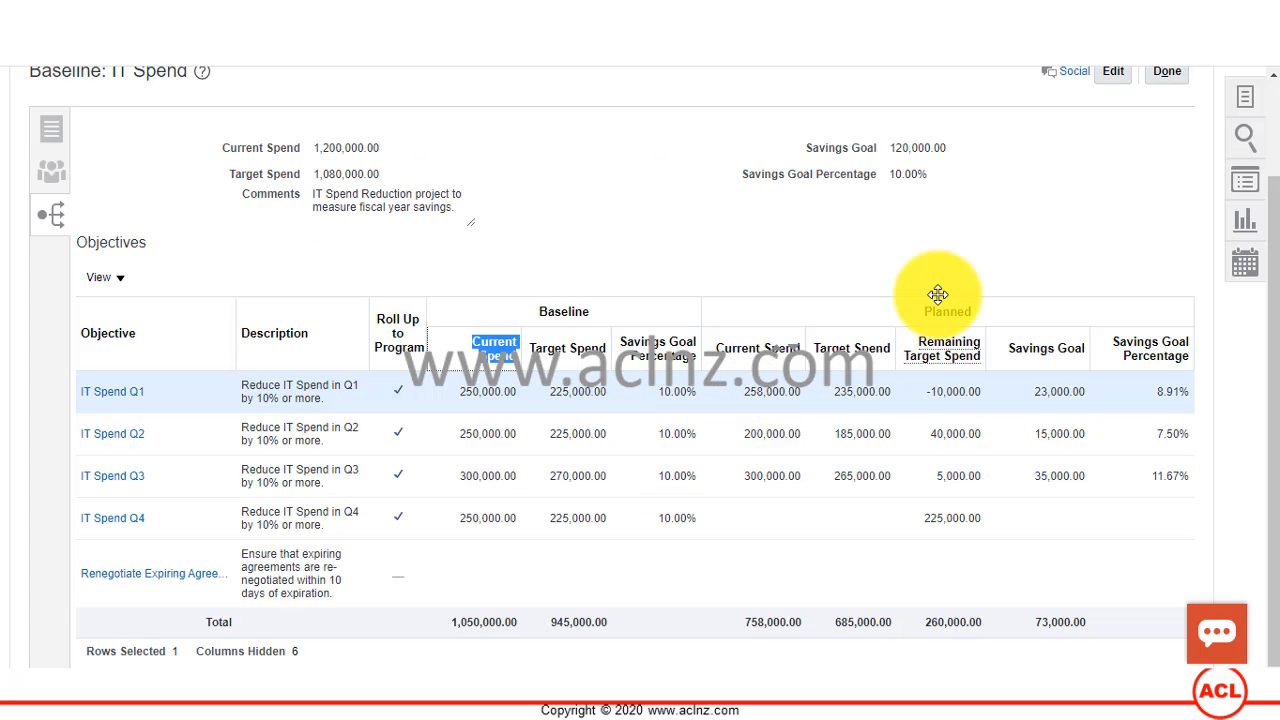
Step: Open the IT Spend Q1 objective from the program's objectives table
click(636, 241)
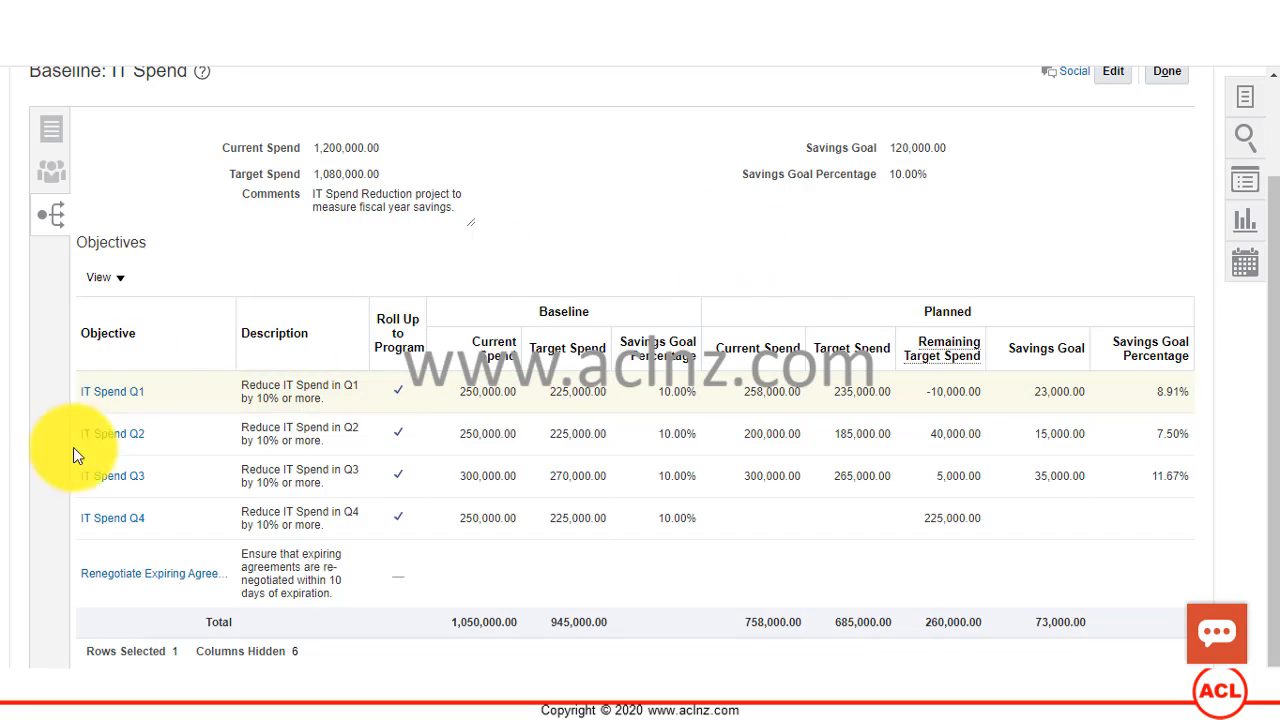
click(110, 399)
click(107, 391)
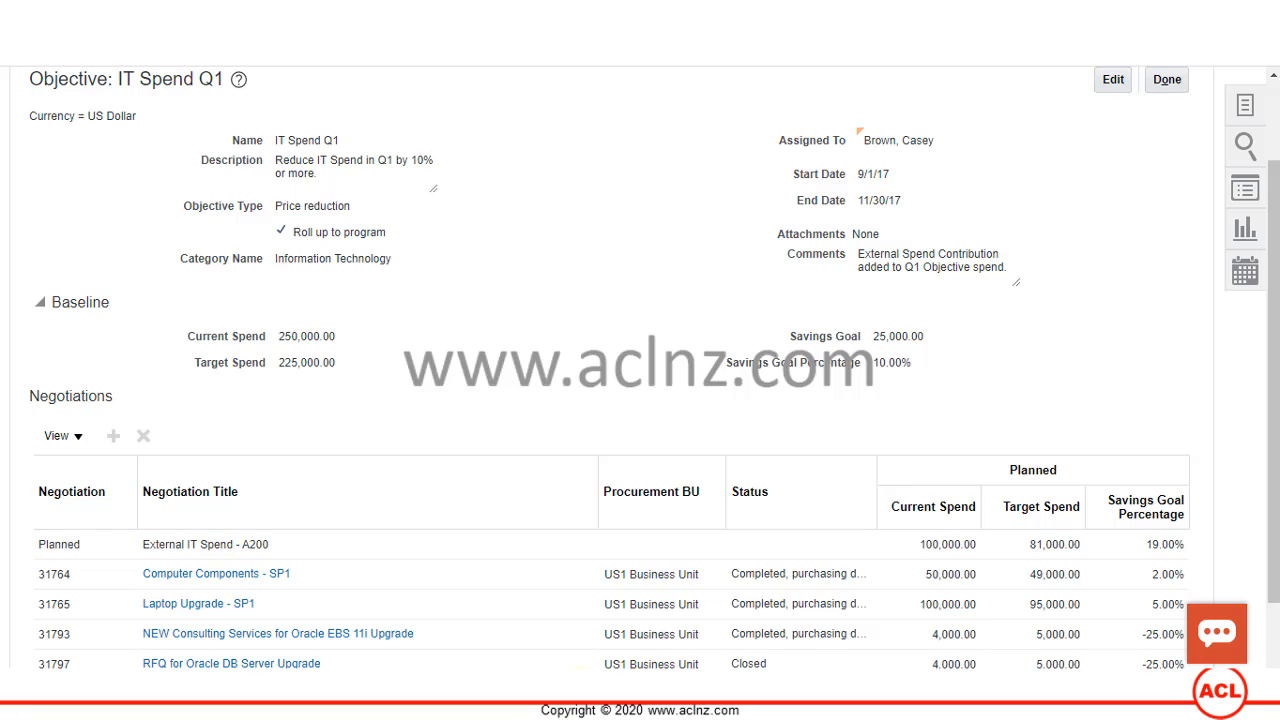
Step: Add a "Baseline" heading above the first Current Spend line in the Notepad++ note and return to Oracle
click(590, 700)
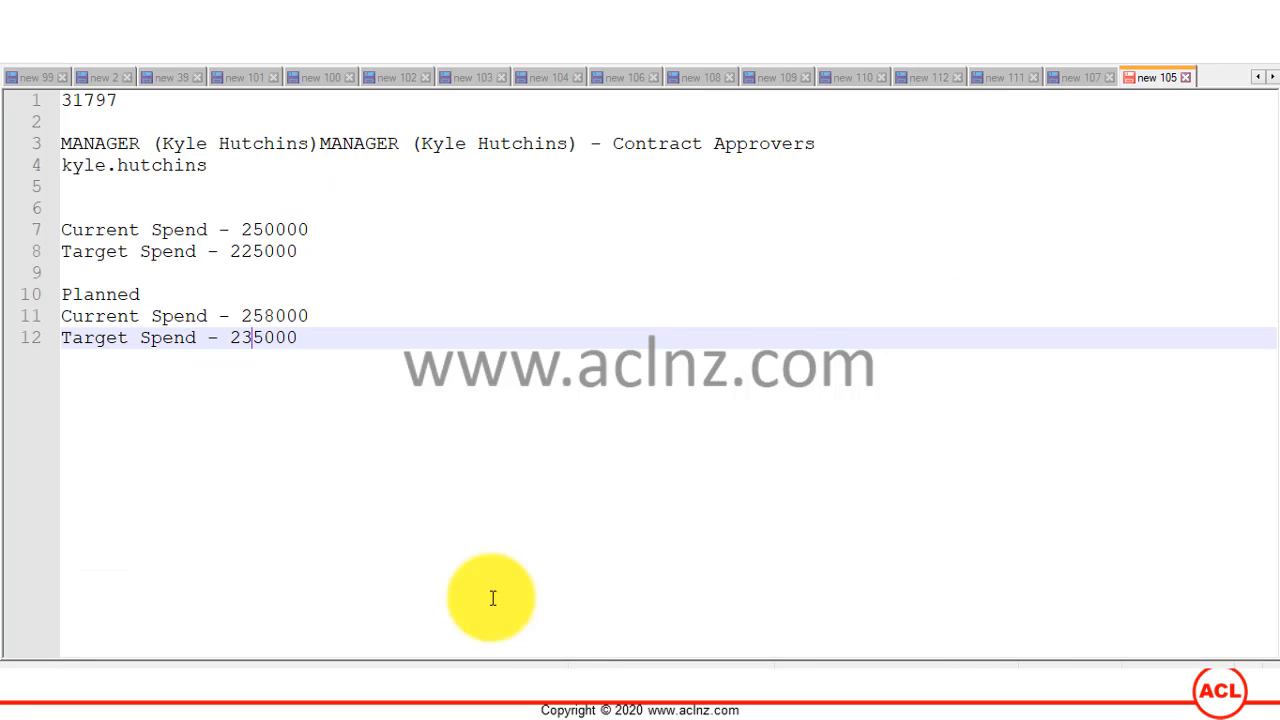
click(211, 216)
text(Baseline)
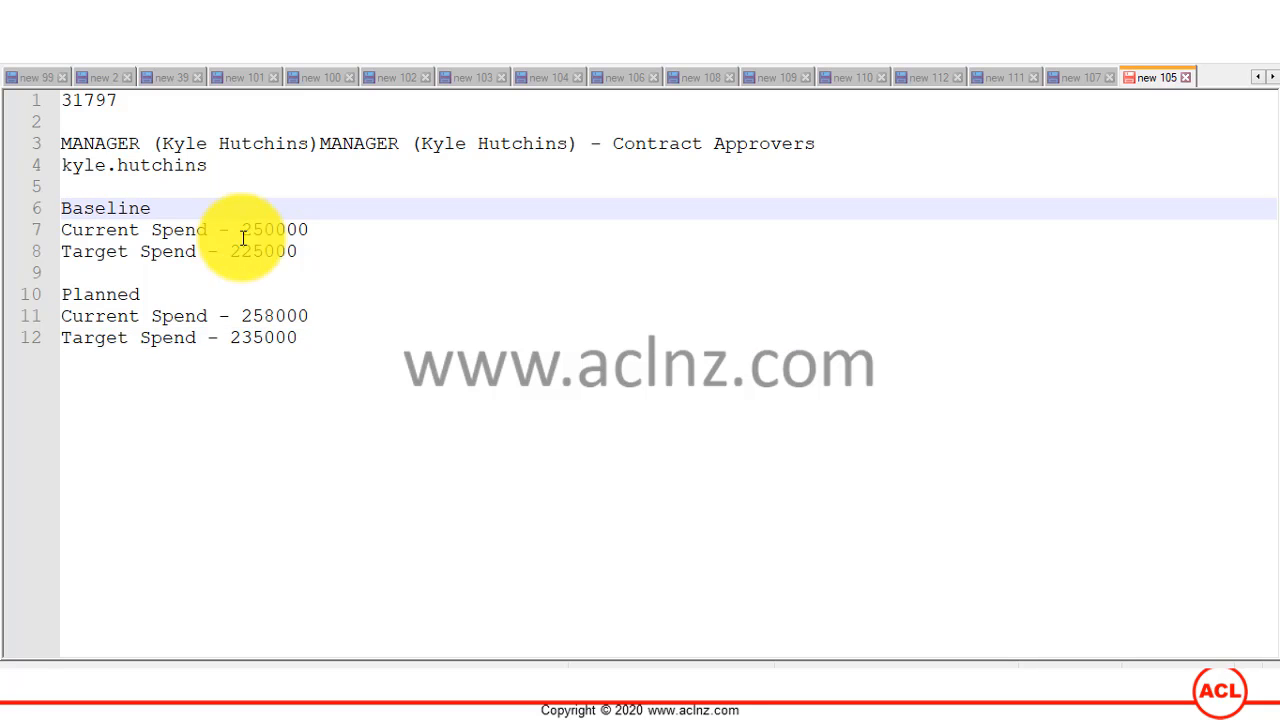
key(alt+Tab)
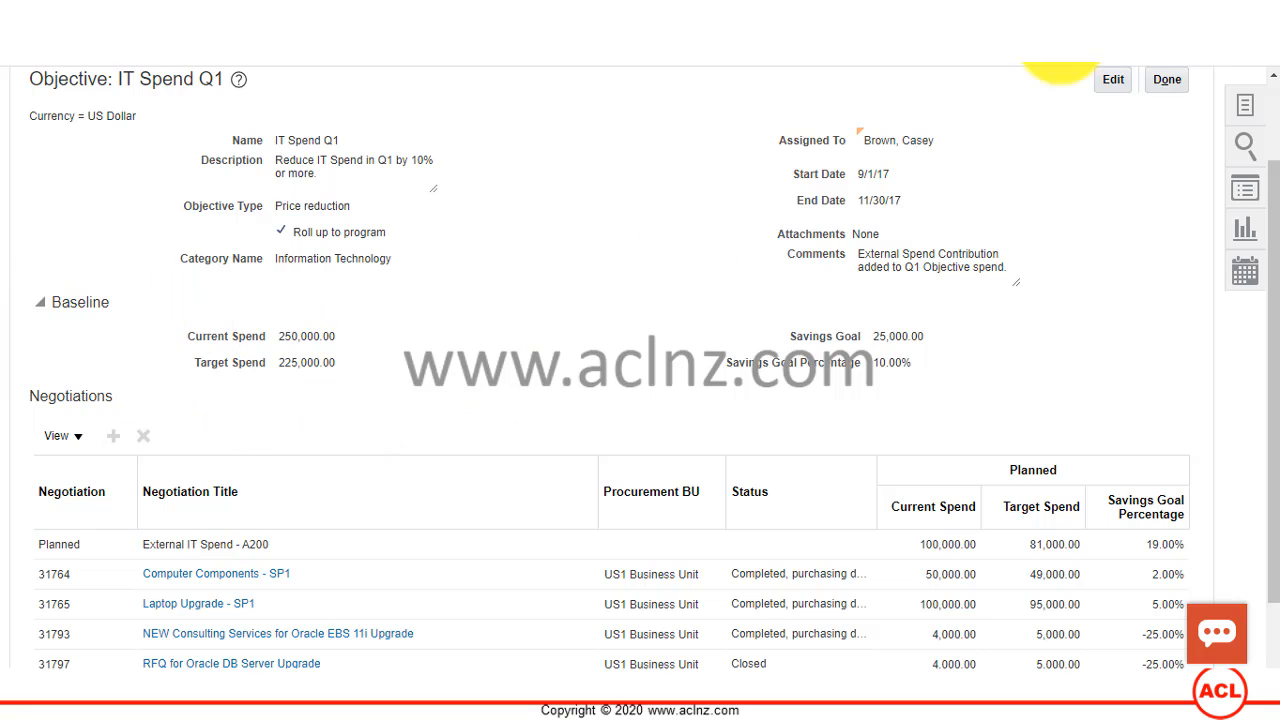
Step: Open IT Spend Q1 for editing and examine its baseline spend, savings goal percentage and linked negotiations
click(1114, 82)
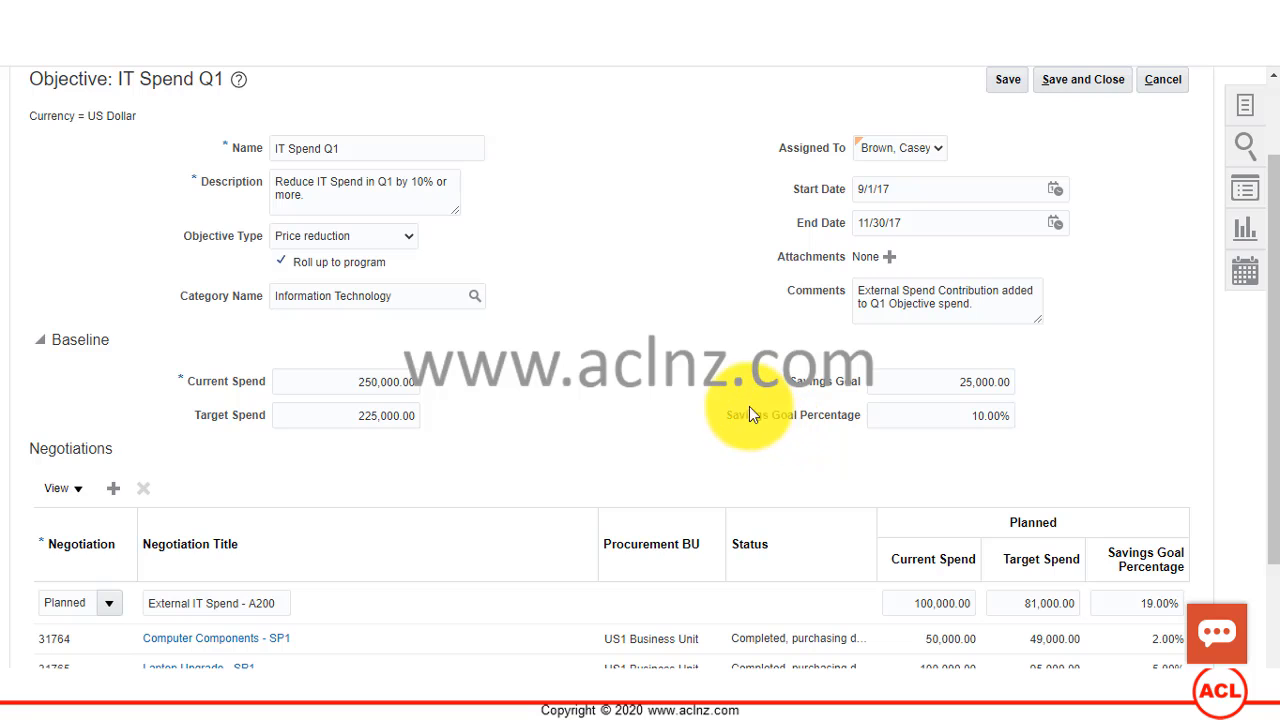
scroll(735, 388, down, 2)
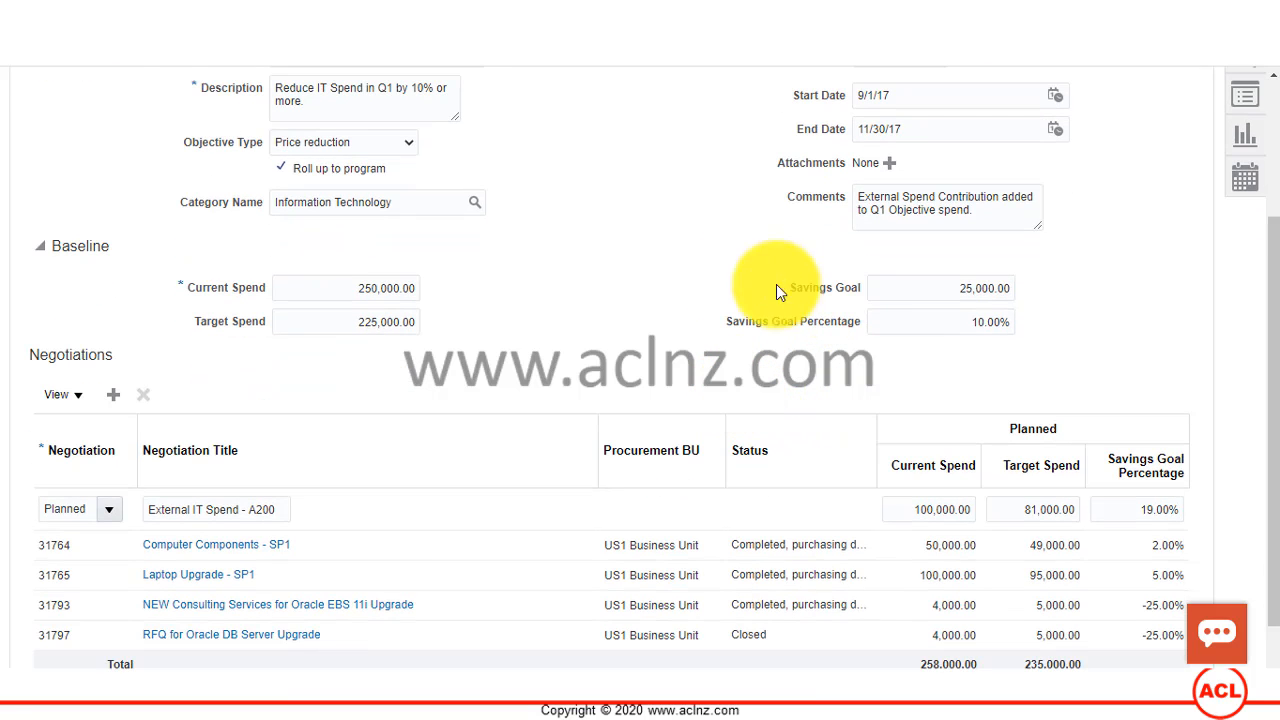
click(920, 322)
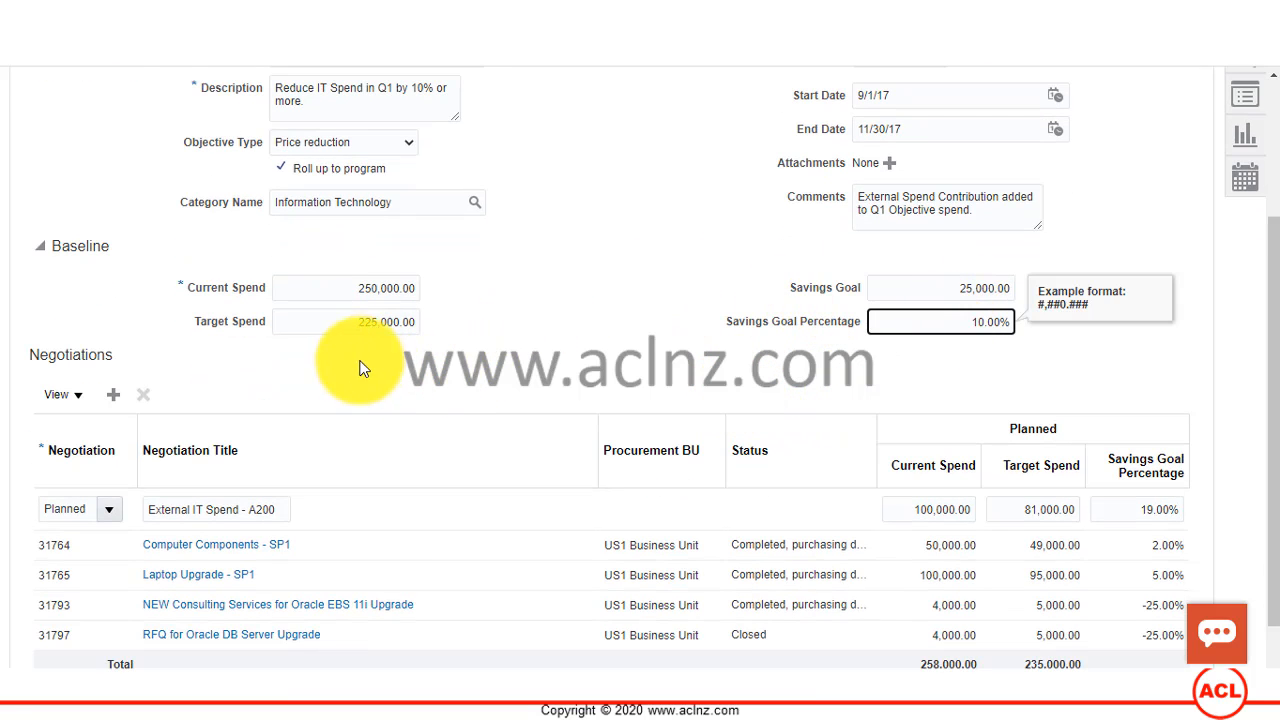
click(357, 320)
click(353, 288)
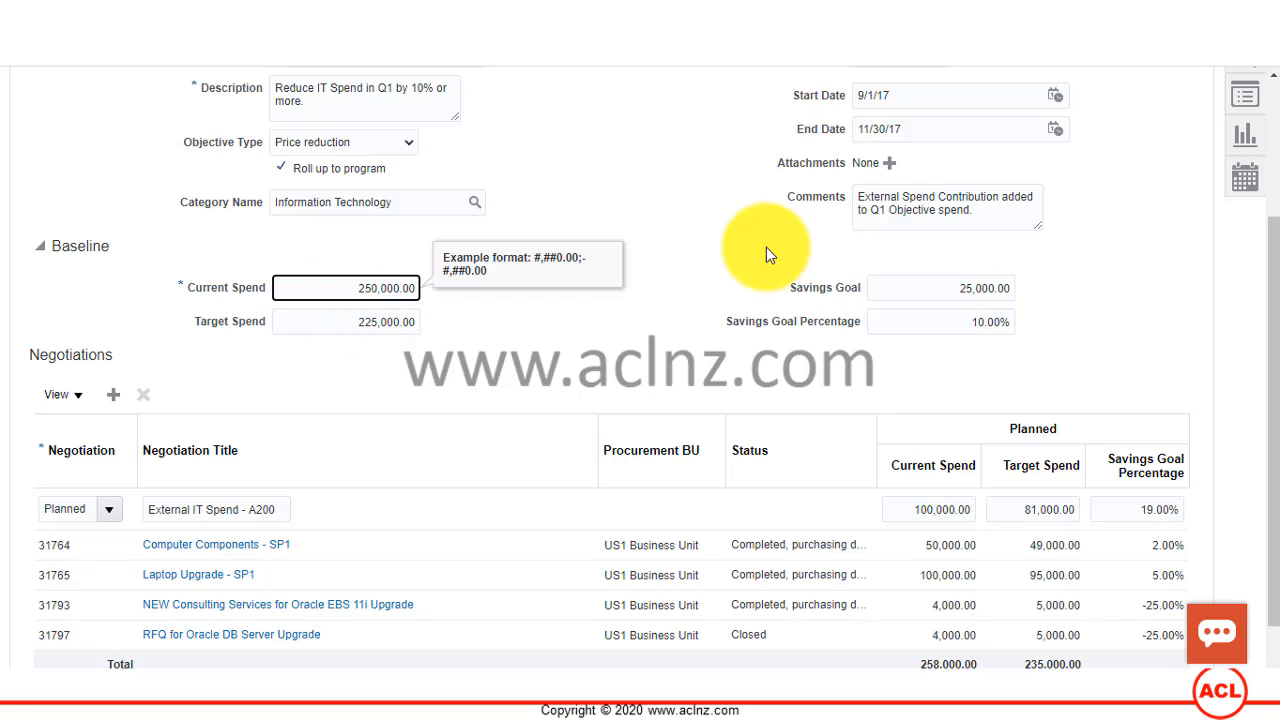
scroll(879, 320, down, 1)
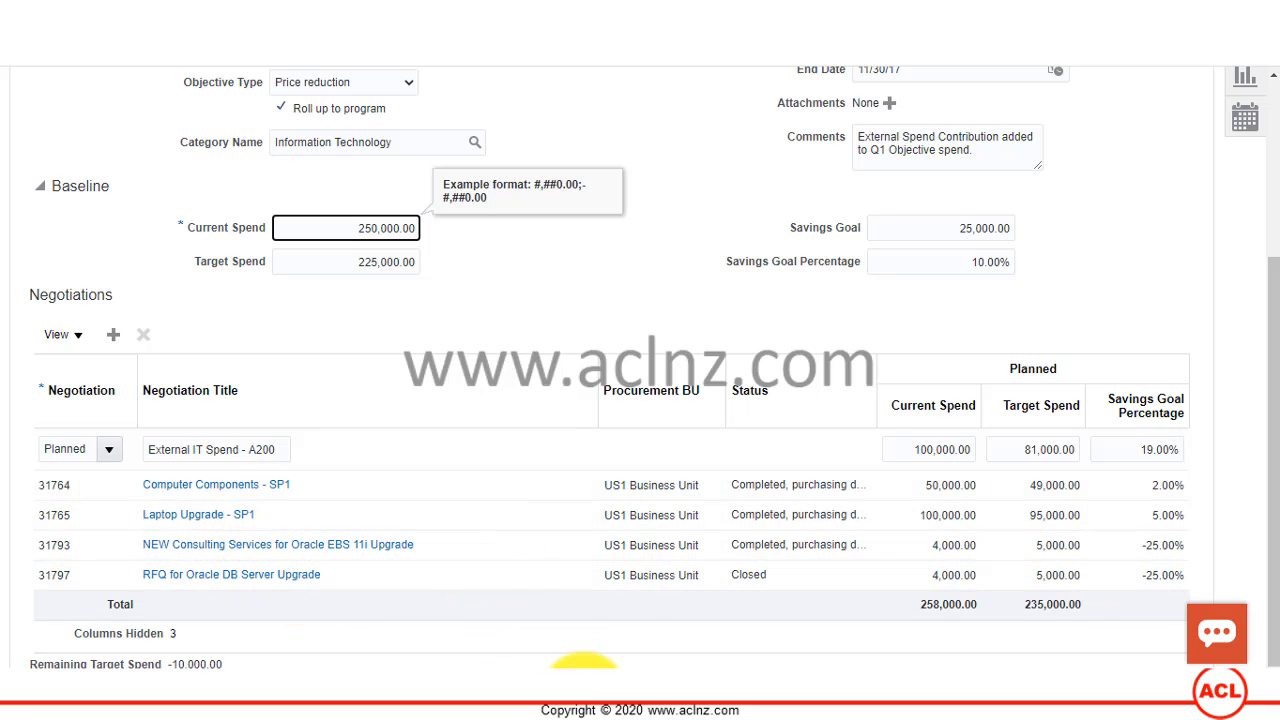
Step: Review the planned current and target spend in the Notepad++ note and return to the objective in Oracle
click(585, 695)
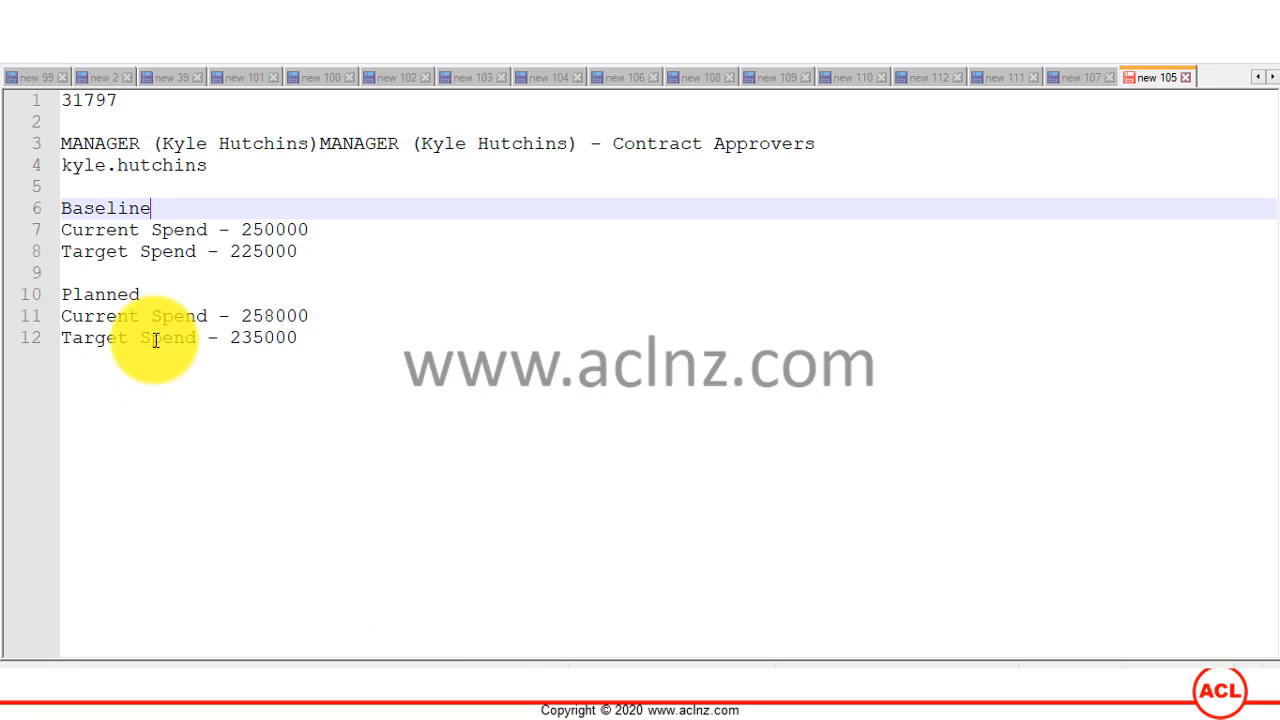
drag(240, 316, 317, 306)
click(233, 337)
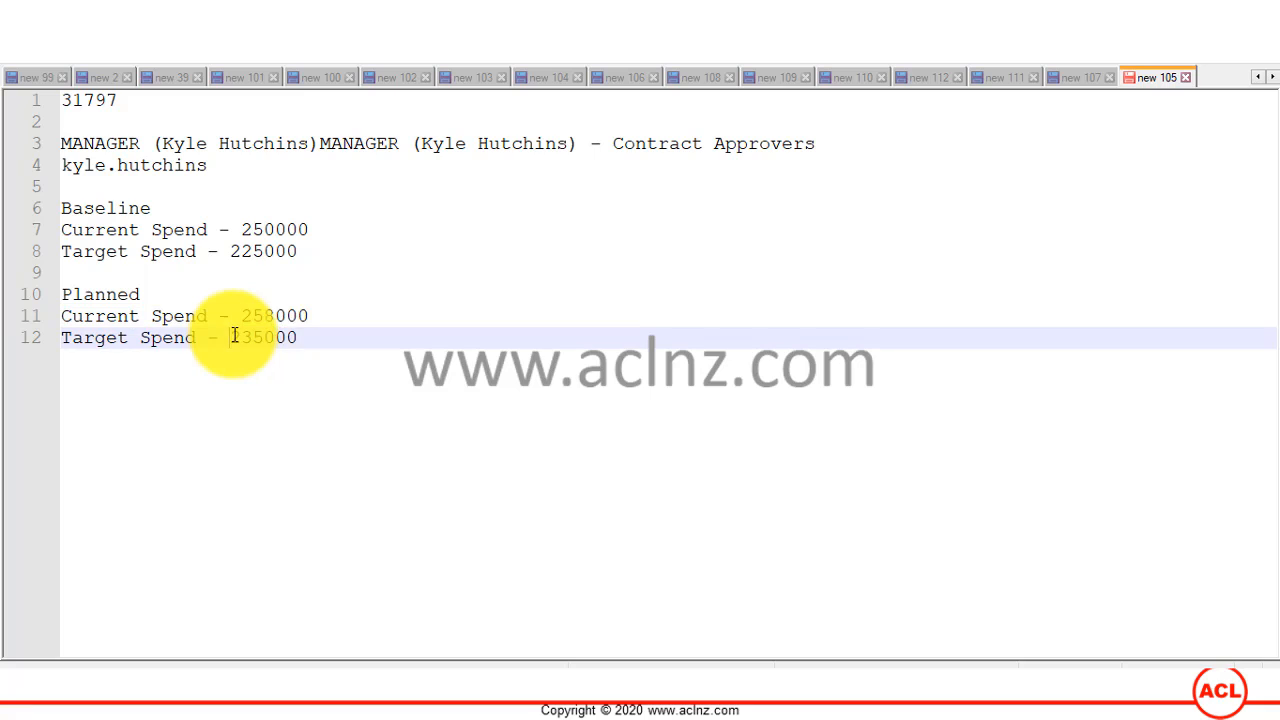
drag(233, 337, 311, 336)
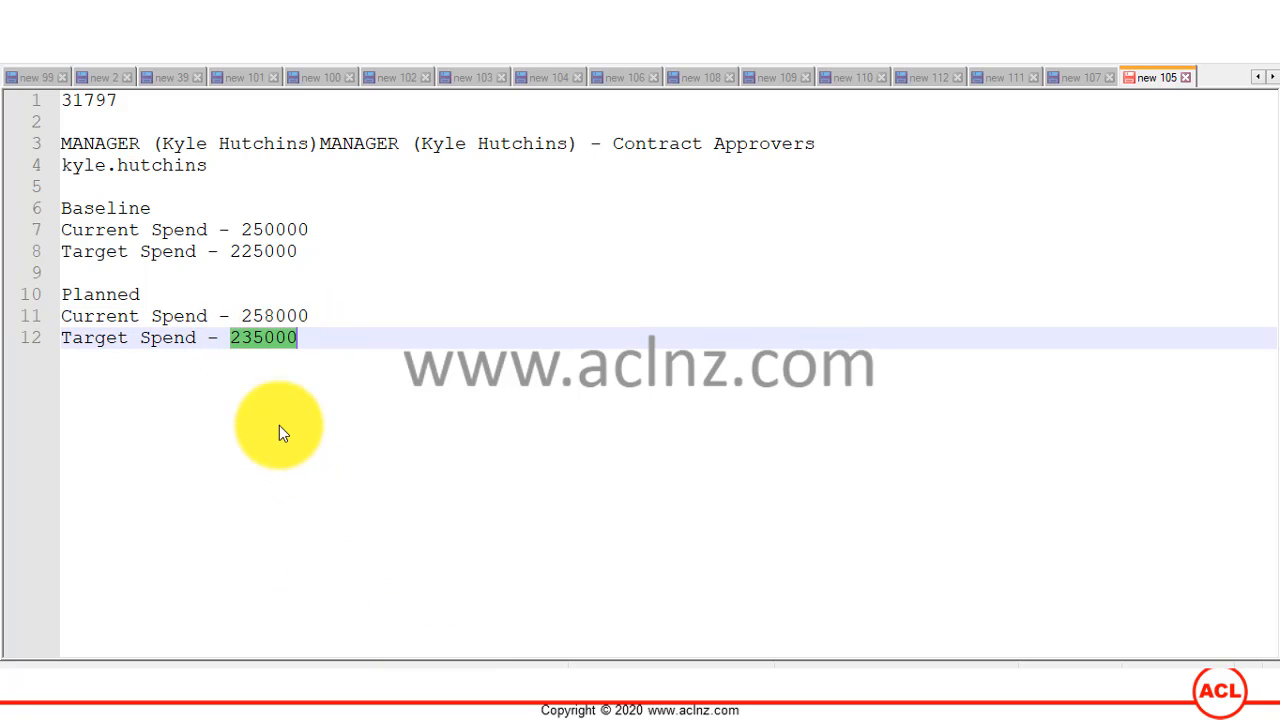
click(523, 694)
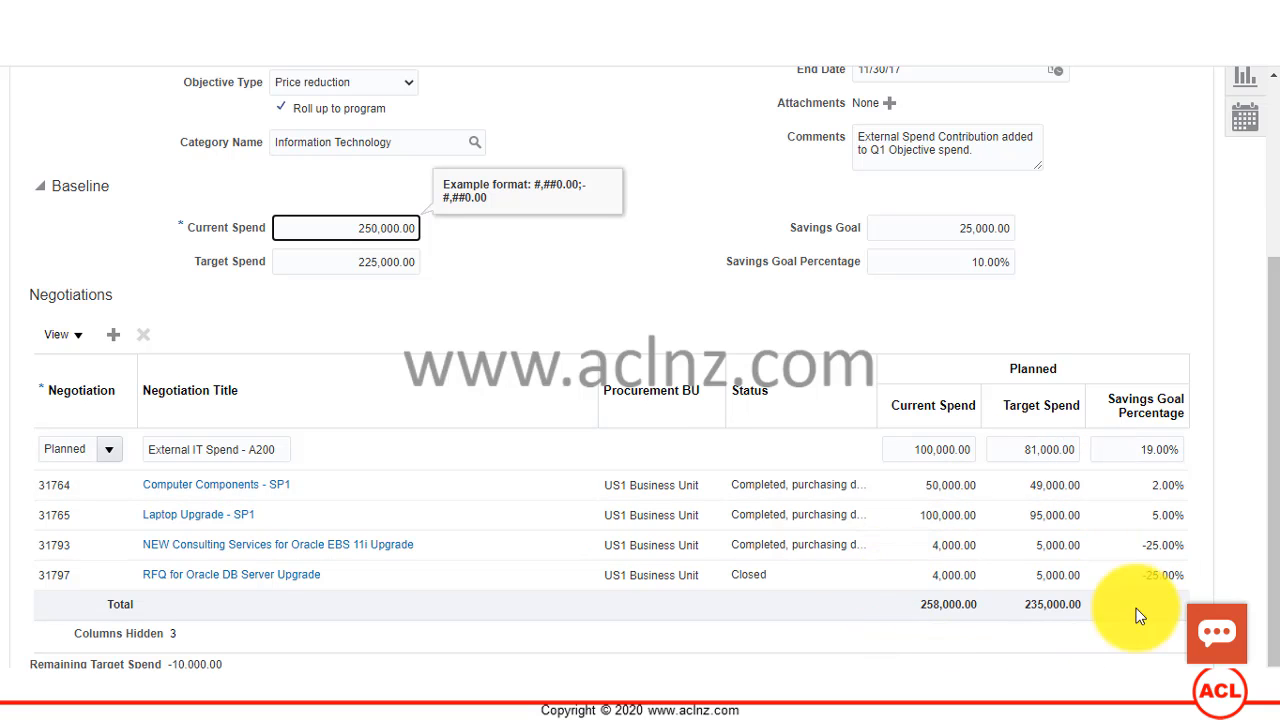
Step: Compare the negotiations' planned spend with the objective's baseline and cancel editing to return to the IT Spend program
scroll(1028, 530, up, 1)
scroll(1028, 529, up, 1)
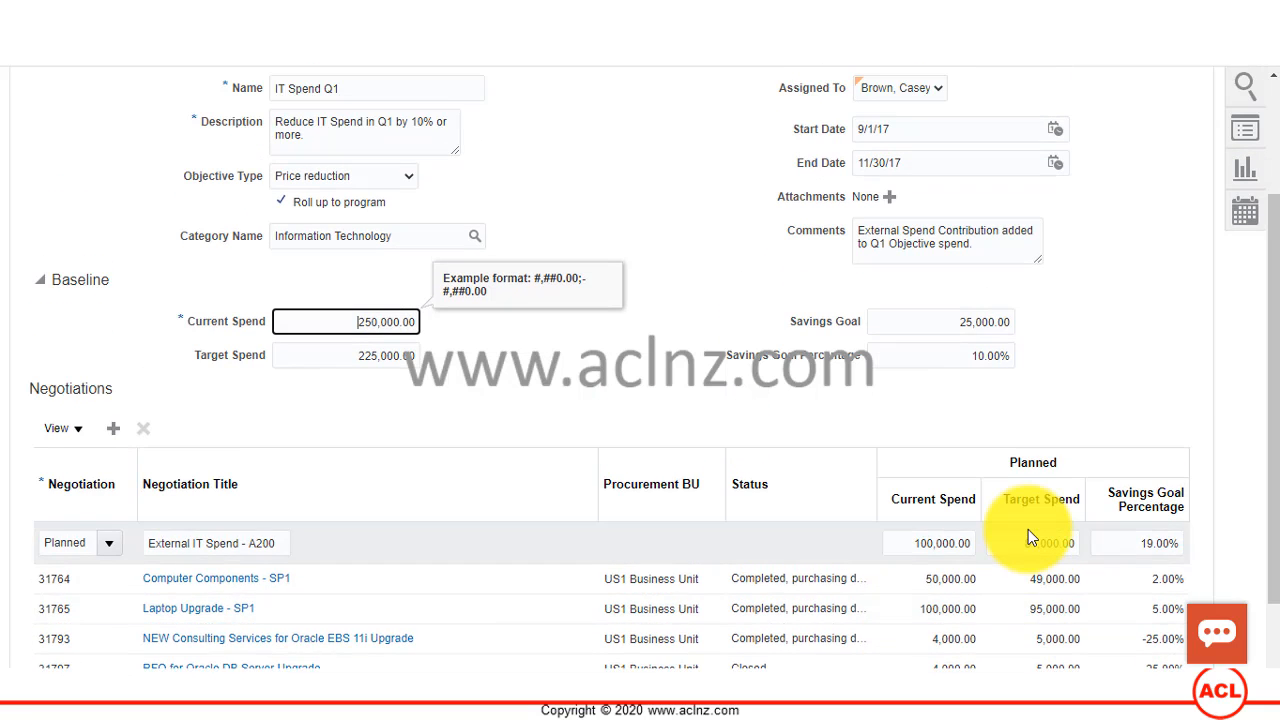
scroll(1040, 535, up, 2)
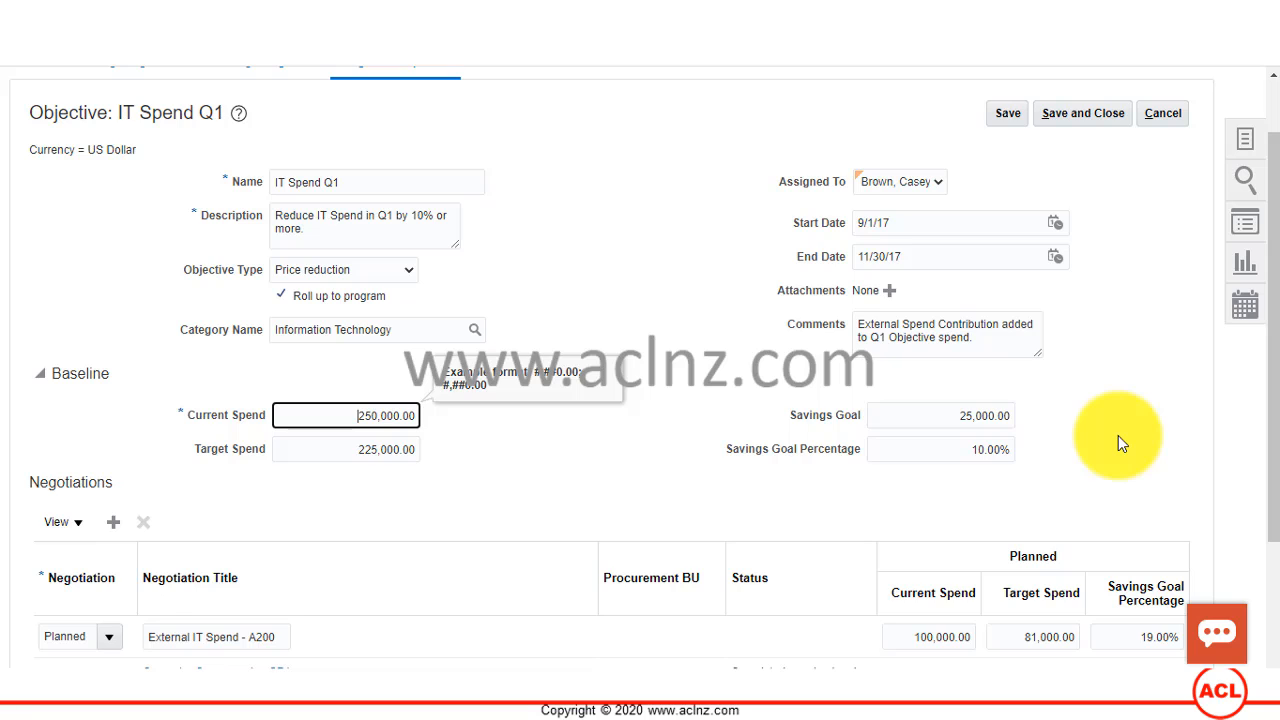
scroll(1118, 435, down, 2)
scroll(1114, 400, down, 2)
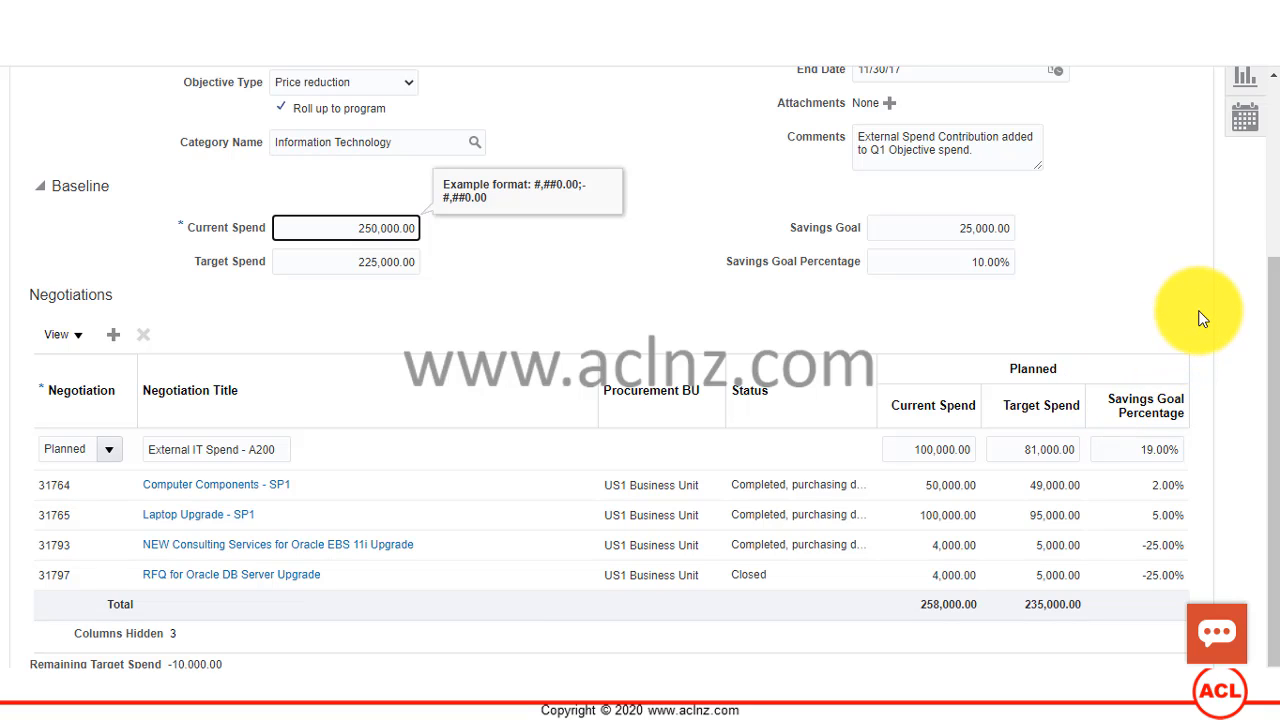
scroll(1202, 318, up, 2)
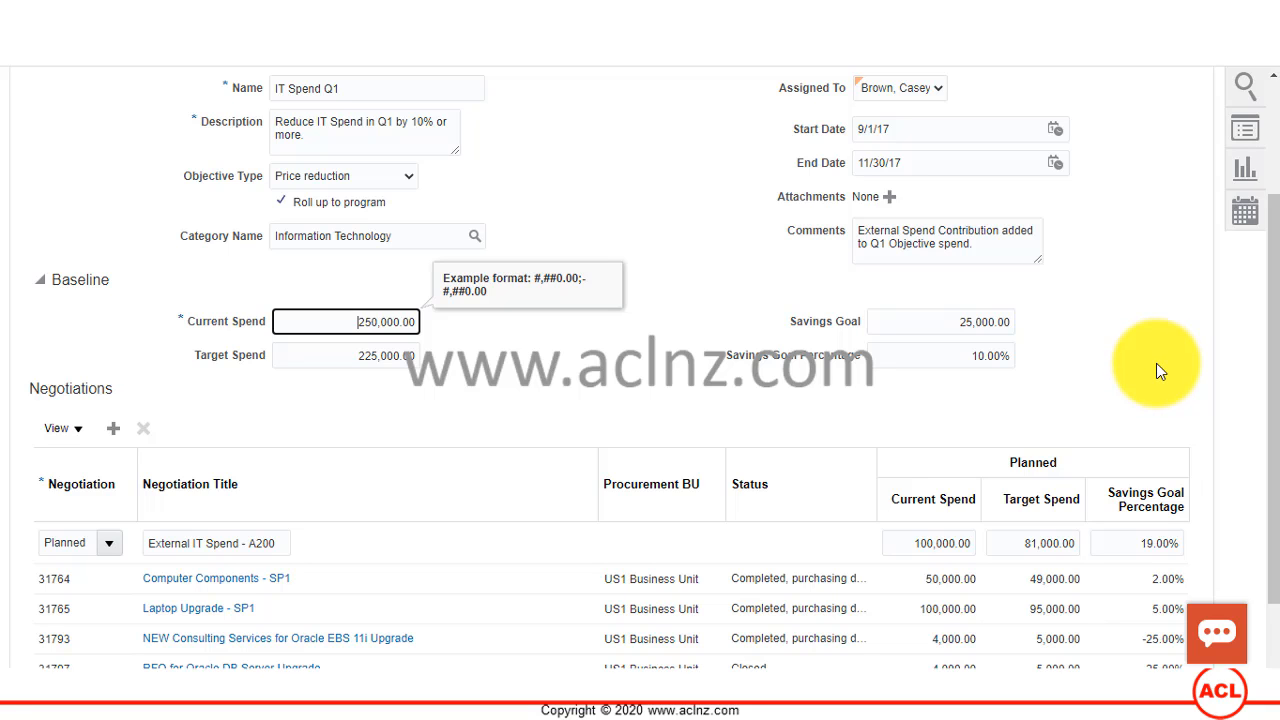
scroll(1156, 363, up, 3)
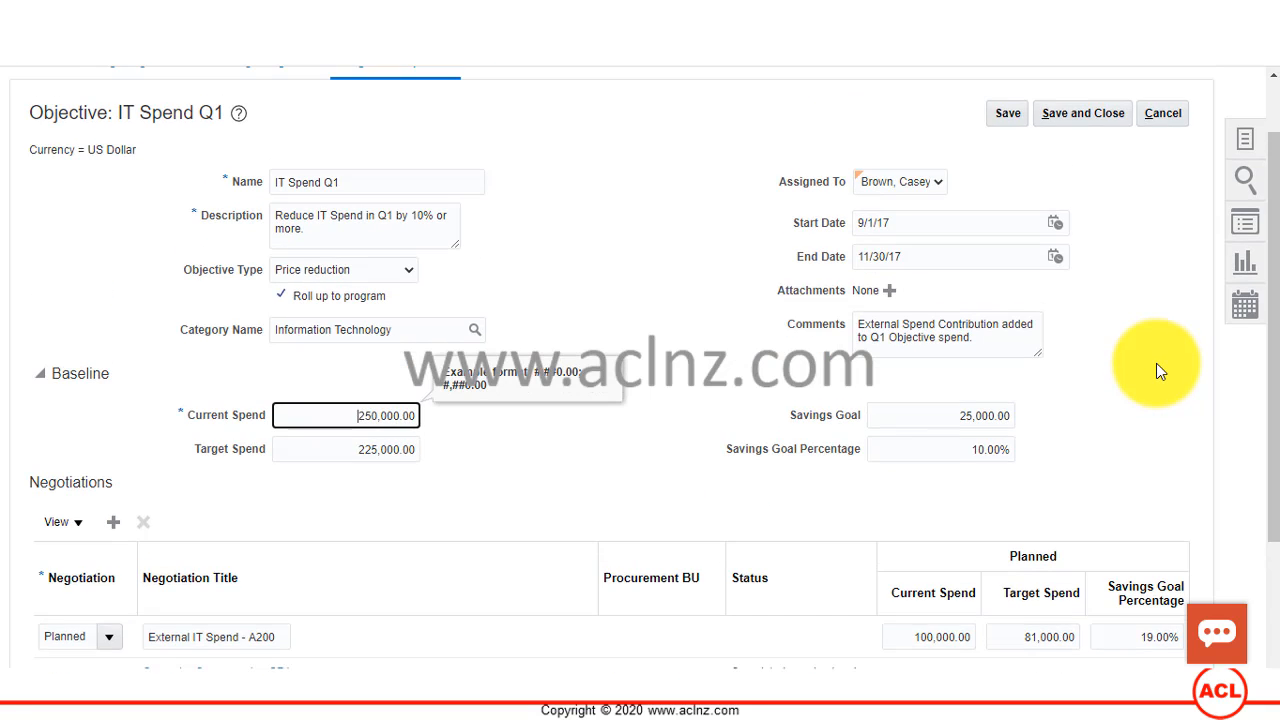
click(1152, 190)
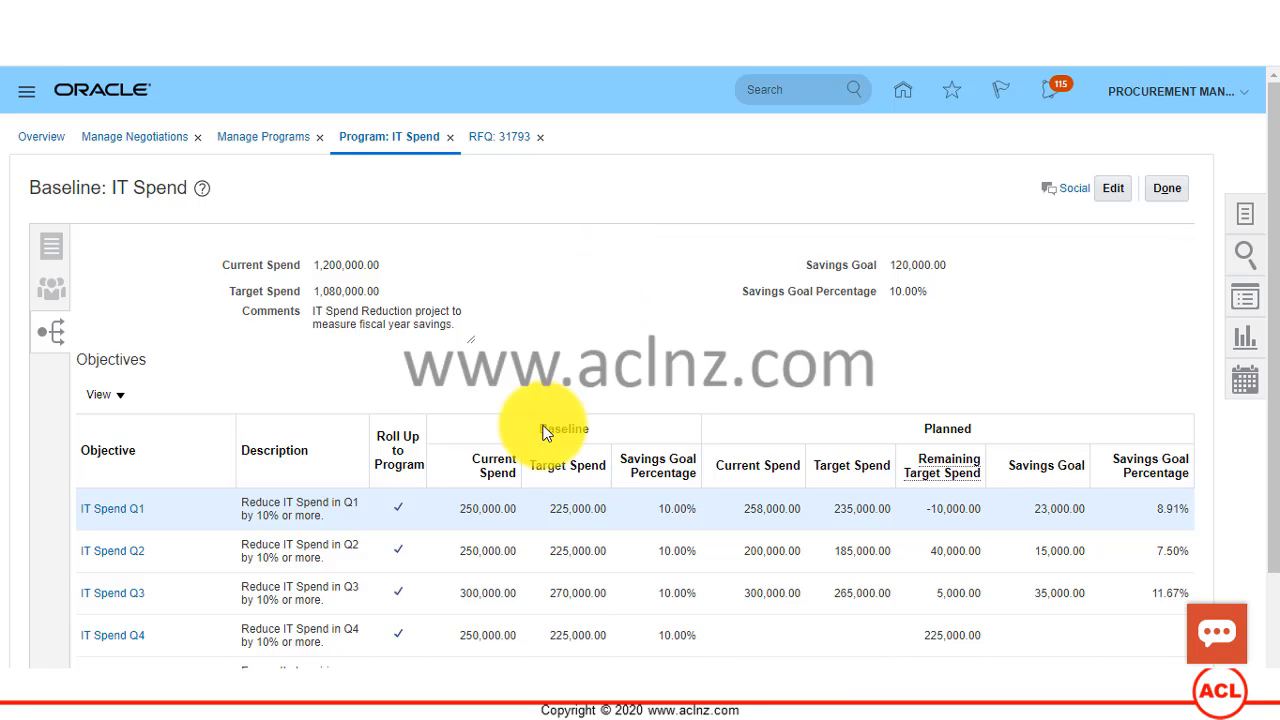
Step: Switch to the PowerPoint slide show and review the Create and Manage Programs slide on tracking status and rolling up awarded amounts
mouse_move(630, 662)
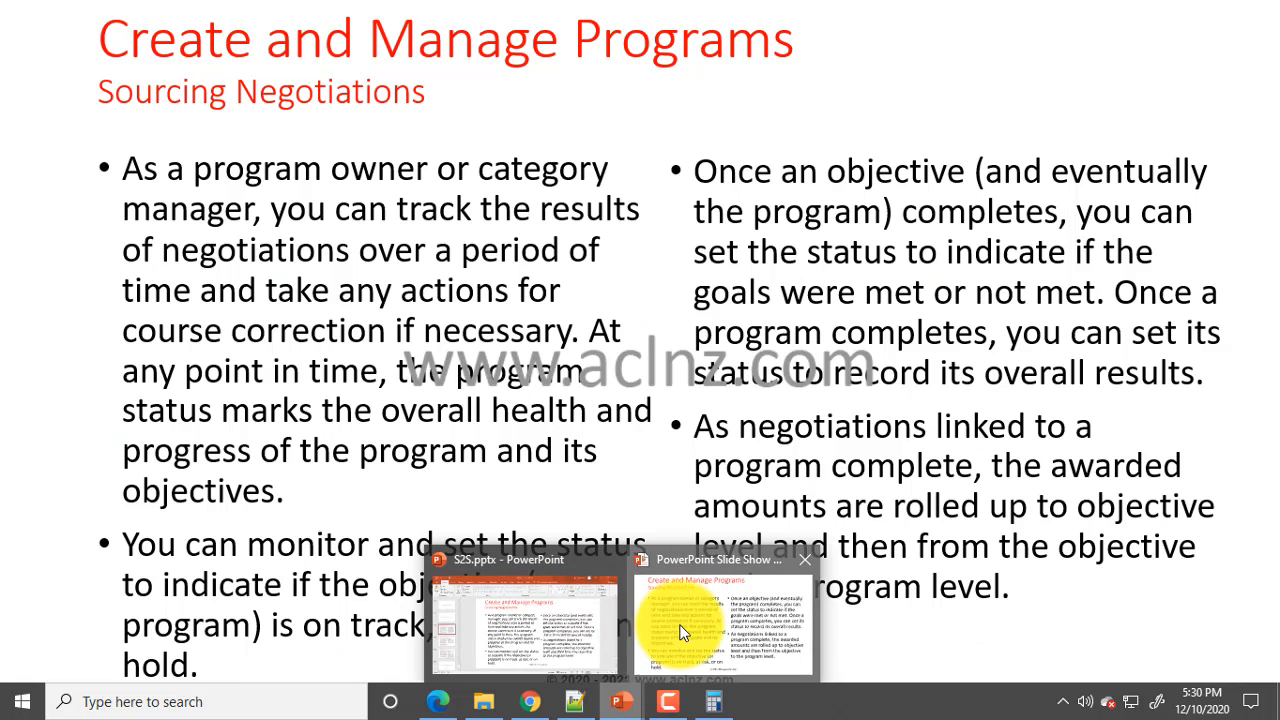
click(680, 630)
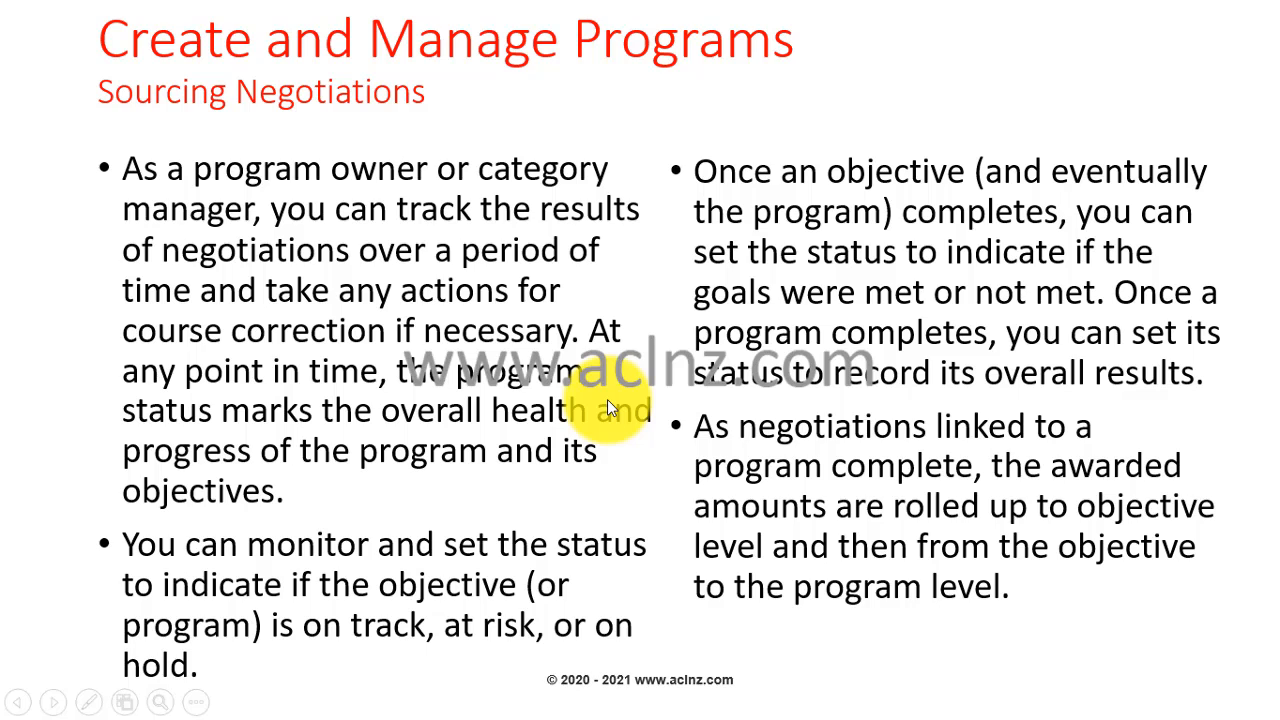
key(Left)
key(Right)
key(Right)
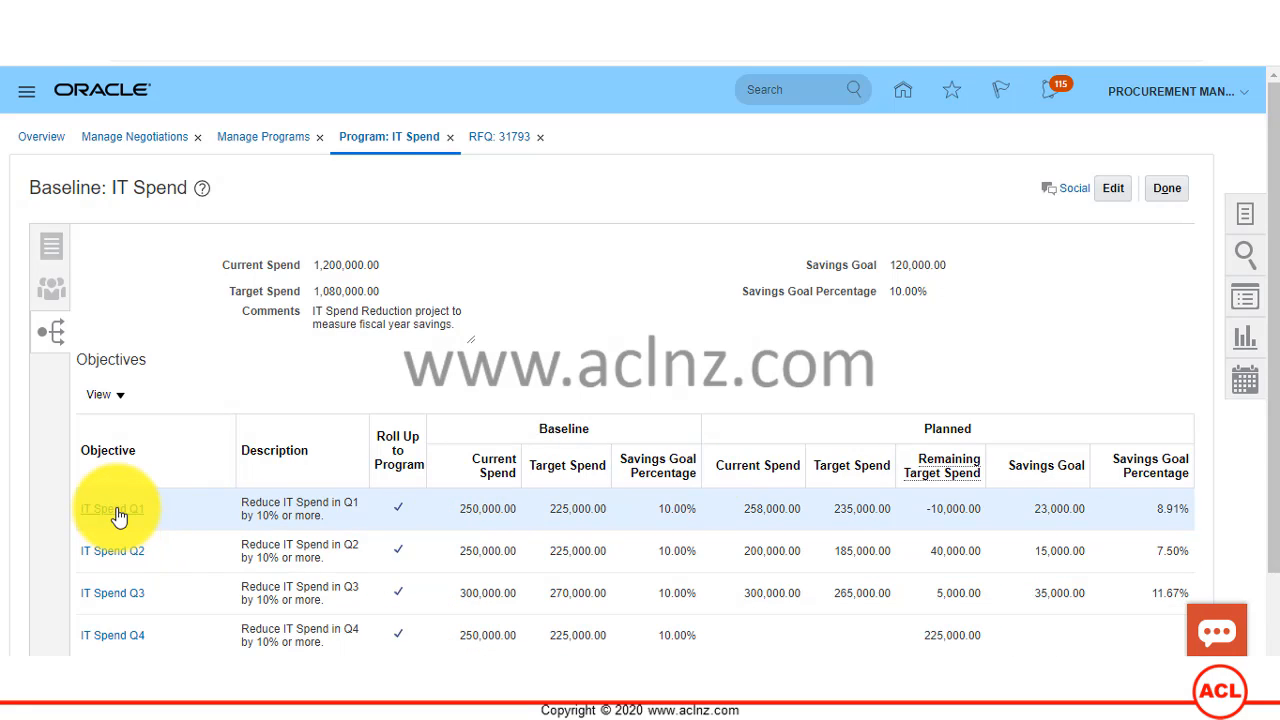
Step: Reopen the IT Spend Q1 objective in Oracle to review its baseline and linked negotiations, and return to the program
click(118, 512)
scroll(660, 430, down, 3)
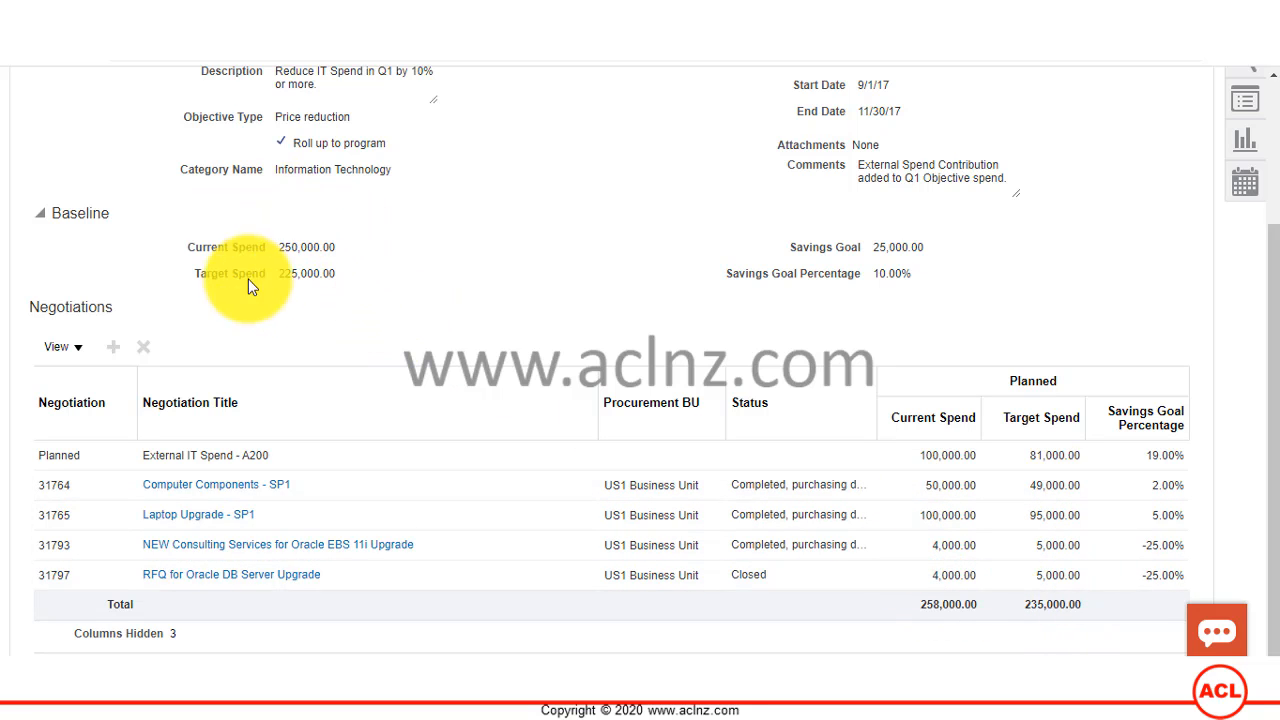
scroll(829, 366, up, 3)
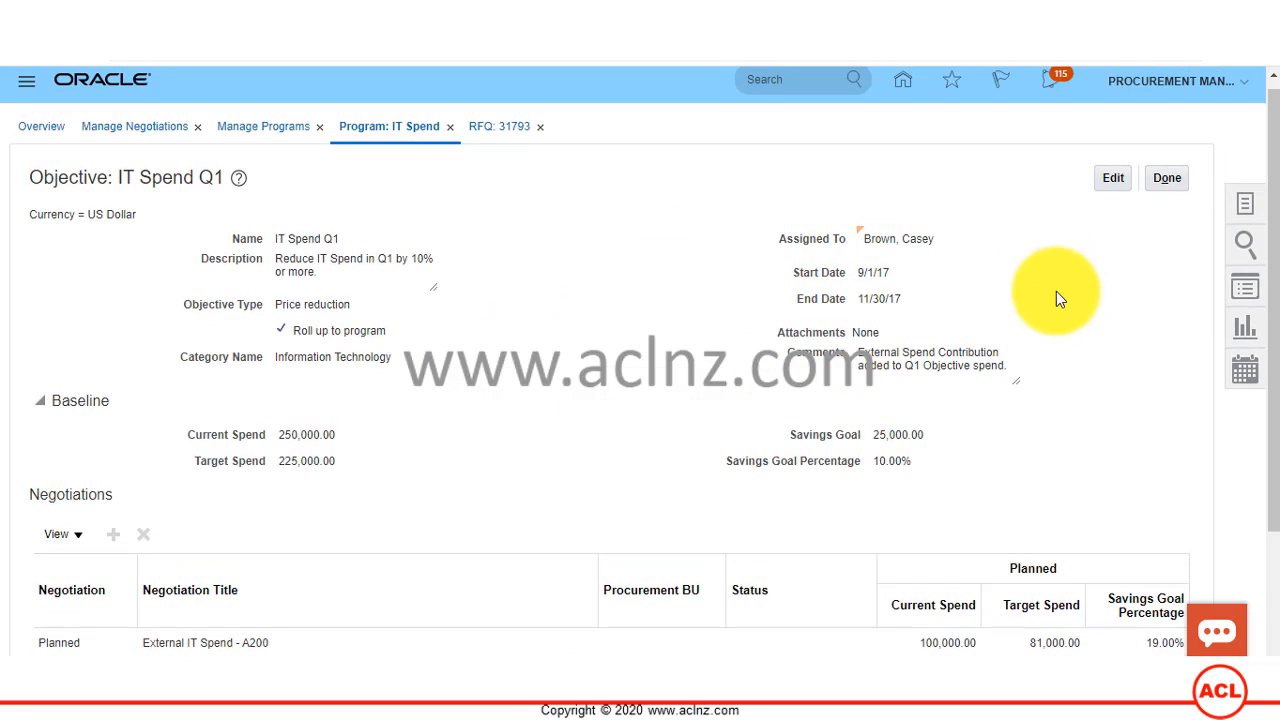
click(1177, 179)
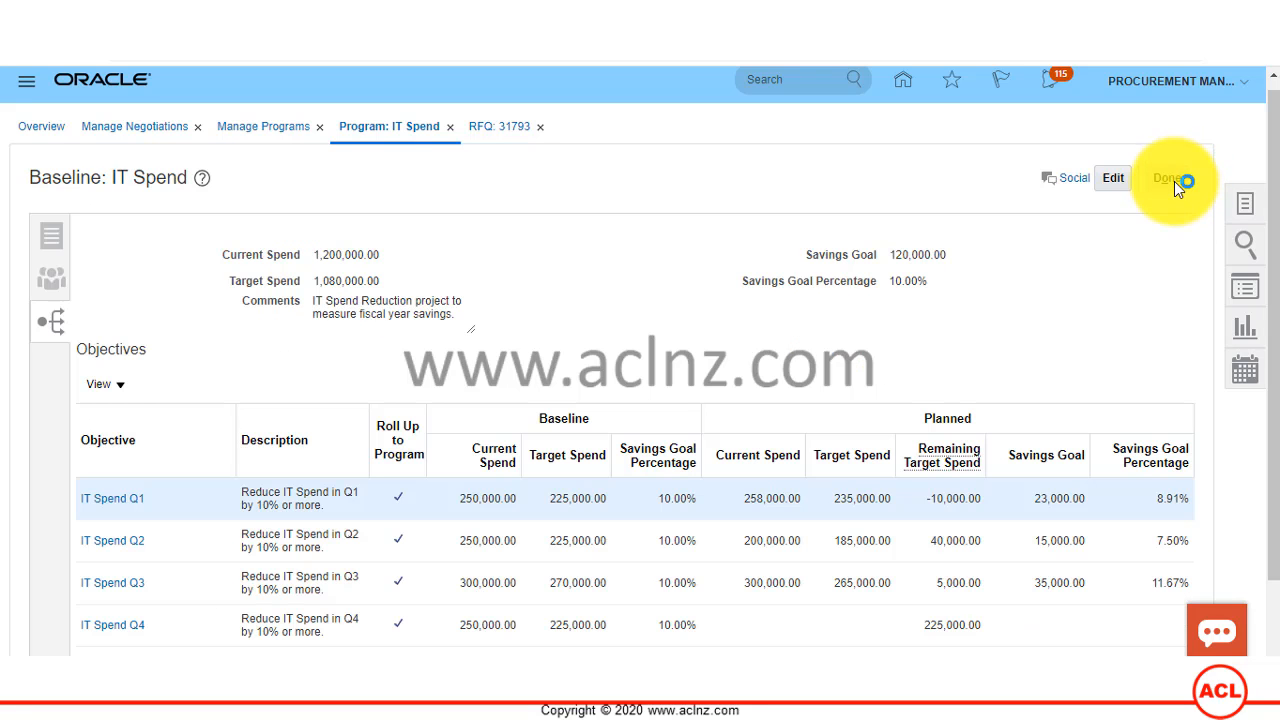
Step: Review the IT Spend program's objectives, open its baseline for editing, and check the program's current and target spend
scroll(1079, 465, down, 2)
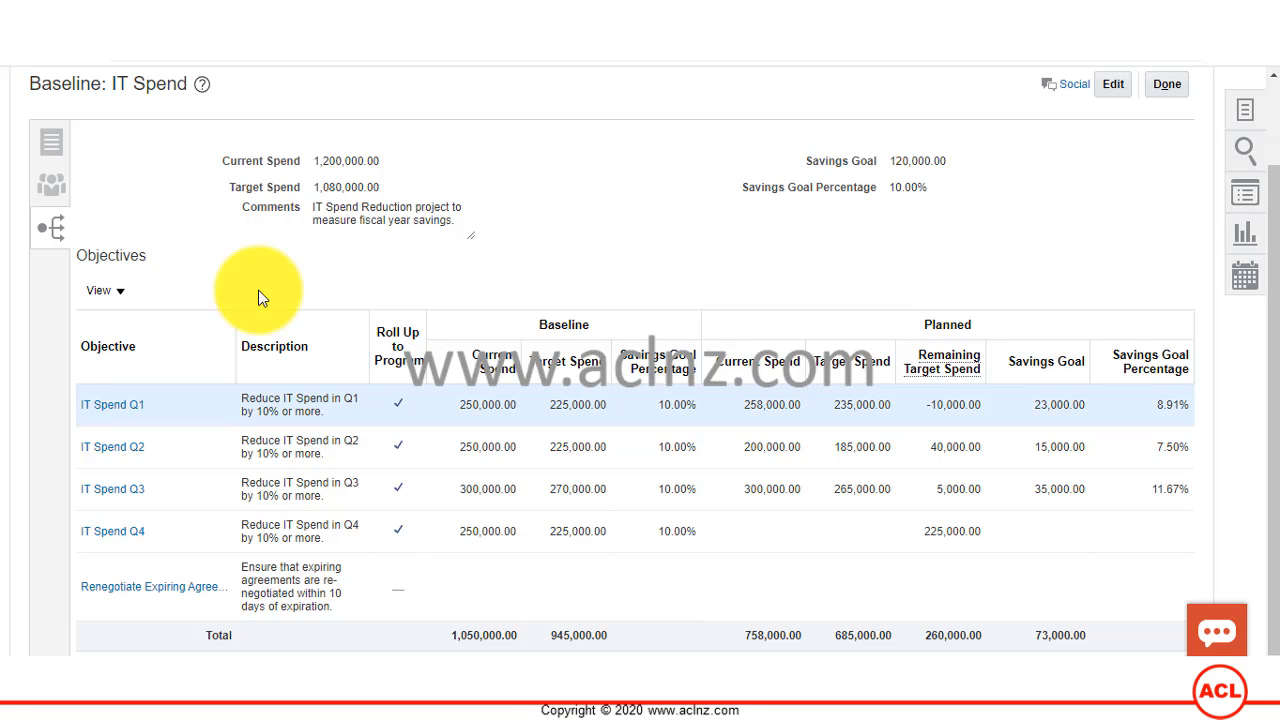
scroll(258, 290, up, 1)
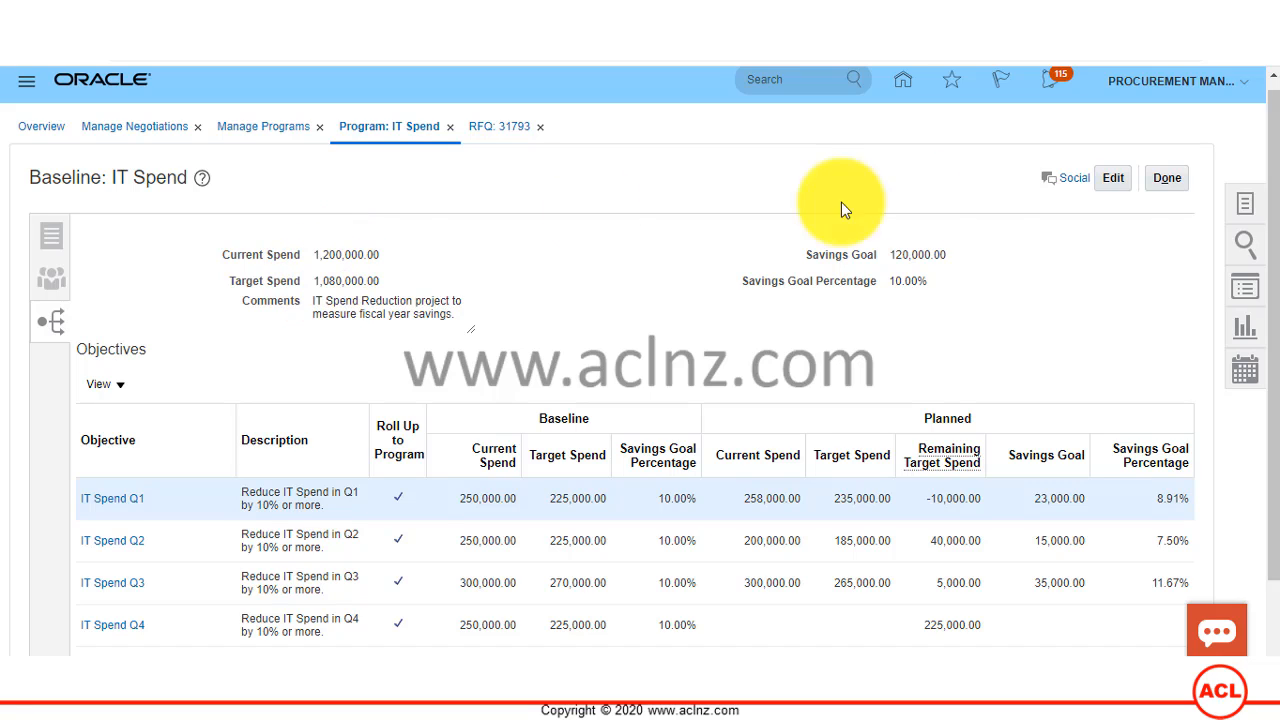
click(1115, 180)
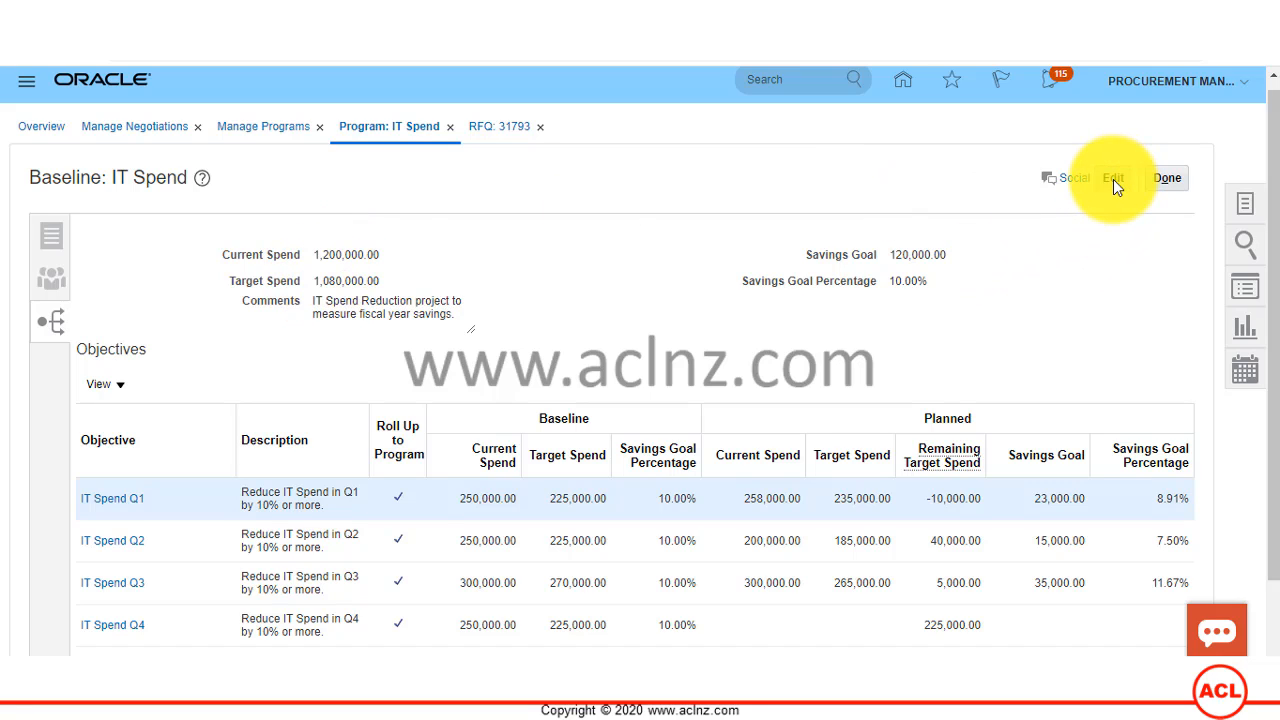
scroll(966, 295, down, 1)
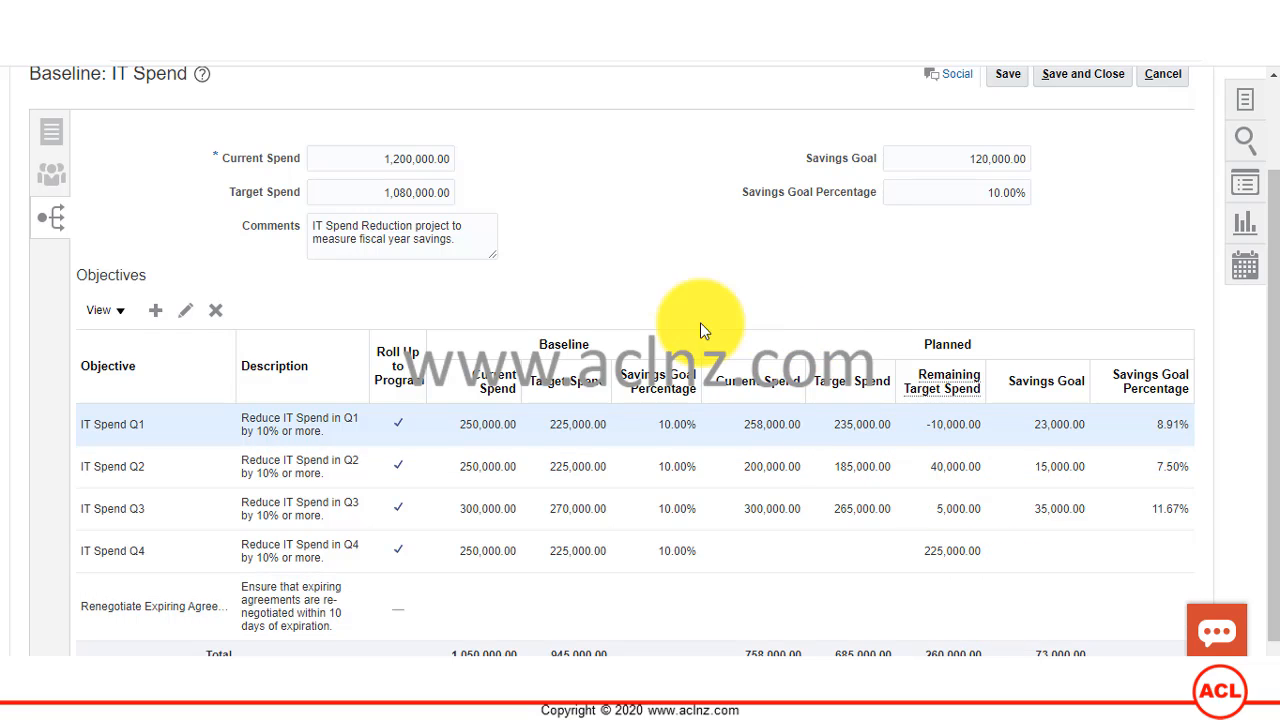
scroll(480, 294, up, 1)
click(375, 254)
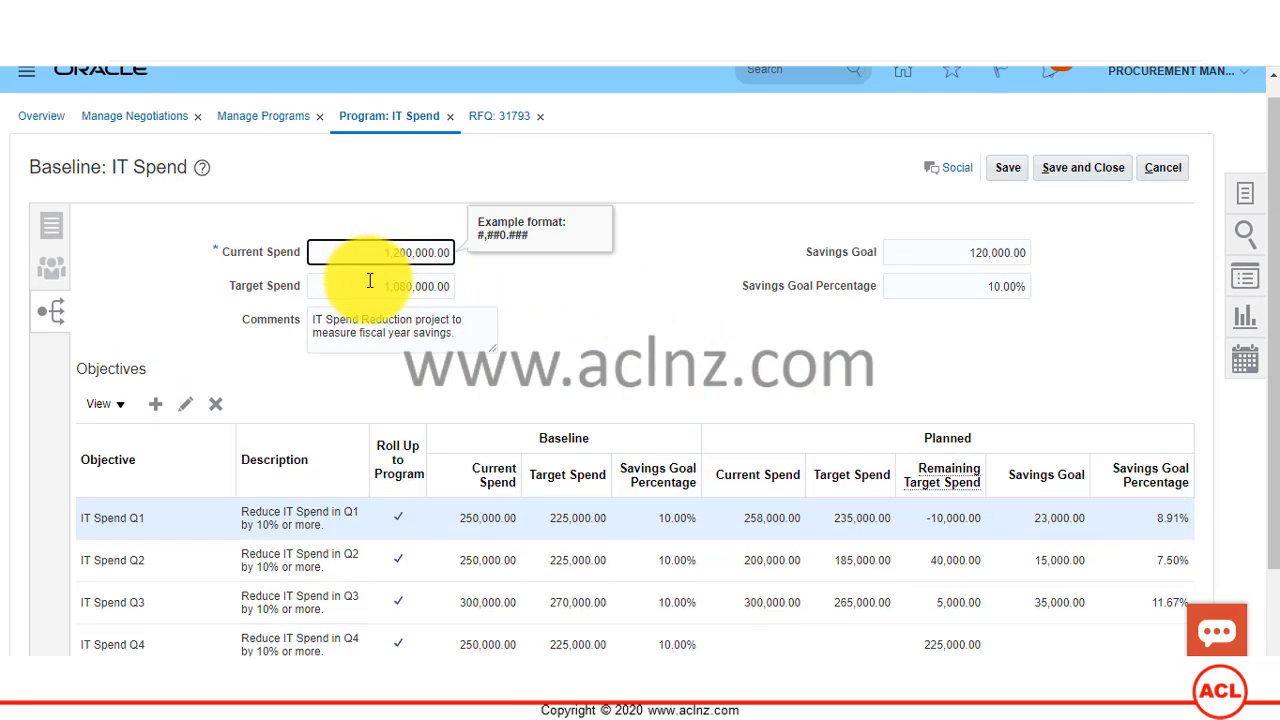
click(370, 284)
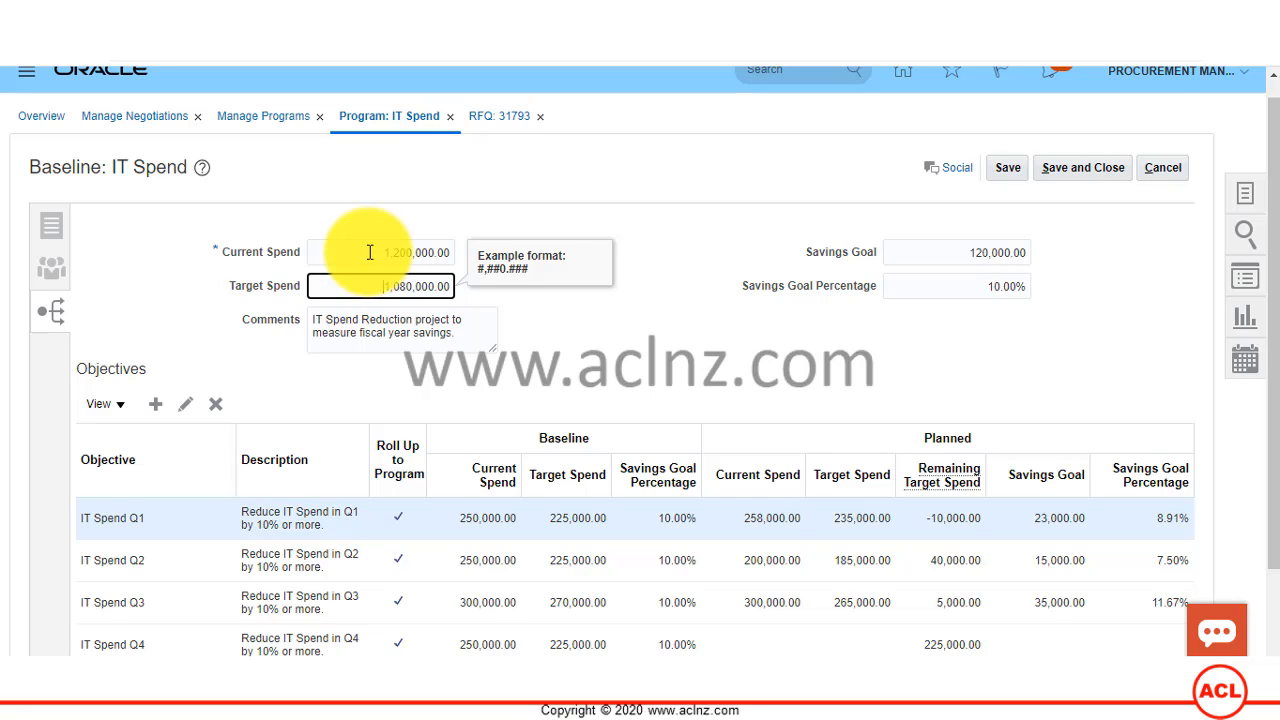
click(370, 252)
click(371, 286)
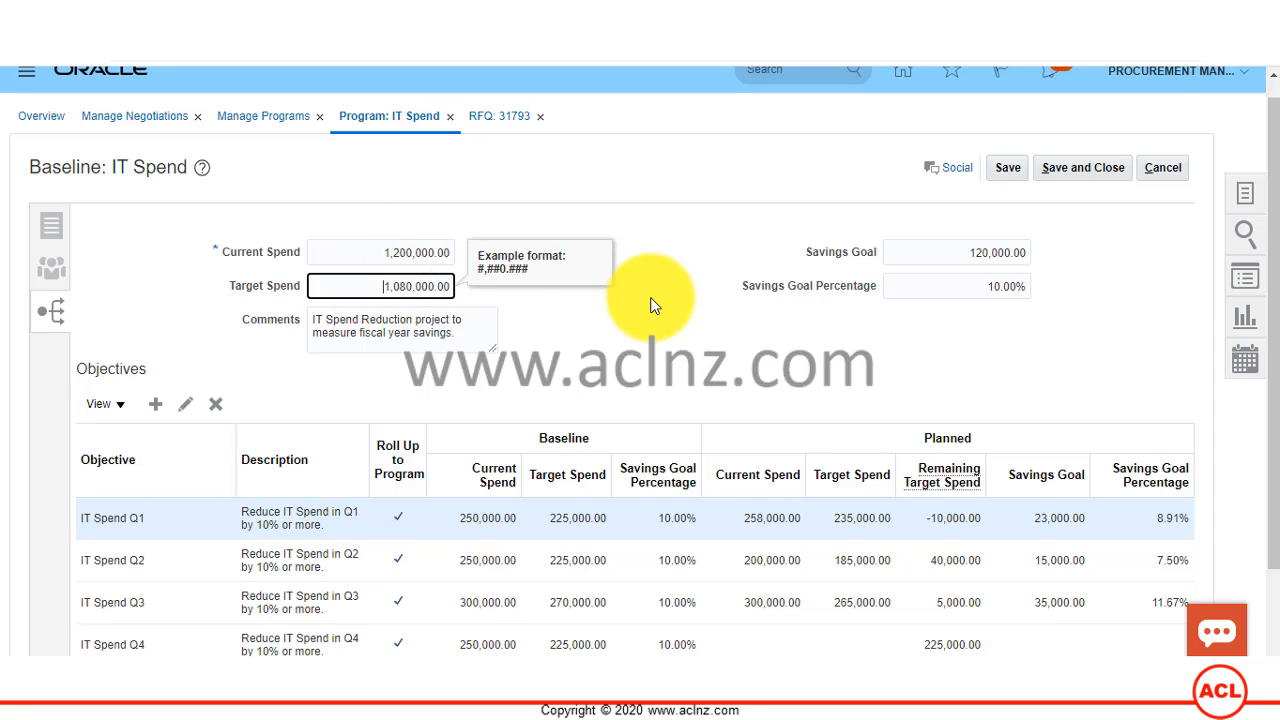
Step: Compare the total planned spend, remaining target spend and savings across the objectives with the program's current and target spend
scroll(650, 305, down, 1)
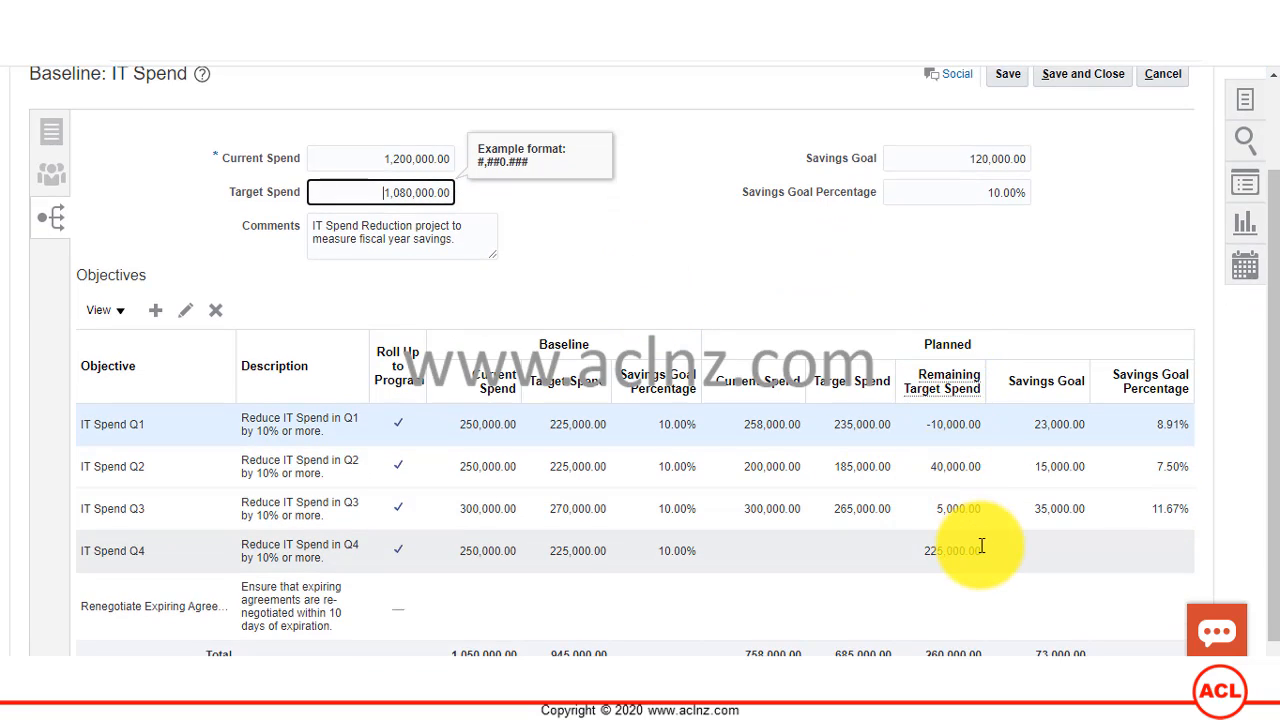
scroll(971, 600, down, 1)
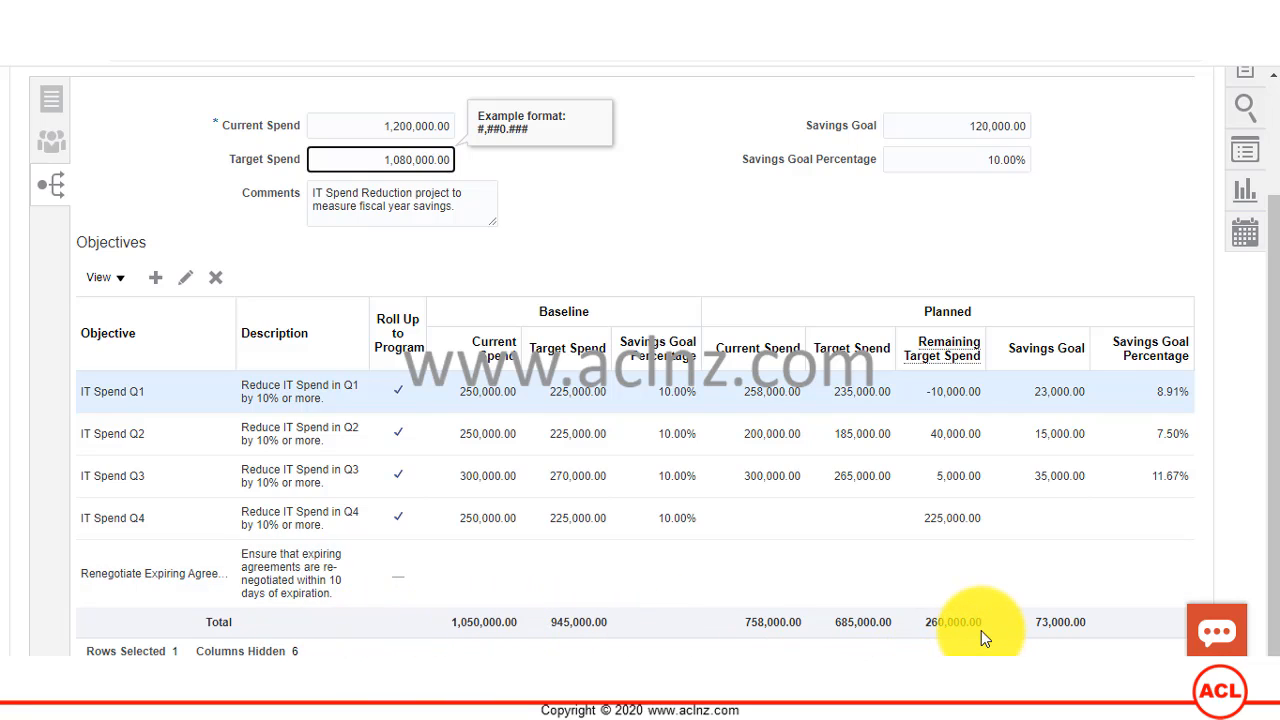
click(366, 126)
click(330, 160)
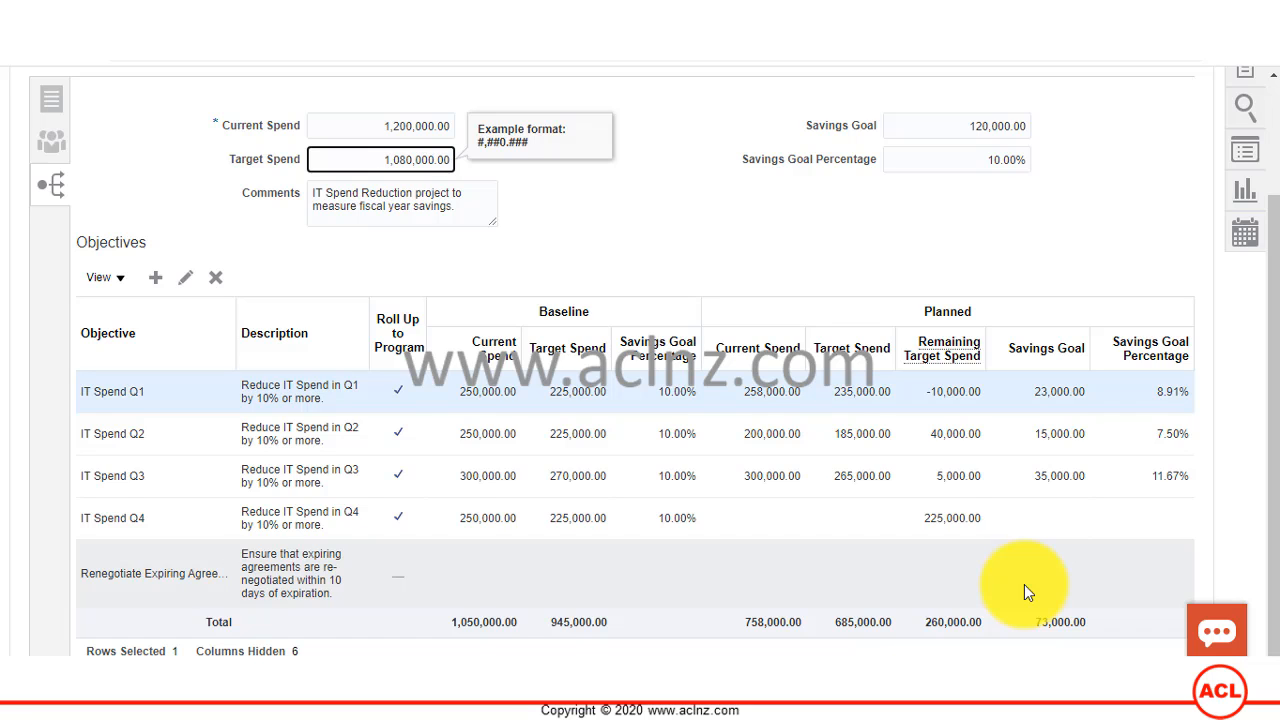
Step: Switch to the PowerPoint slide show and review the slide on spend and savings attributes and managing programs
scroll(990, 579, up, 3)
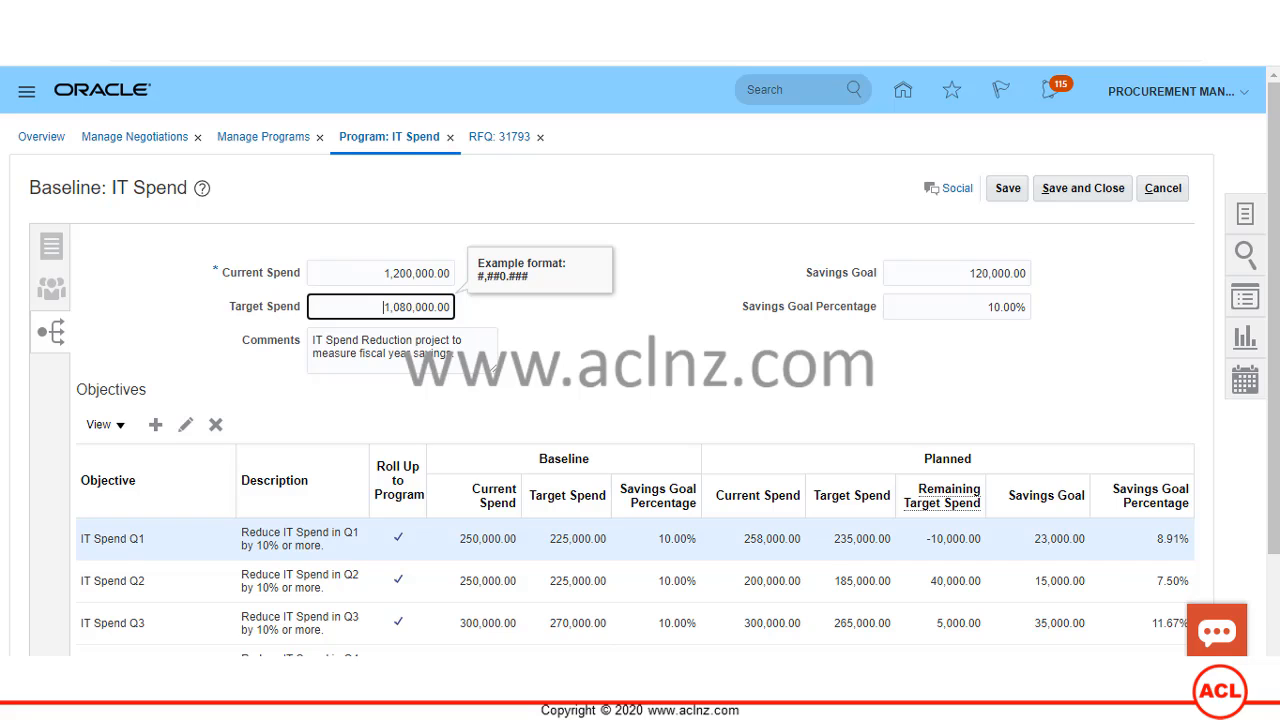
click(640, 668)
click(696, 616)
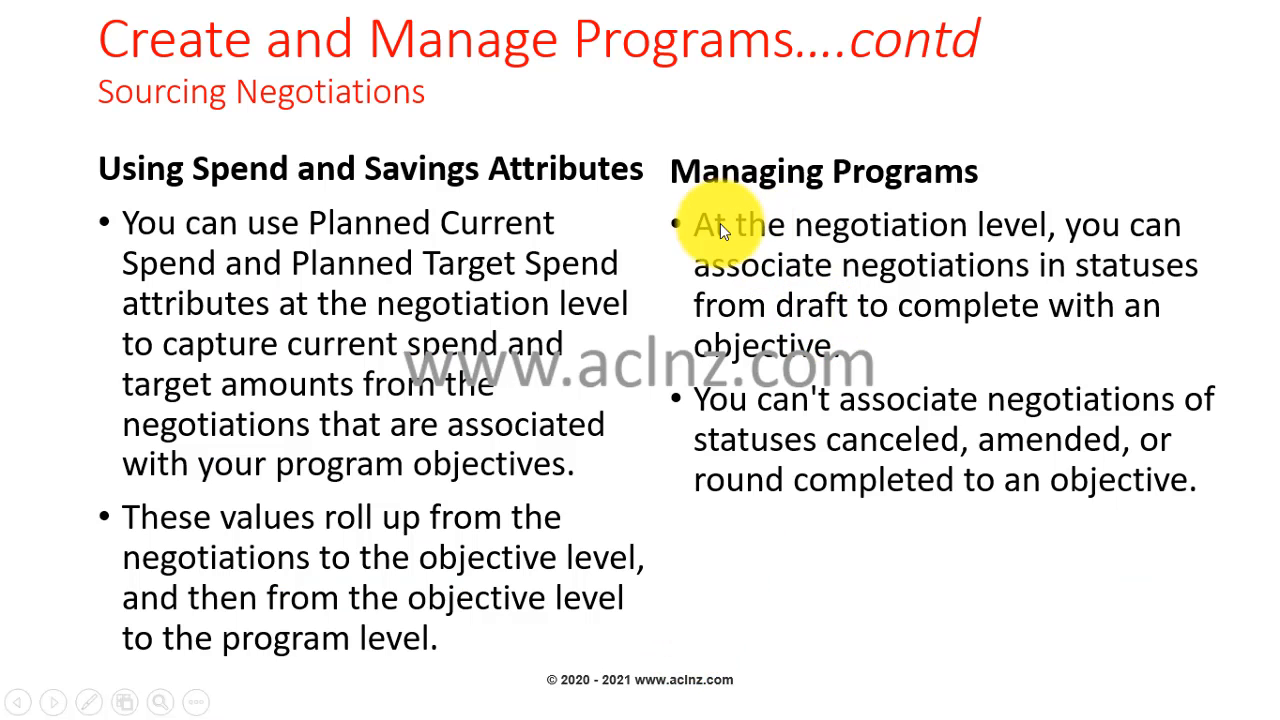
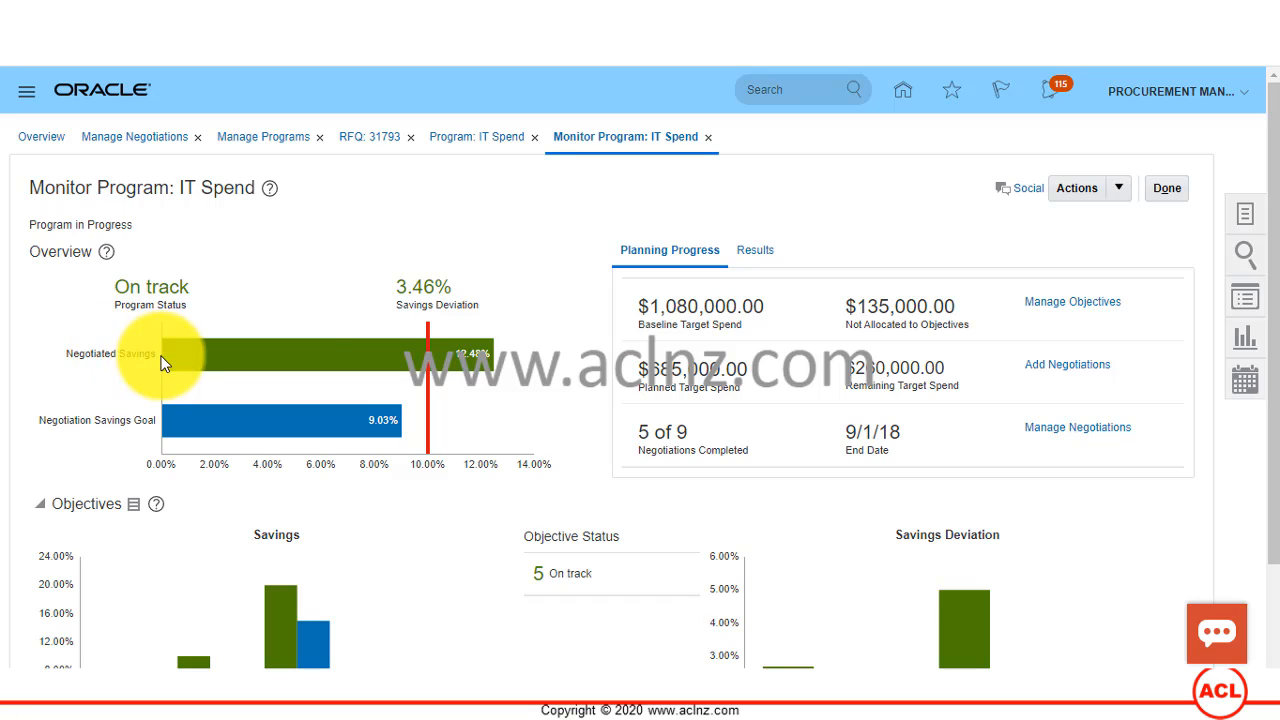
Step: Review the IT Spend program's negotiated savings and savings goal, then its baseline target spend and amount not allocated to objectives
mouse_move(180, 363)
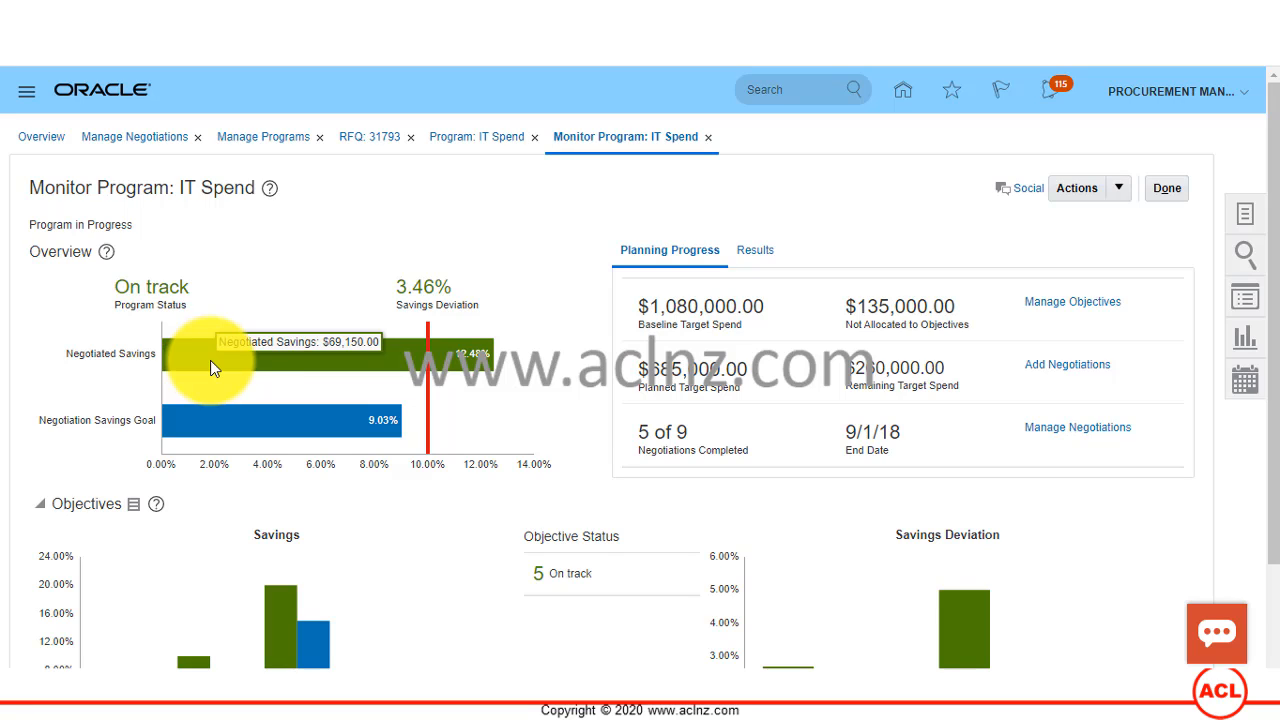
mouse_move(281, 427)
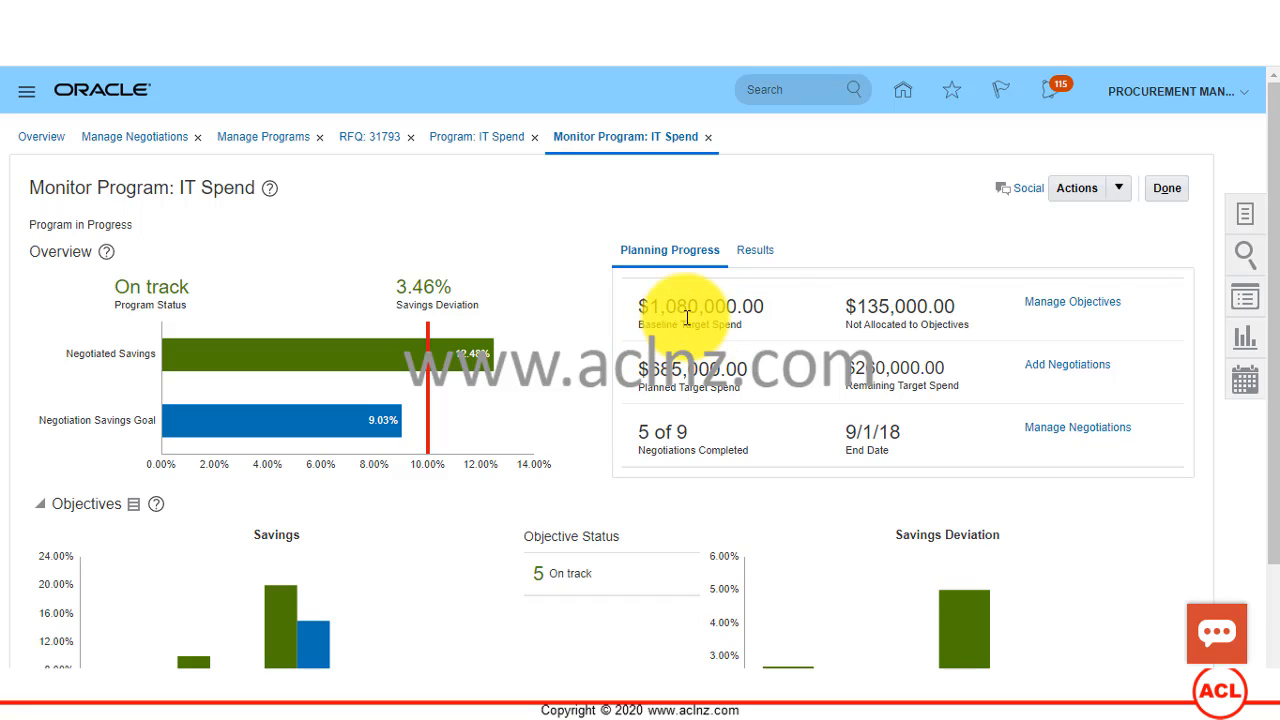
drag(650, 308, 763, 313)
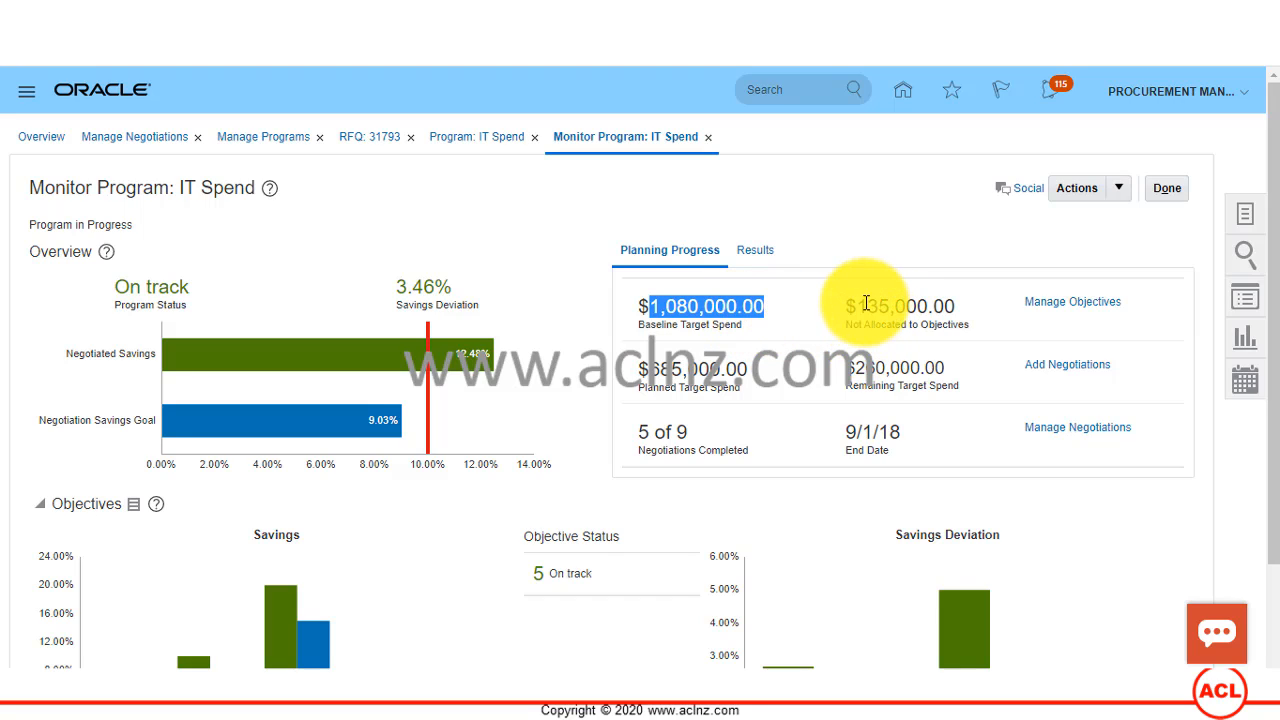
drag(857, 306, 934, 314)
click(891, 214)
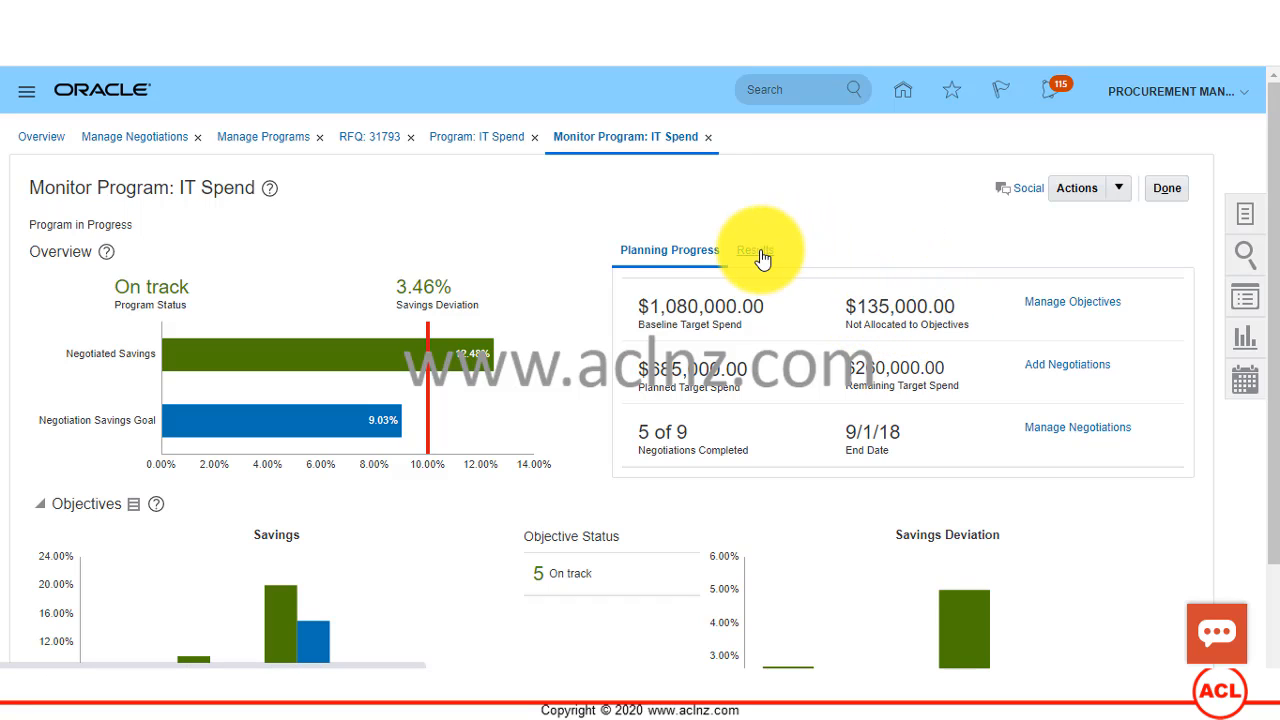
Step: Show the program's results and examine the negotiated award amount, baseline savings goal and negotiated savings
click(760, 254)
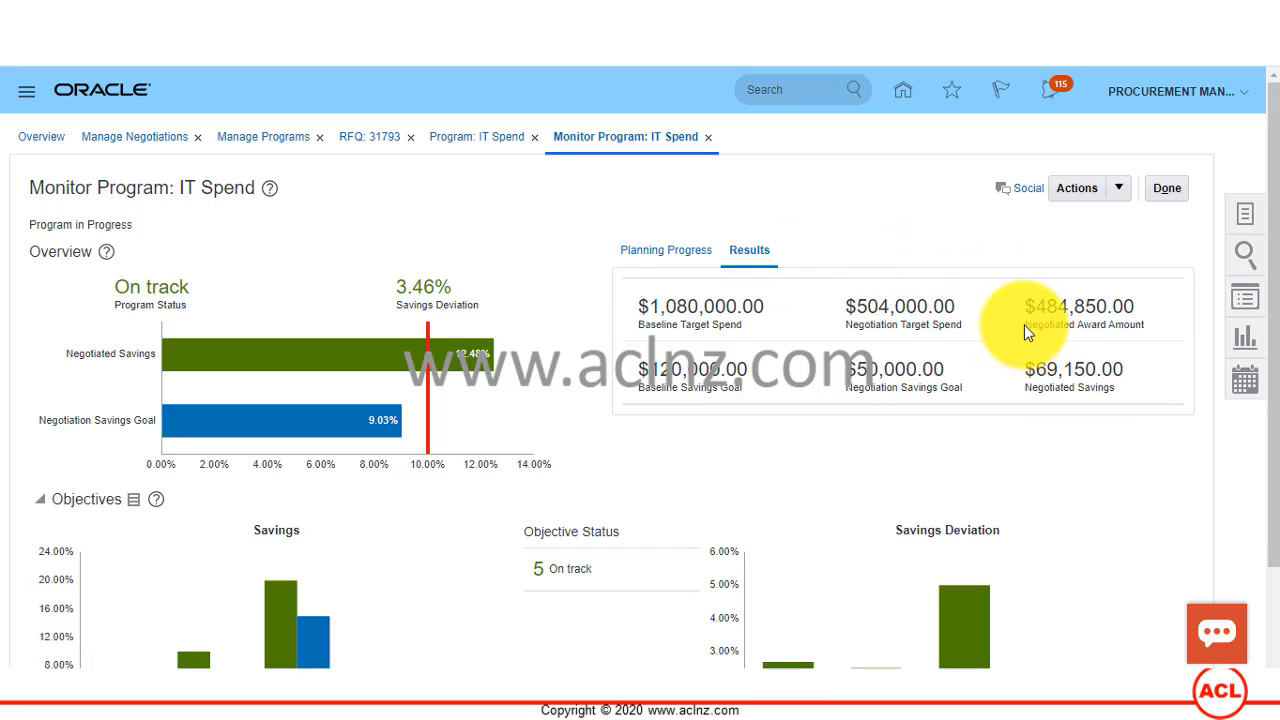
drag(1026, 323, 1148, 333)
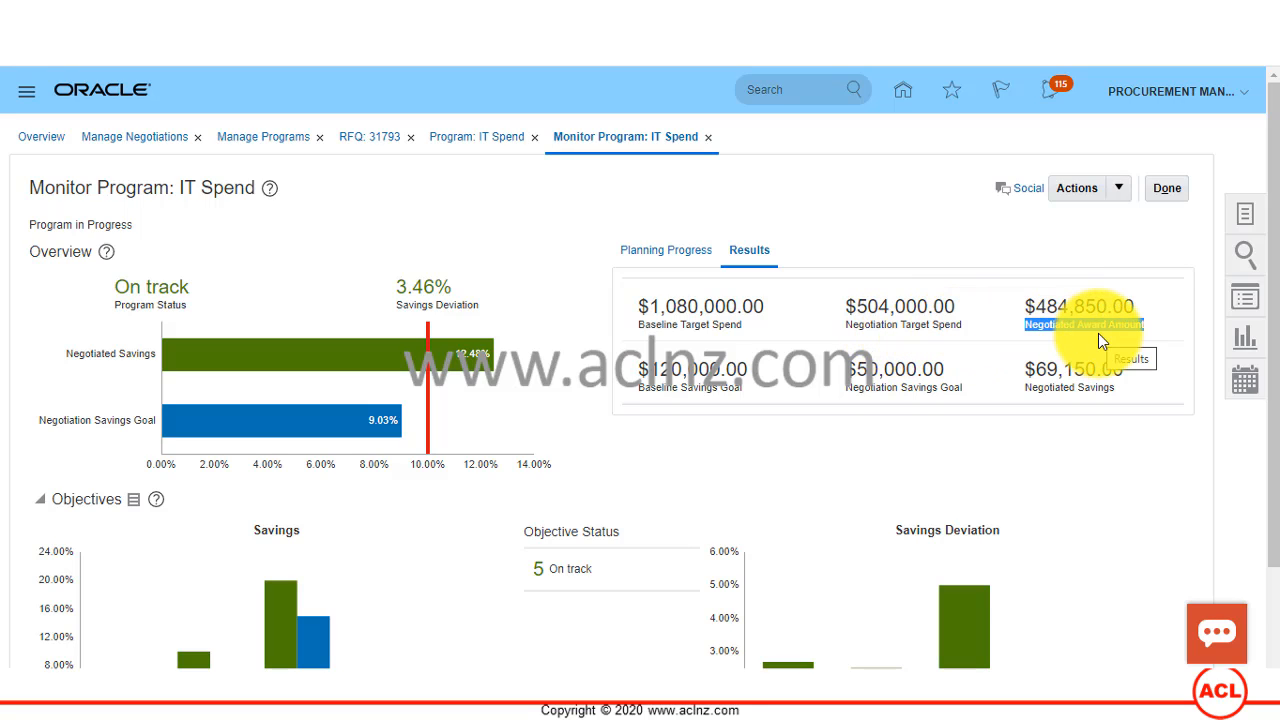
click(1037, 307)
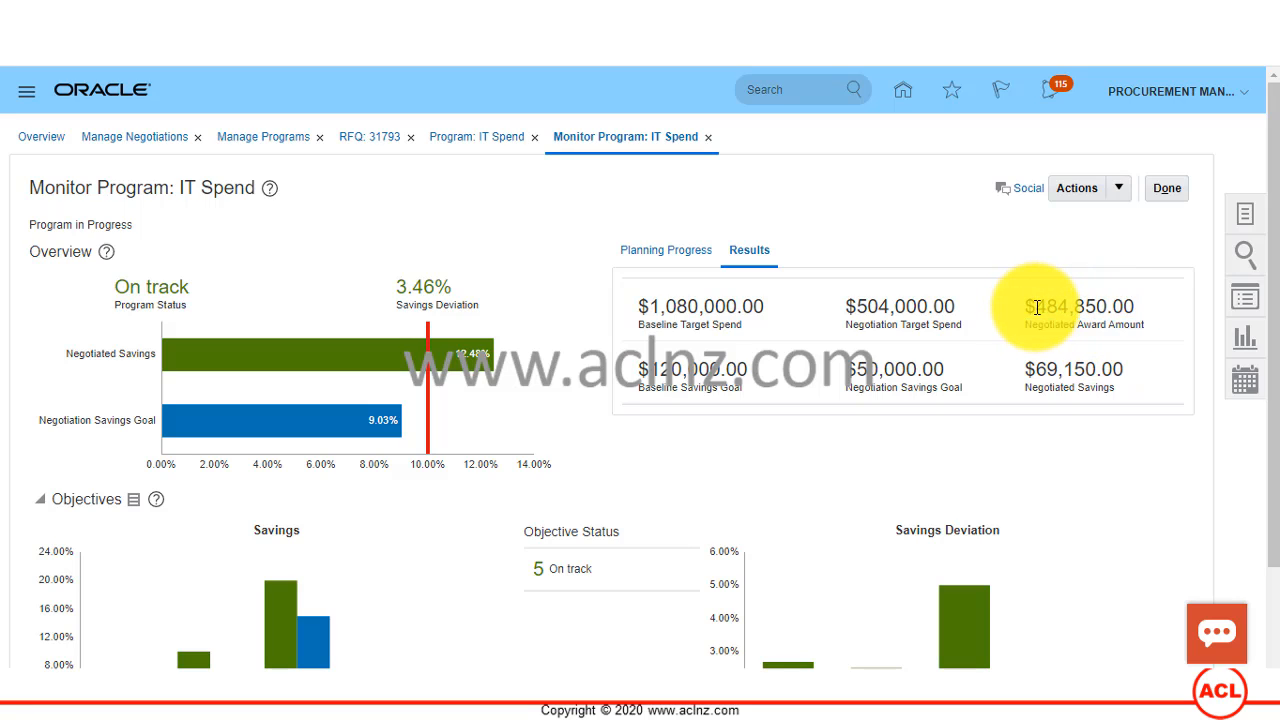
drag(1037, 307, 1131, 309)
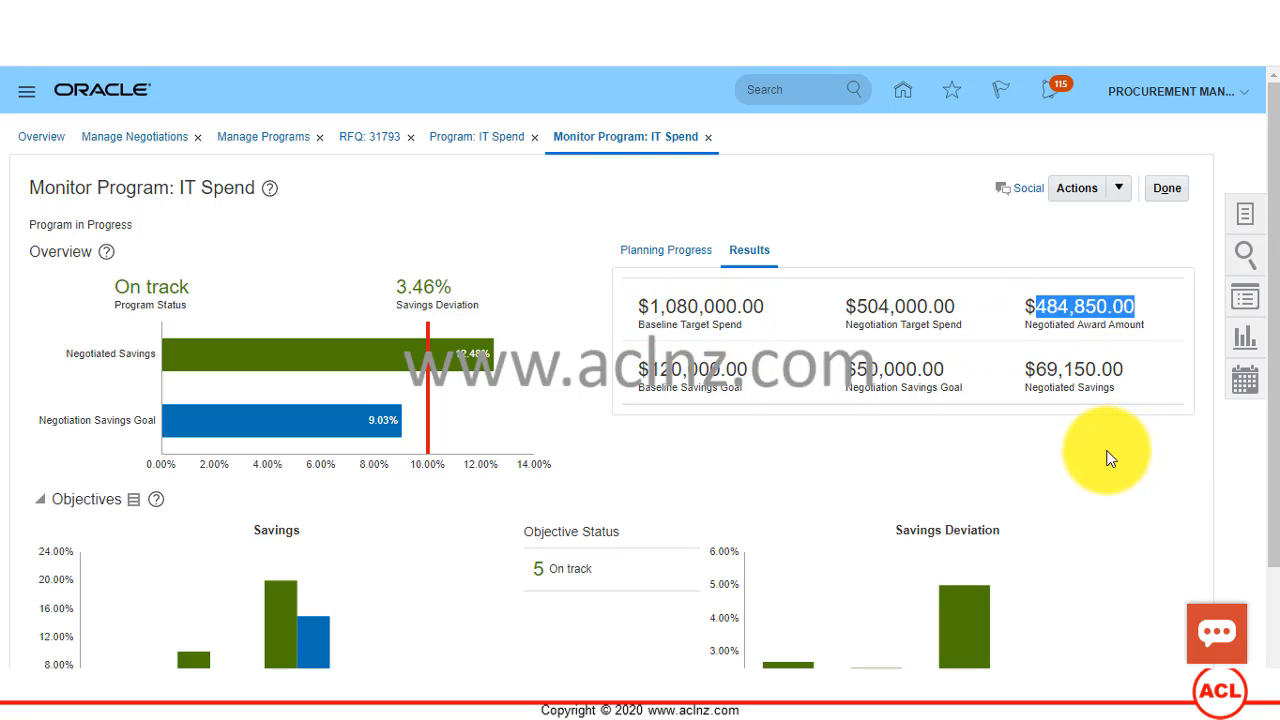
scroll(1111, 455, down, 1)
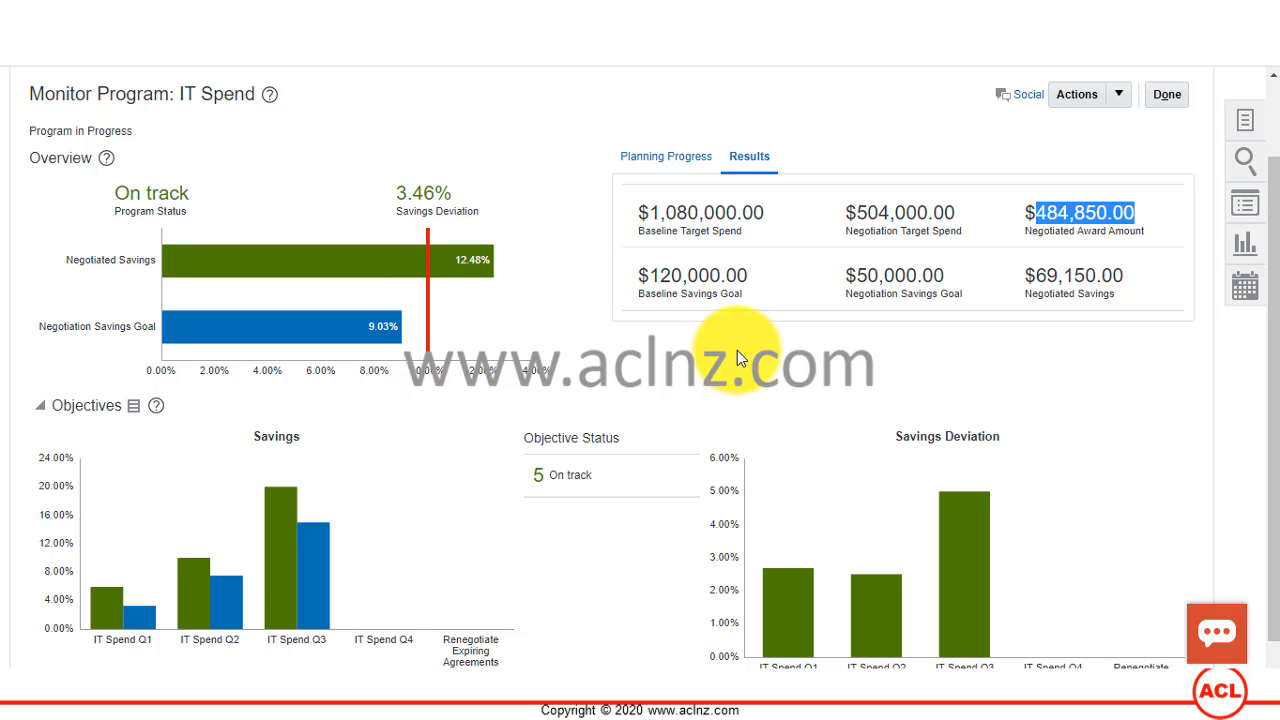
click(688, 294)
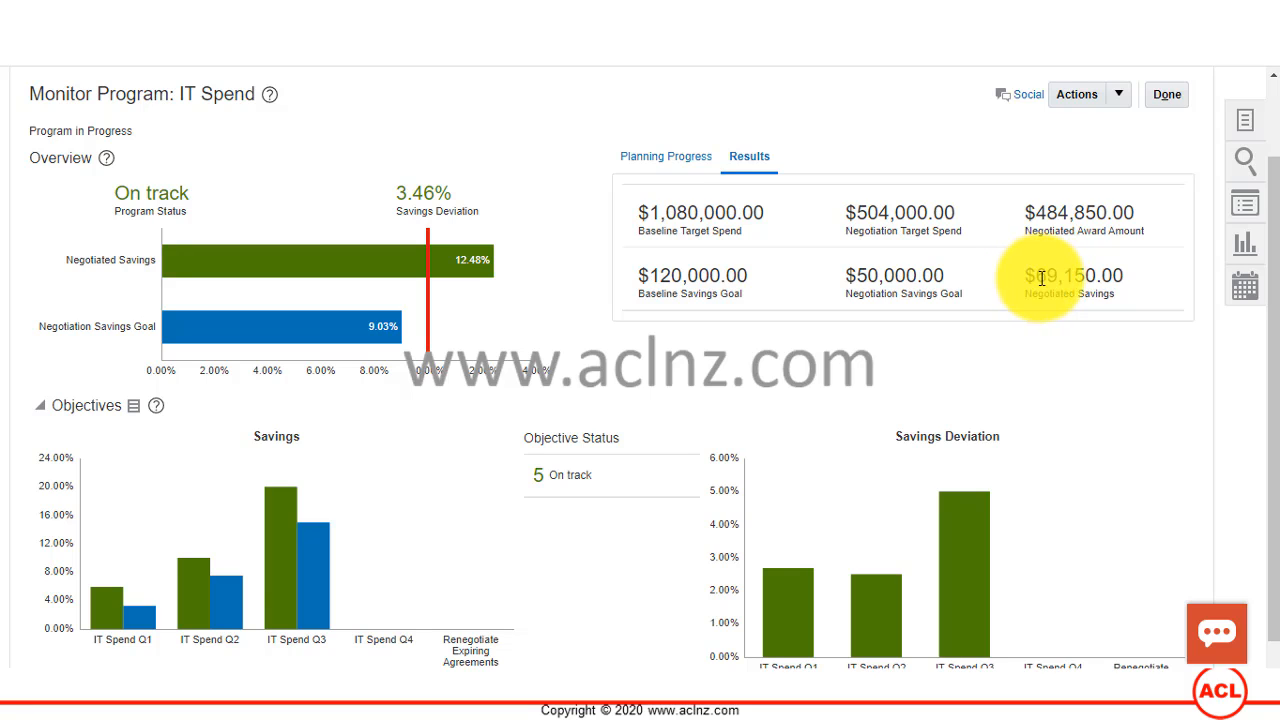
drag(1034, 276, 1127, 281)
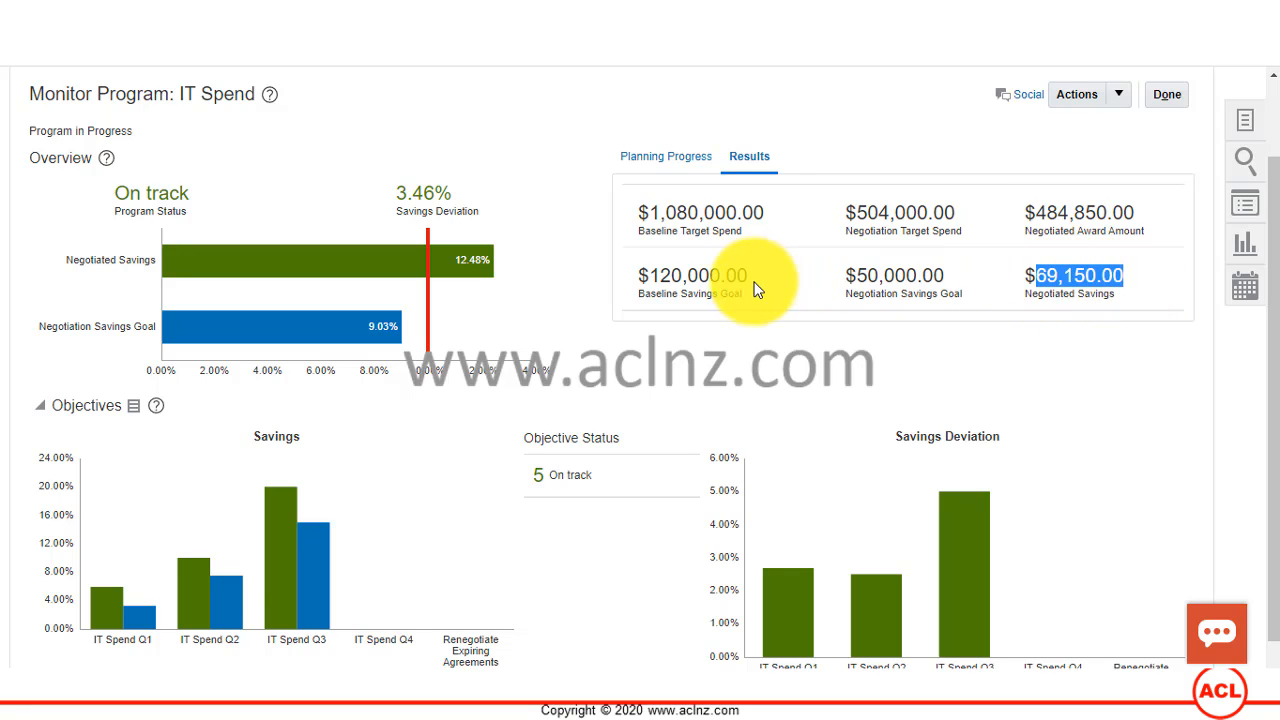
click(695, 278)
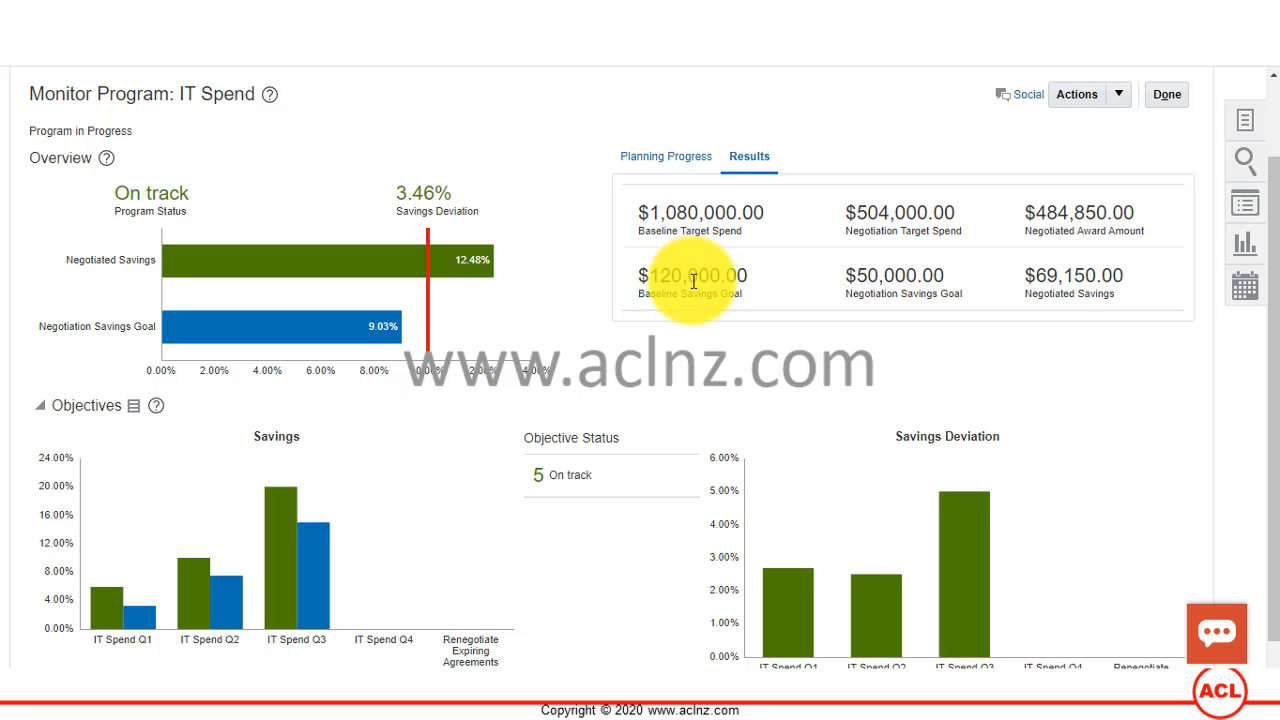
Step: Examine the savings and savings deviation charts for the IT Spend Q1, Q2 and Q3 objectives
scroll(694, 278, down, 1)
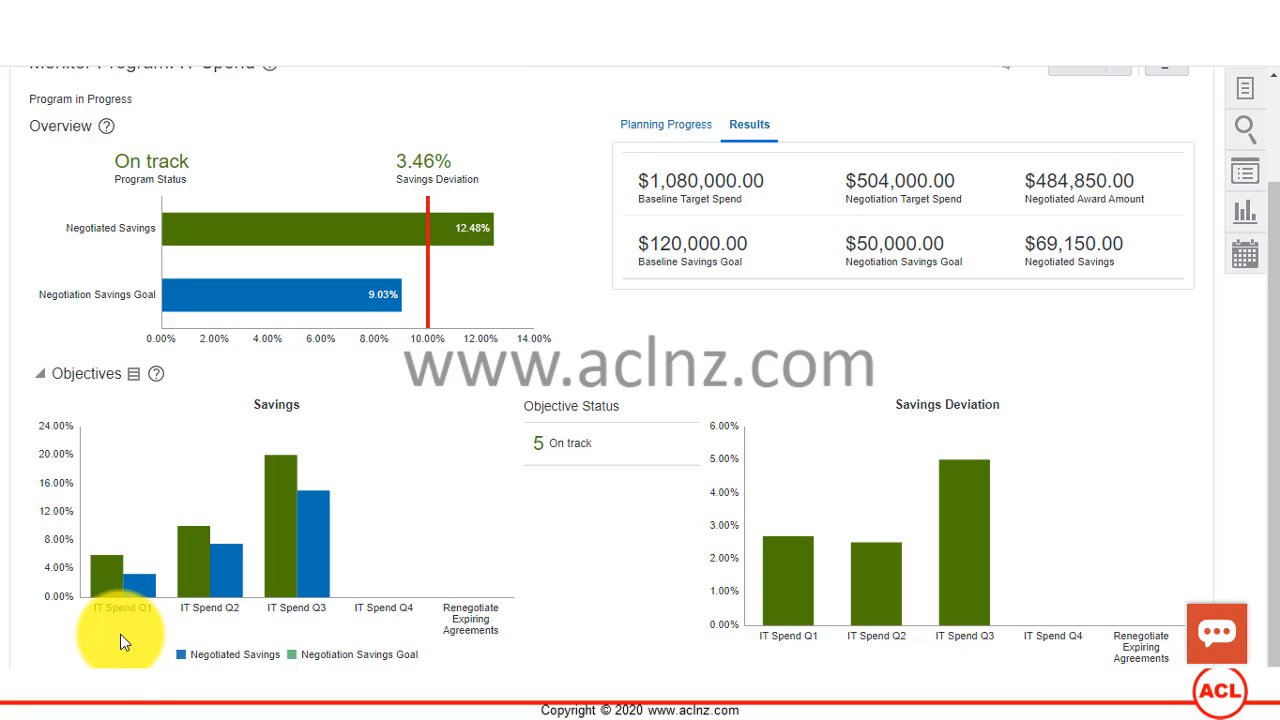
mouse_move(132, 596)
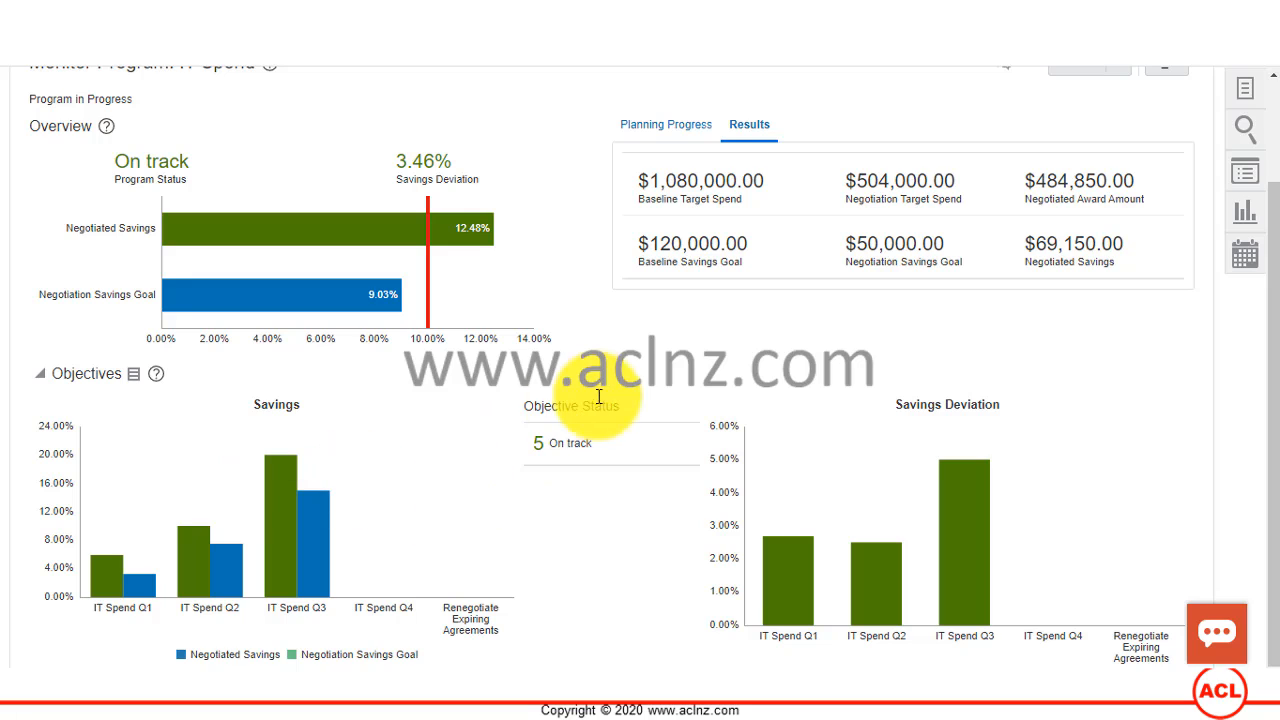
mouse_move(785, 575)
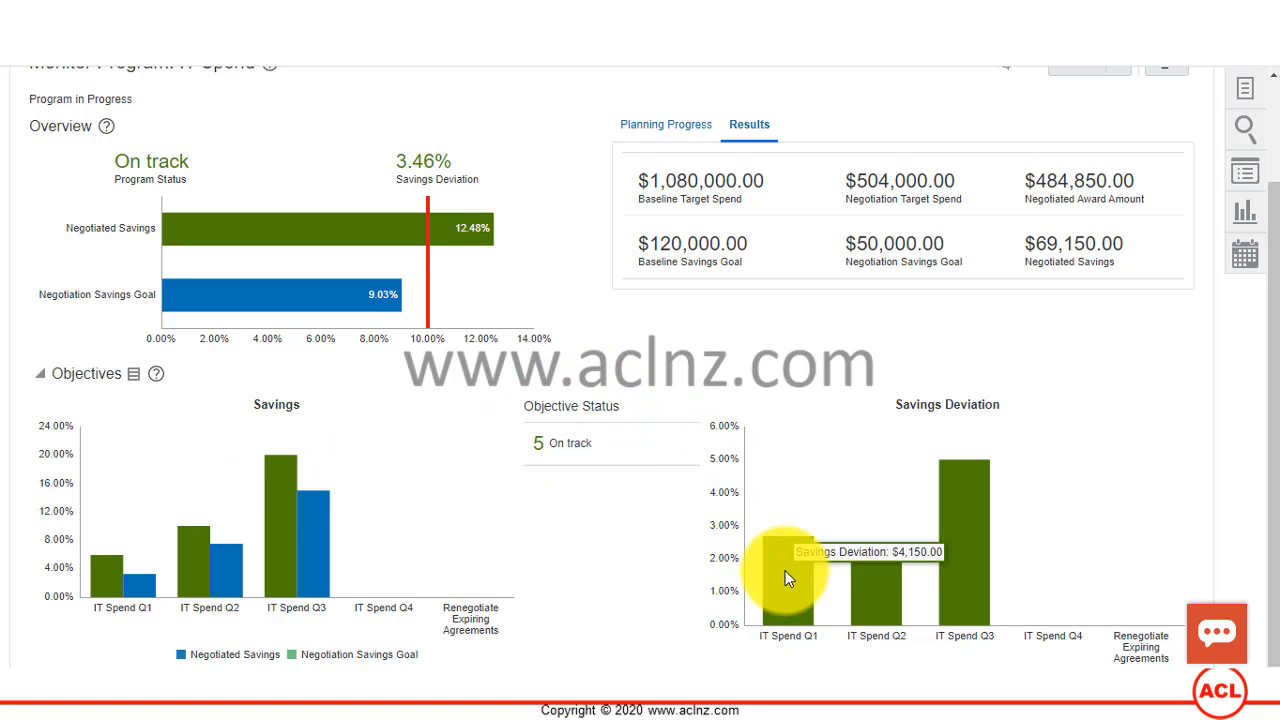
mouse_move(859, 578)
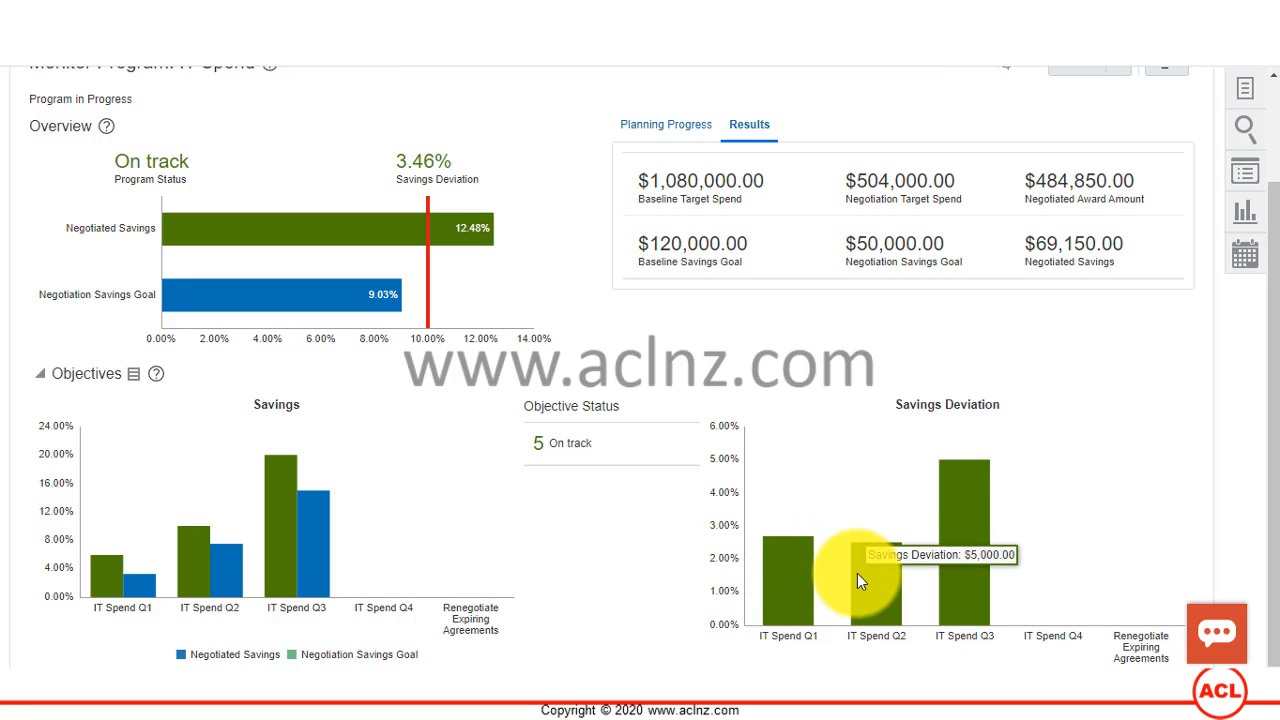
mouse_move(945, 550)
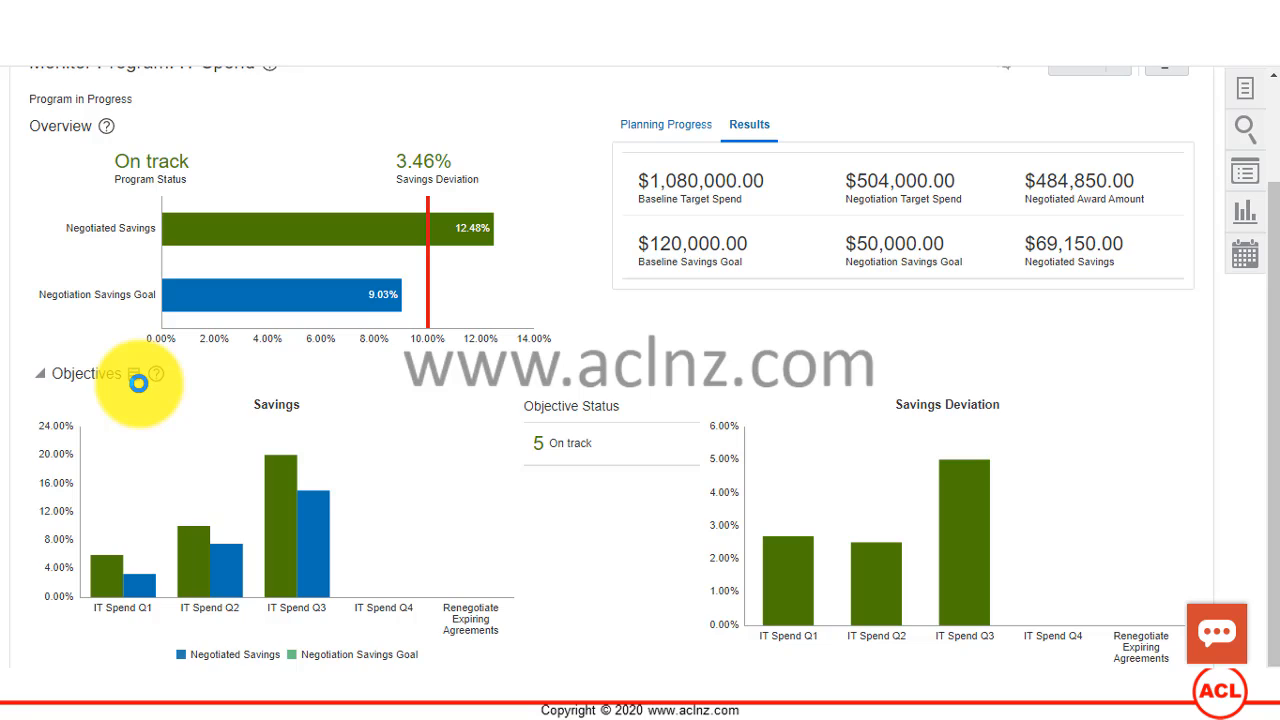
Step: Display the objectives as a table and review the baseline, planned and negotiation result figures for IT Spend Q1
scroll(139, 384, up, 1)
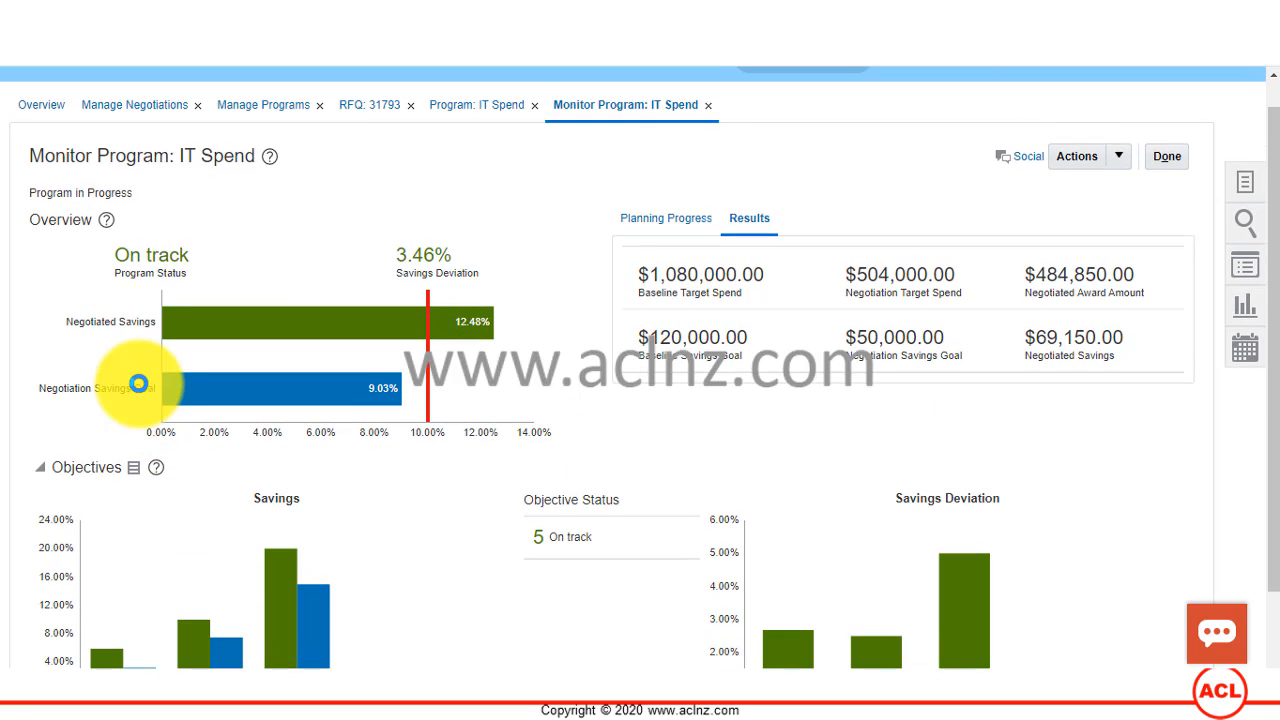
click(136, 468)
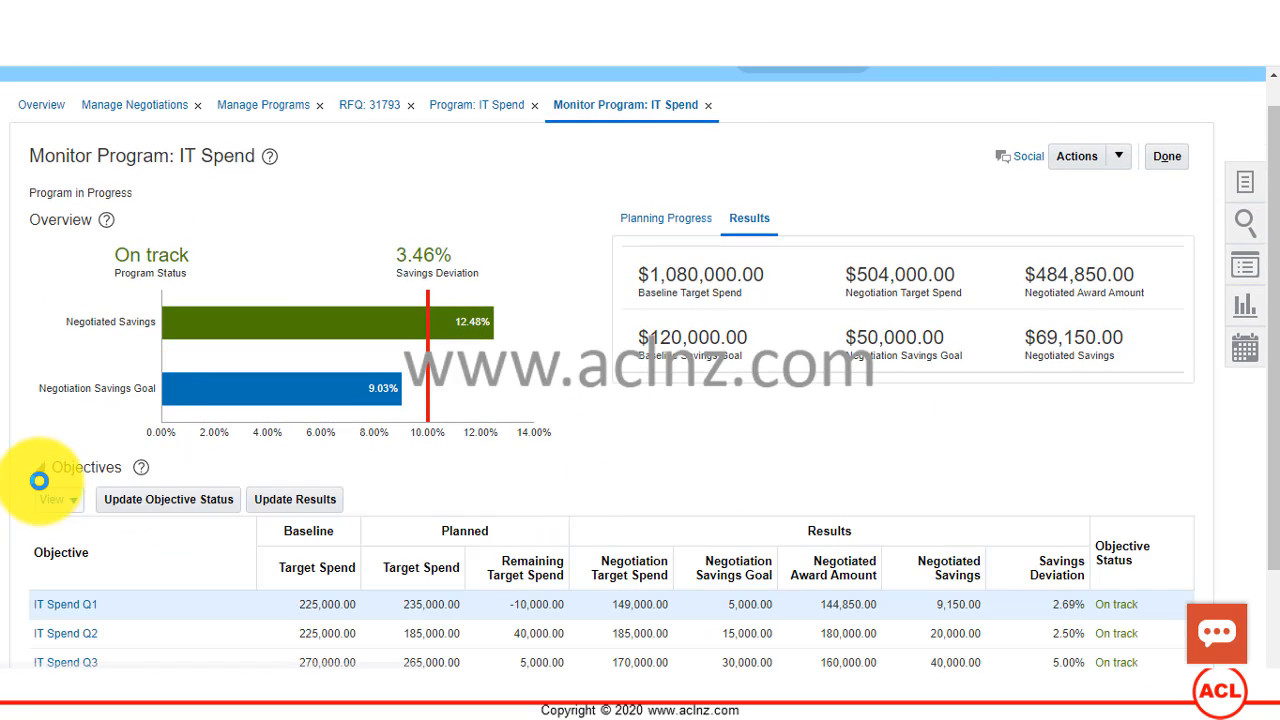
scroll(49, 432, down, 1)
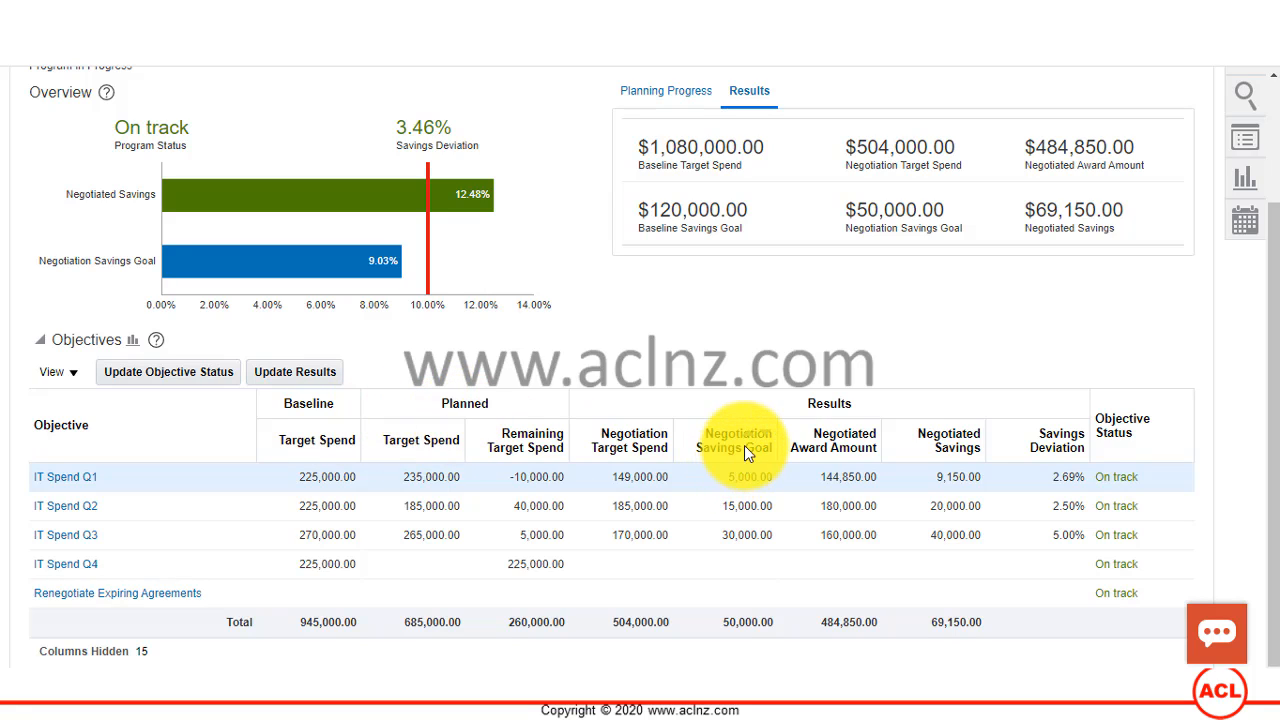
click(616, 480)
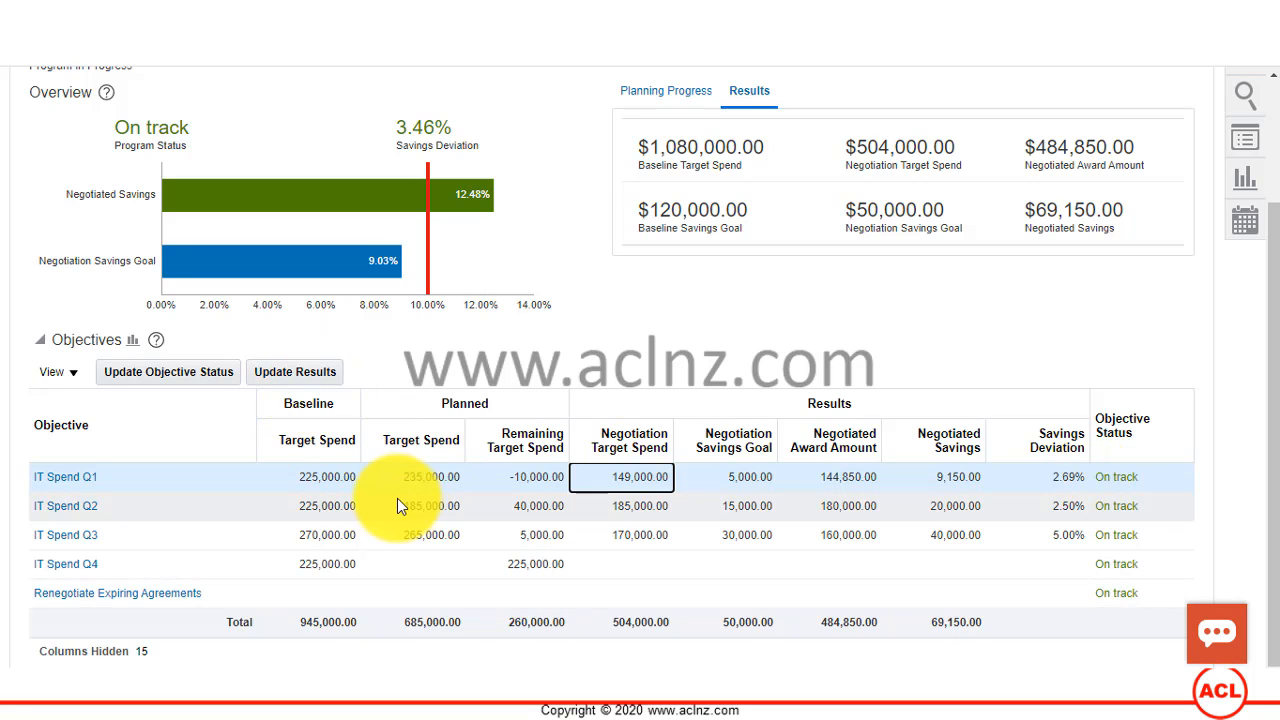
click(362, 479)
Step: Open the results update for IT Spend Q1, review the negotiated award amounts of its negotiations, and close it without saving
click(302, 375)
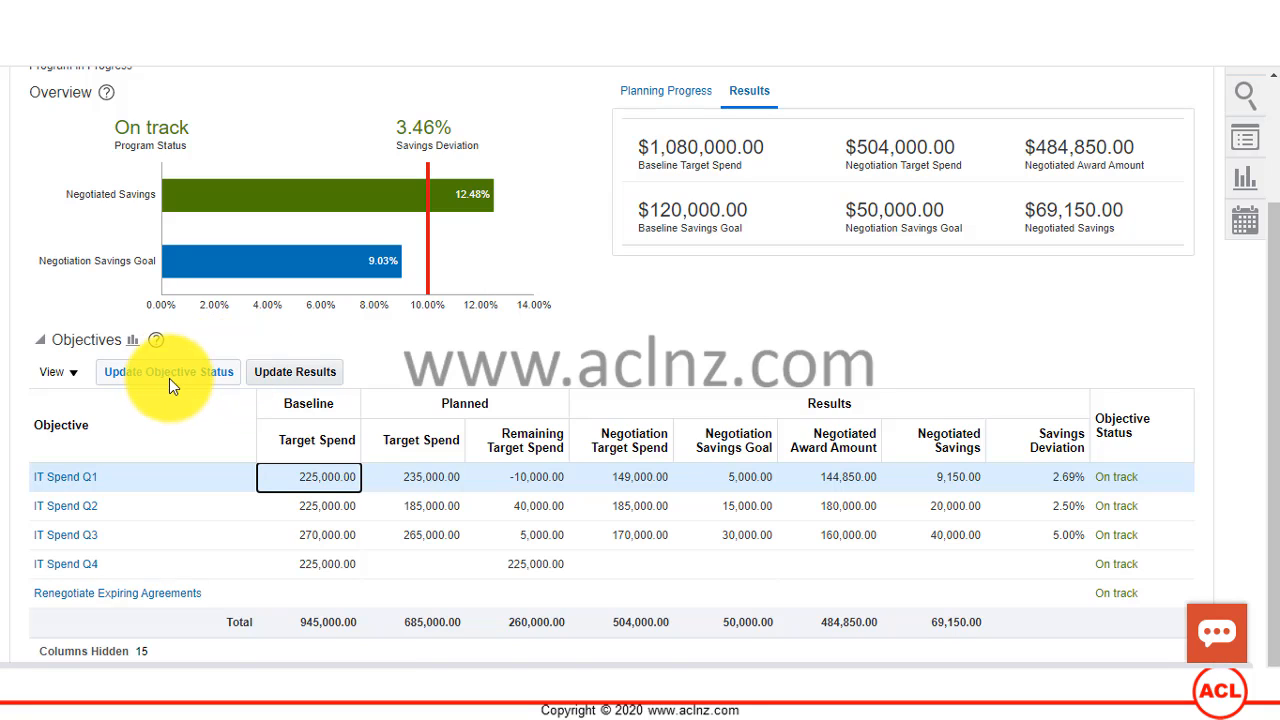
click(285, 380)
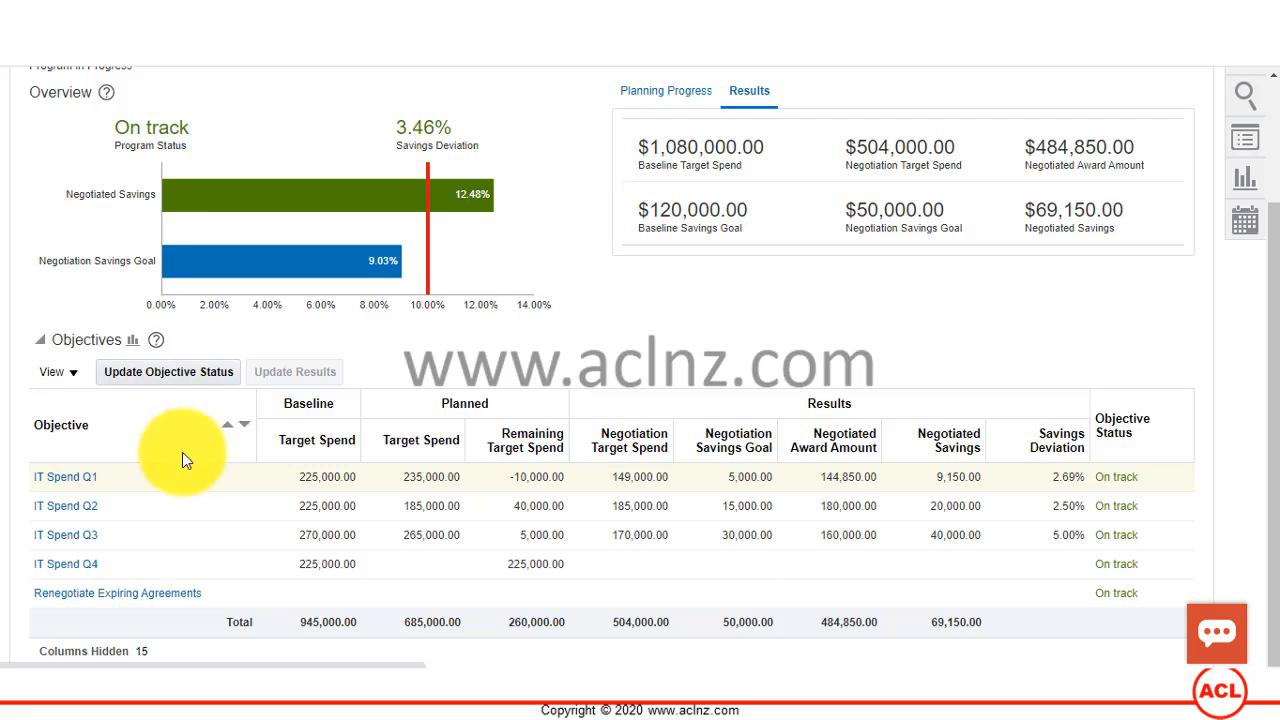
click(170, 491)
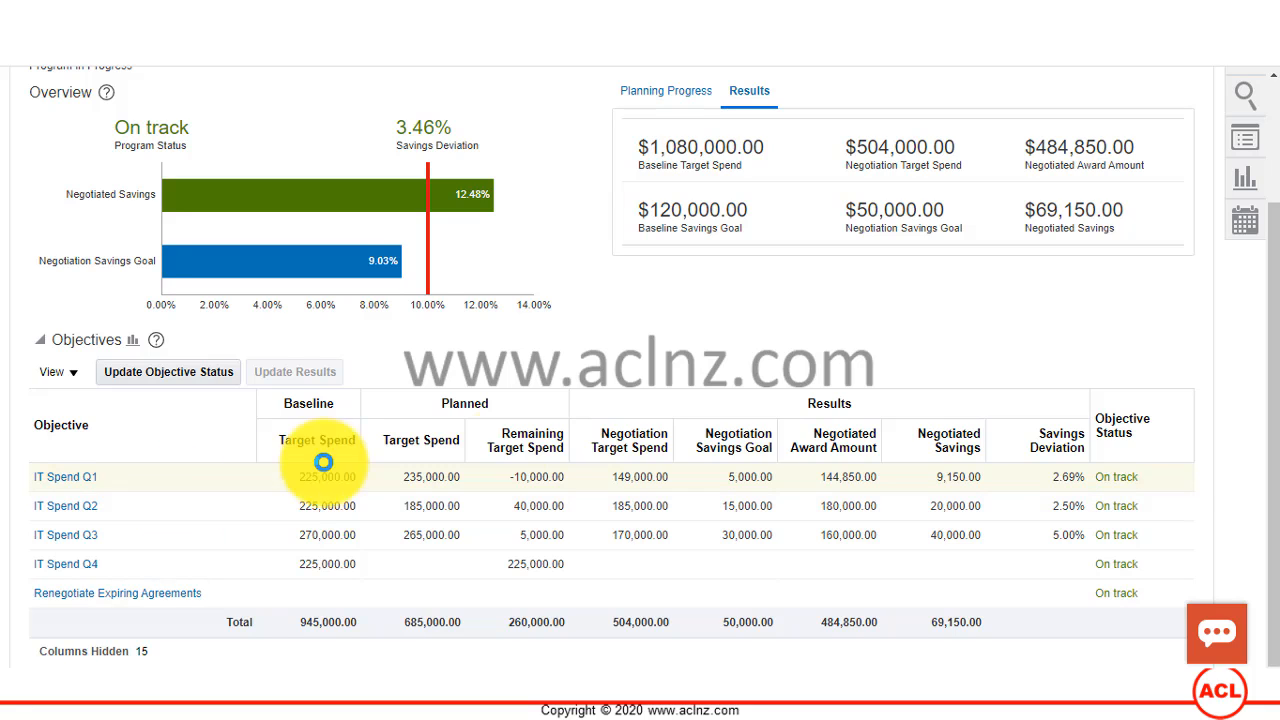
scroll(630, 429, up, 2)
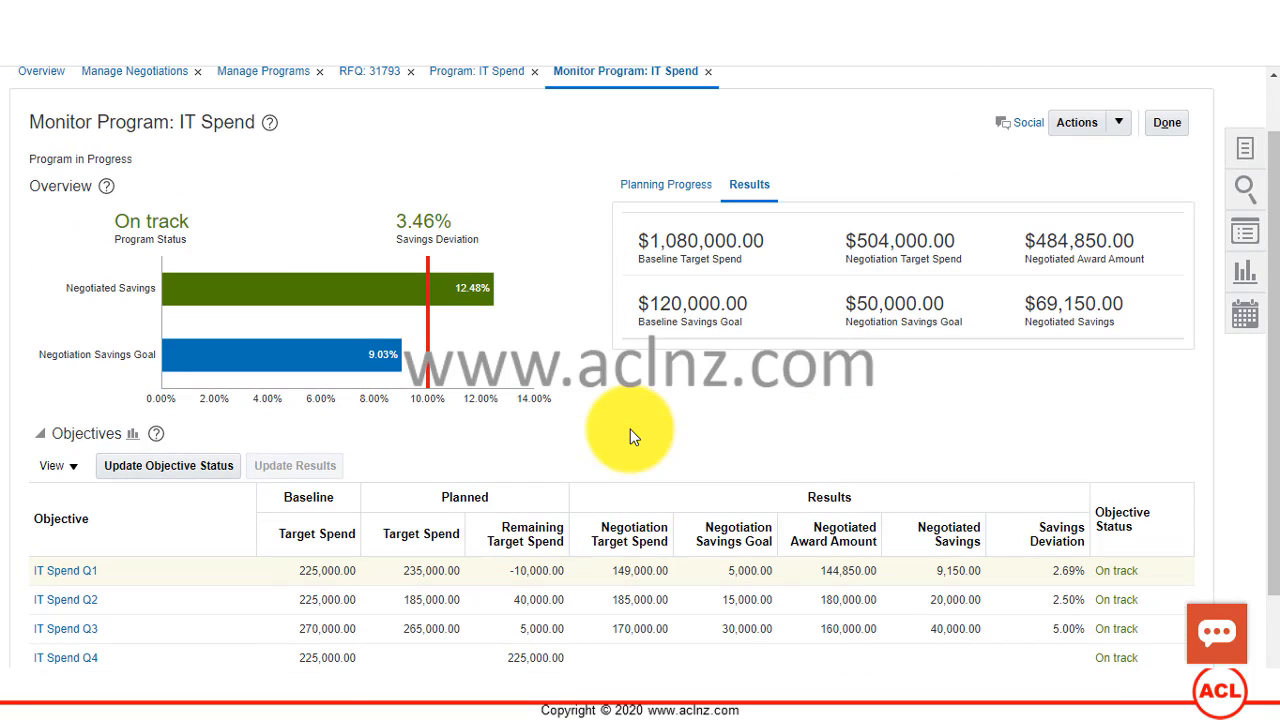
click(625, 440)
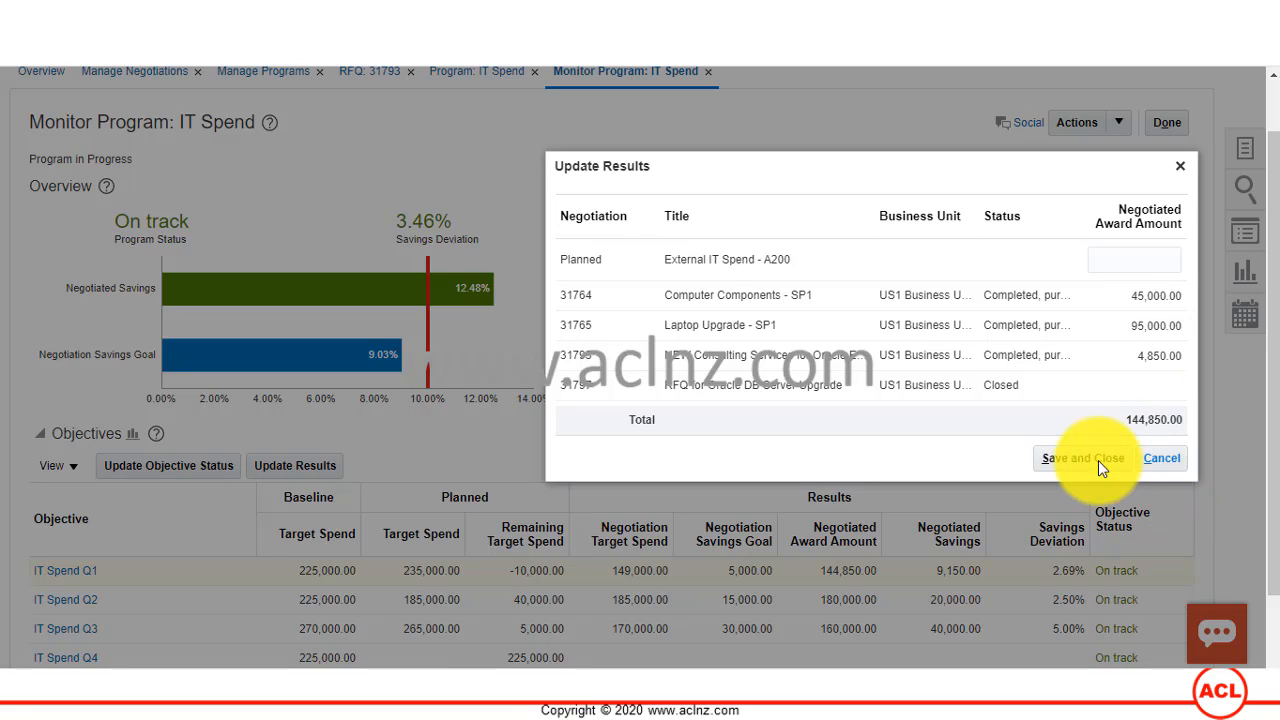
click(1163, 457)
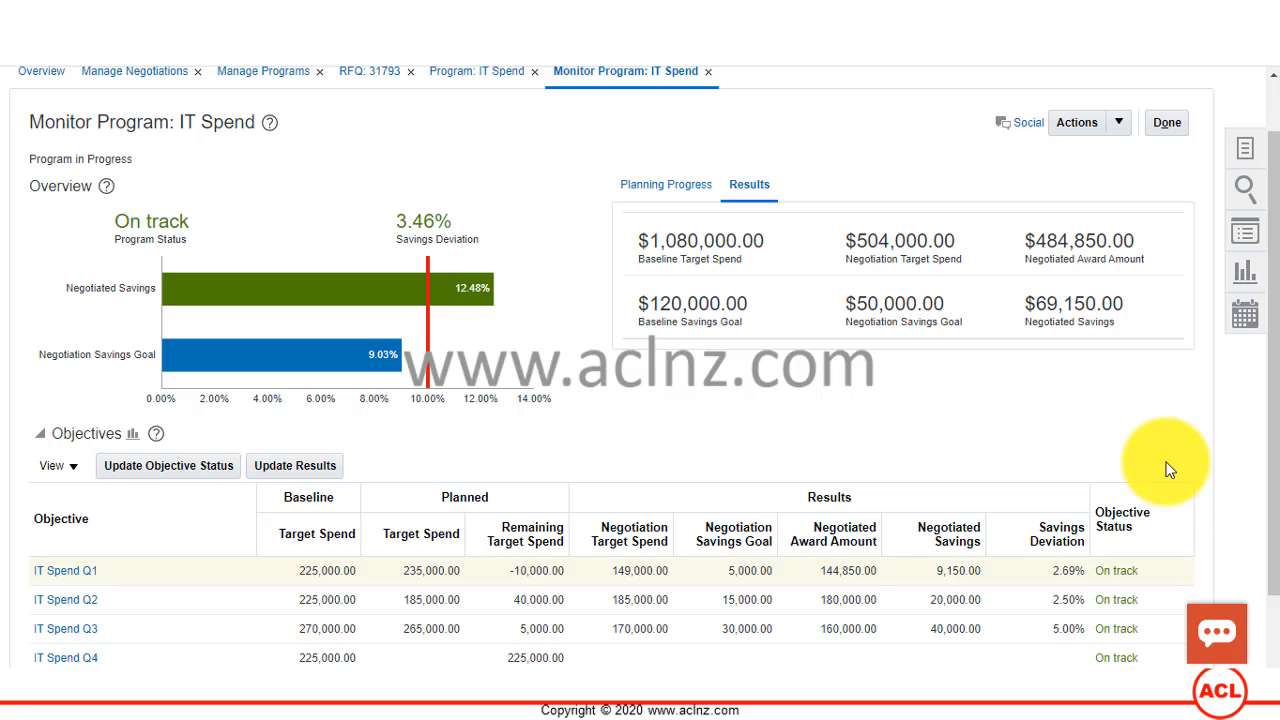
Step: Open the objective status update for IT Spend Q1, review the available statuses, and close it without saving
click(160, 469)
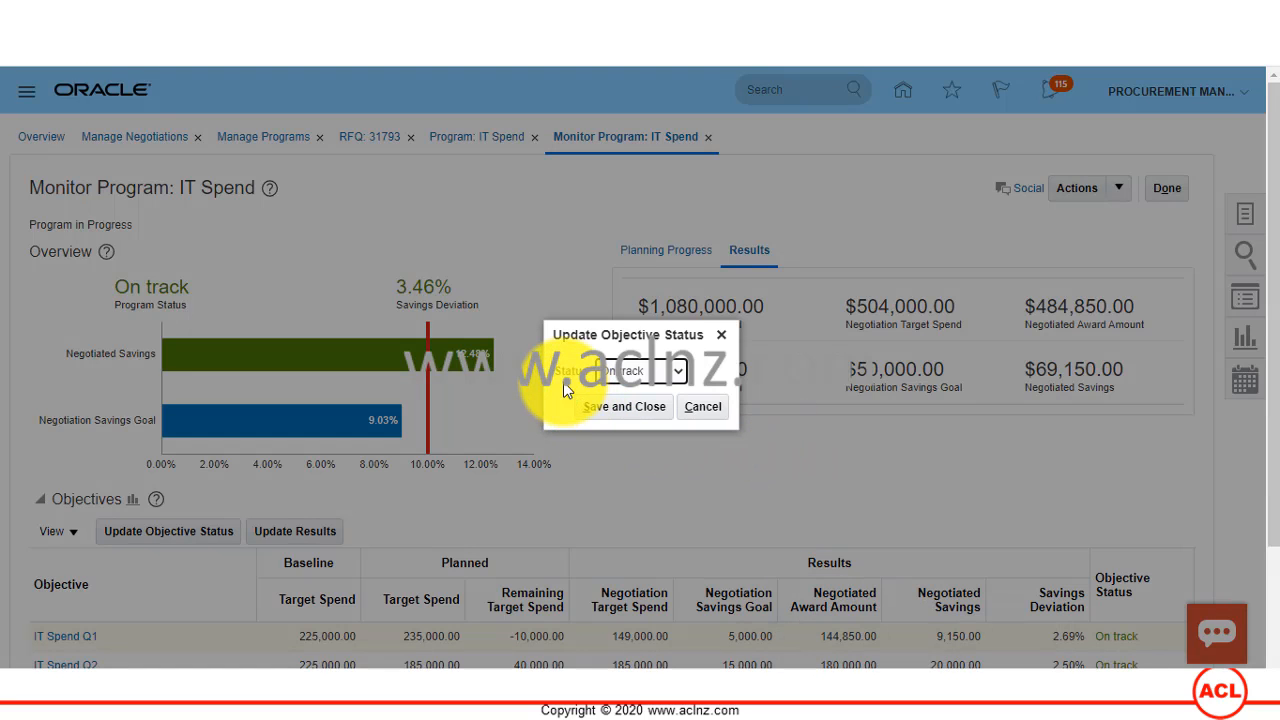
click(682, 376)
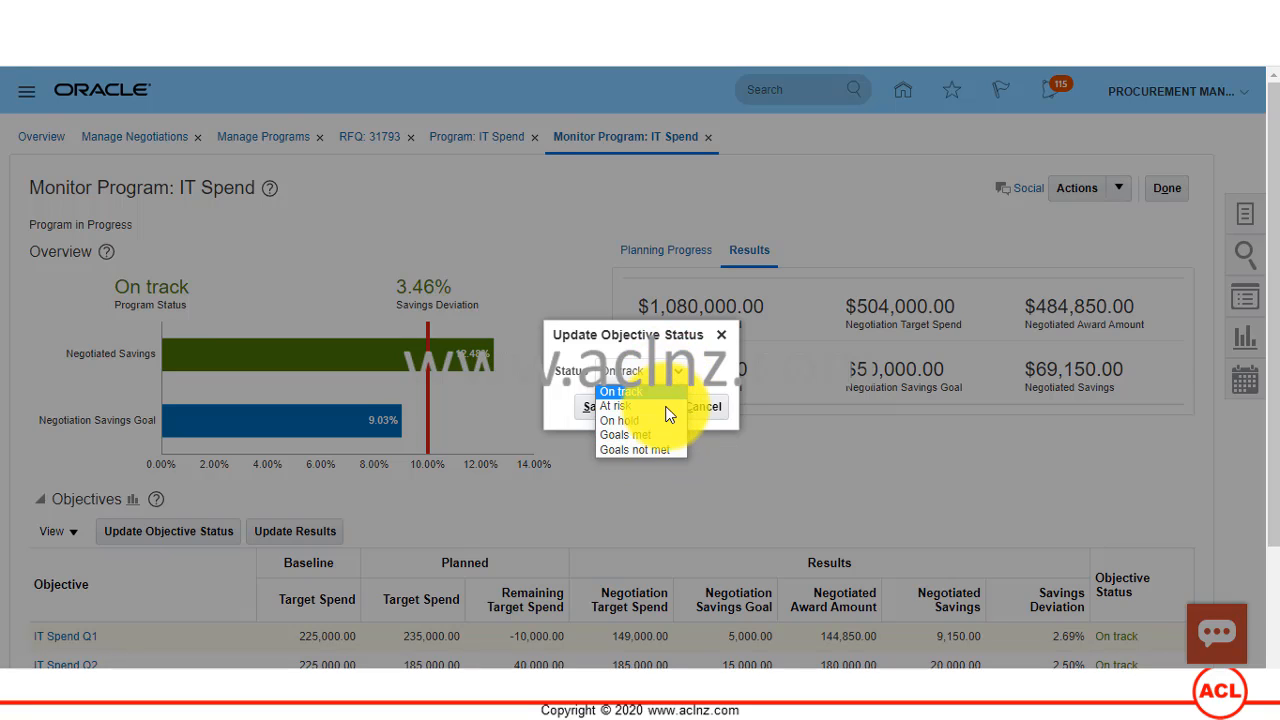
click(655, 343)
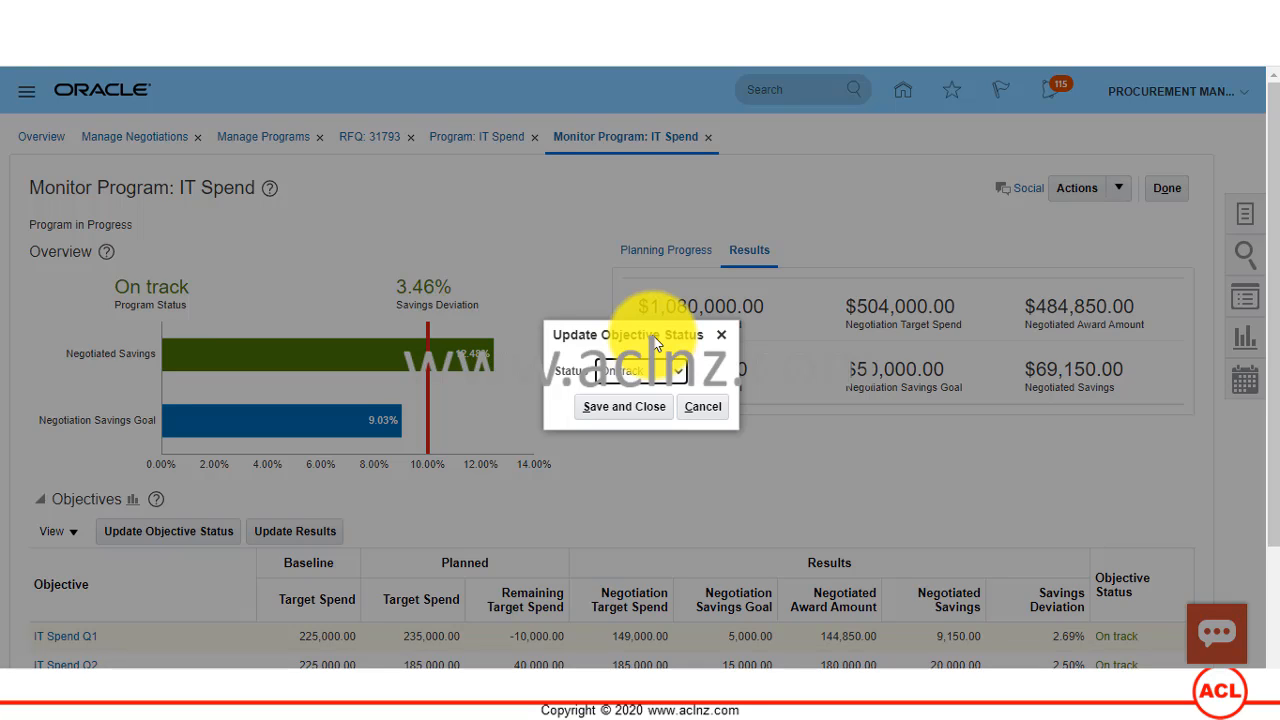
click(700, 408)
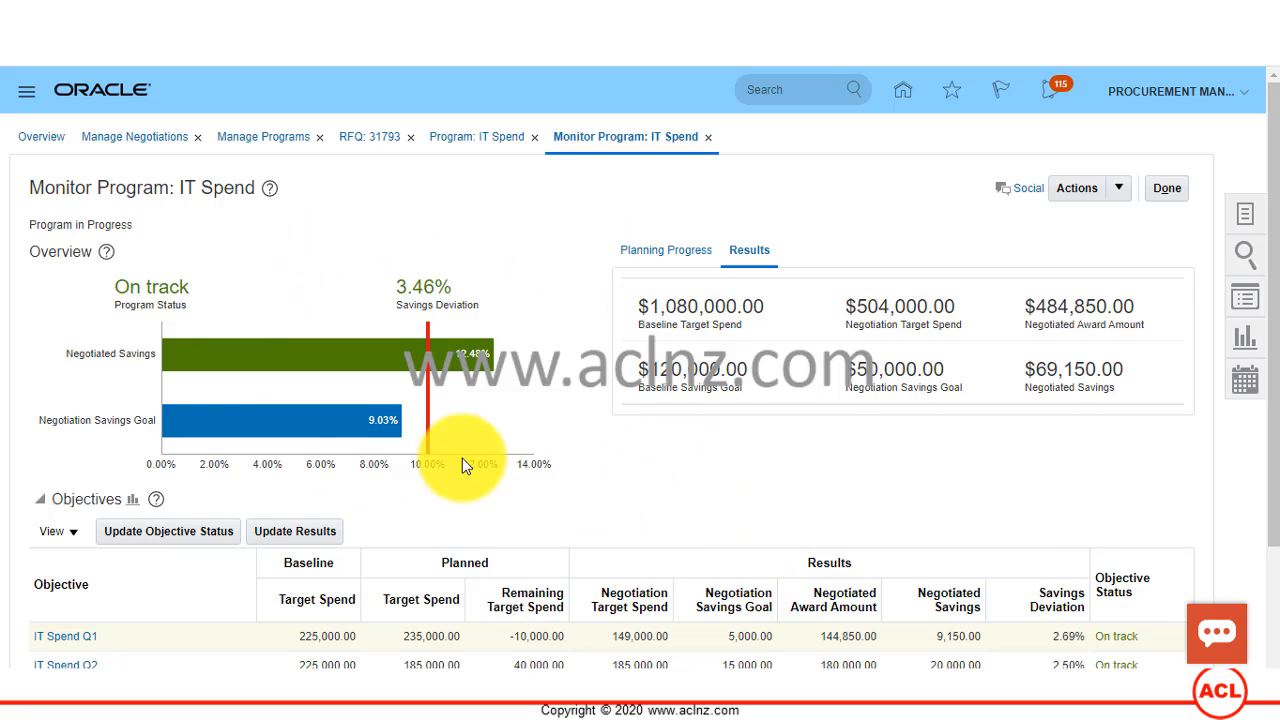
Step: Open the program status update for IT Spend, review the available statuses, and close it without saving
click(1119, 188)
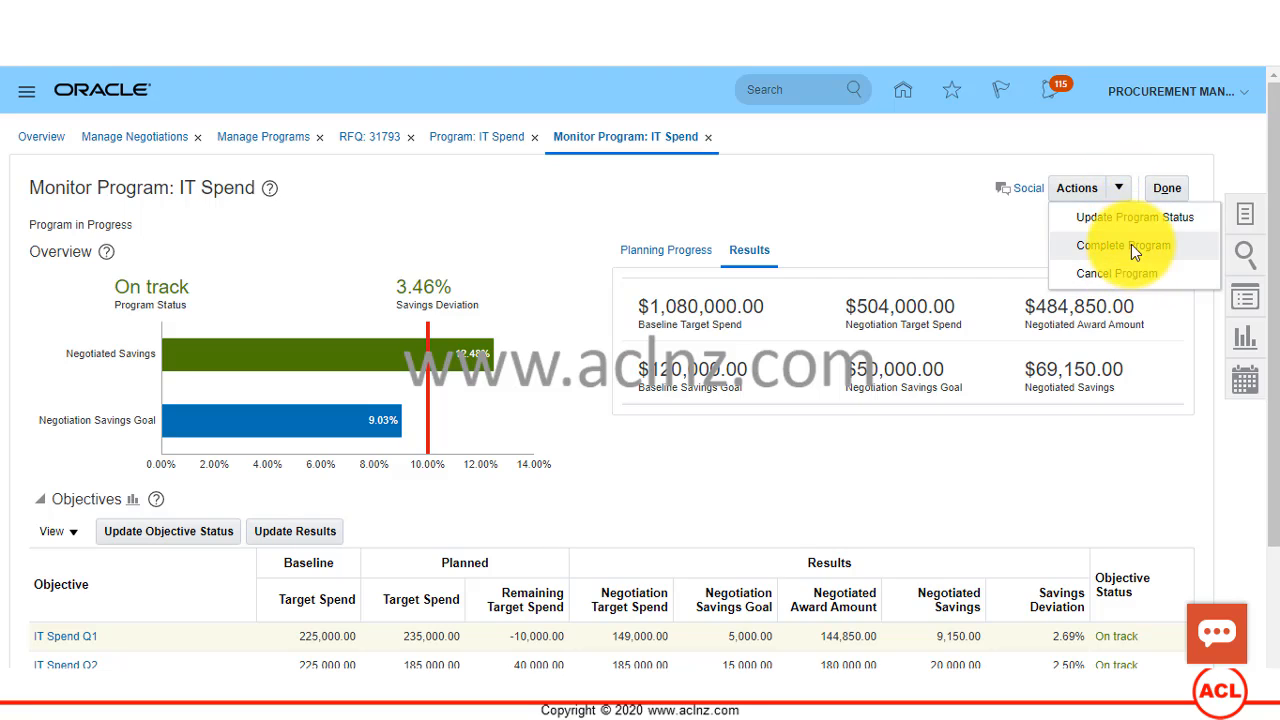
click(1137, 232)
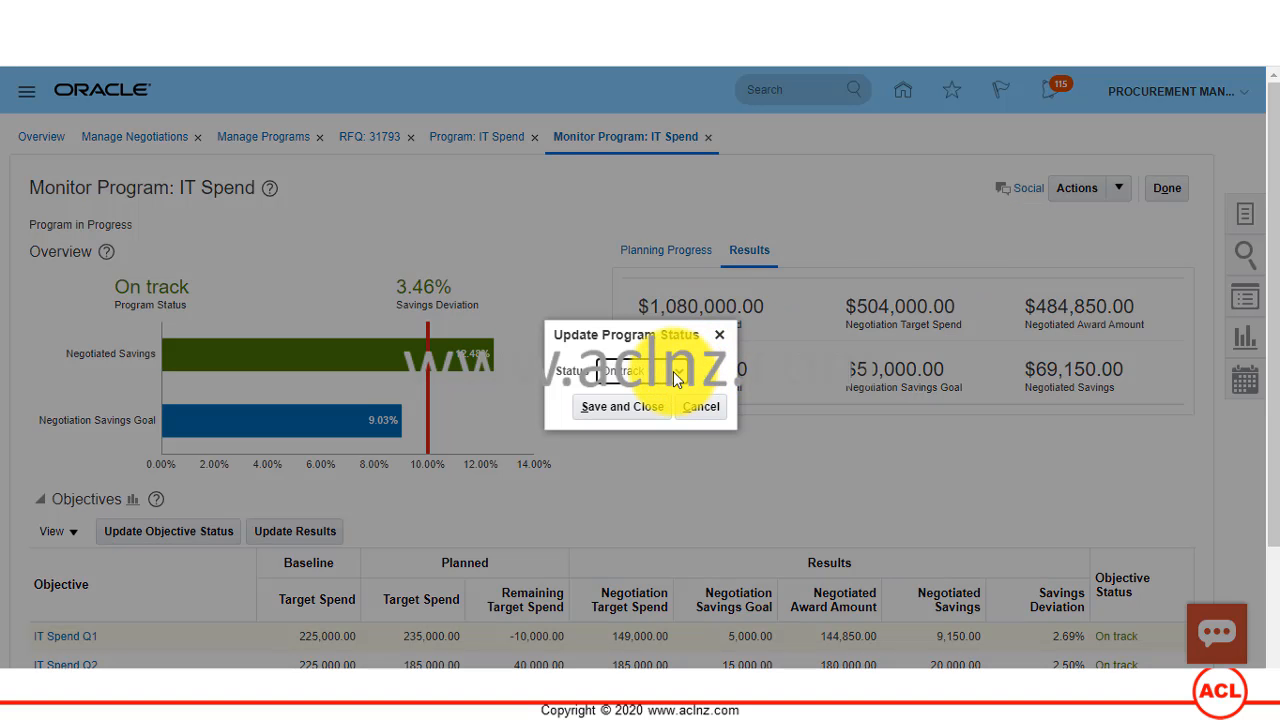
click(681, 372)
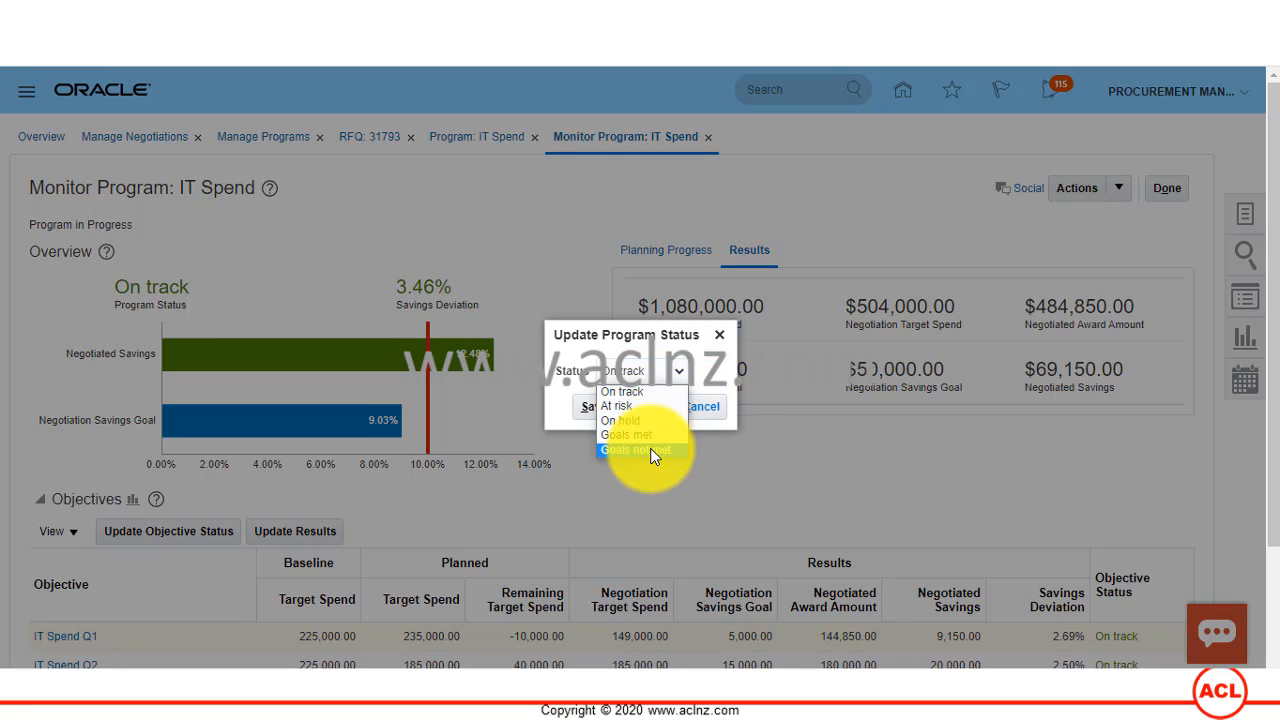
click(823, 240)
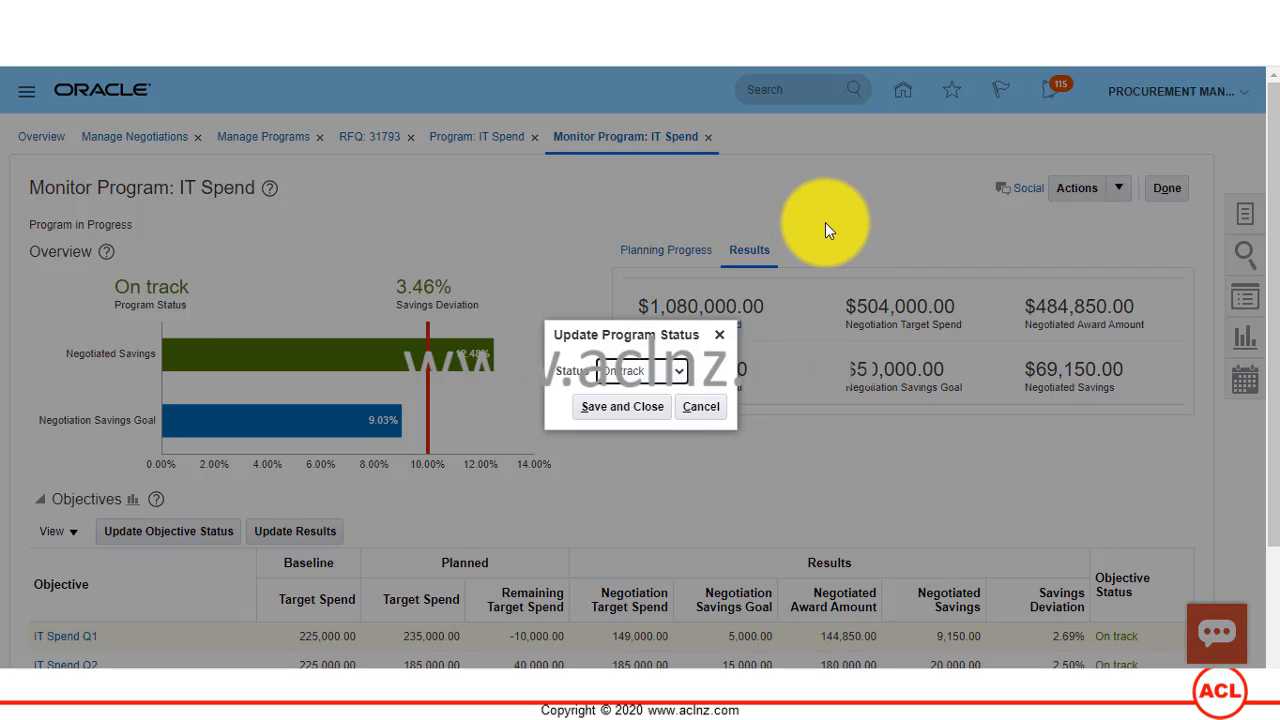
click(701, 407)
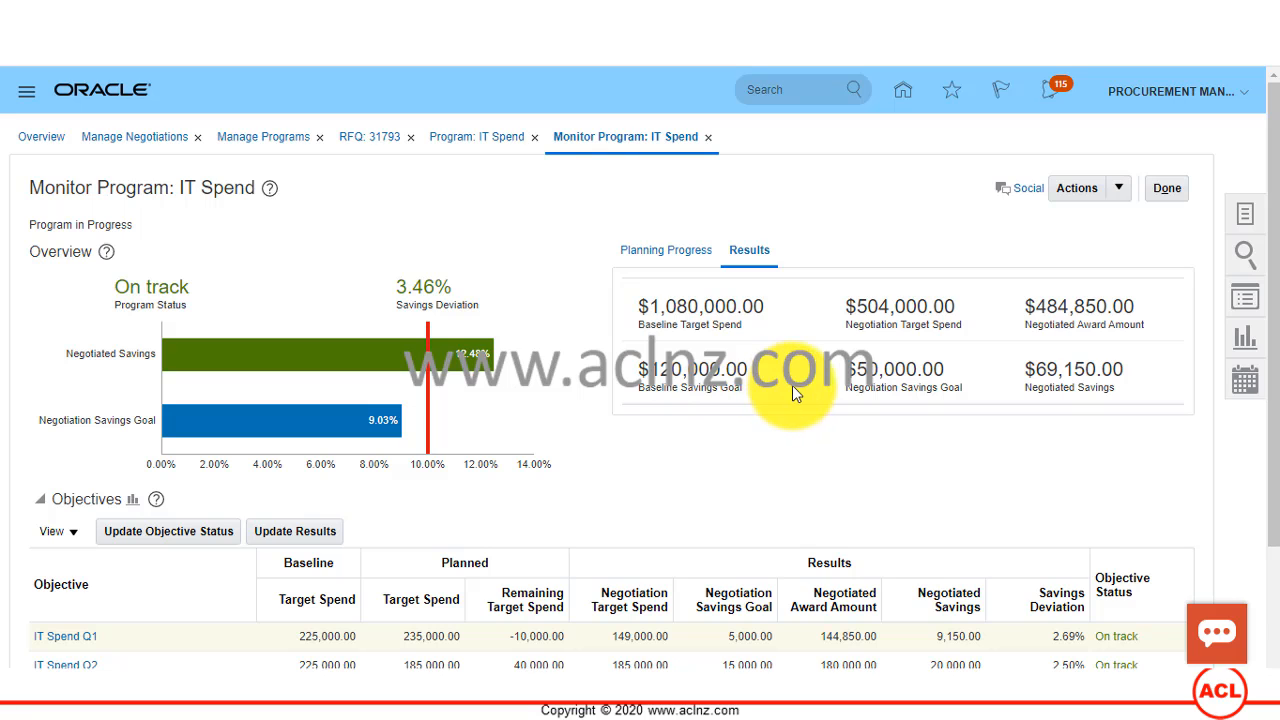
Step: Review the objective results and totals for IT Spend, and close the program monitoring page
scroll(800, 395, down, 3)
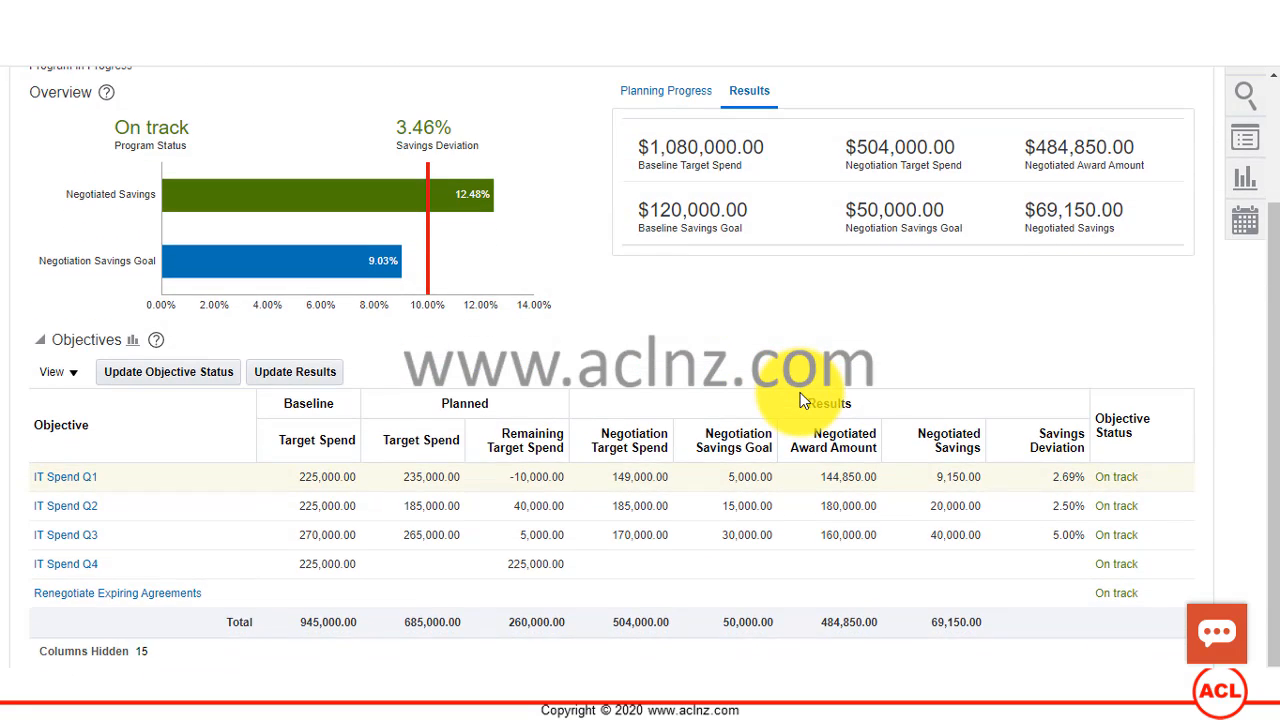
scroll(800, 400, up, 2)
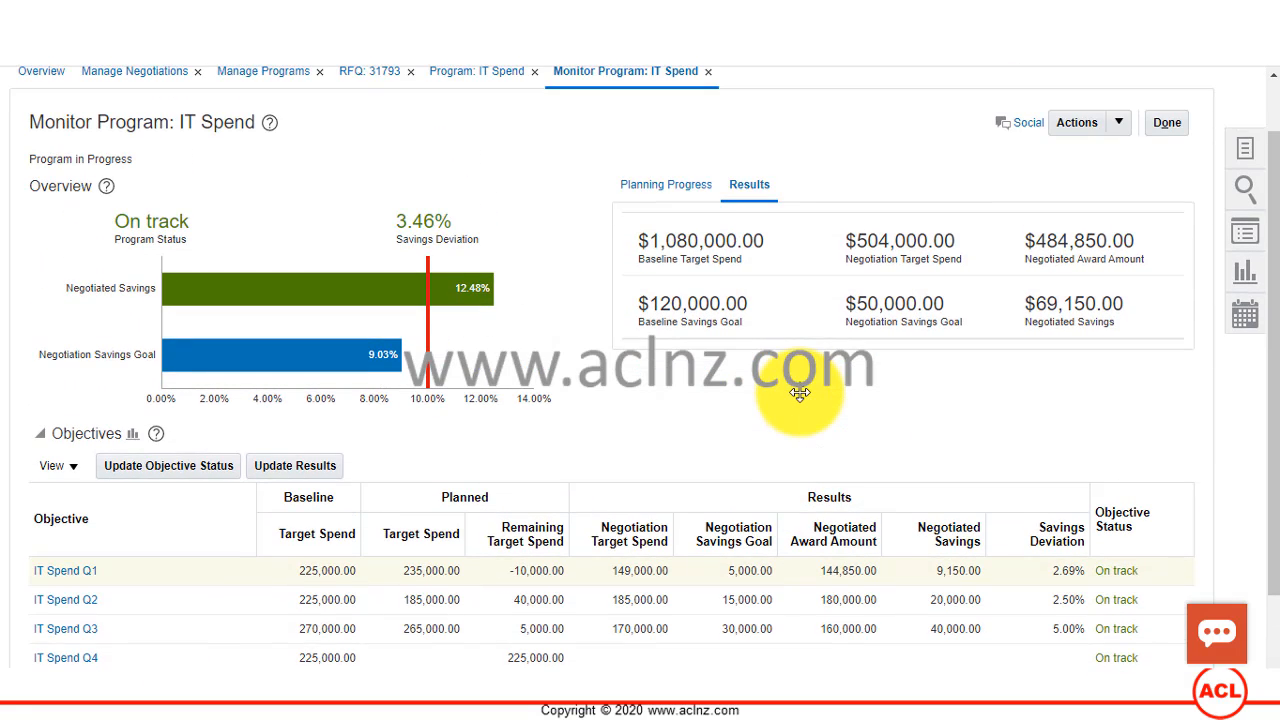
click(1164, 122)
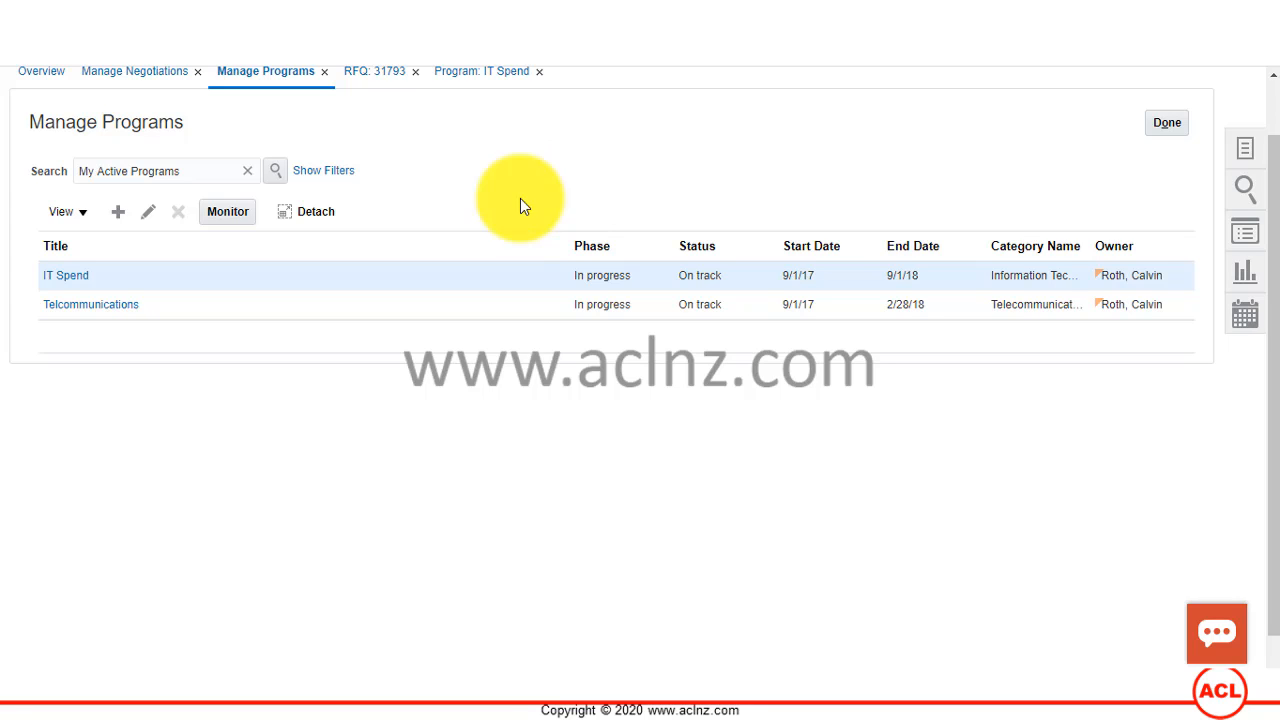
Step: Return to the IT Spend program and open the IT Spend Q1 objective from its baseline objectives
click(480, 78)
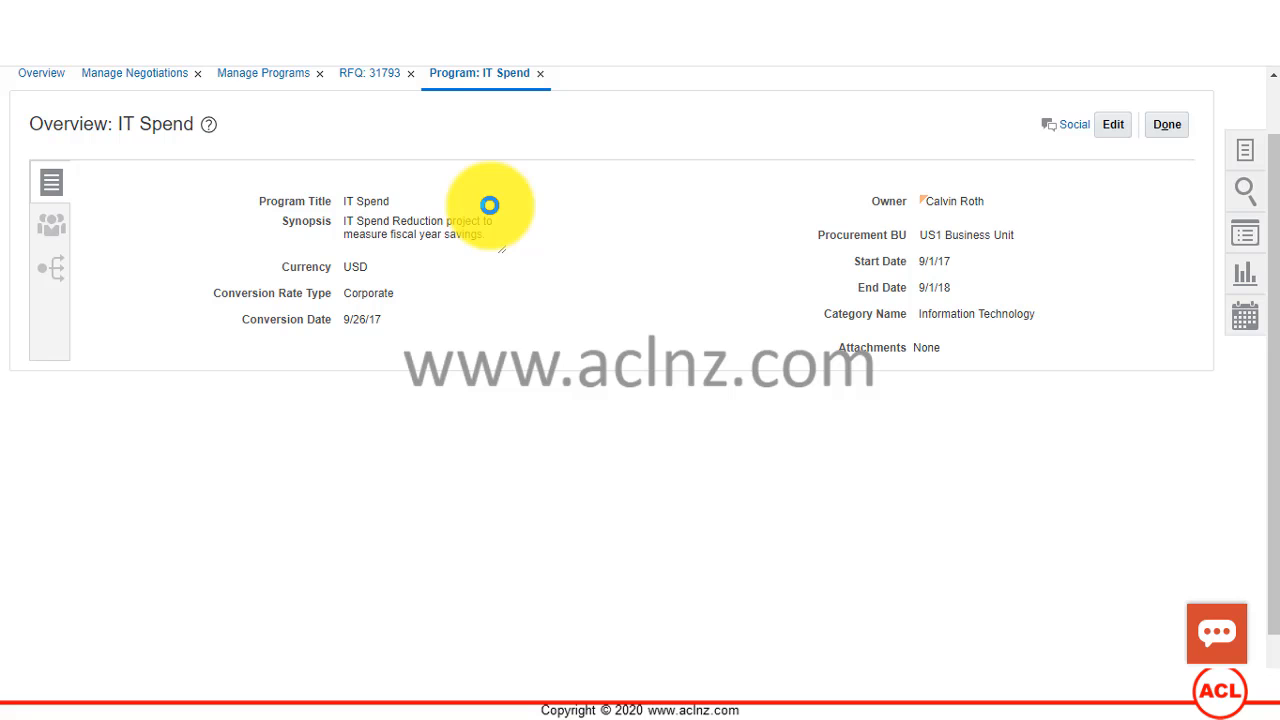
click(51, 272)
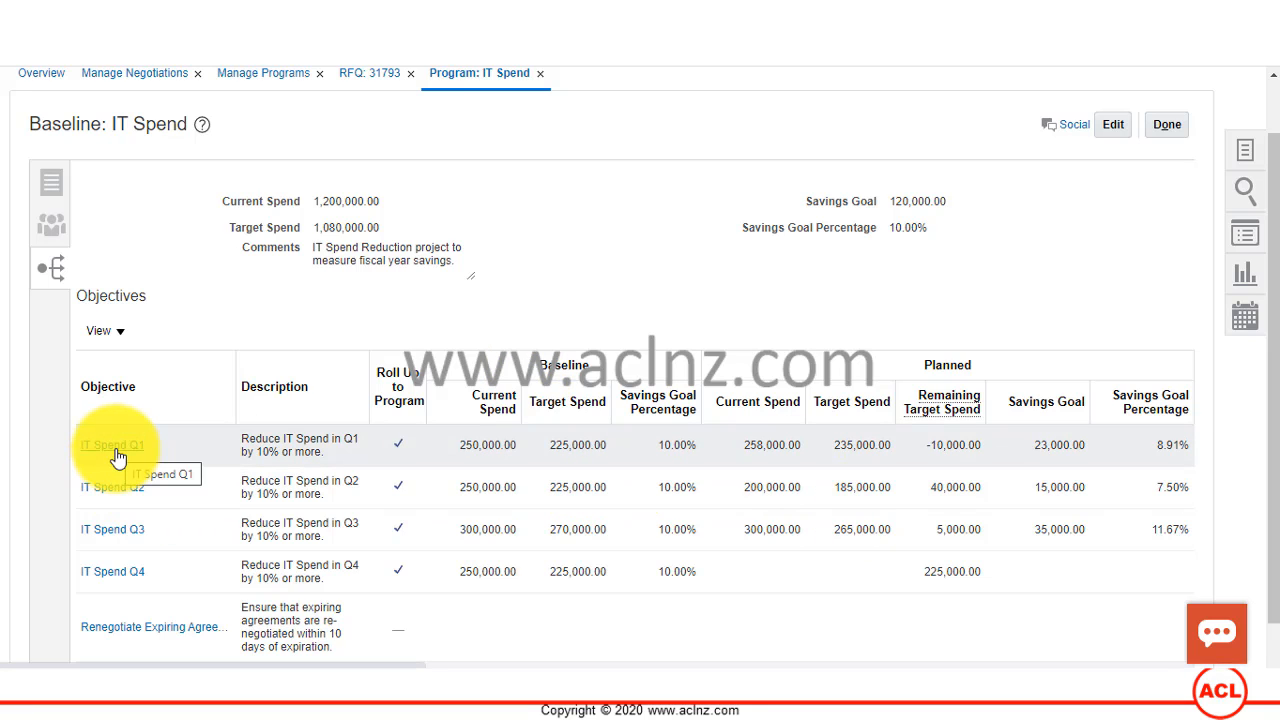
click(117, 457)
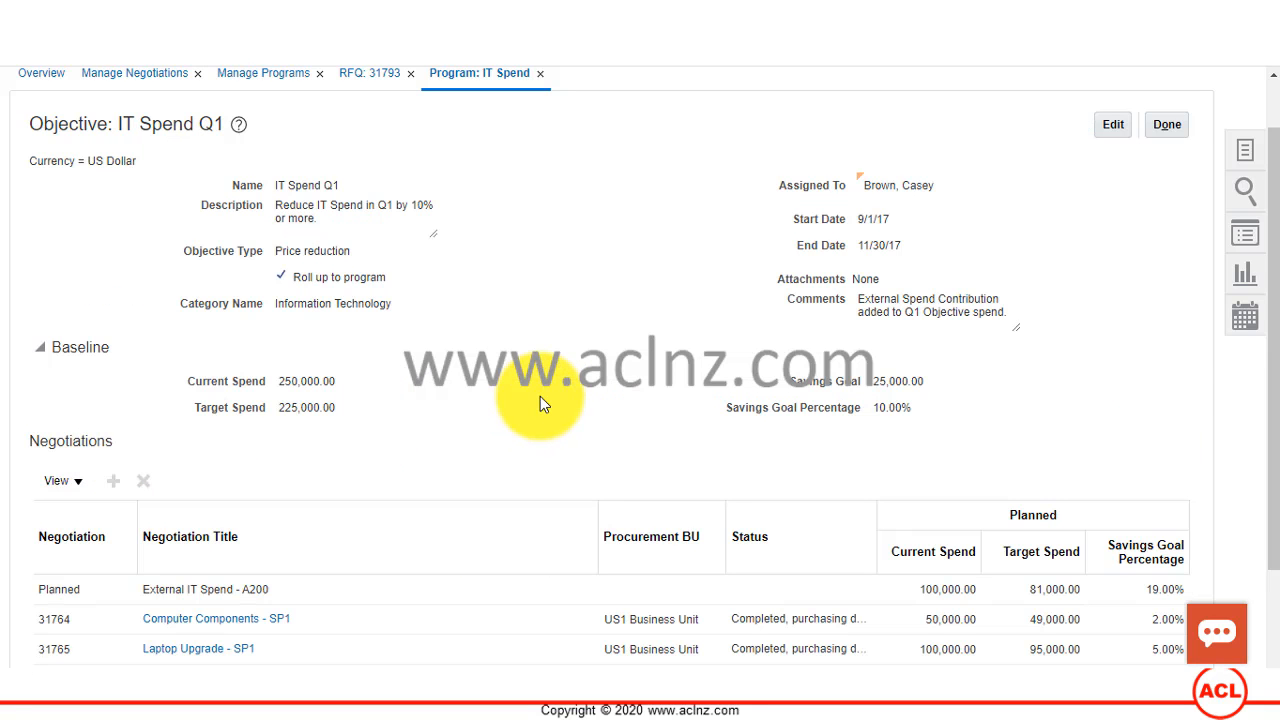
Step: Show the Negotiation Currency and Negotiation Type columns in the negotiations table of IT Spend Q1
scroll(507, 452, down, 2)
click(79, 347)
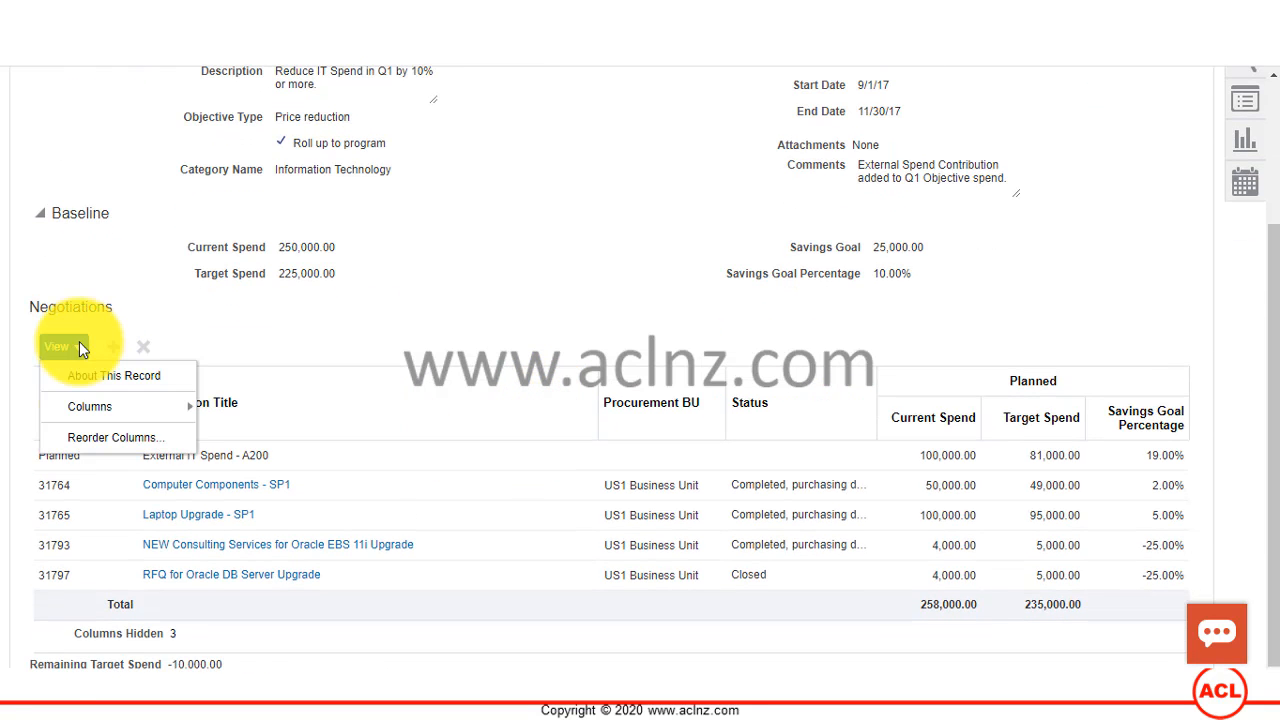
click(79, 347)
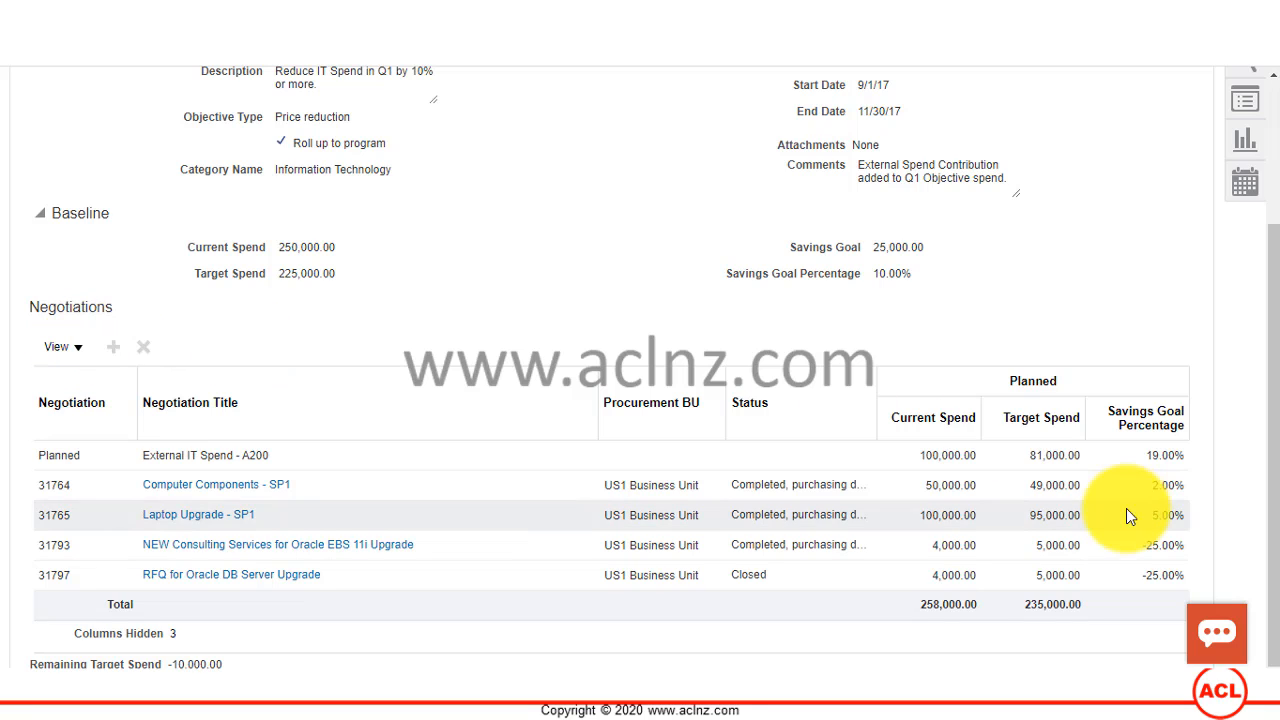
click(66, 347)
mouse_move(98, 413)
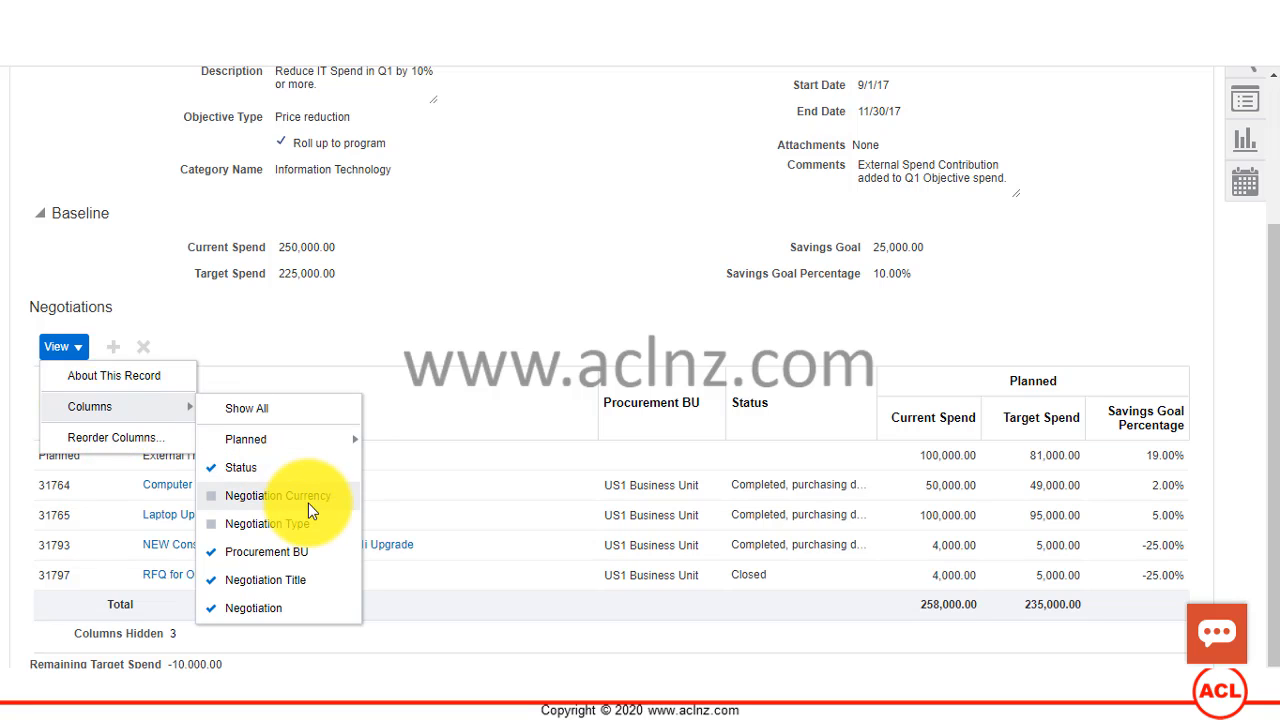
mouse_move(289, 437)
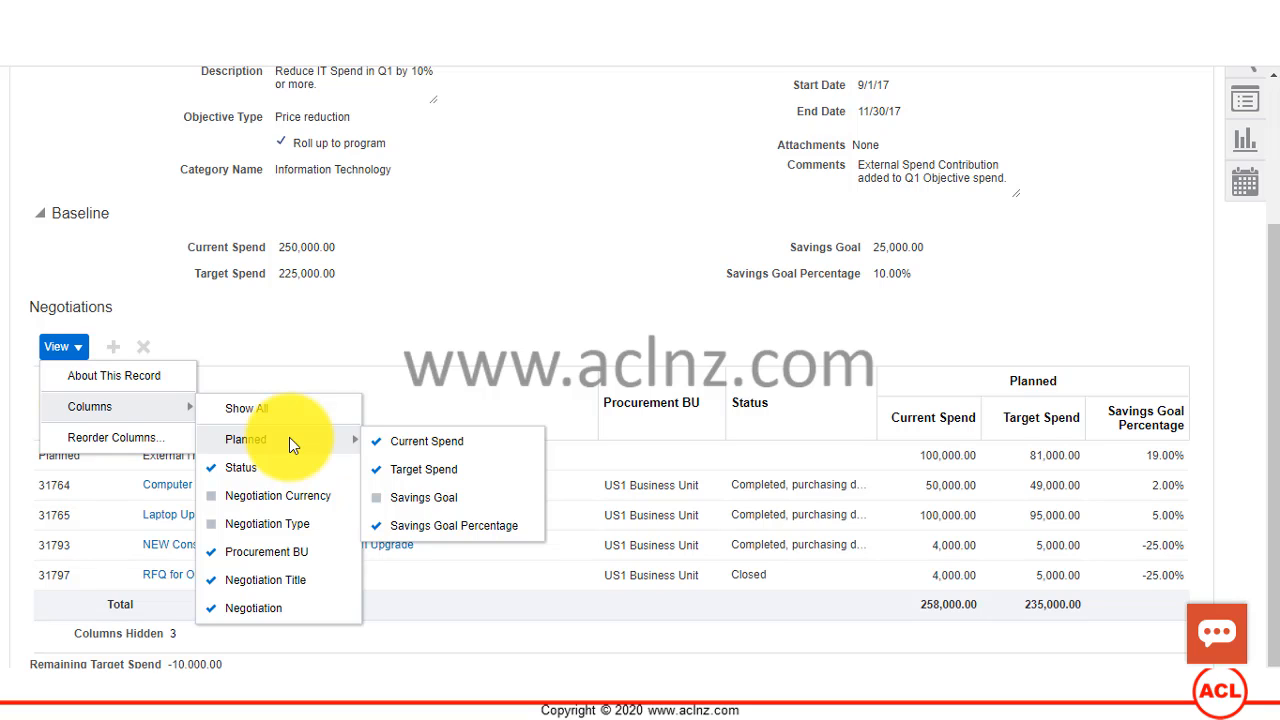
click(245, 499)
click(78, 351)
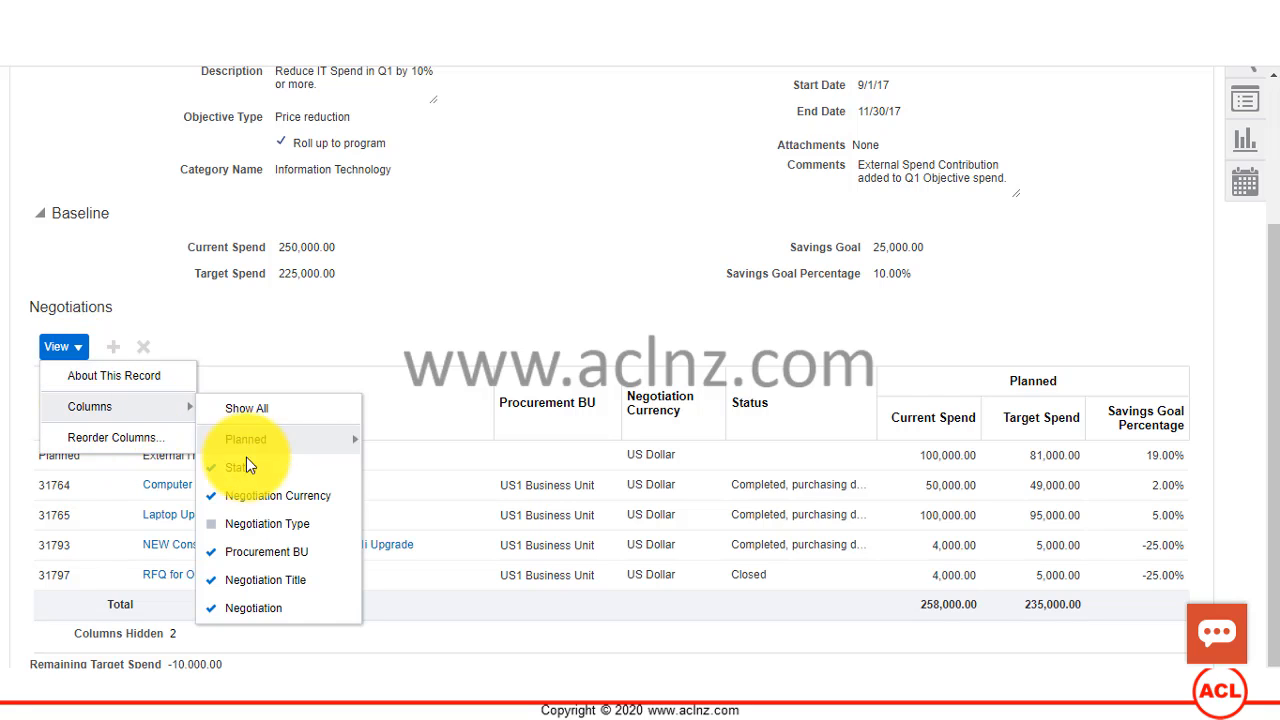
click(243, 526)
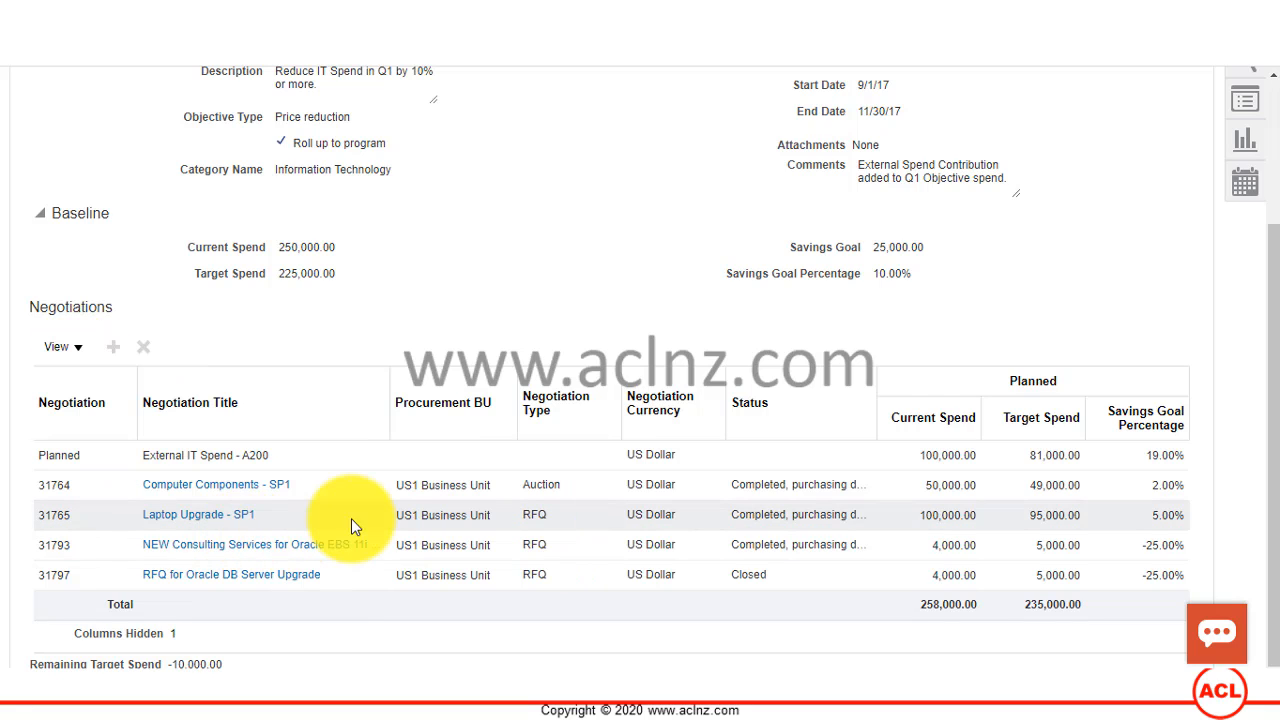
Step: Review the IT Spend Q1 objective's details and baseline against its negotiations and their planned spend
scroll(378, 538, up, 3)
scroll(378, 538, down, 2)
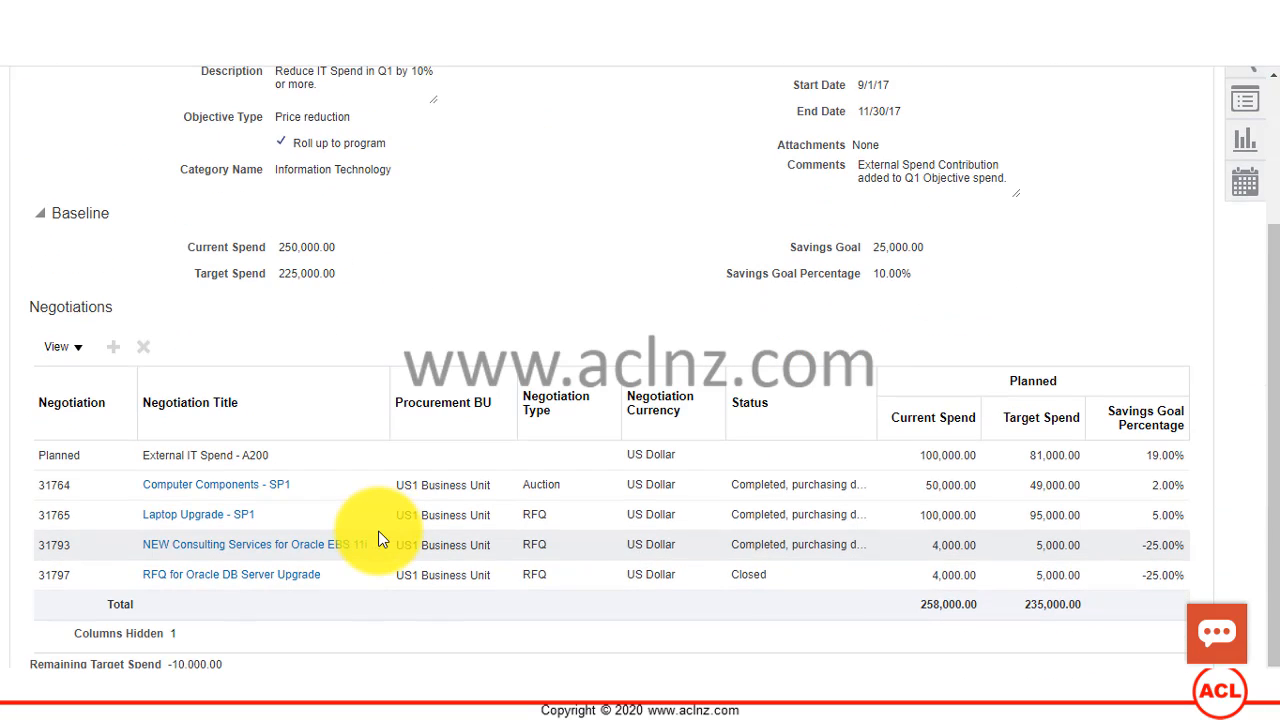
scroll(378, 538, up, 2)
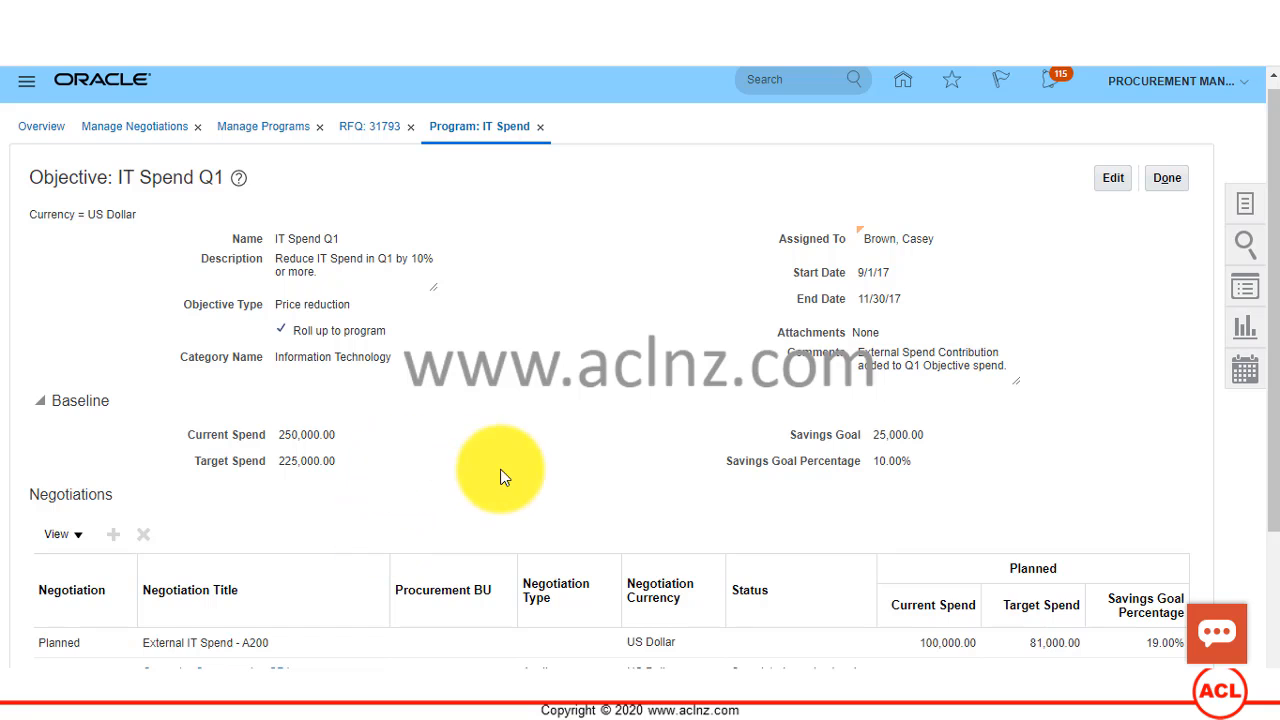
scroll(472, 470, down, 2)
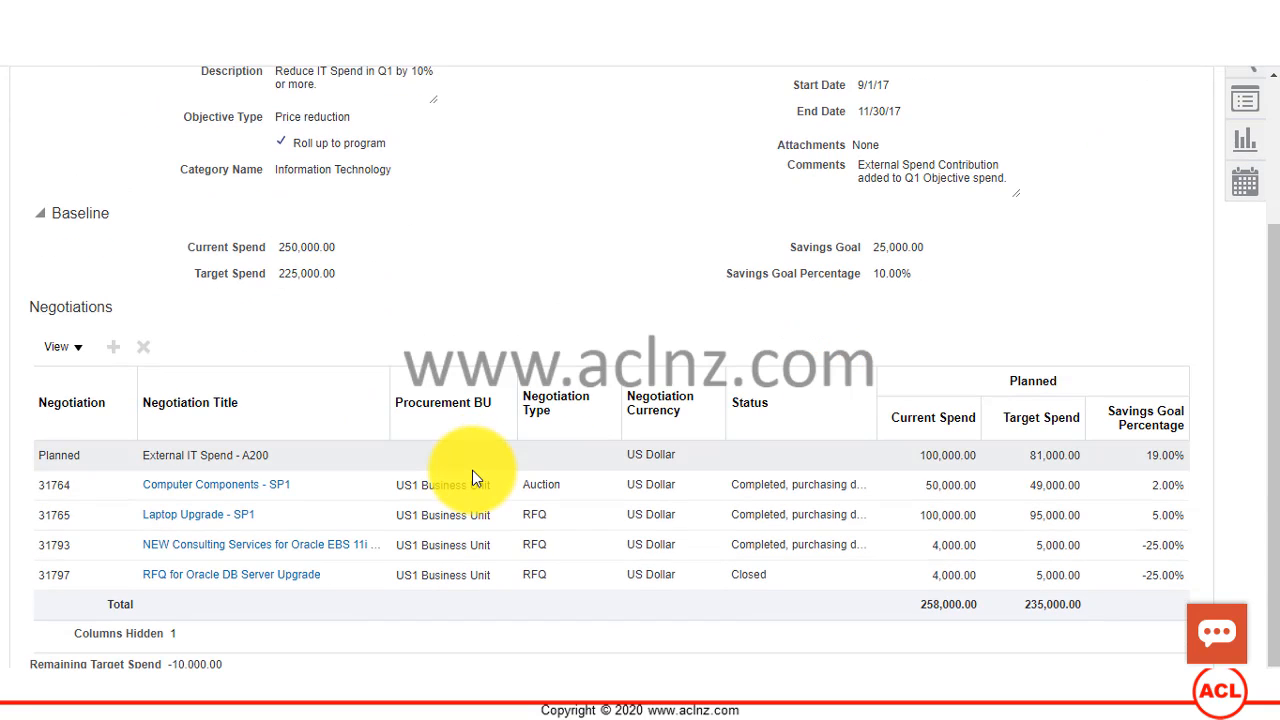